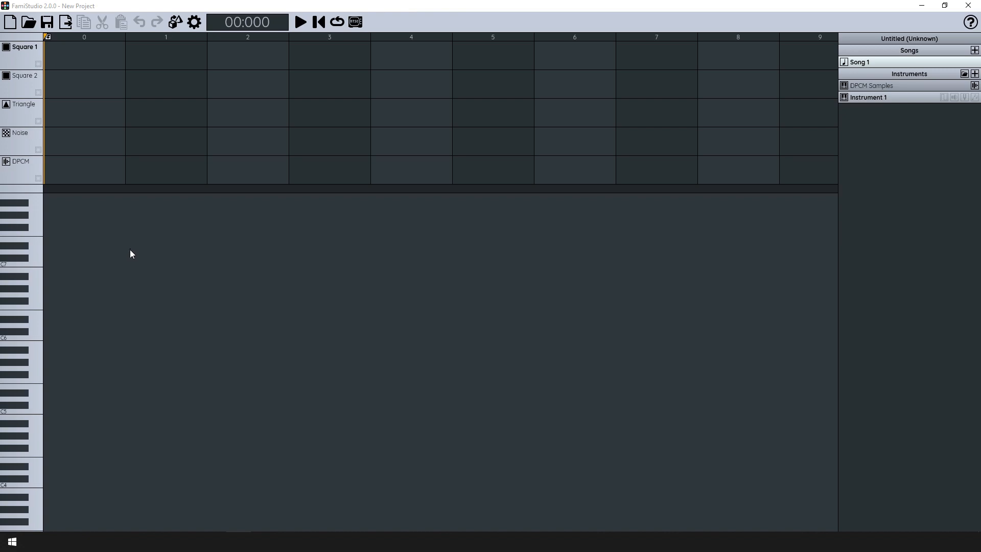
# Open the TutorialSong.fms demo project and start playing the song.
pyautogui.click(28, 22)
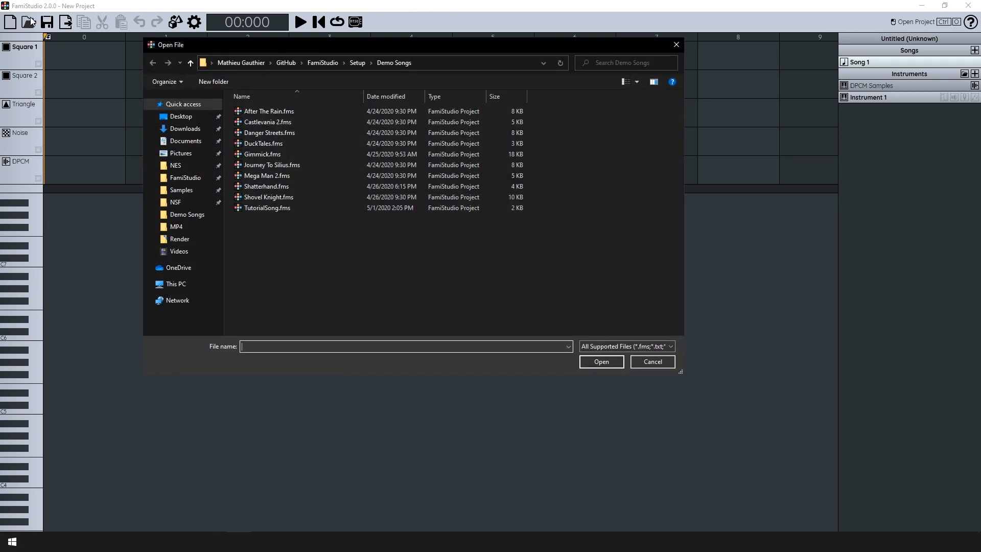
pyautogui.click(282, 207)
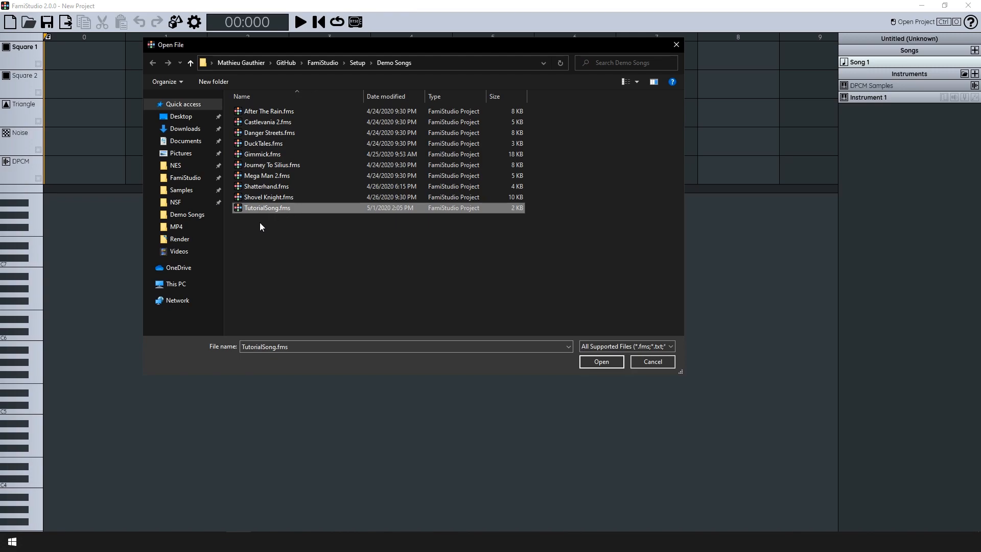
pyautogui.click(615, 362)
pyautogui.press('space')
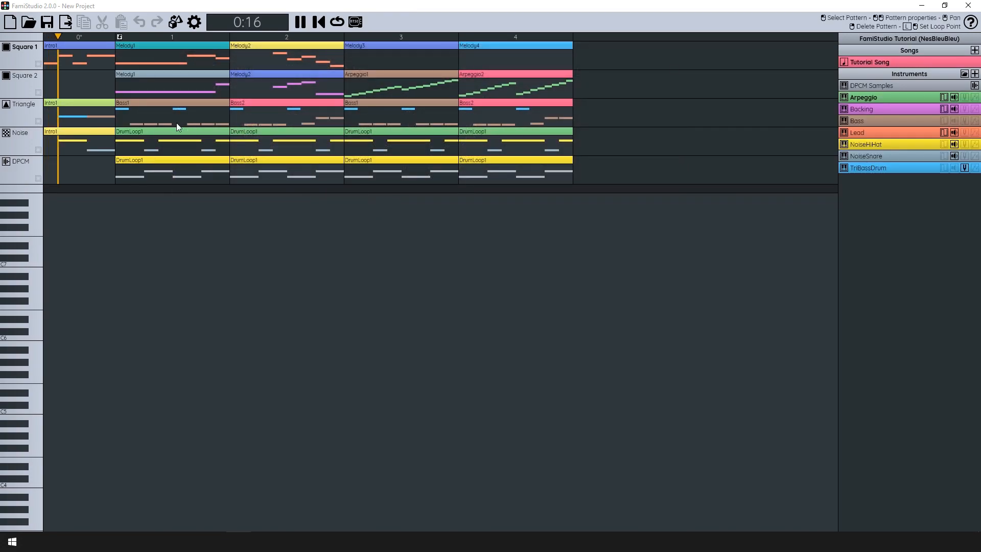
# View the Square 1 melody and the Square 2 arpeggio notes in the piano roll during playback, and stop the song.
pyautogui.doubleClick(176, 65)
pyautogui.scroll(-2, 256, 266)
pyautogui.moveTo(514, 362); pyautogui.dragTo(471, 374)
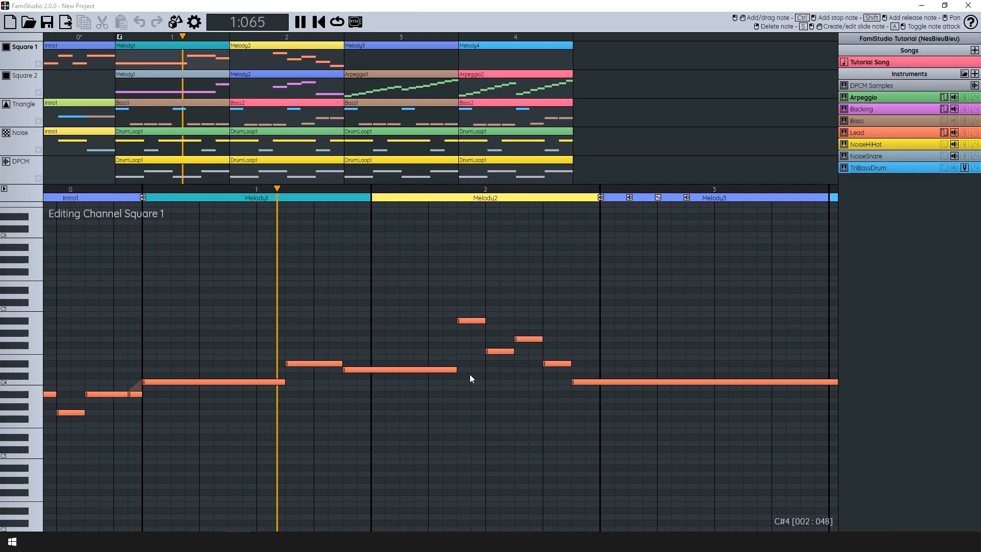
pyautogui.doubleClick(388, 91)
pyautogui.moveTo(307, 339); pyautogui.dragTo(380, 375)
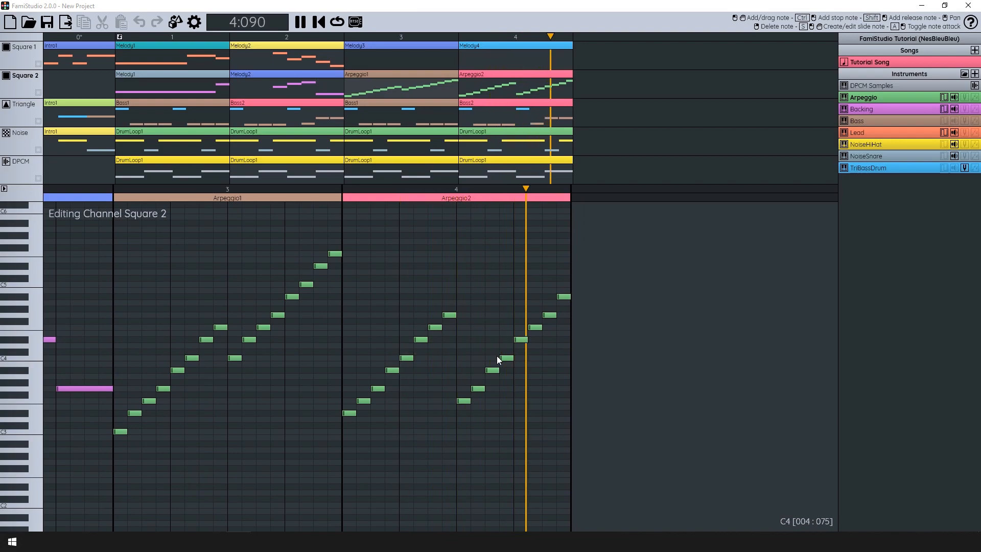
pyautogui.press('space')
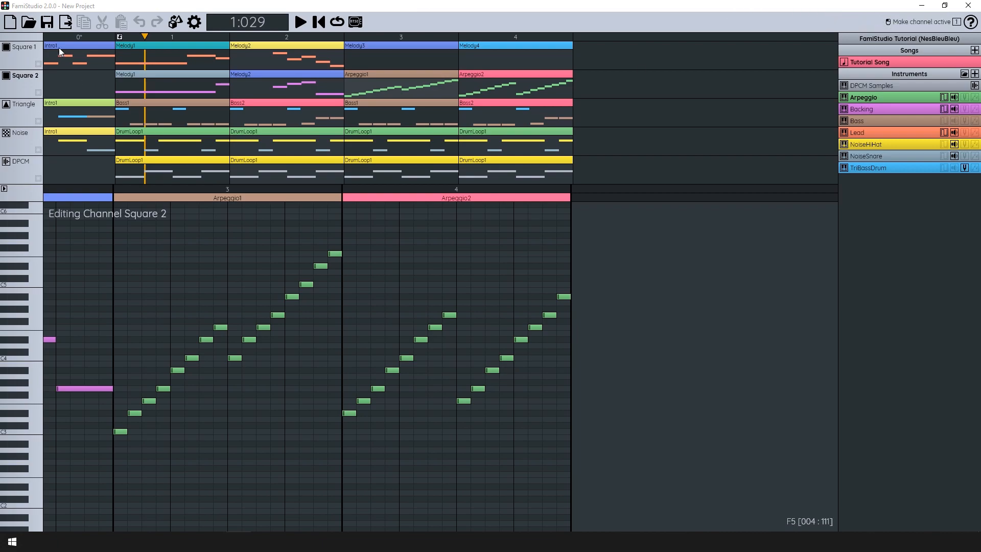
# Create a new project, add a pattern to the Square 2 channel at position 3 and delete it.
pyautogui.click(9, 21)
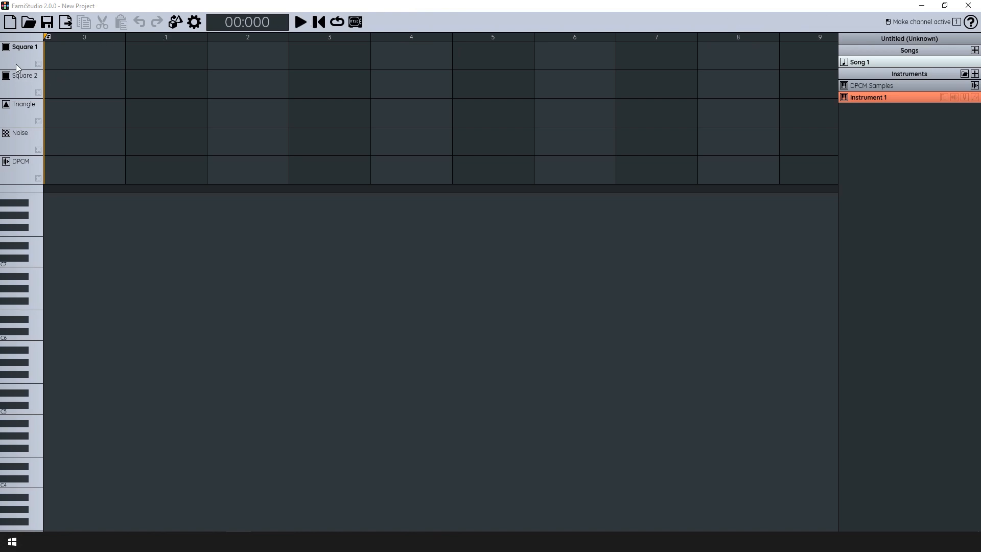
pyautogui.doubleClick(293, 83)
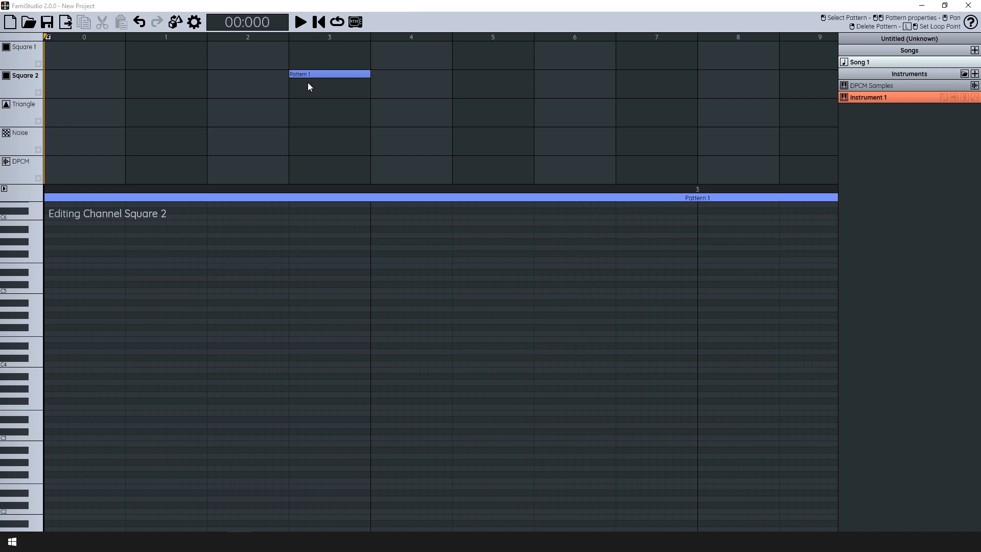
pyautogui.rightClick(307, 82)
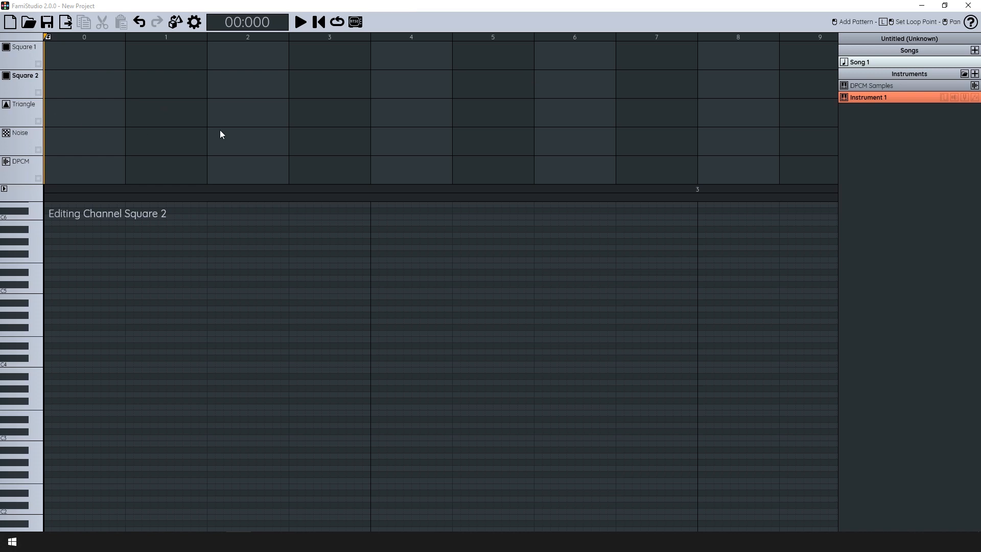
# Make each of the Square 1, Square 2, Triangle, Noise and DPCM channels active in turn.
pyautogui.click(26, 58)
pyautogui.click(21, 114)
pyautogui.click(20, 143)
pyautogui.click(23, 169)
pyautogui.click(23, 141)
pyautogui.click(24, 109)
pyautogui.click(18, 83)
pyautogui.click(18, 56)
pyautogui.click(17, 78)
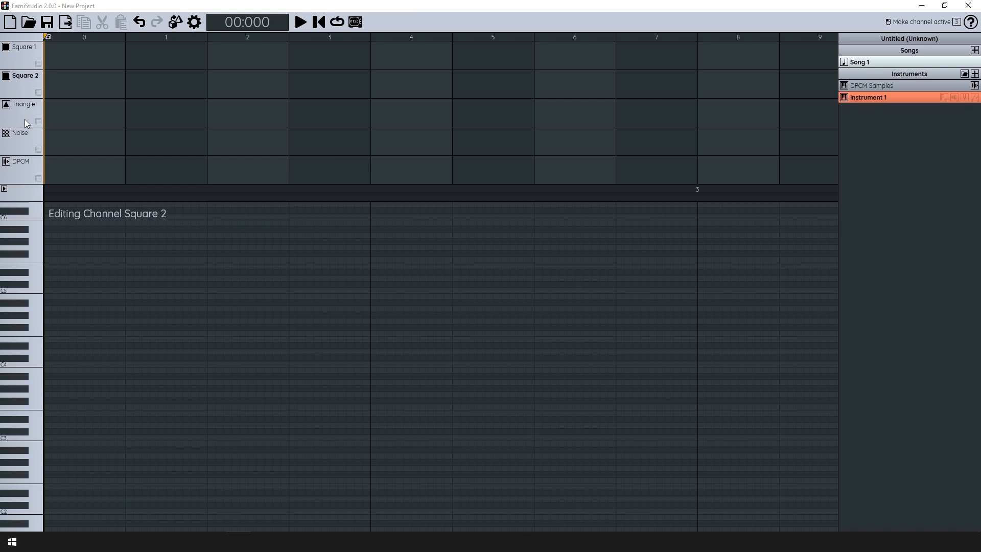
pyautogui.click(18, 58)
pyautogui.click(20, 120)
pyautogui.click(21, 58)
# Add patterns to Square 2 at positions 1, 3 and 5, and to Triangle at positions 2, 3 and 6.
pyautogui.click(268, 102)
pyautogui.click(205, 84)
pyautogui.click(296, 81)
pyautogui.click(306, 109)
pyautogui.click(455, 80)
pyautogui.click(547, 118)
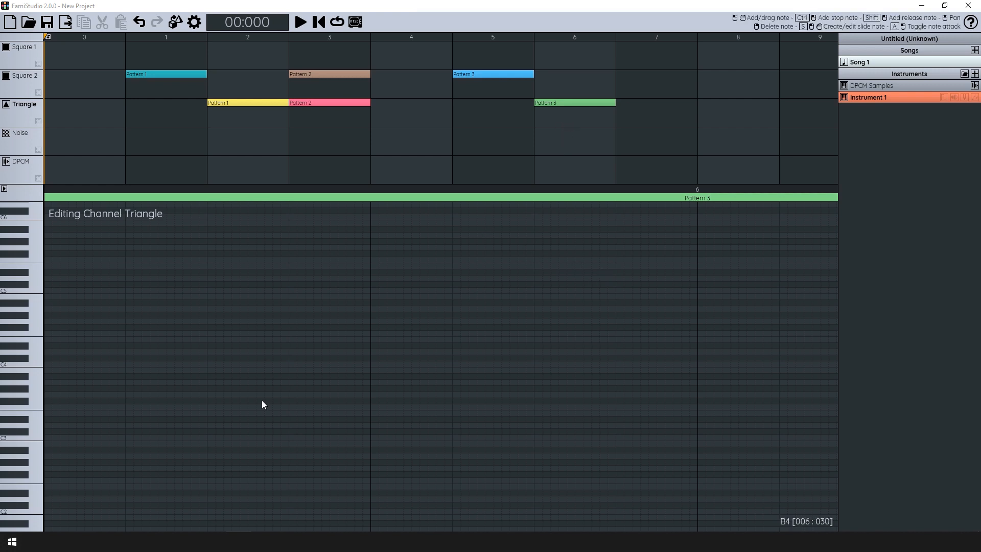
# Examine the whole Triangle pattern at position 6 in the piano roll, switching to the Square 1 channel and back.
pyautogui.scroll(-1, 373, 341)
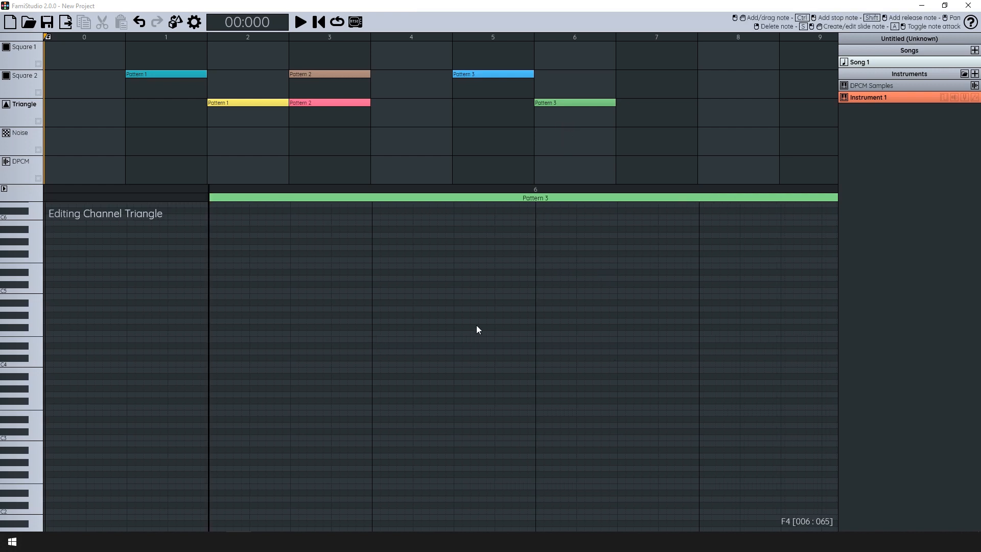
pyautogui.moveTo(407, 376)
pyautogui.mouseDown()
pyautogui.moveTo(272, 393)
pyautogui.moveTo(422, 374)
pyautogui.mouseUp()
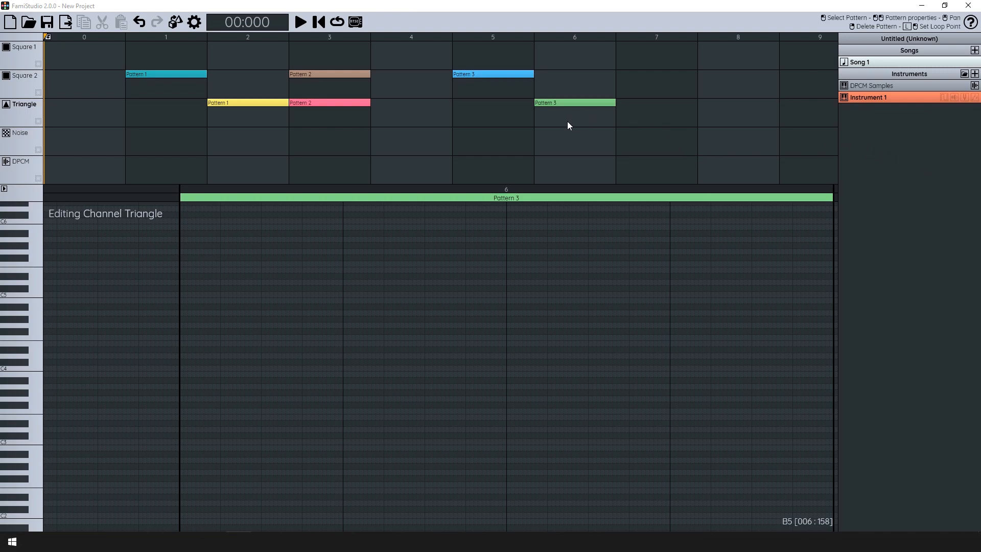
pyautogui.click(9, 51)
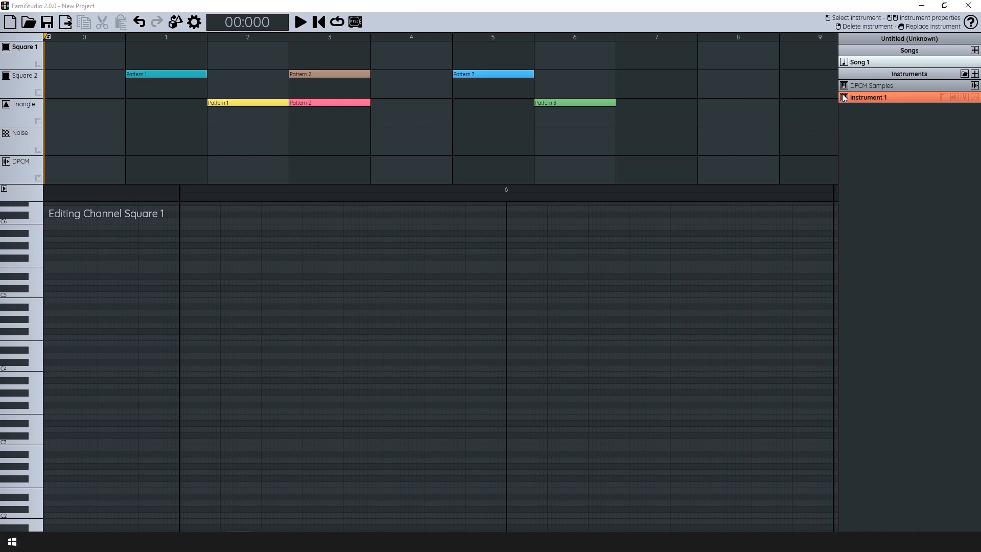
pyautogui.click(24, 104)
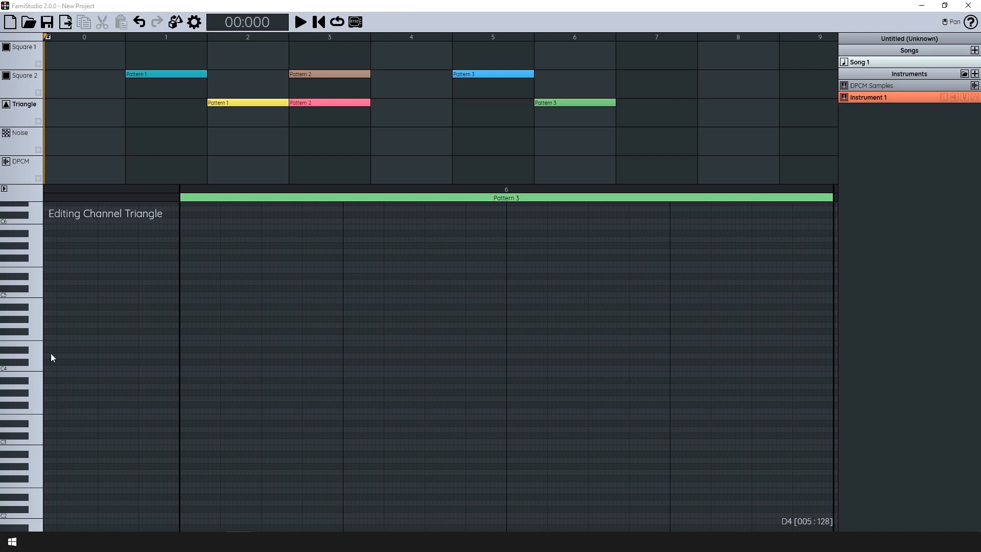
# Start a new project without saving the changes, and add a pattern to the Noise channel at position 0.
pyautogui.click(10, 22)
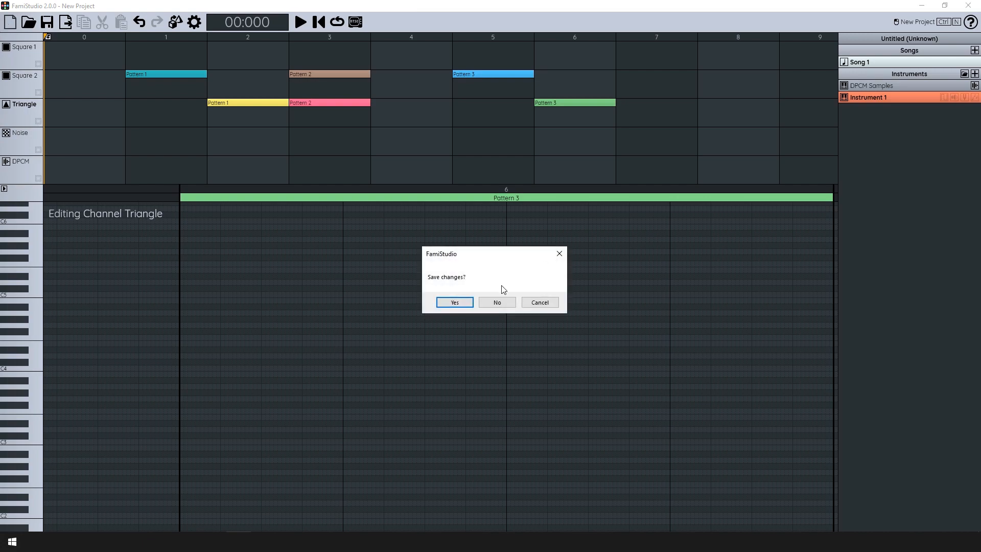
pyautogui.click(499, 302)
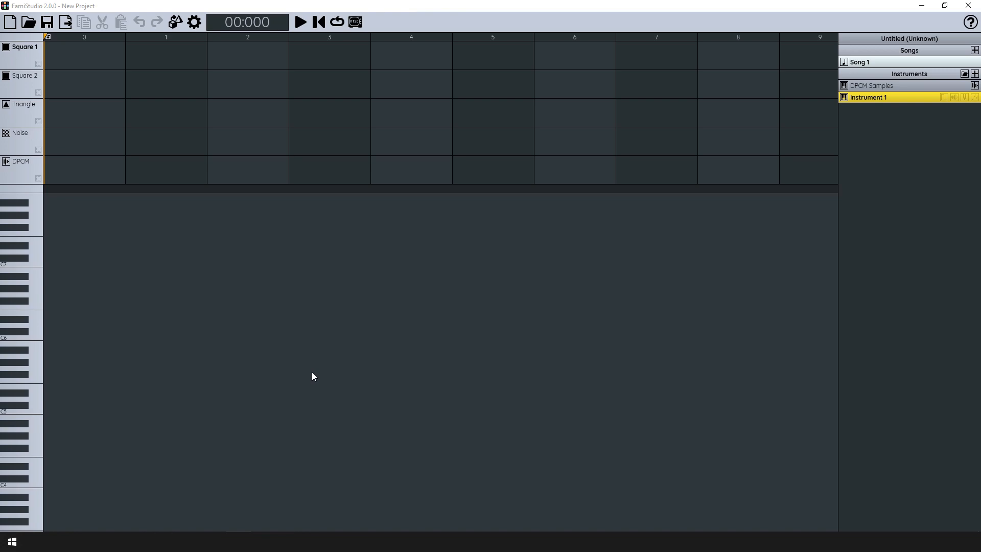
pyautogui.click(51, 135)
# Examine the empty Noise pattern's piano roll at several zoom levels and pitch ranges.
pyautogui.scroll(2, 118, 373)
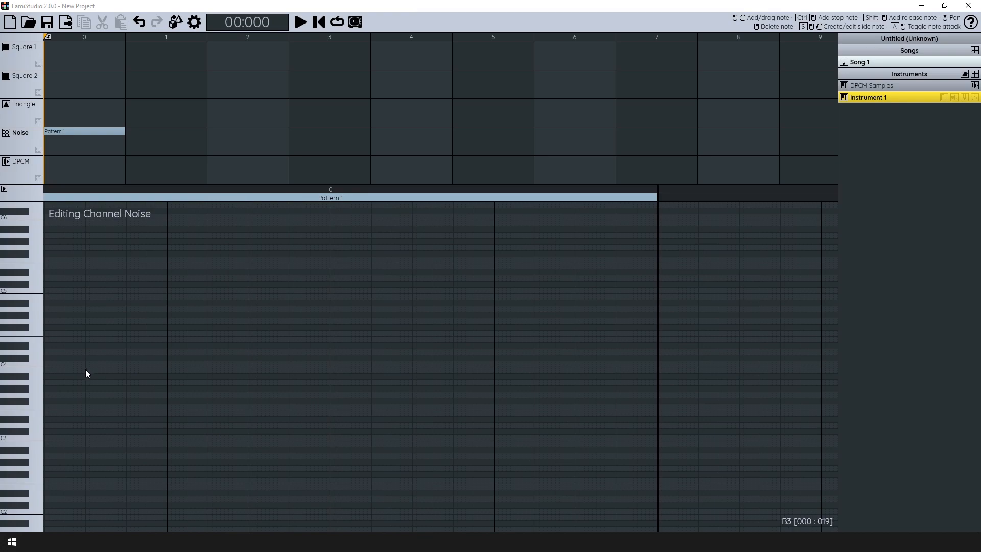
pyautogui.scroll(2, 240, 365)
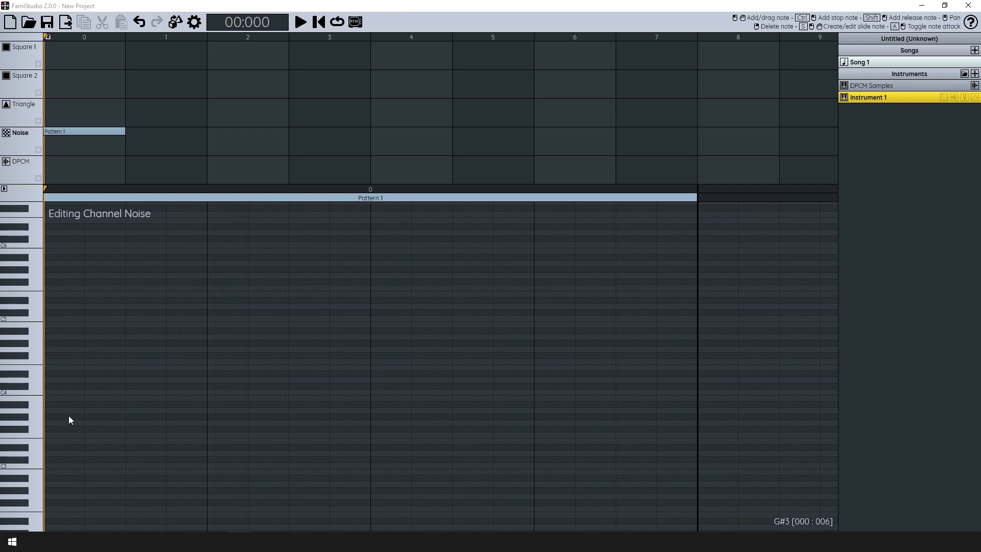
pyautogui.scroll(-1, 115, 399)
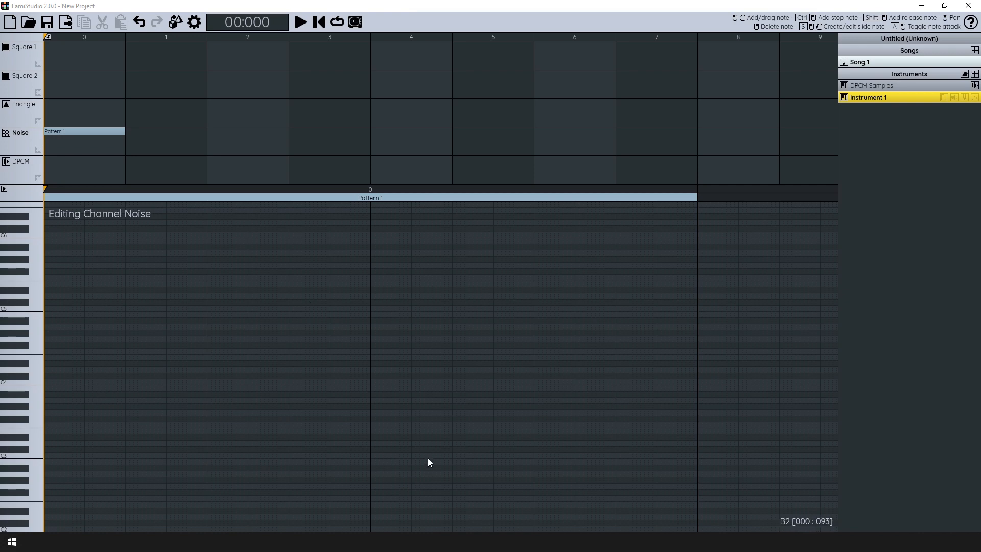
pyautogui.scroll(1, 92, 372)
pyautogui.moveTo(110, 380); pyautogui.dragTo(485, 366)
pyautogui.scroll(-2, 310, 392)
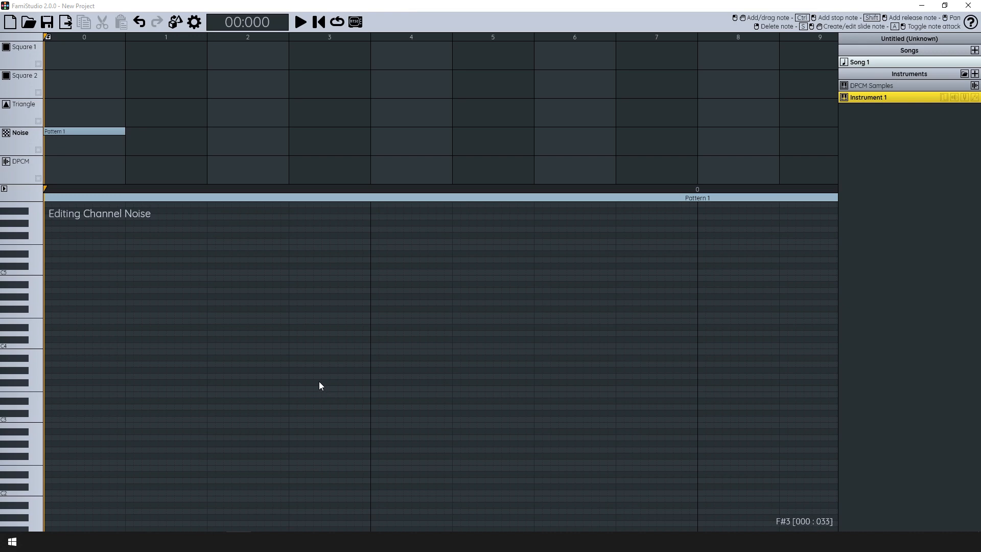
pyautogui.scroll(-1, 324, 376)
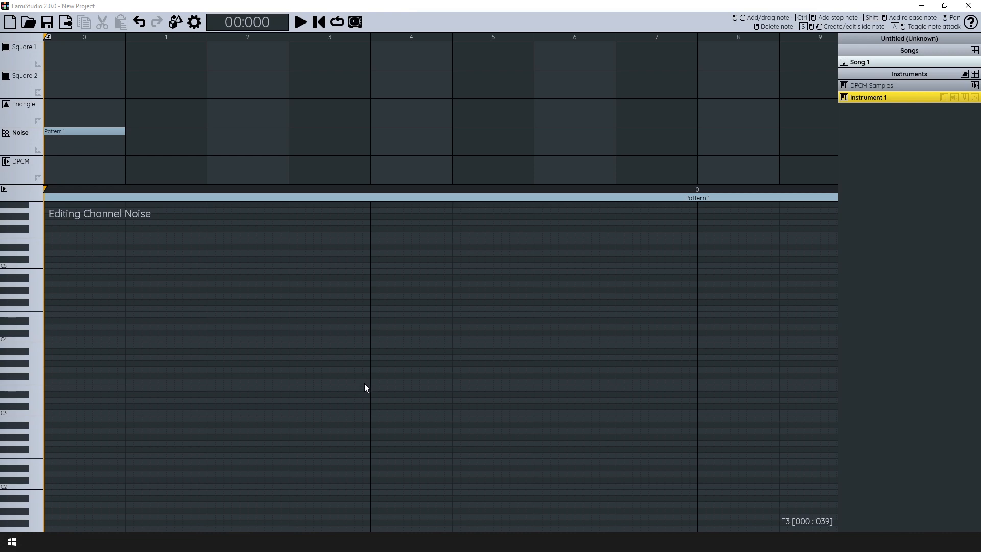
pyautogui.scroll(-1, 363, 382)
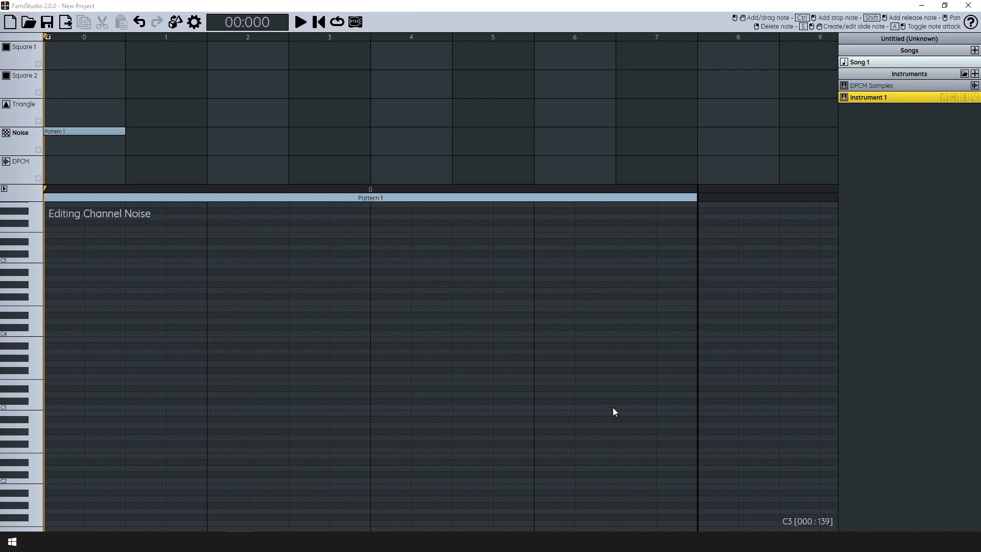
pyautogui.scroll(1, 75, 398)
pyautogui.keyDown('ctrl'); pyautogui.scroll(1, 45, 364); pyautogui.keyUp('ctrl')
pyautogui.scroll(1, 198, 370)
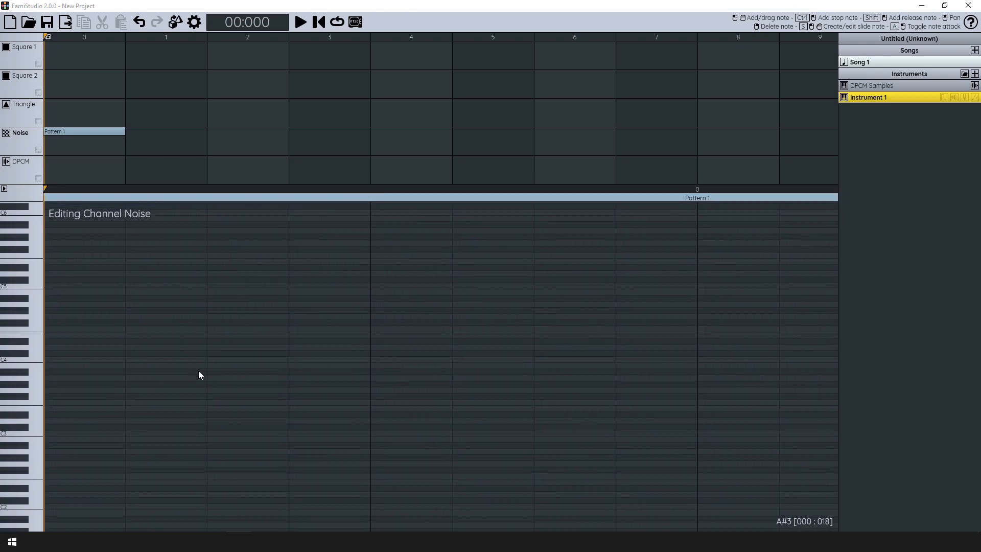
# Rename the Noise pattern as DrumLoop1 and set its colour to teal.
pyautogui.click(69, 139)
pyautogui.moveTo(60, 371); pyautogui.dragTo(91, 357)
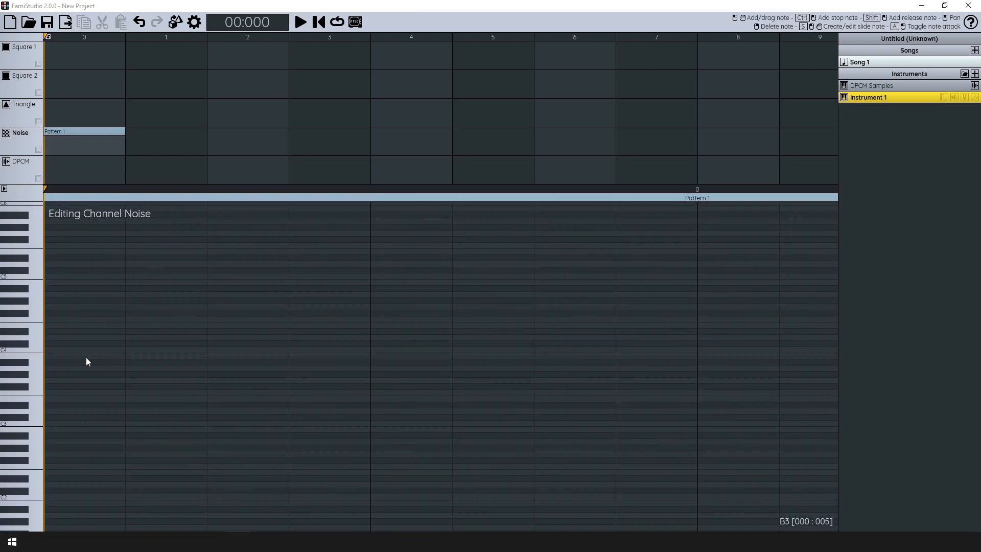
pyautogui.doubleClick(104, 137)
pyautogui.click(141, 164)
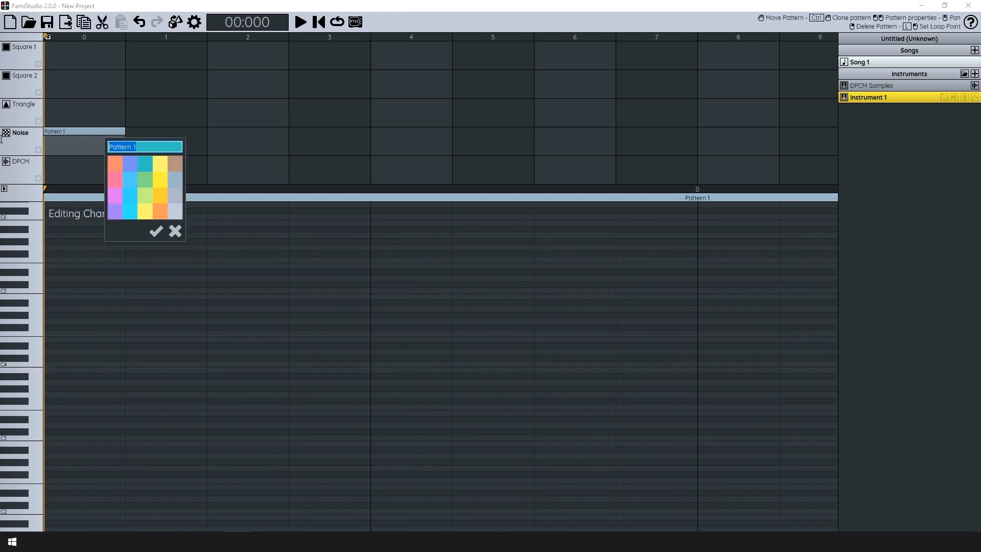
pyautogui.write('DrumLoop1')
pyautogui.press('Return')
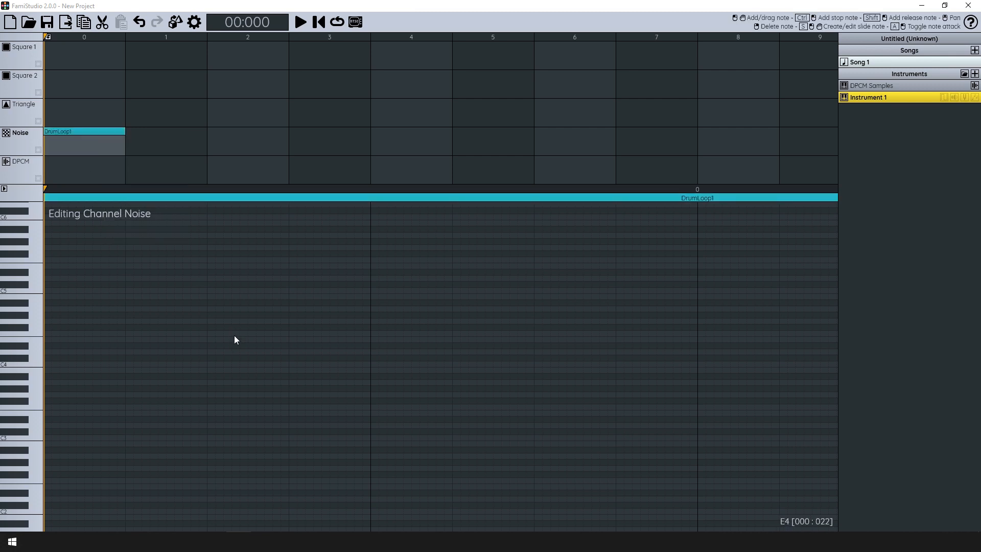
# Place four C5 notes in DrumLoop1, one at the start of each beat, and play the loop.
pyautogui.scroll(-1, 230, 344)
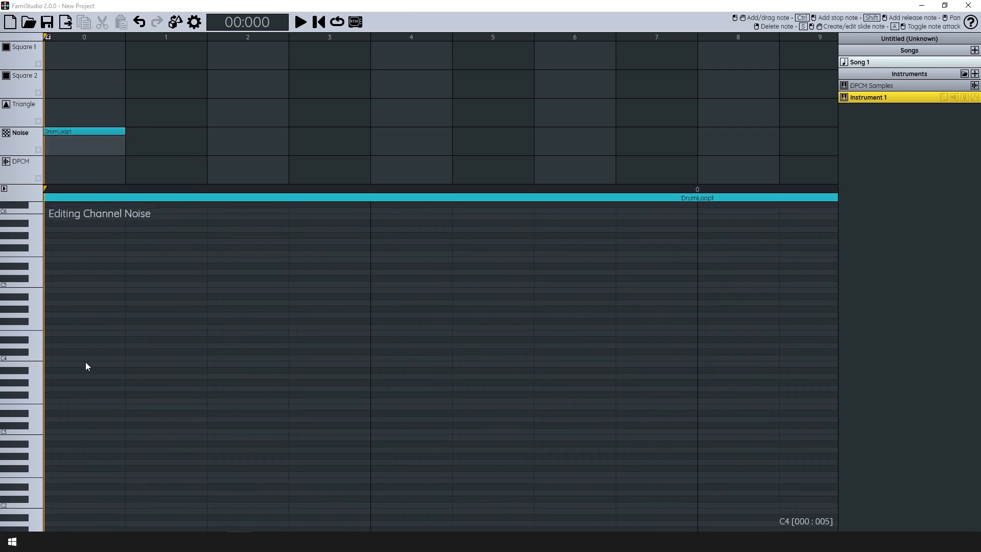
pyautogui.scroll(1, 76, 370)
pyautogui.click(53, 360)
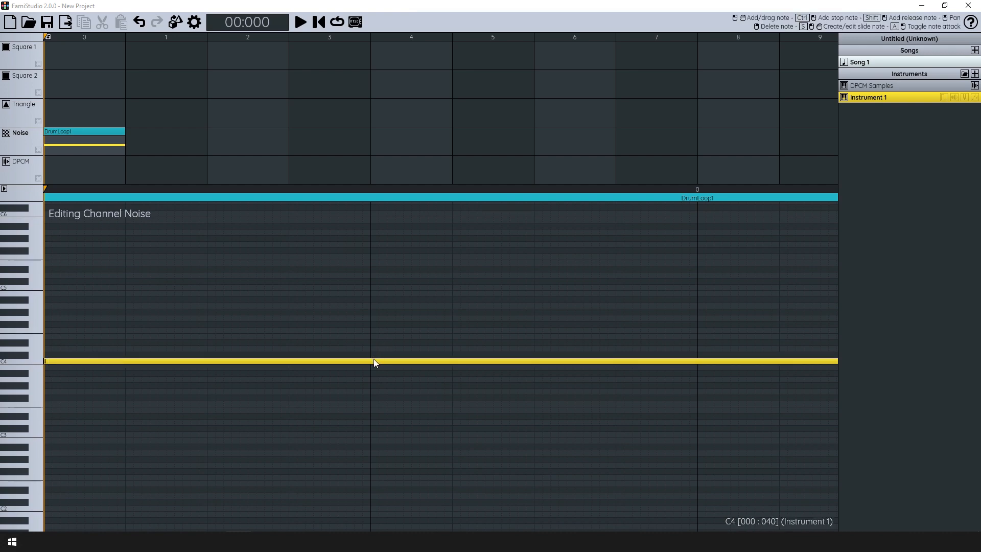
pyautogui.click(47, 287)
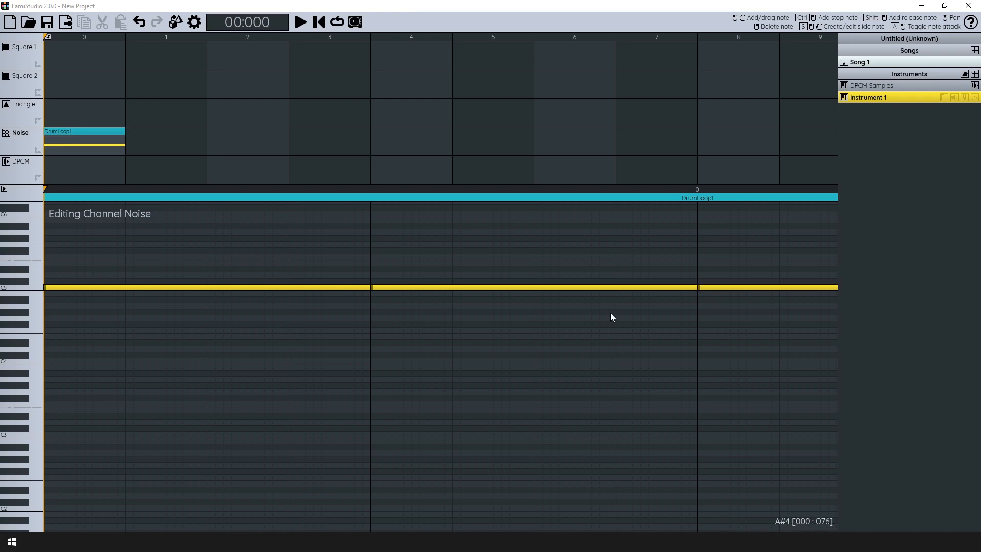
pyautogui.scroll(-1, 636, 308)
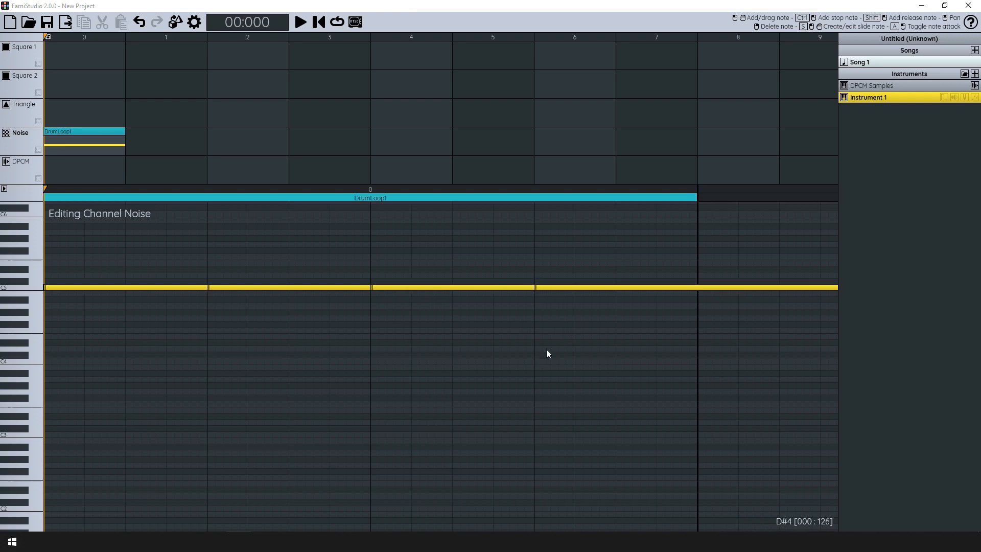
pyautogui.scroll(2, 554, 391)
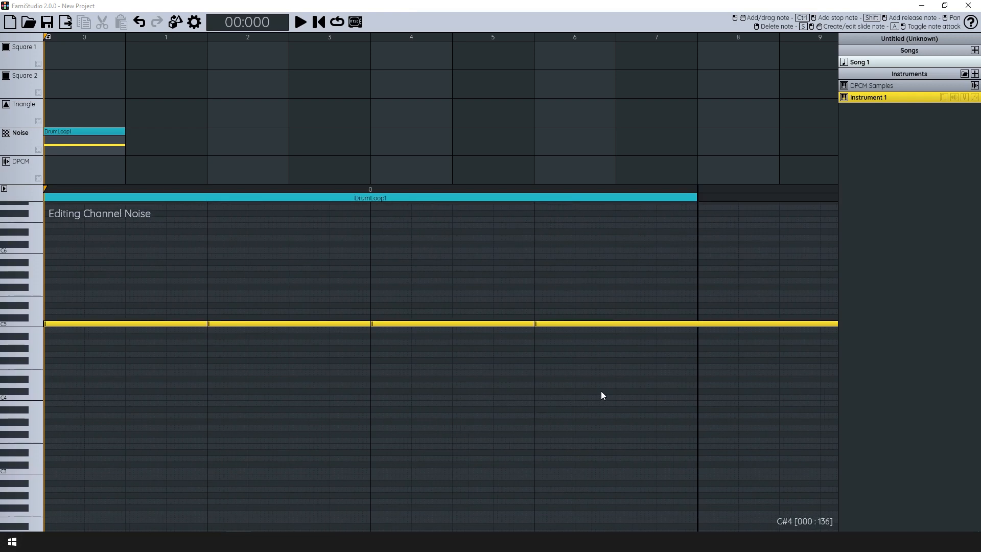
pyautogui.press('space')
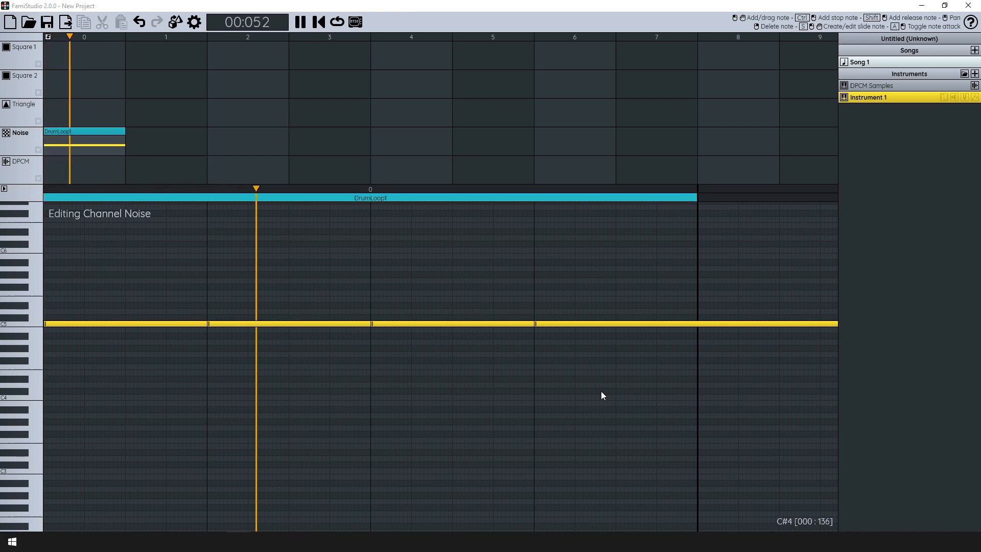
pyautogui.press('space')
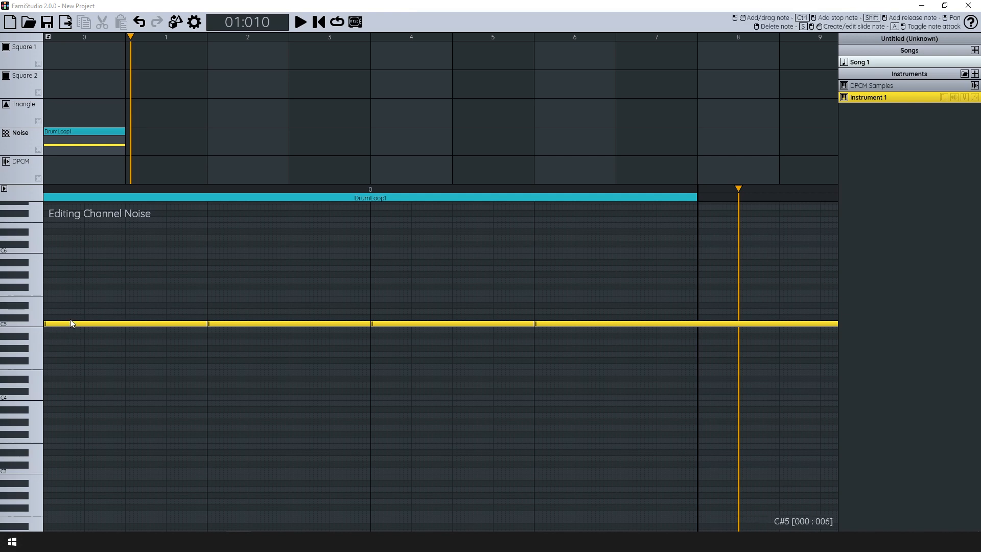
# Add a stop note to each of the four C5 notes in DrumLoop1, a quarter of a beat after its start.
pyautogui.scroll(2, 70, 319)
pyautogui.keyDown('ctrl'); pyautogui.click(204, 336); pyautogui.keyUp('ctrl')
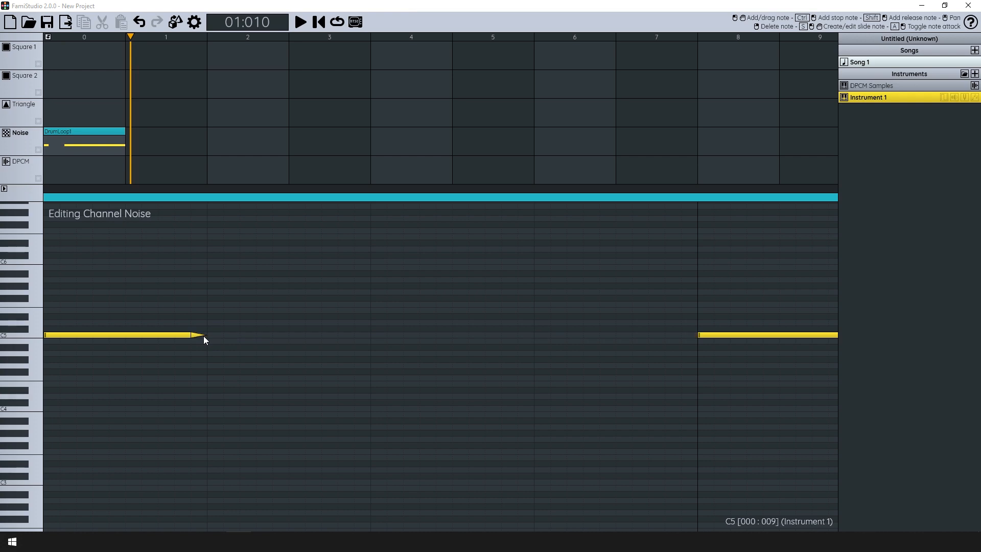
pyautogui.scroll(-1, 204, 336)
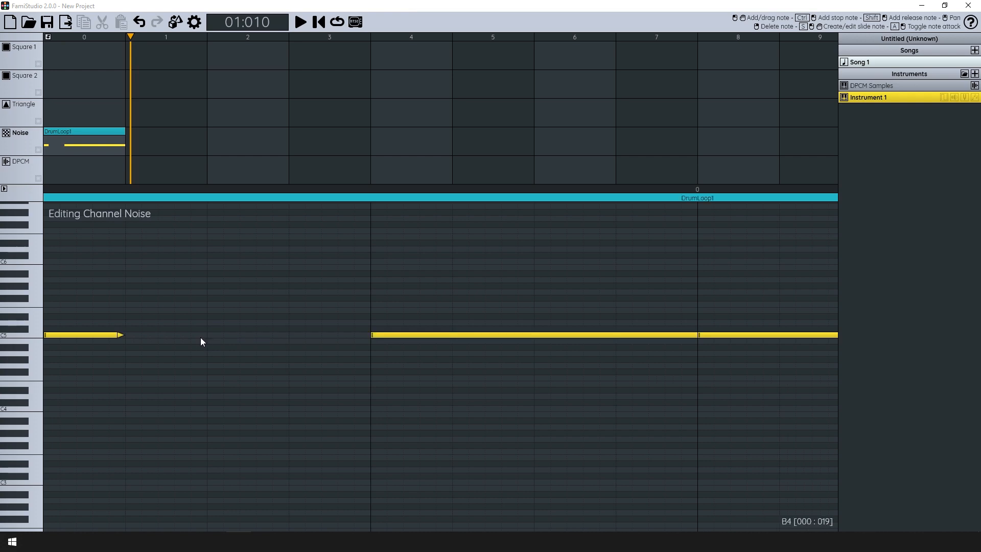
pyautogui.keyDown('ctrl'); pyautogui.click(450, 335); pyautogui.keyUp('ctrl')
pyautogui.hscroll(5, 552, 382)
pyautogui.keyDown('ctrl'); pyautogui.click(507, 362); pyautogui.keyUp('ctrl')
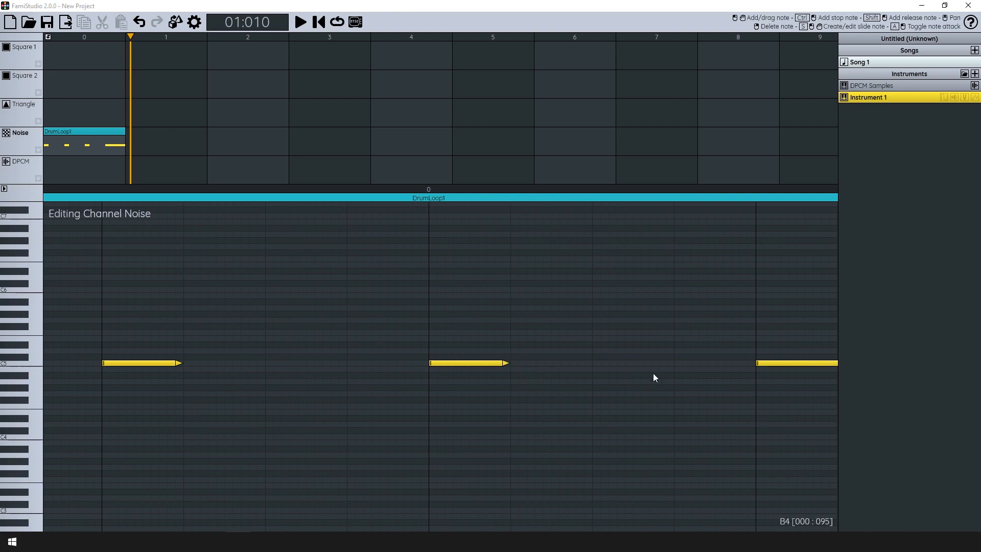
pyautogui.hscroll(7, 627, 369)
pyautogui.keyDown('ctrl'); pyautogui.click(437, 360); pyautogui.keyUp('ctrl')
pyautogui.scroll(-2, 437, 360)
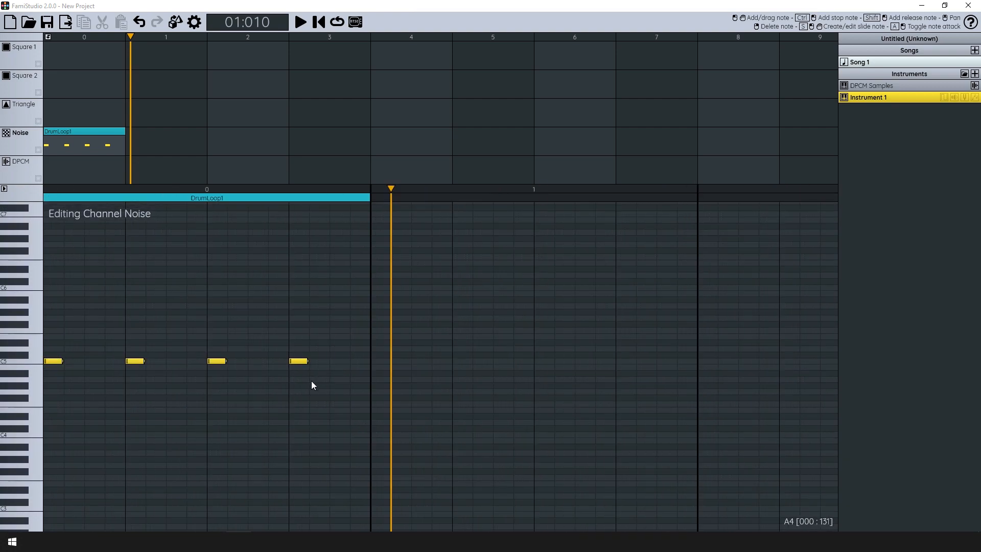
# Rewind to the song's start, play the shortened drum notes and pause playback.
pyautogui.click(319, 22)
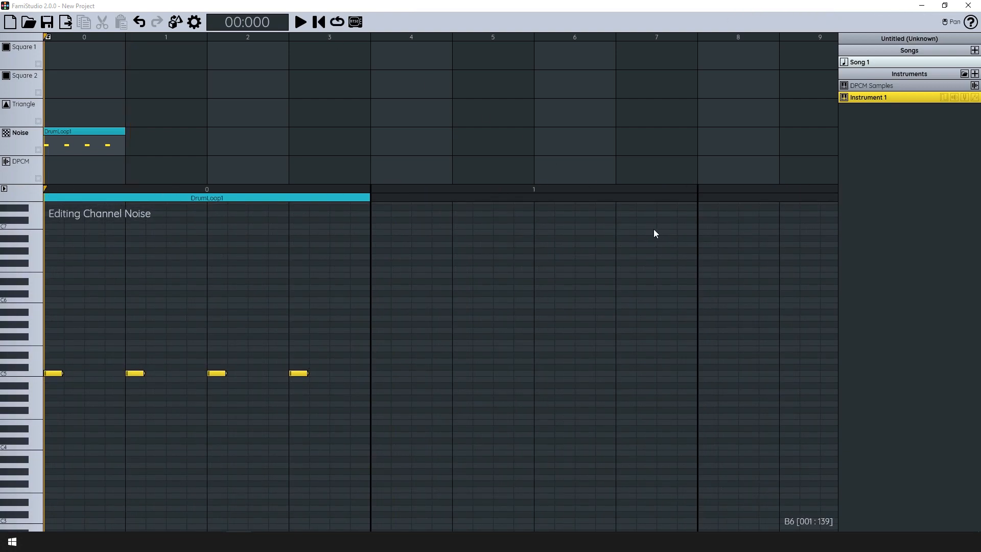
pyautogui.press('space')
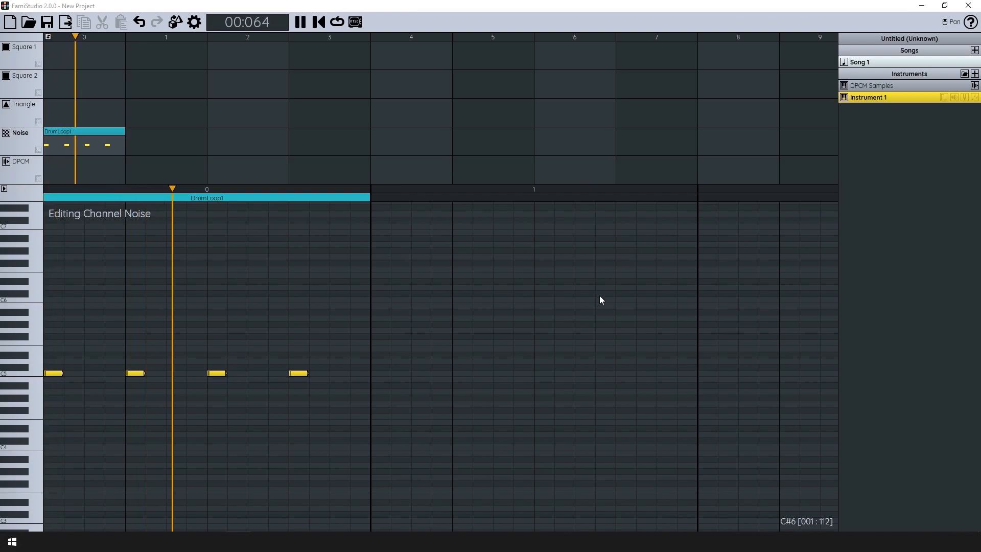
pyautogui.press('space')
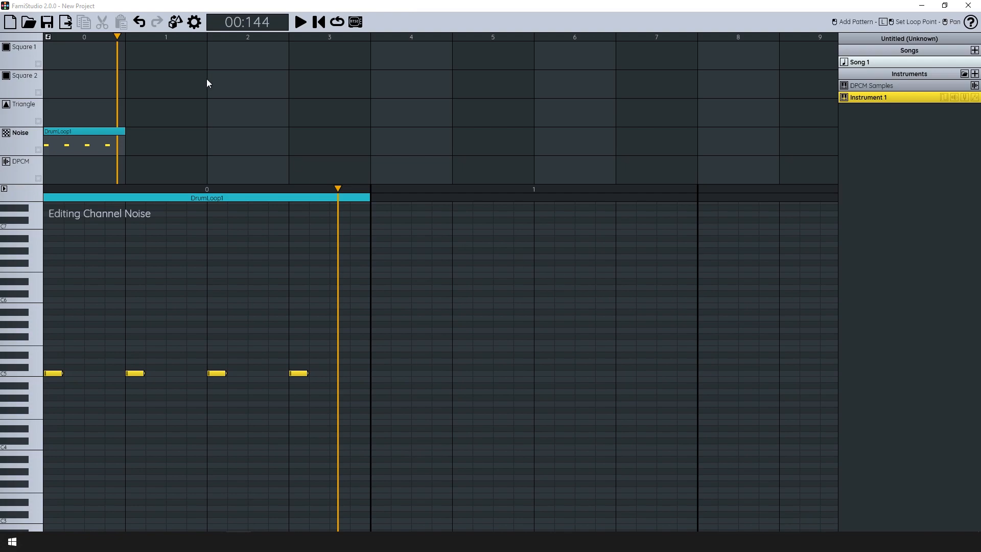
# Copy DrumLoop1 along the Noise channel to positions 1, 2 and 3.
pyautogui.click(86, 139)
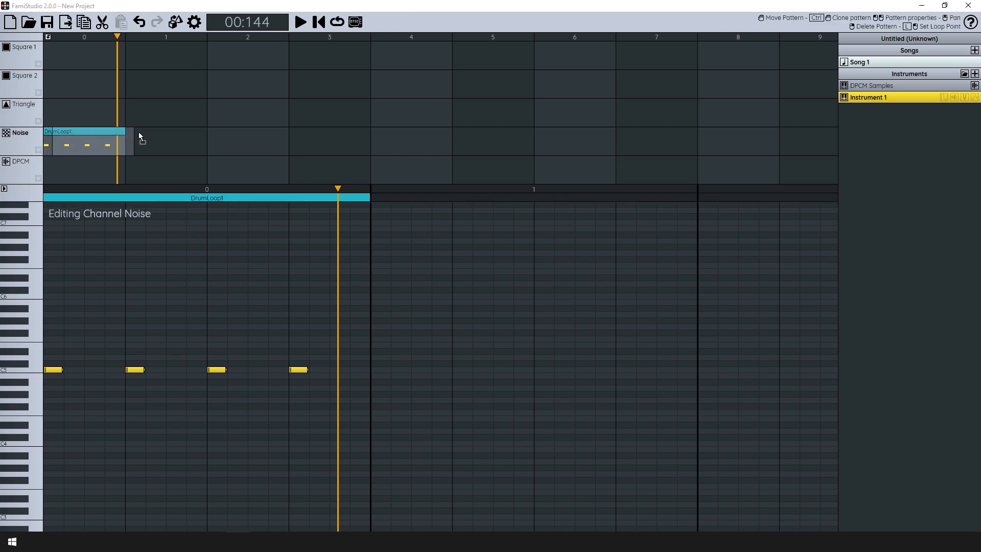
pyautogui.moveTo(79, 132); pyautogui.dragTo(173, 135)
pyautogui.moveTo(174, 137); pyautogui.dragTo(151, 153)
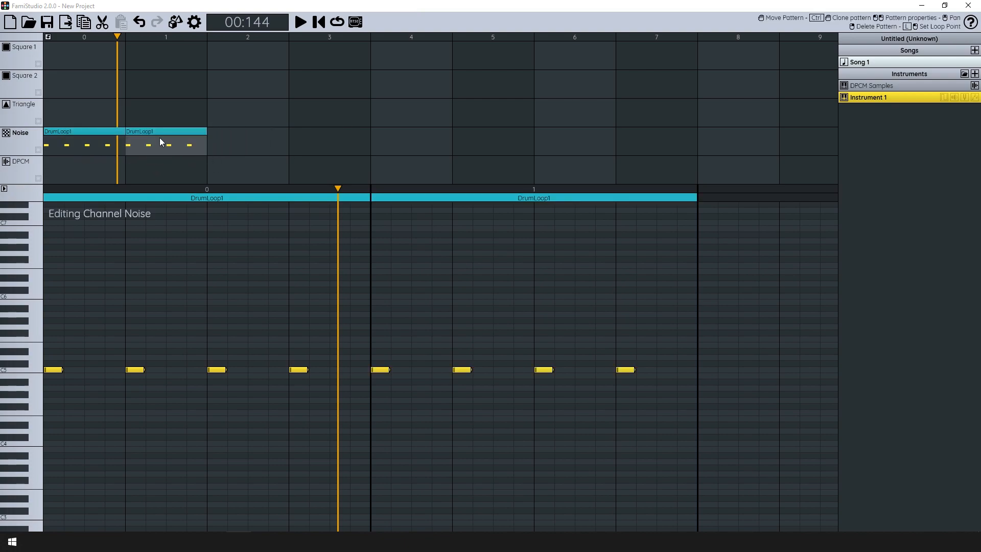
pyautogui.moveTo(309, 147); pyautogui.dragTo(223, 141)
pyautogui.moveTo(224, 136); pyautogui.dragTo(307, 138)
# Try adding one note above C6 and one below C4 in the first DrumLoop1, and undo both additions.
pyautogui.scroll(-1, 208, 325)
pyautogui.moveTo(208, 325); pyautogui.dragTo(659, 344)
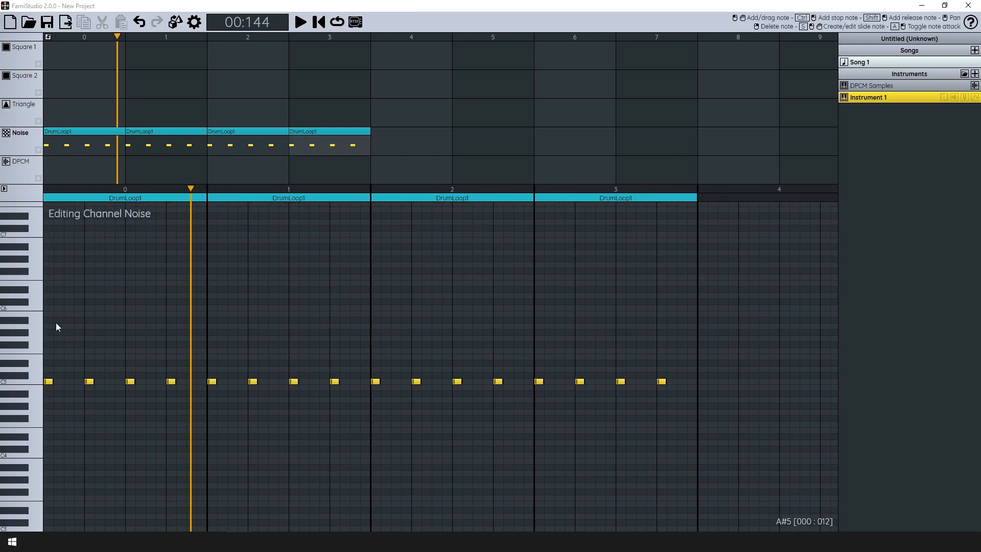
pyautogui.moveTo(110, 357); pyautogui.dragTo(99, 289)
pyautogui.moveTo(146, 339); pyautogui.dragTo(149, 461)
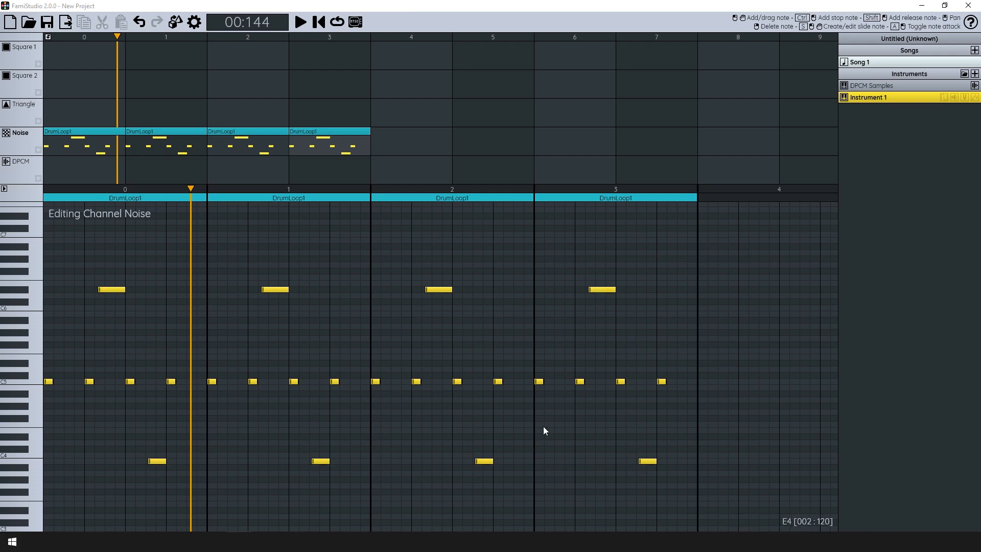
pyautogui.hotkey('ctrl', 'z')
pyautogui.hotkey('ctrl', 'z')
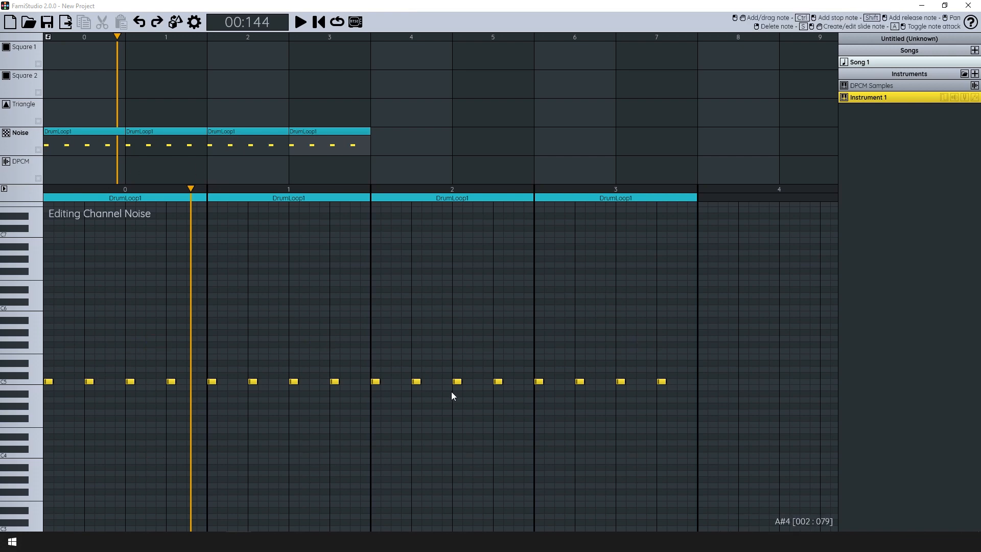
# Play the repeated drum pattern from the song's start, pause it and examine its notes more closely.
pyautogui.click(318, 24)
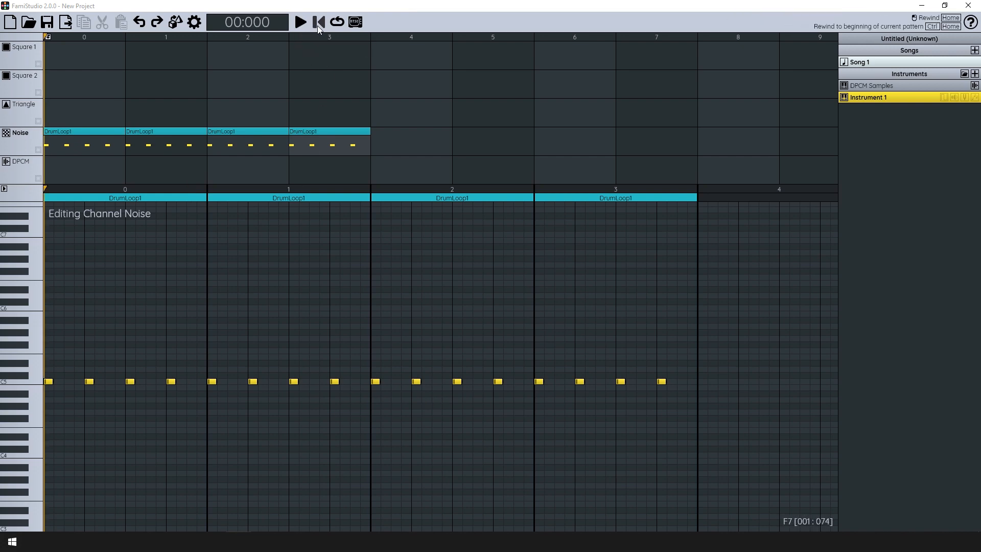
pyautogui.click(302, 23)
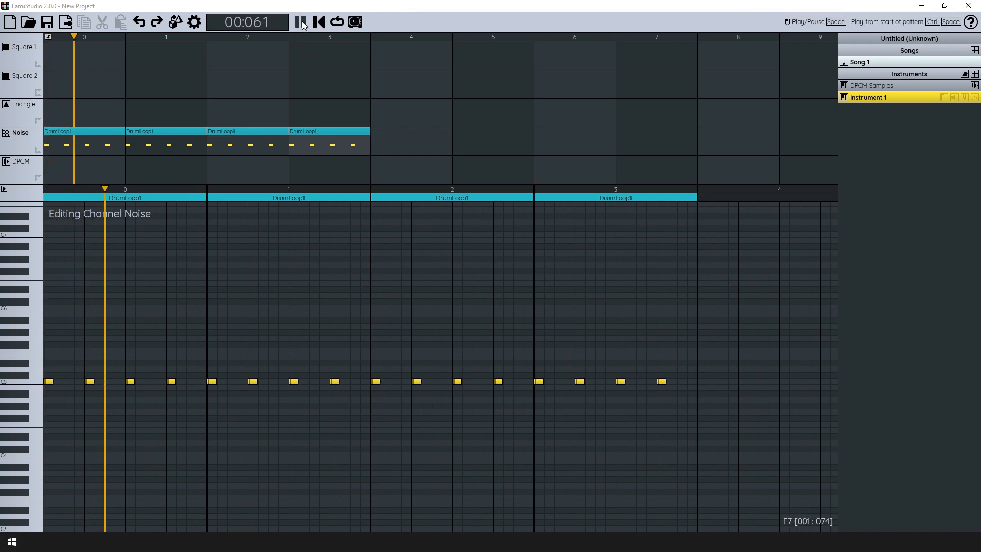
pyautogui.click(302, 23)
pyautogui.scroll(1, 134, 347)
pyautogui.scroll(1, 158, 340)
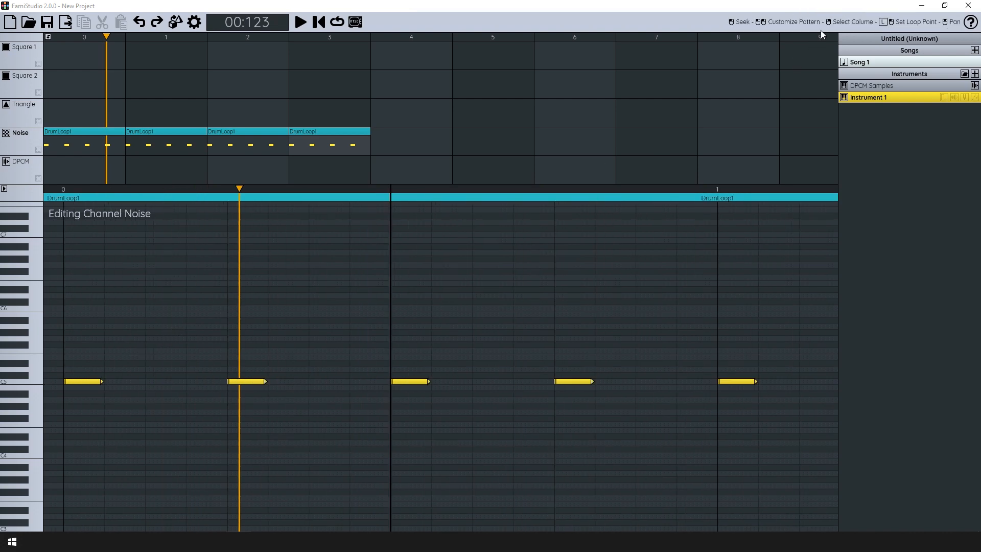
# Rename Song 1 as TutorialSong.
pyautogui.doubleClick(867, 64)
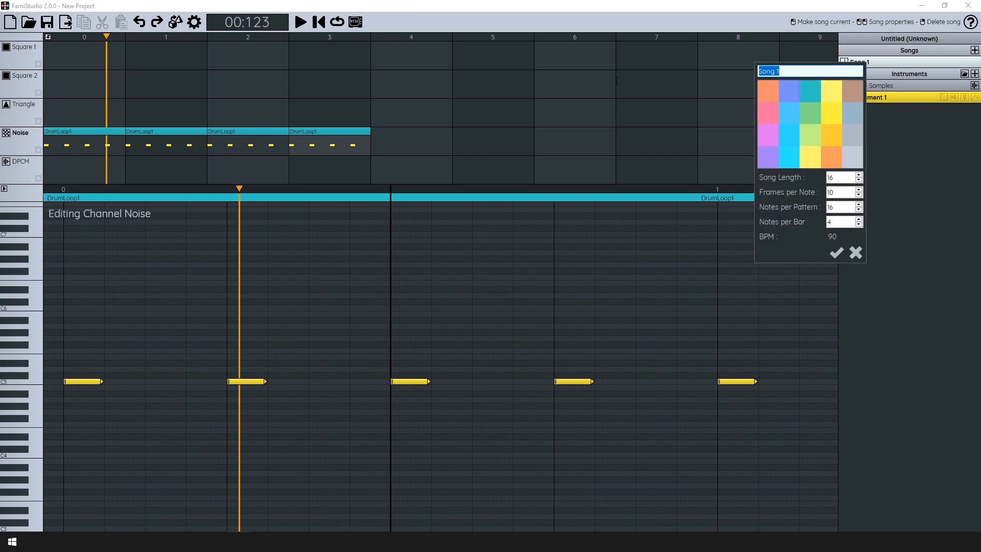
pyautogui.write('TutorialSong')
pyautogui.press('Return')
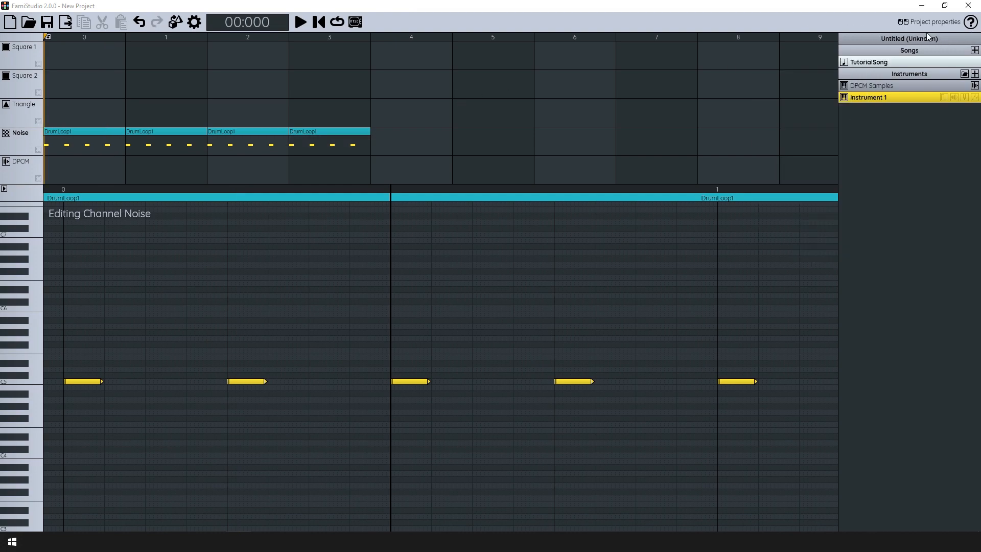
# Set the project title to FamiStudio and fill in the author's name.
pyautogui.doubleClick(947, 38)
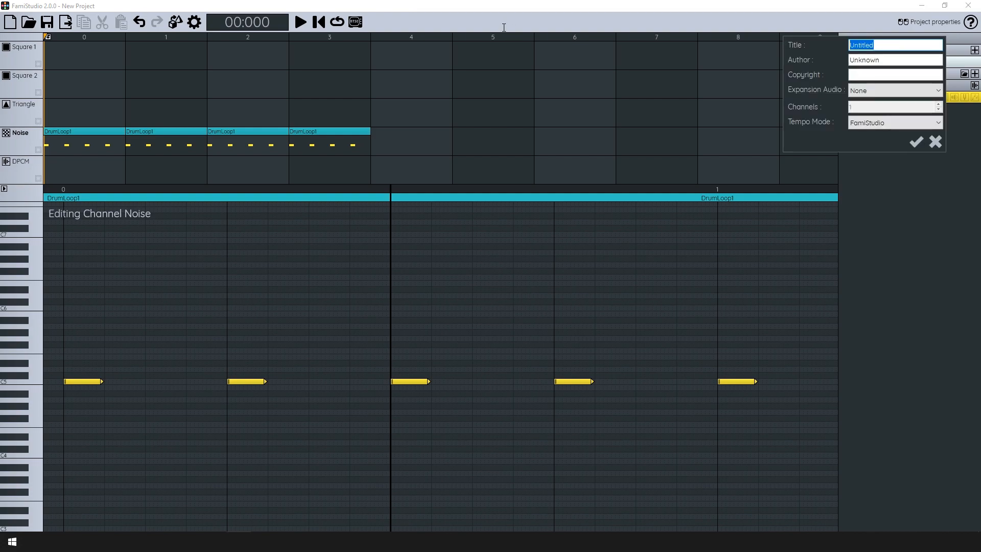
pyautogui.write('FamiStudio')
pyautogui.press('Tab')
pyautogui.write('Mat')
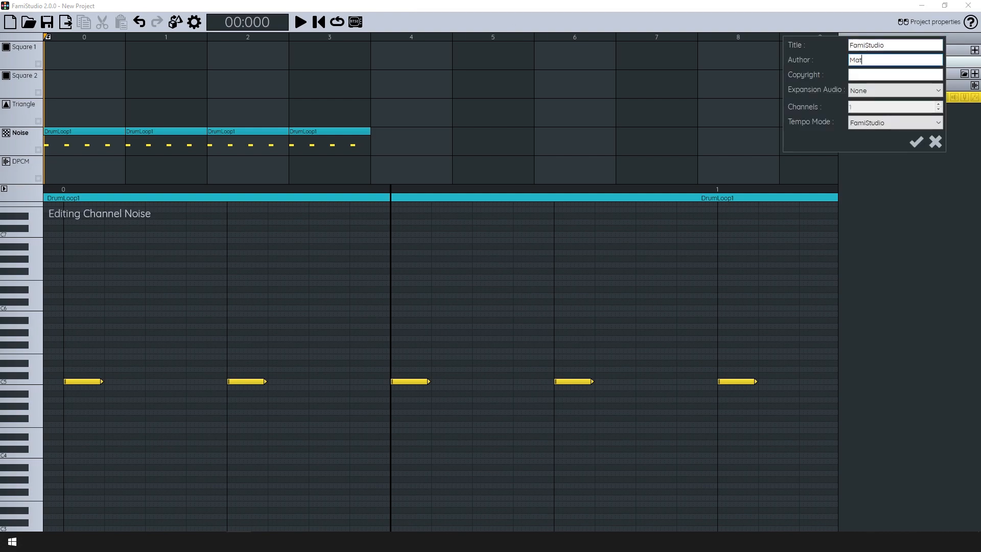
pyautogui.click(916, 142)
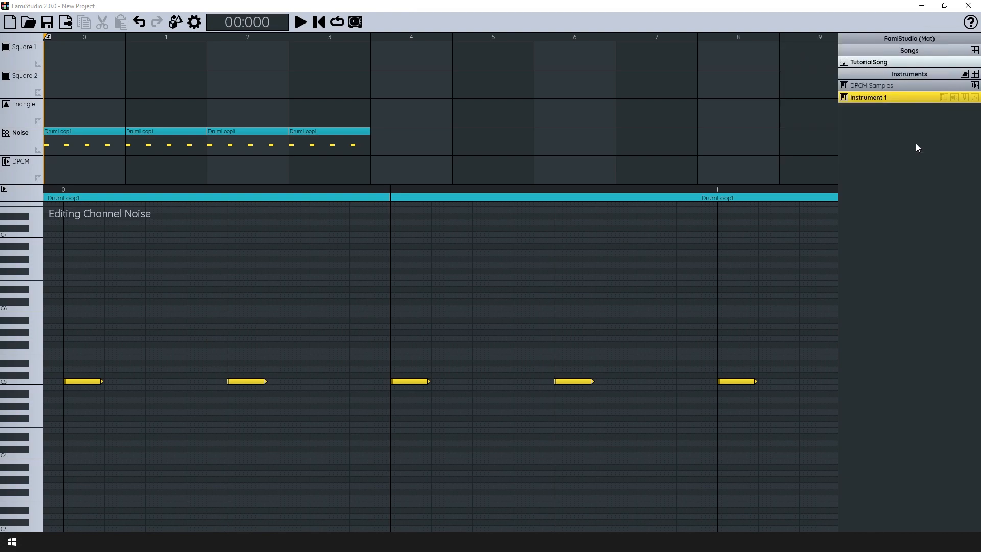
# Set TutorialSong's length to 4 patterns.
pyautogui.doubleClick(899, 63)
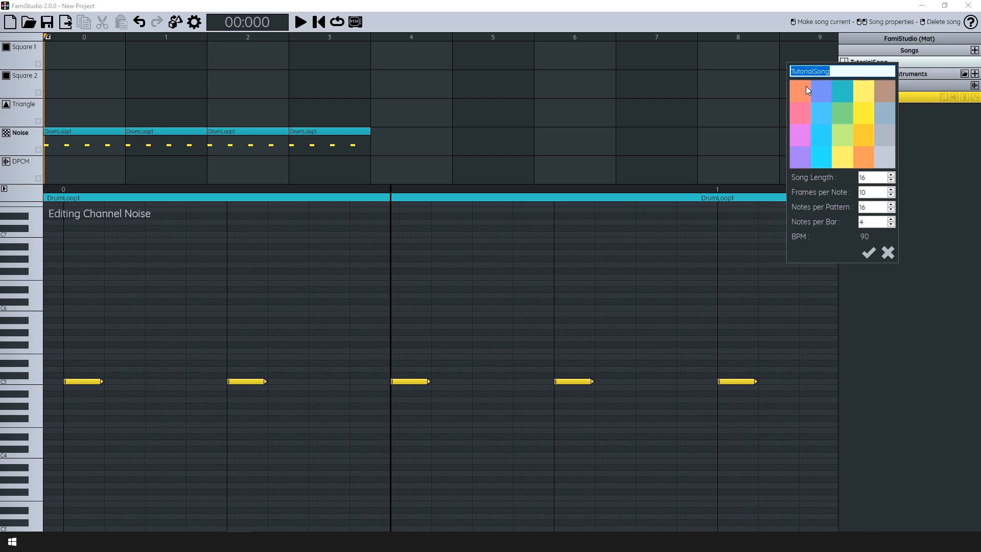
pyautogui.doubleClick(865, 177)
pyautogui.click(893, 181)
pyautogui.click(892, 181)
pyautogui.click(892, 181)
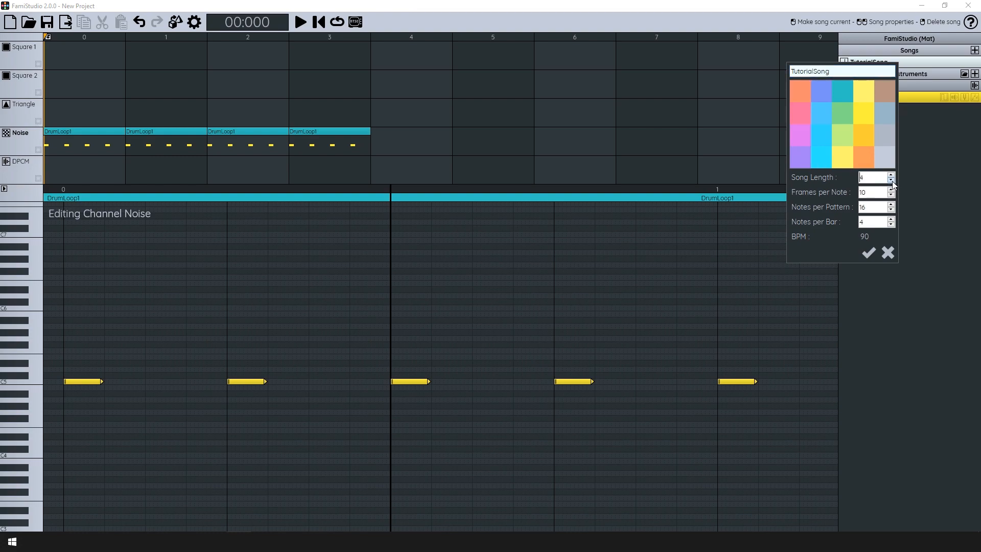
pyautogui.click(870, 252)
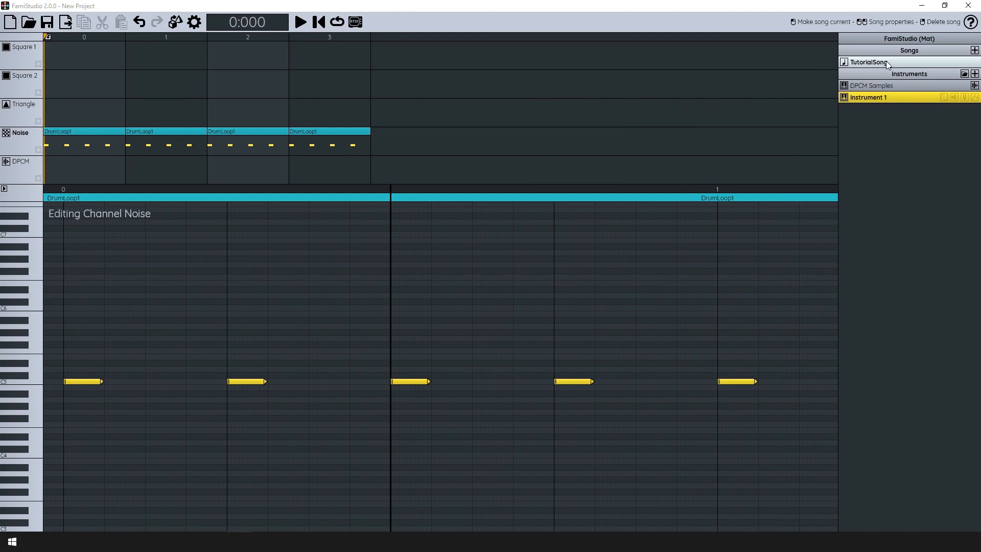
# Set TutorialSong's Frames per Note to 7 and accept converting the tempo by resizing the existing notes.
pyautogui.scroll(1, 404, 335)
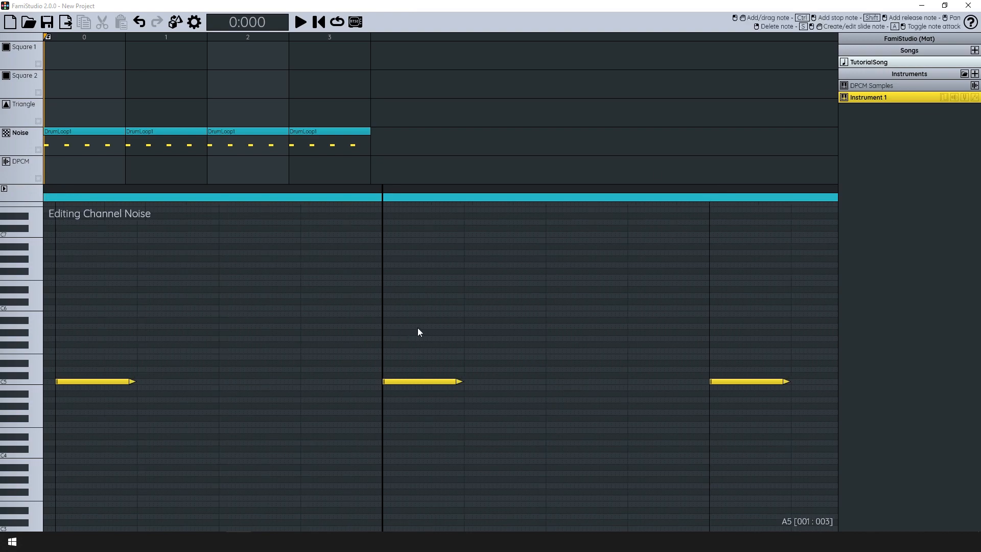
pyautogui.doubleClick(890, 62)
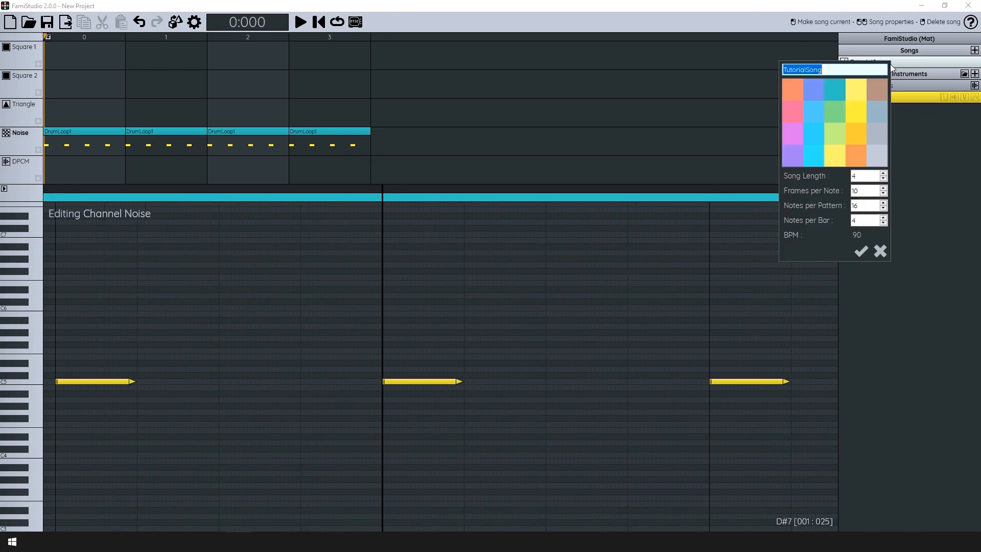
pyautogui.click(864, 192)
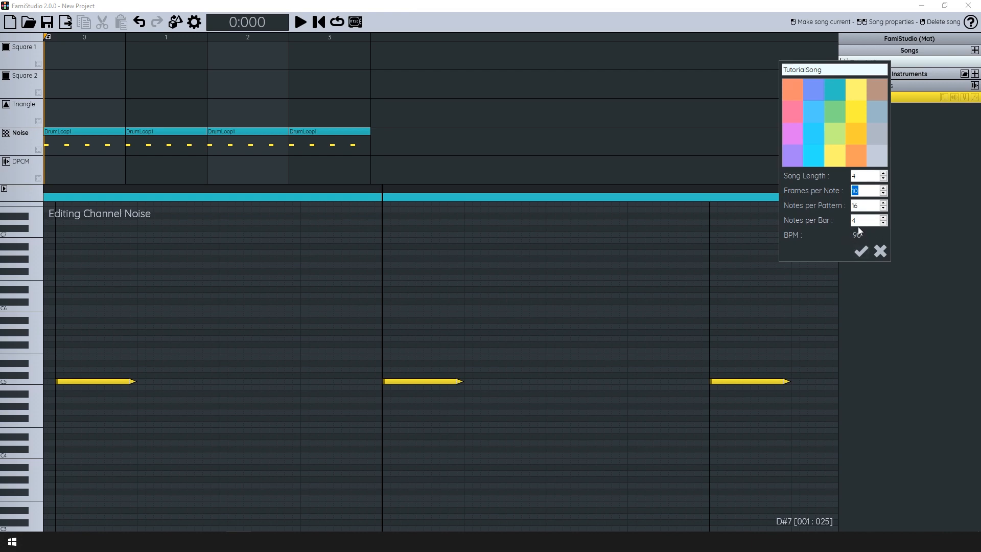
pyautogui.click(884, 194)
pyautogui.click(884, 194)
pyautogui.click(884, 194)
pyautogui.click(861, 252)
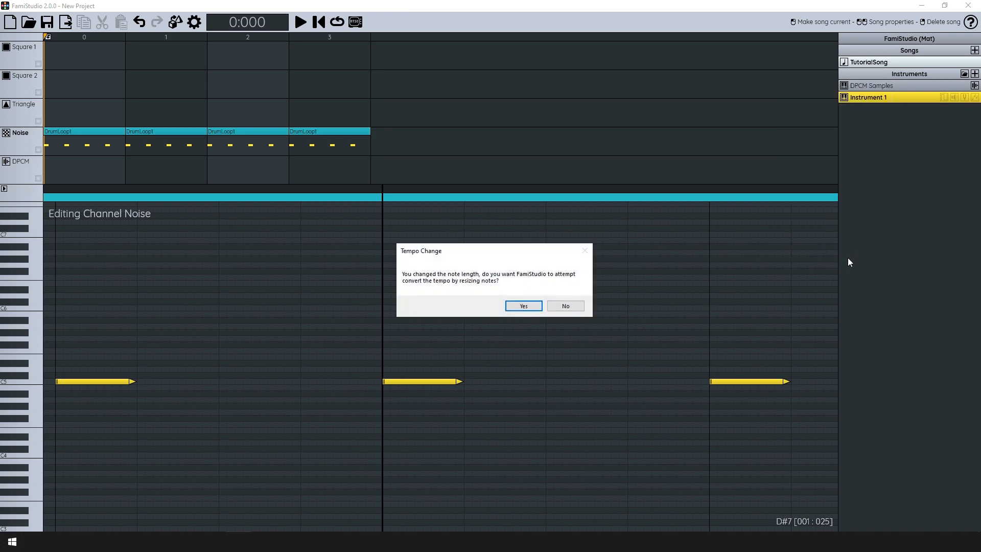
pyautogui.moveTo(555, 254); pyautogui.dragTo(543, 222)
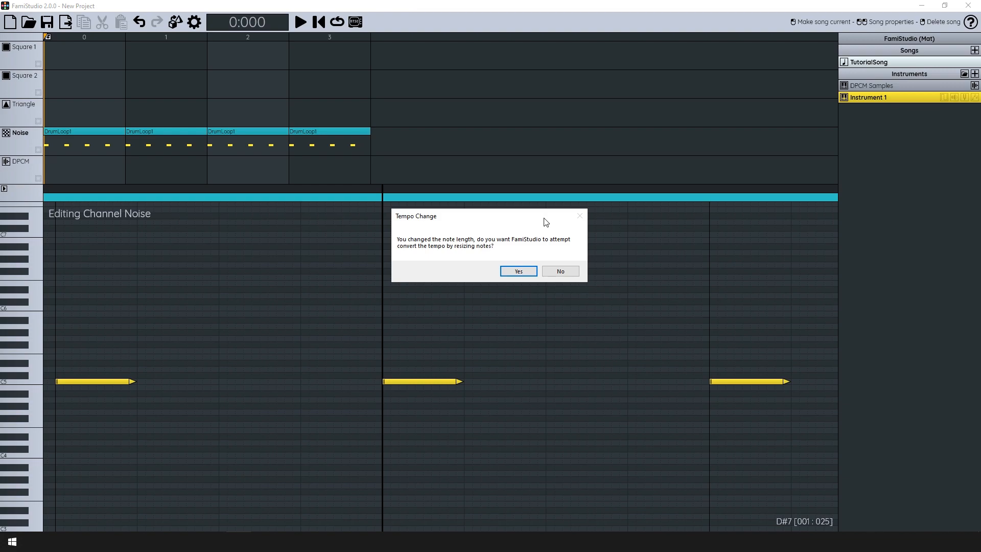
pyautogui.moveTo(482, 214); pyautogui.dragTo(488, 215)
pyautogui.click(525, 271)
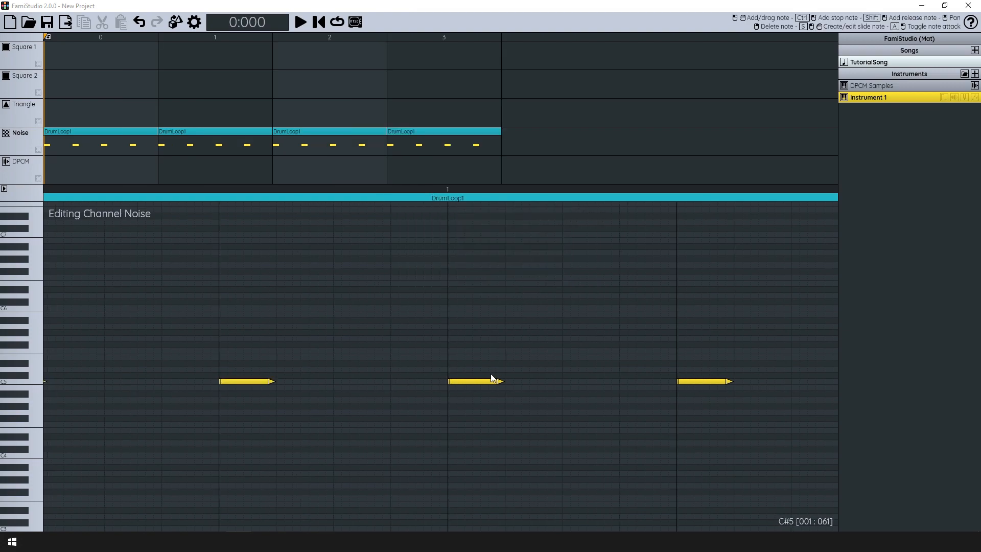
# Examine the resized DrumLoop1 notes at several zoom levels, and play the song at the new tempo before pausing.
pyautogui.scroll(2, 497, 358)
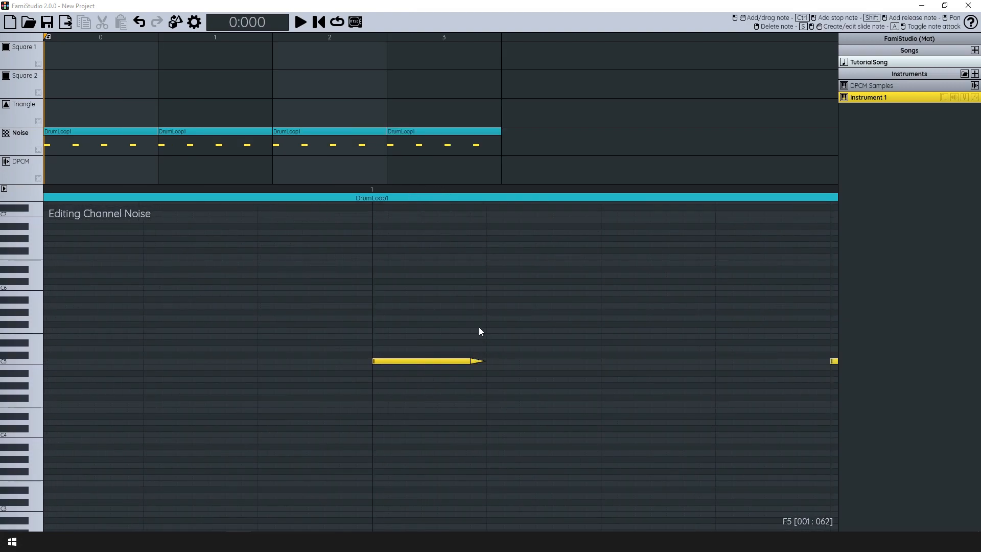
pyautogui.scroll(-1, 476, 361)
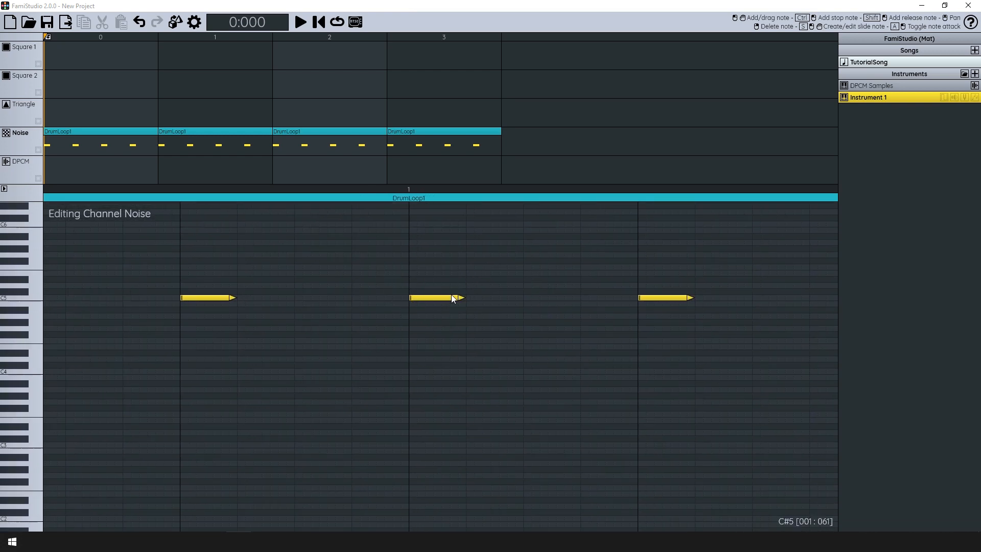
pyautogui.scroll(1, 430, 290)
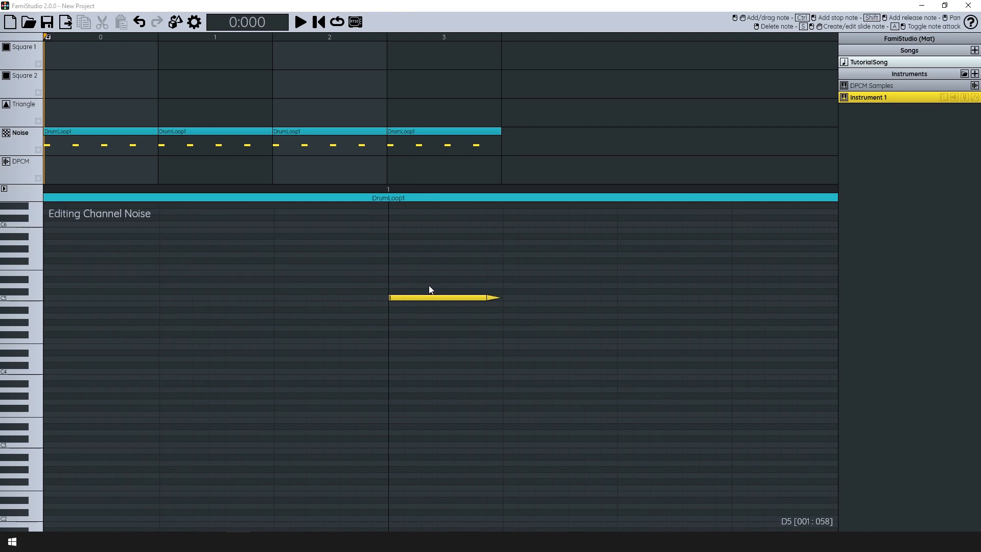
pyautogui.scroll(-1, 489, 284)
pyautogui.scroll(-1, 496, 332)
pyautogui.scroll(-1, 506, 367)
pyautogui.scroll(1, 512, 386)
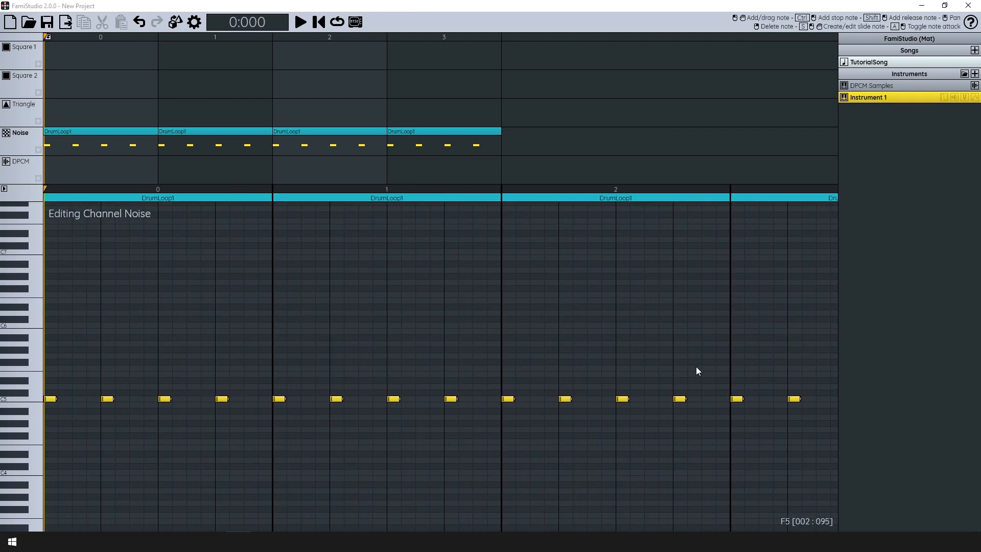
pyautogui.press('space')
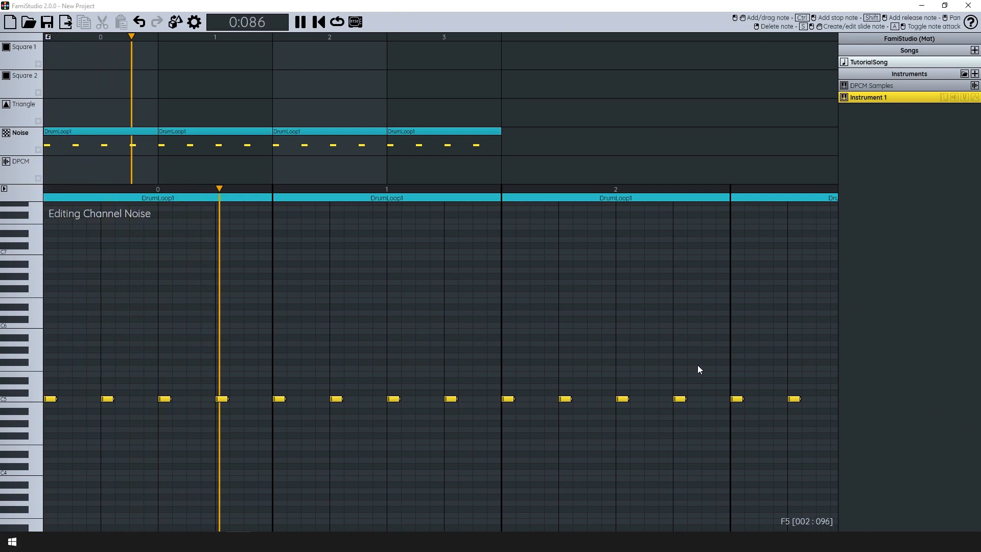
pyautogui.press('space')
pyautogui.scroll(-1, 707, 442)
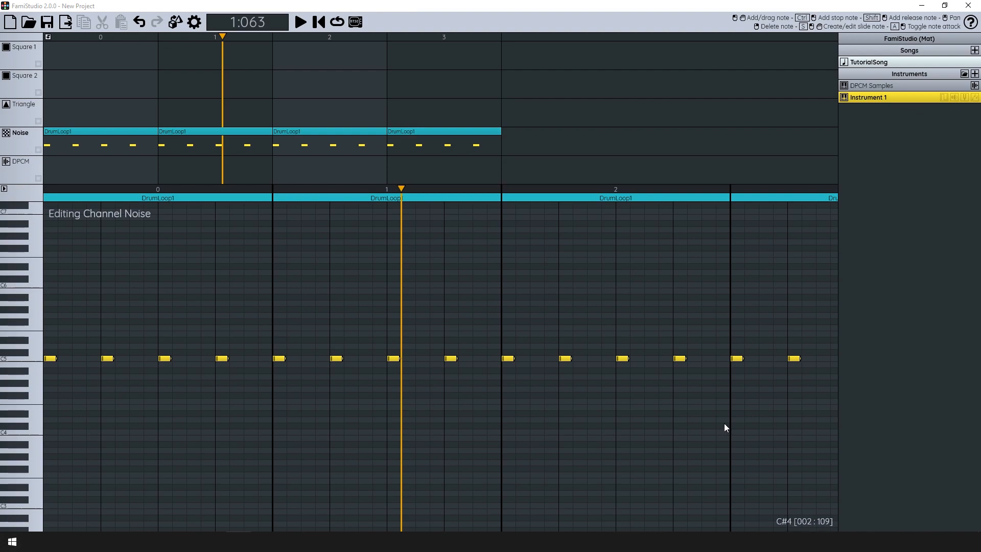
# View the Tempo Mode options in the project properties and close them without changes.
pyautogui.scroll(-1, 695, 331)
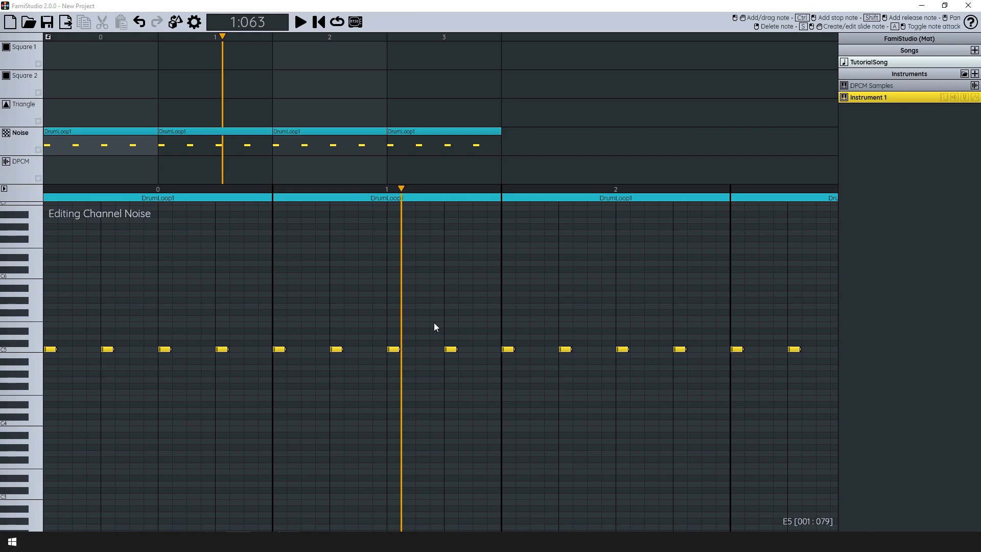
pyautogui.click(909, 37)
pyautogui.click(901, 122)
pyautogui.click(902, 125)
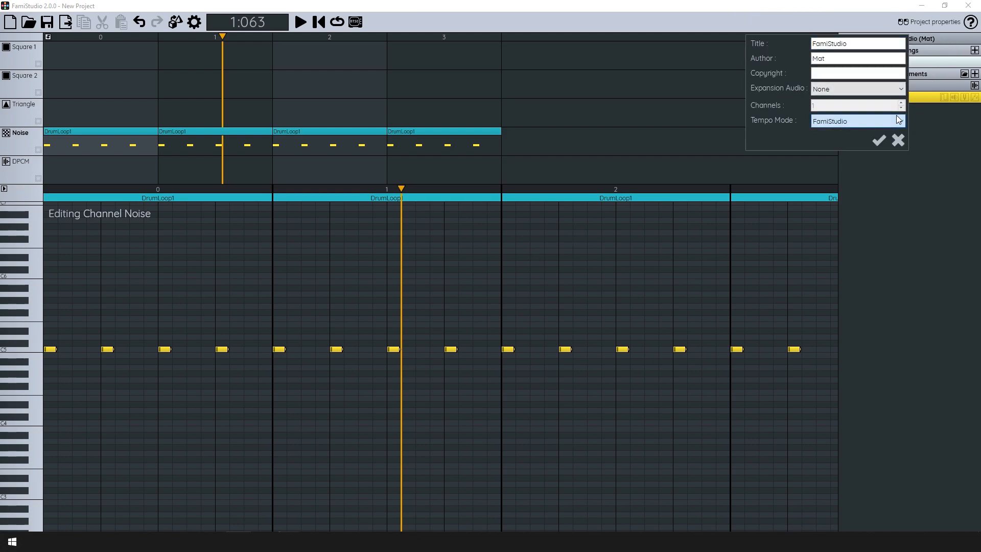
pyautogui.click(899, 137)
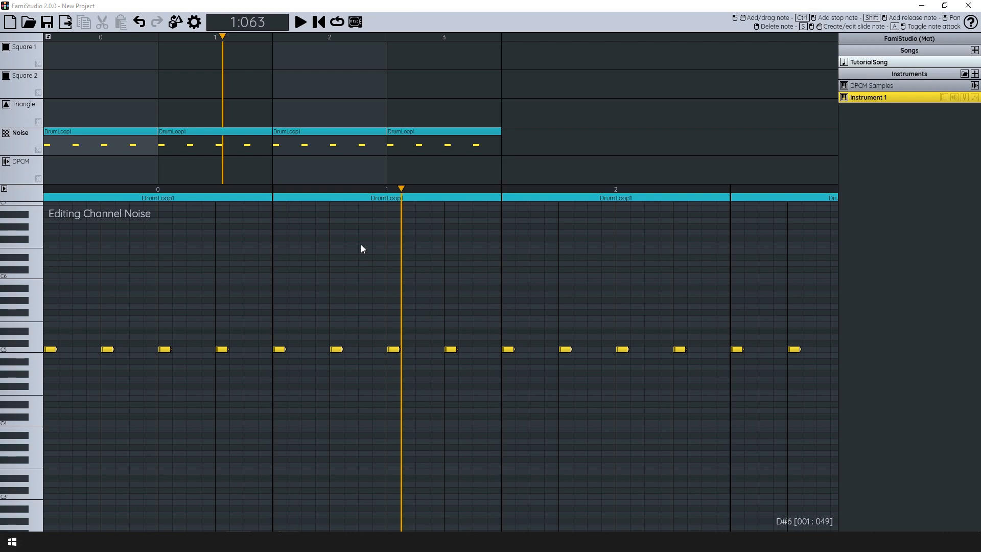
# Switch editing to the Square 1 channel and rename Instrument 1 to Drum.
pyautogui.click(24, 58)
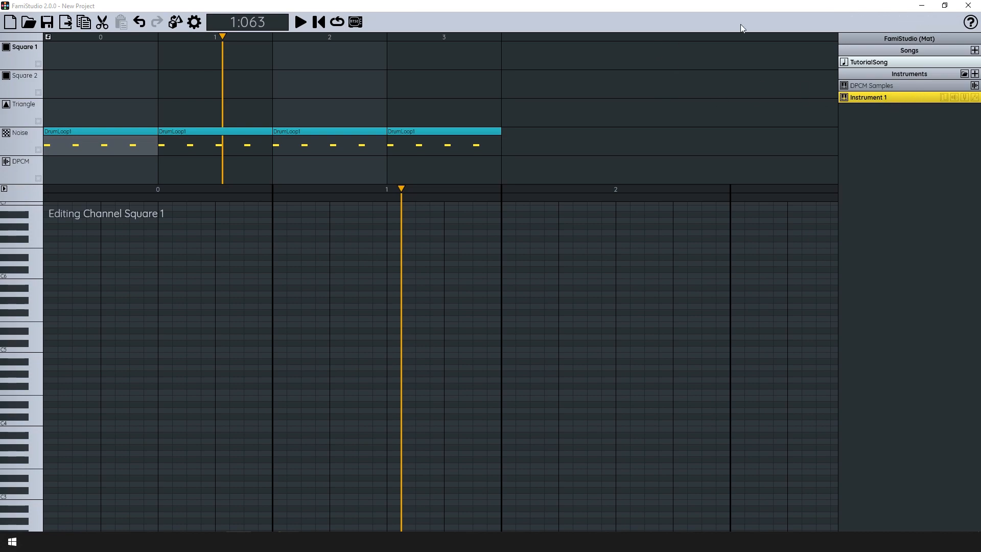
pyautogui.doubleClick(882, 98)
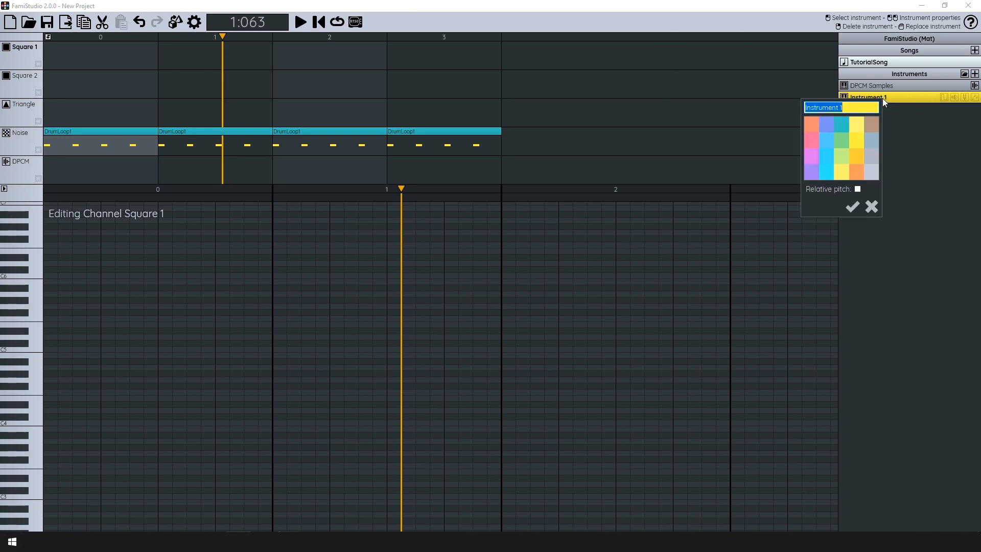
pyautogui.write('Drum')
pyautogui.press('Return')
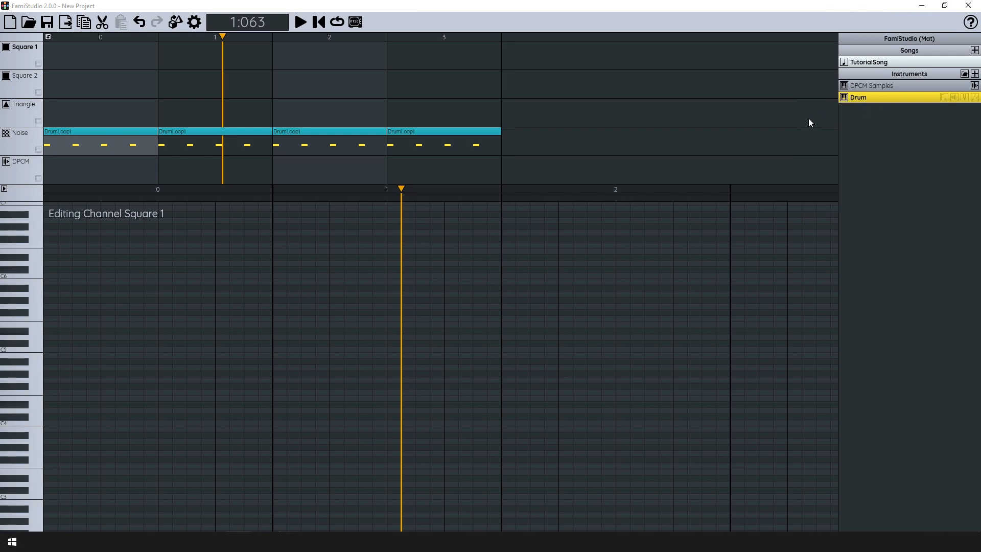
# Add a second instrument, name it Lead, give it the orange colour, and audition it on the piano keys.
pyautogui.click(974, 76)
pyautogui.doubleClick(892, 108)
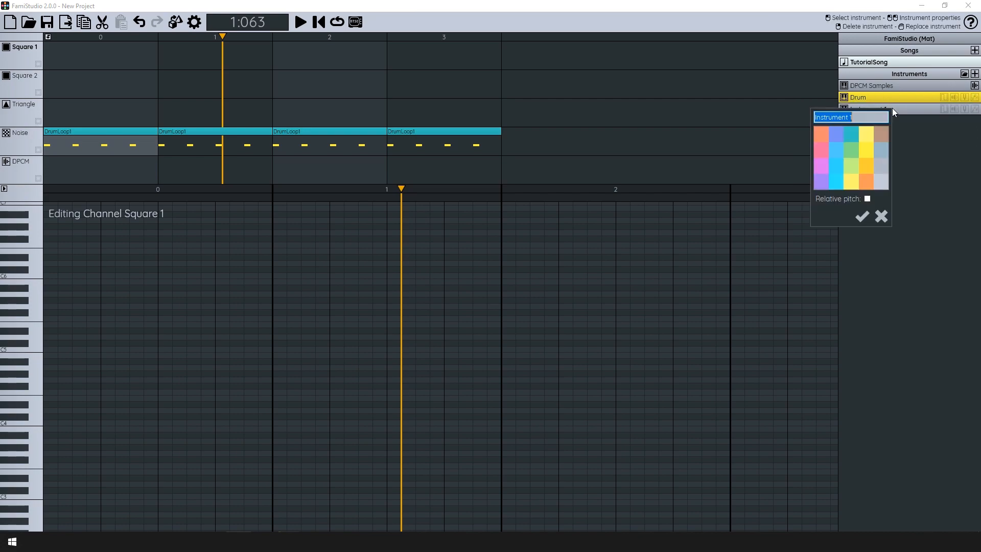
pyautogui.write('Lead')
pyautogui.click(822, 133)
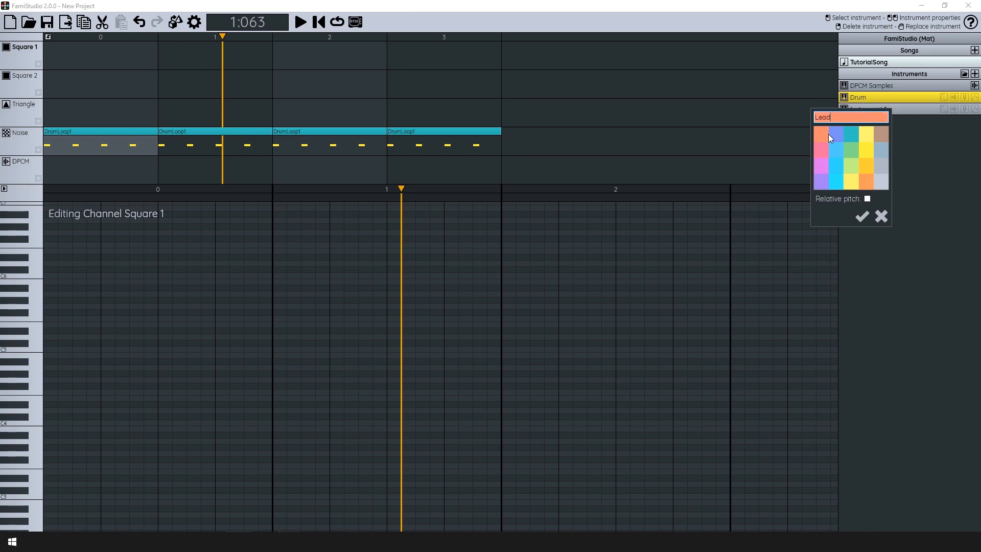
pyautogui.click(861, 215)
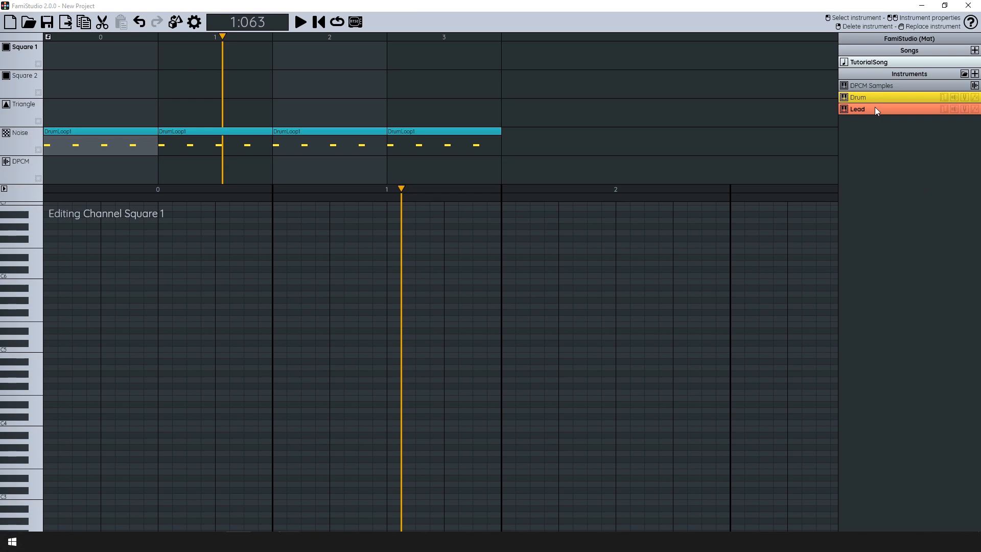
pyautogui.moveTo(31, 312); pyautogui.dragTo(38, 391)
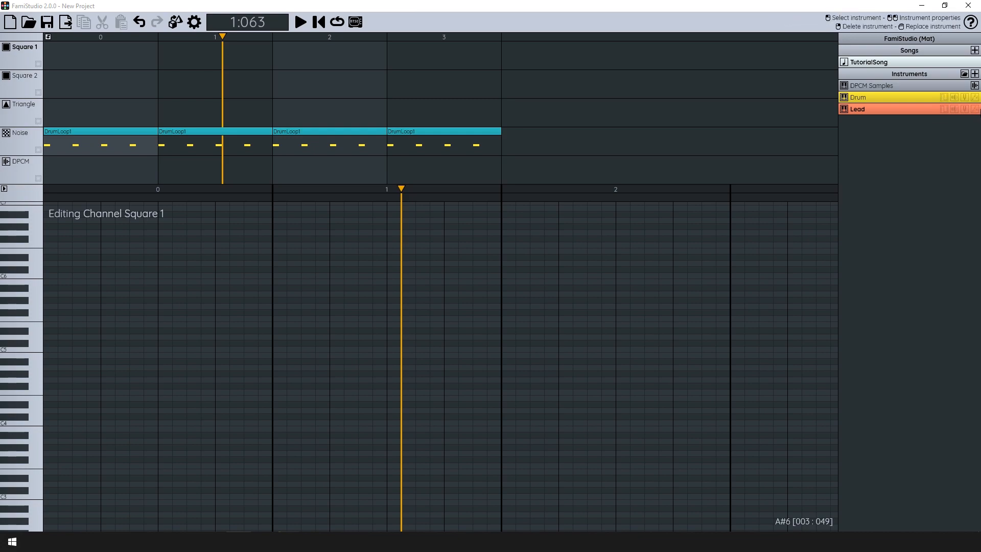
# Give the Lead instrument a one-frame duty cycle envelope with value 2 (50%).
pyautogui.click(944, 109)
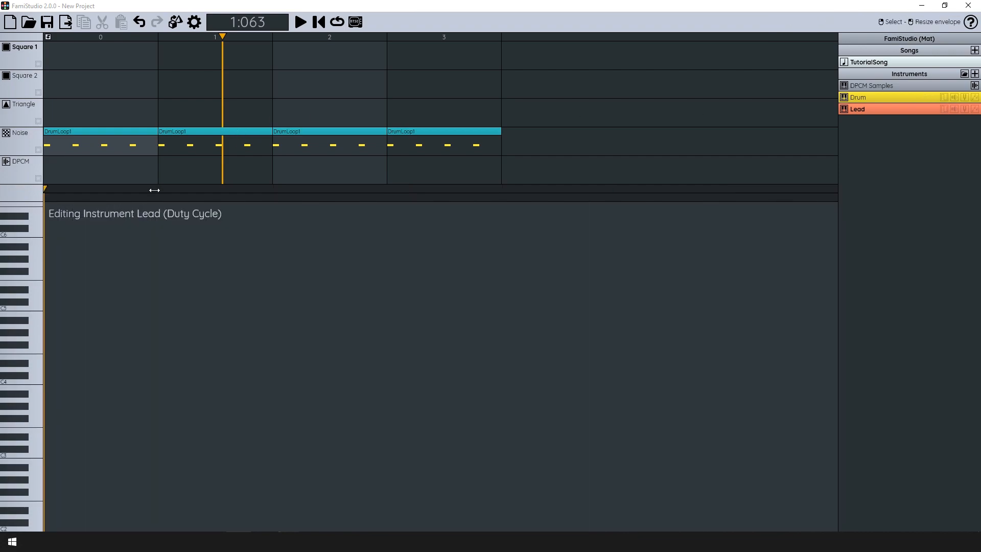
pyautogui.moveTo(56, 193); pyautogui.dragTo(498, 188)
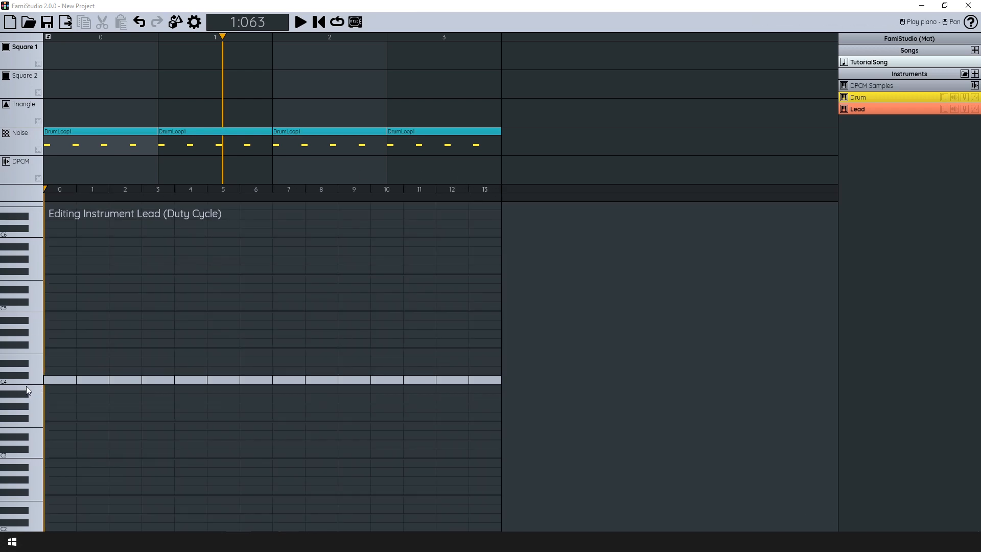
pyautogui.moveTo(498, 193); pyautogui.dragTo(89, 191)
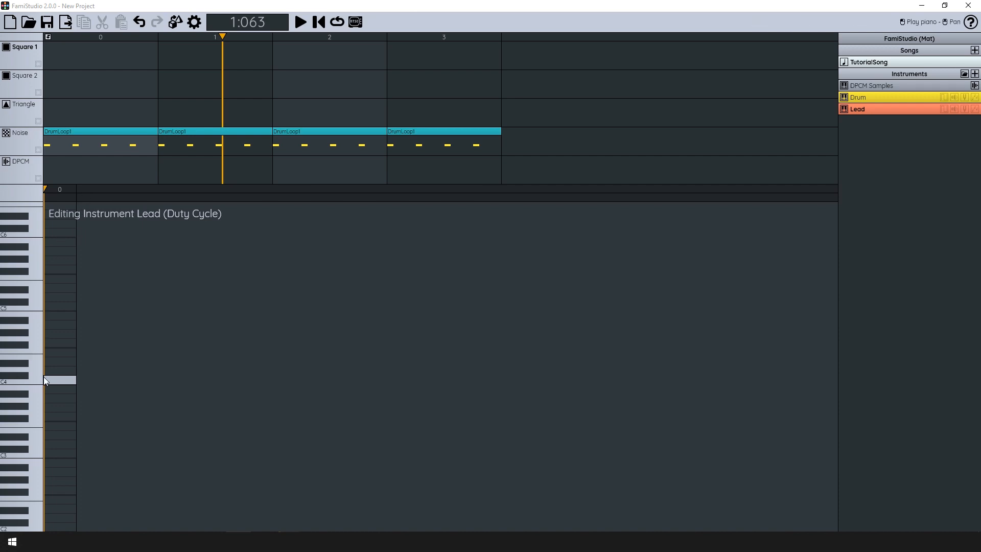
pyautogui.moveTo(53, 383)
pyautogui.mouseDown()
pyautogui.moveTo(57, 360)
pyautogui.moveTo(72, 378)
pyautogui.moveTo(62, 383)
pyautogui.mouseUp()
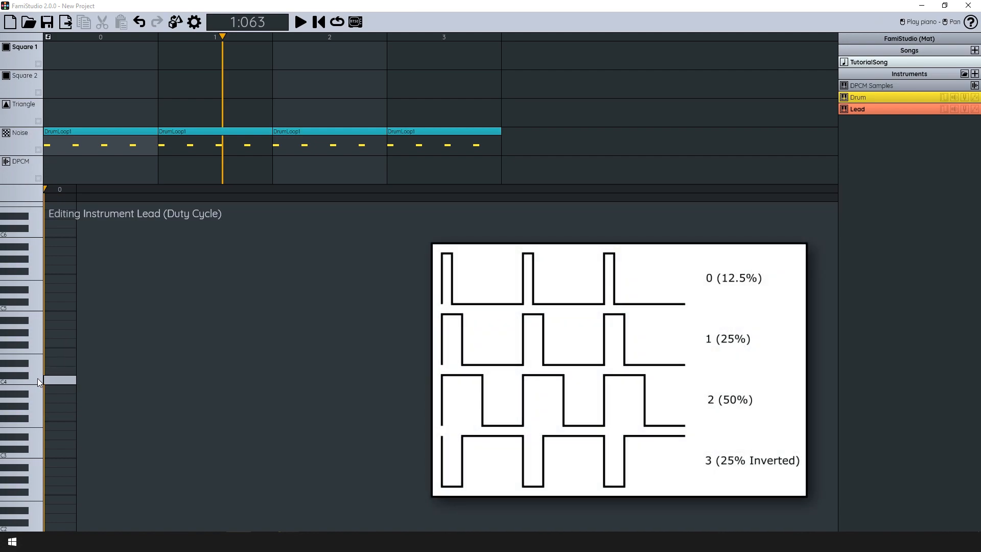
pyautogui.click(54, 372)
pyautogui.click(50, 349)
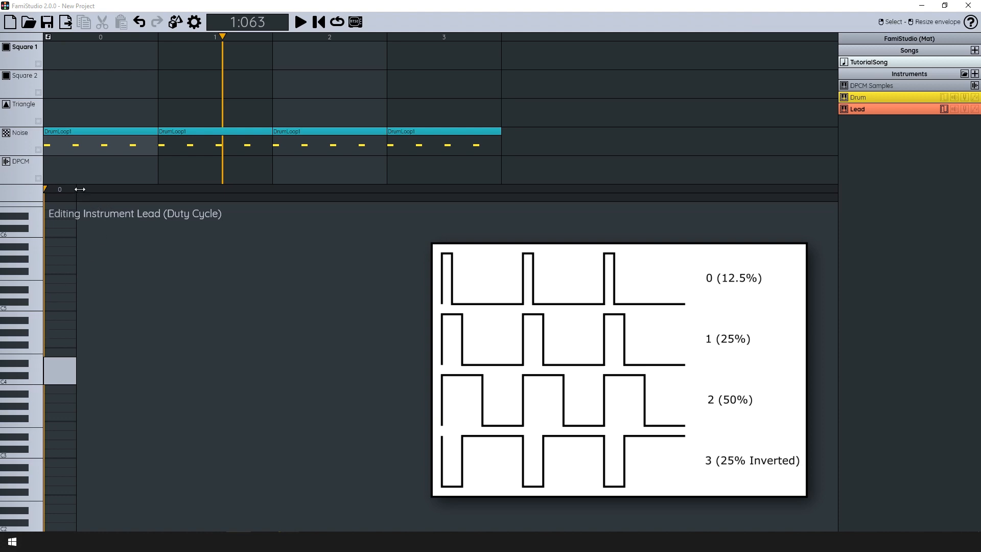
# Extend Lead's duty cycle envelope to 15 frames and draw varying duty values across them.
pyautogui.moveTo(79, 188); pyautogui.dragTo(533, 198)
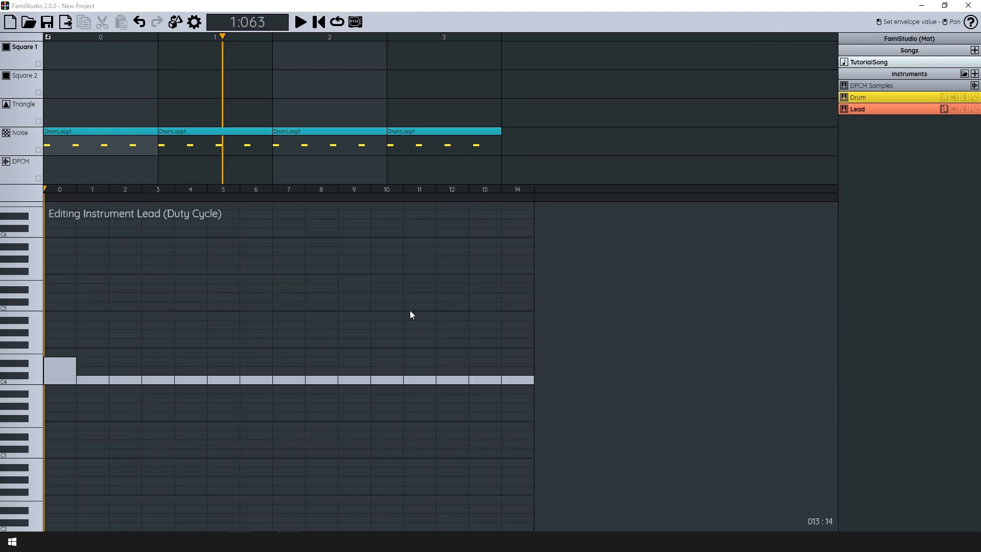
pyautogui.click(32, 380)
pyautogui.moveTo(125, 357); pyautogui.dragTo(192, 365)
pyautogui.moveTo(271, 360)
pyautogui.mouseDown()
pyautogui.moveTo(434, 384)
pyautogui.moveTo(532, 350)
pyautogui.mouseUp()
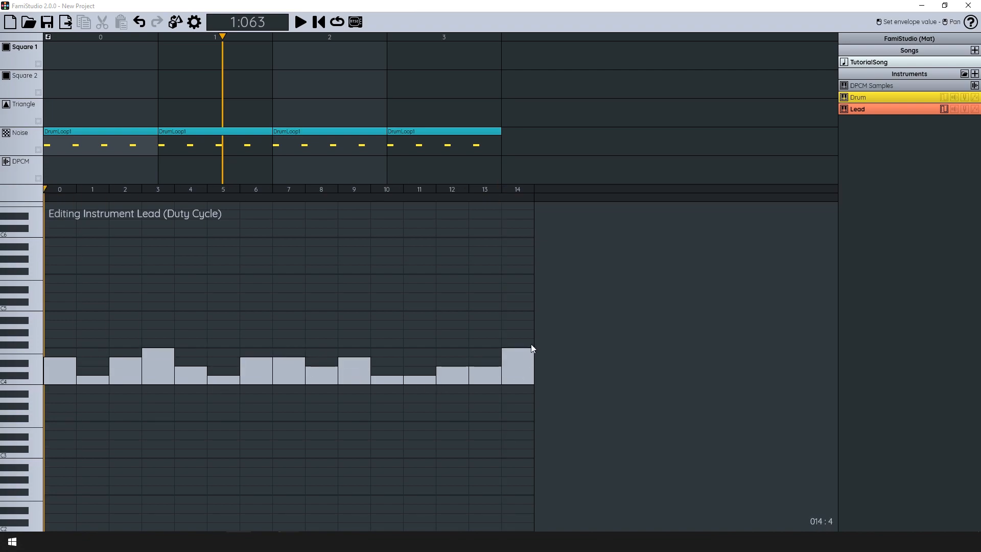
# Audition the duty cycle envelope looping from frame 3 and from frame 0, and shorten it back to one frame.
pyautogui.click(38, 379)
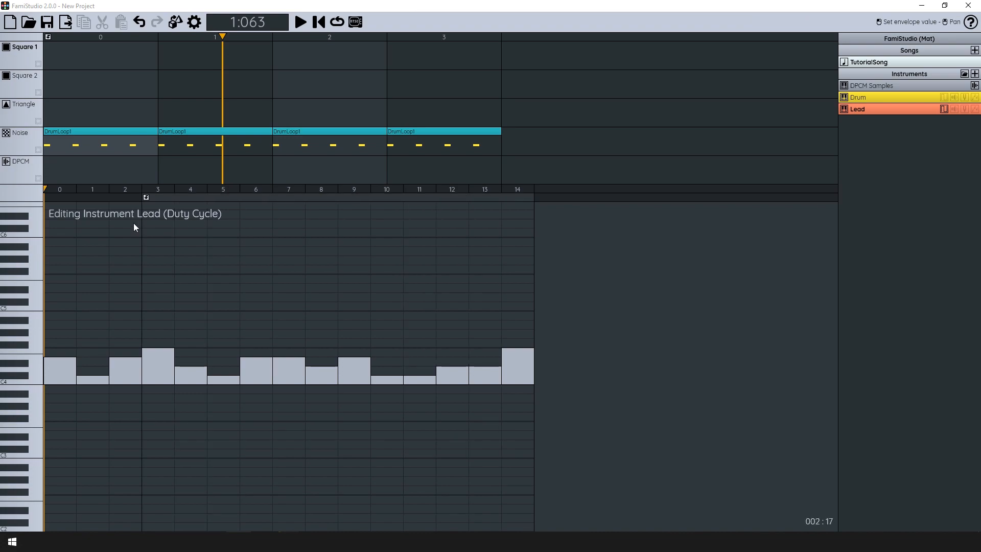
pyautogui.click(36, 378)
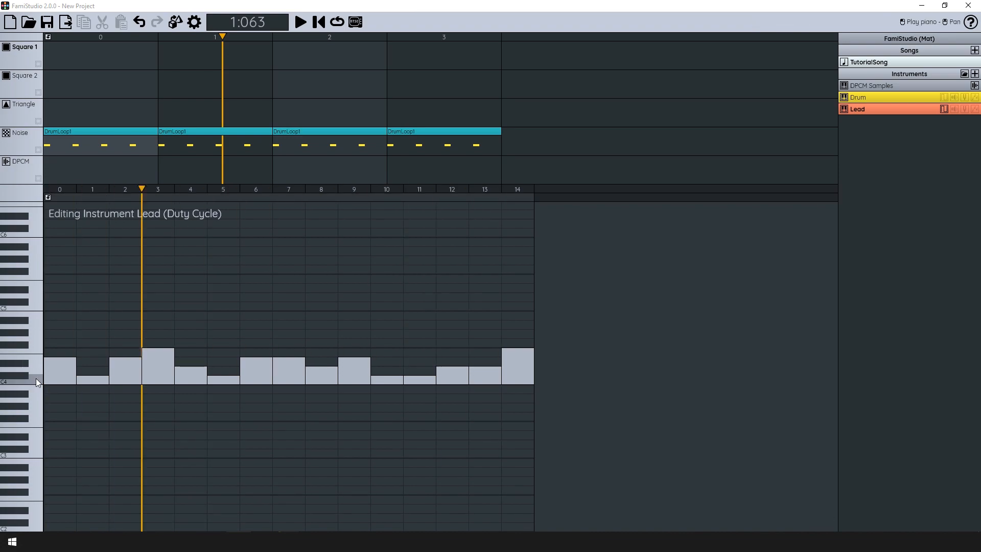
pyautogui.moveTo(532, 190); pyautogui.dragTo(87, 193)
# Create a 14-frame volume envelope for Lead that rises to a peak at frame 4 and fades out, looping from frame 0.
pyautogui.click(954, 109)
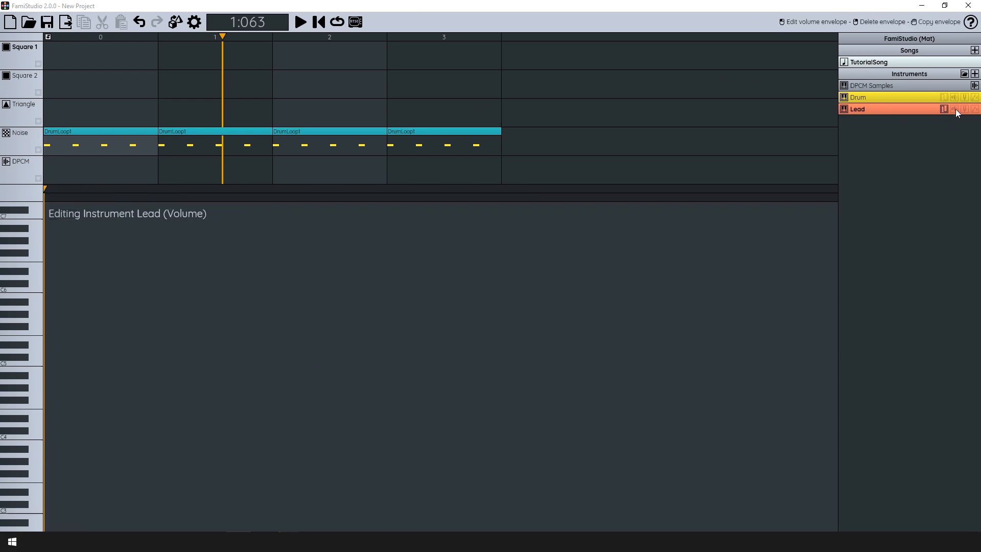
pyautogui.moveTo(365, 192); pyautogui.dragTo(533, 194)
pyautogui.moveTo(52, 435)
pyautogui.mouseDown()
pyautogui.moveTo(191, 275)
pyautogui.moveTo(415, 400)
pyautogui.moveTo(491, 424)
pyautogui.mouseUp()
pyautogui.click(32, 435)
pyautogui.moveTo(387, 191); pyautogui.dragTo(482, 199)
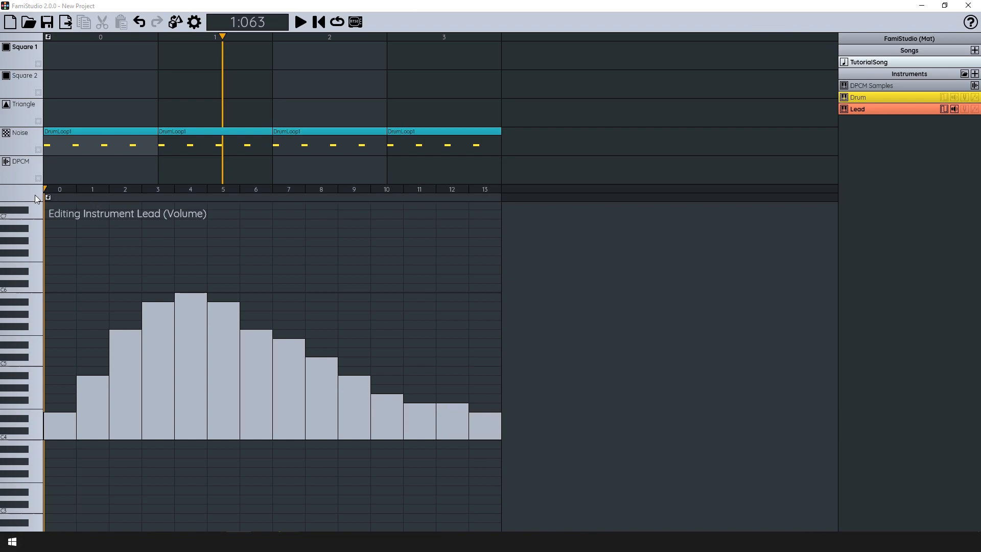
# Move the volume envelope's loop point to frame 4, add a release point at frame 5, and audition held and released notes.
pyautogui.moveTo(32, 420)
pyautogui.mouseDown()
pyautogui.moveTo(38, 437)
pyautogui.moveTo(47, 422)
pyautogui.mouseUp()
pyautogui.moveTo(307, 196); pyautogui.dragTo(177, 196)
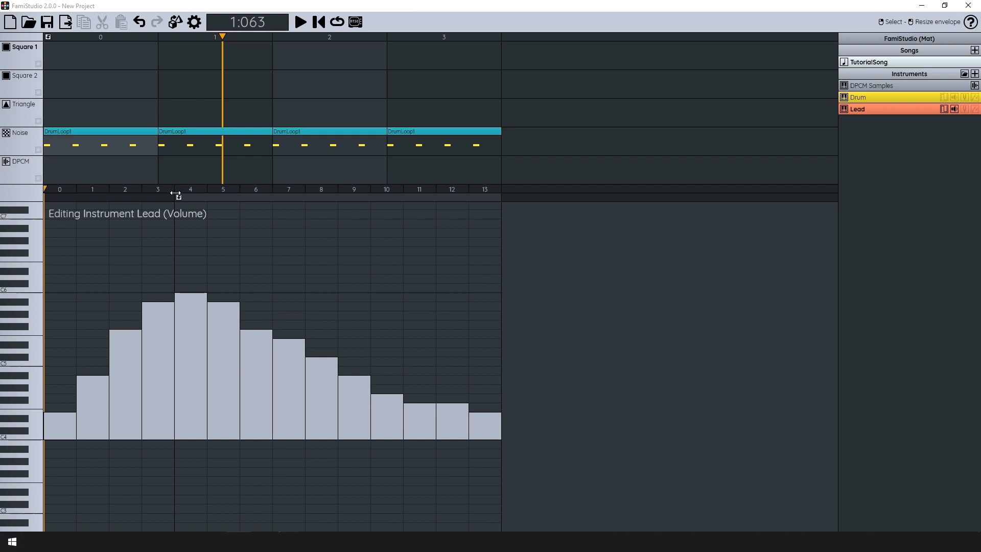
pyautogui.rightClick(244, 197)
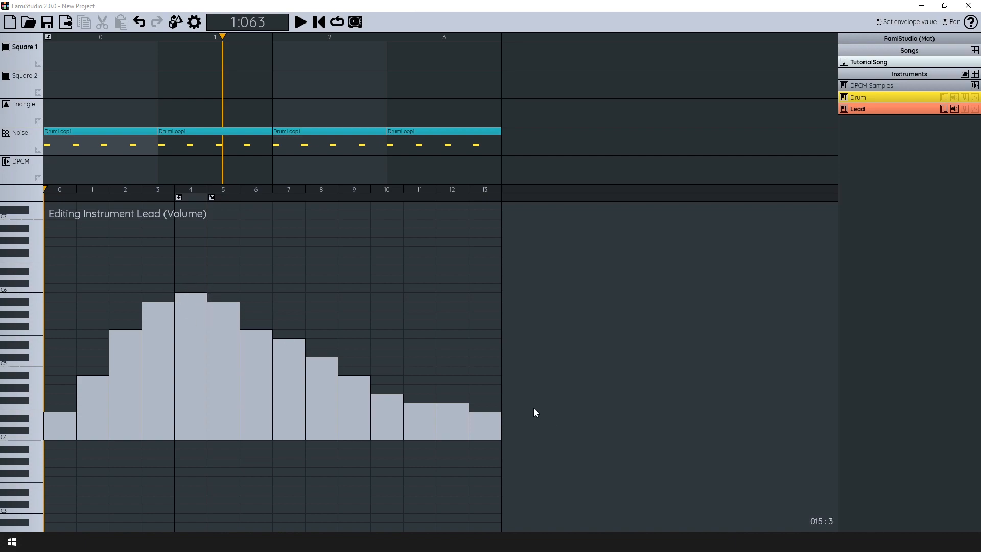
pyautogui.click(34, 436)
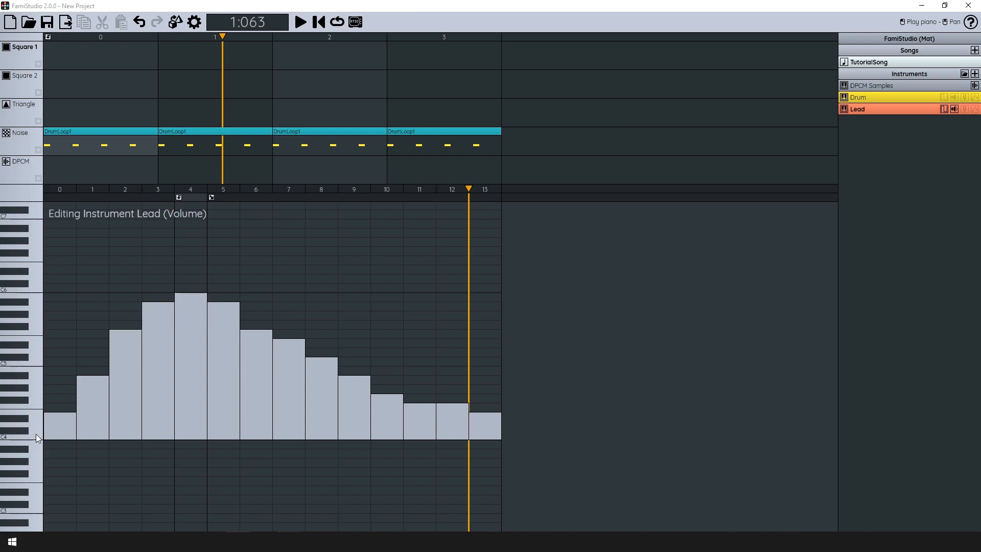
pyautogui.click(34, 364)
pyautogui.click(35, 364)
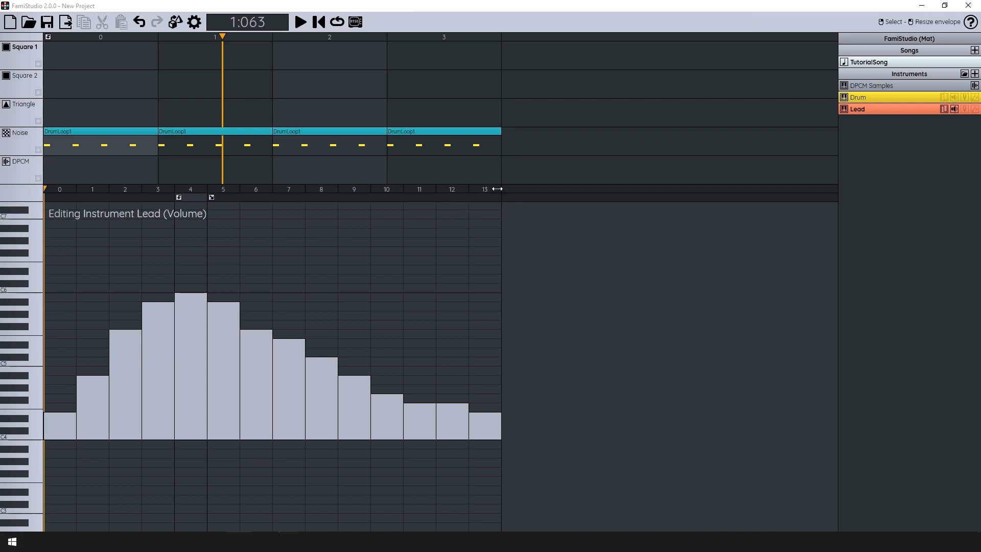
# Shorten Lead's volume envelope to one frame and raise its value to about 8.
pyautogui.moveTo(497, 189); pyautogui.dragTo(77, 189)
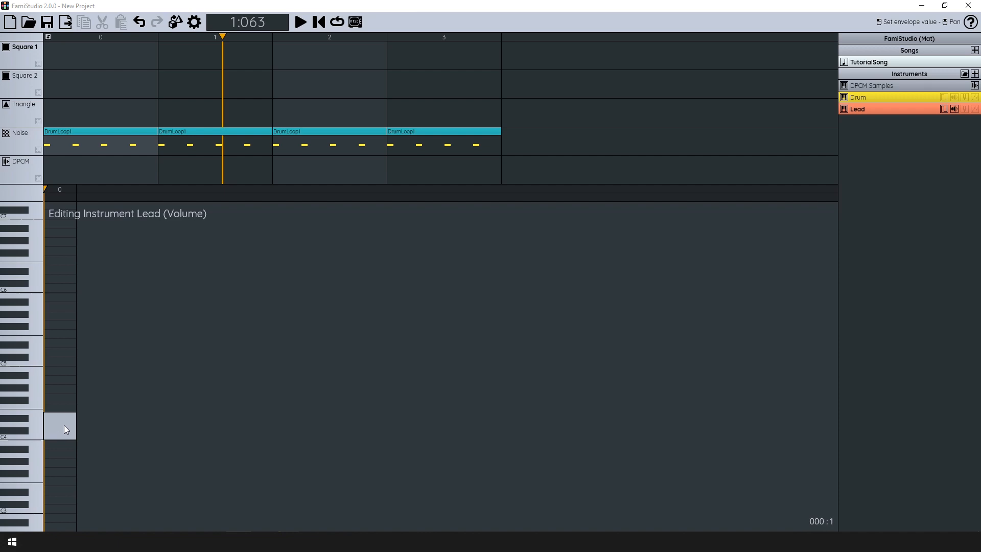
pyautogui.moveTo(63, 425); pyautogui.dragTo(64, 359)
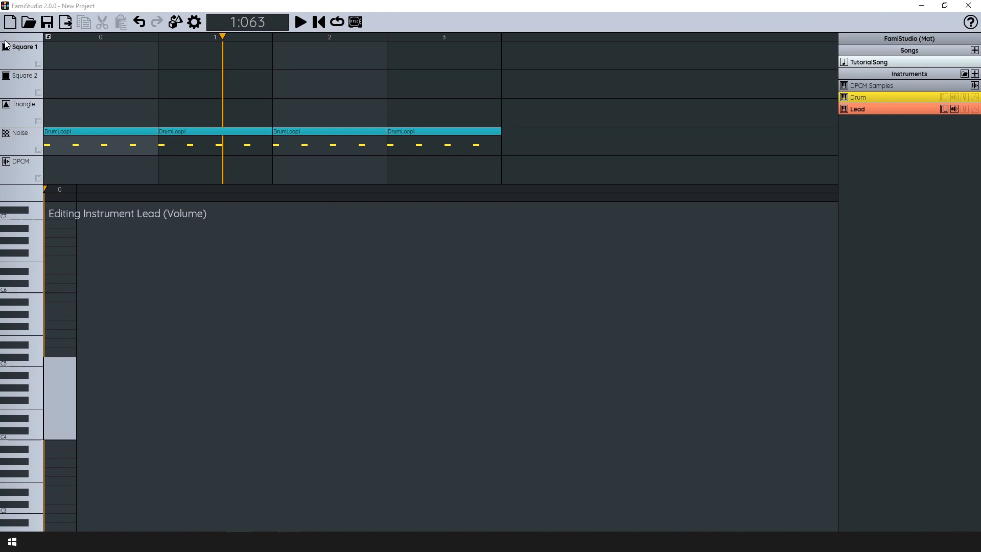
# Add patterns in the first two Square 1 slots and name them Melody1 and Melody2.
pyautogui.click(104, 56)
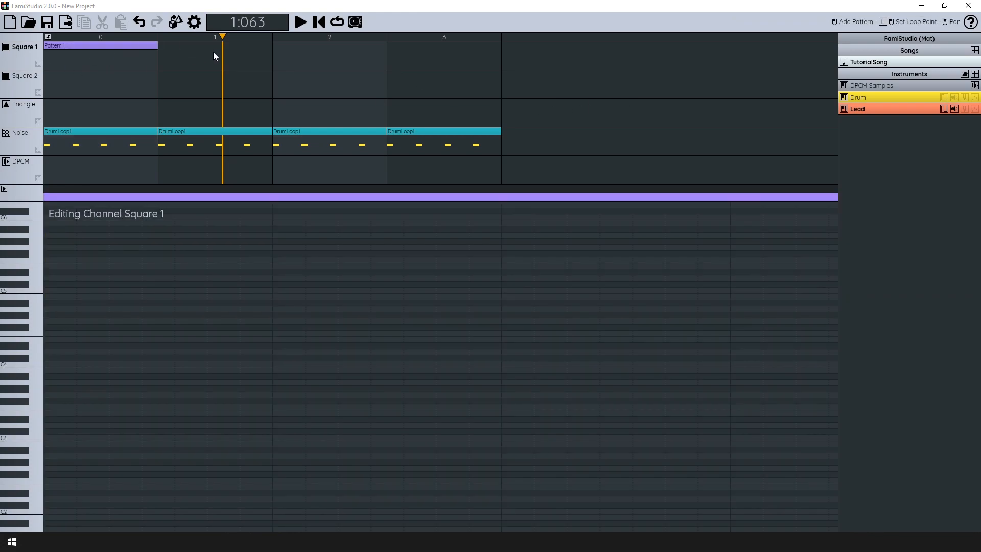
pyautogui.click(215, 50)
pyautogui.doubleClick(112, 47)
pyautogui.write('Melody')
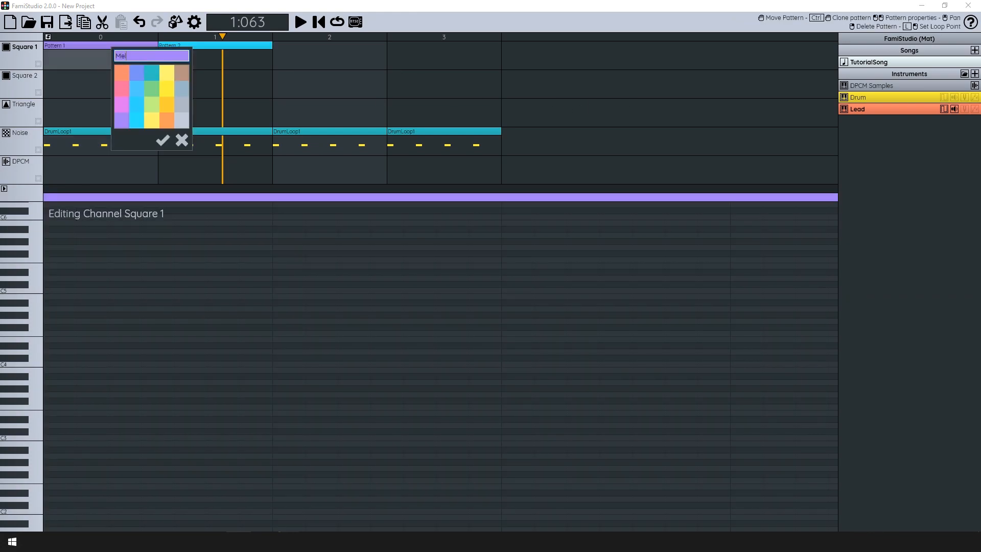
pyautogui.press('Return')
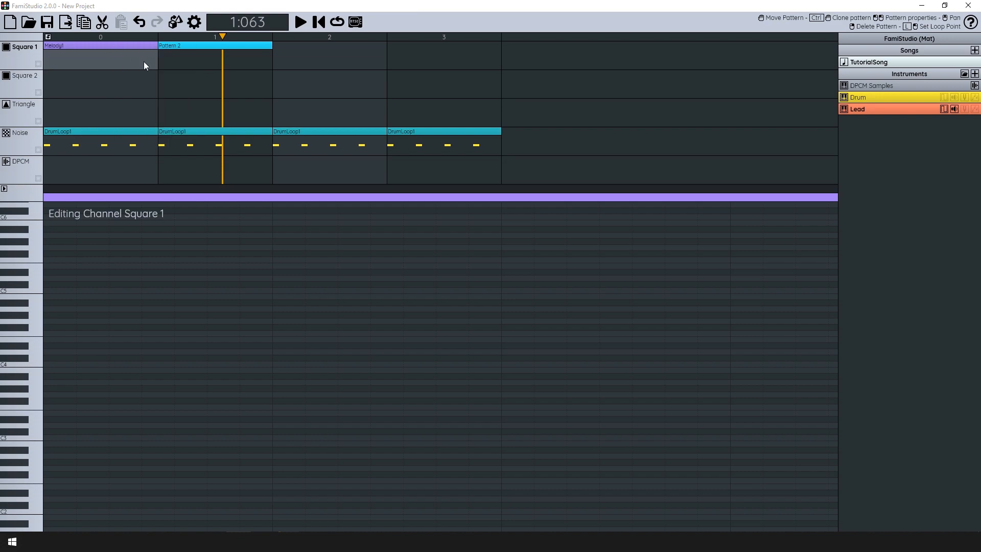
pyautogui.doubleClick(179, 56)
pyautogui.write('Melody2')
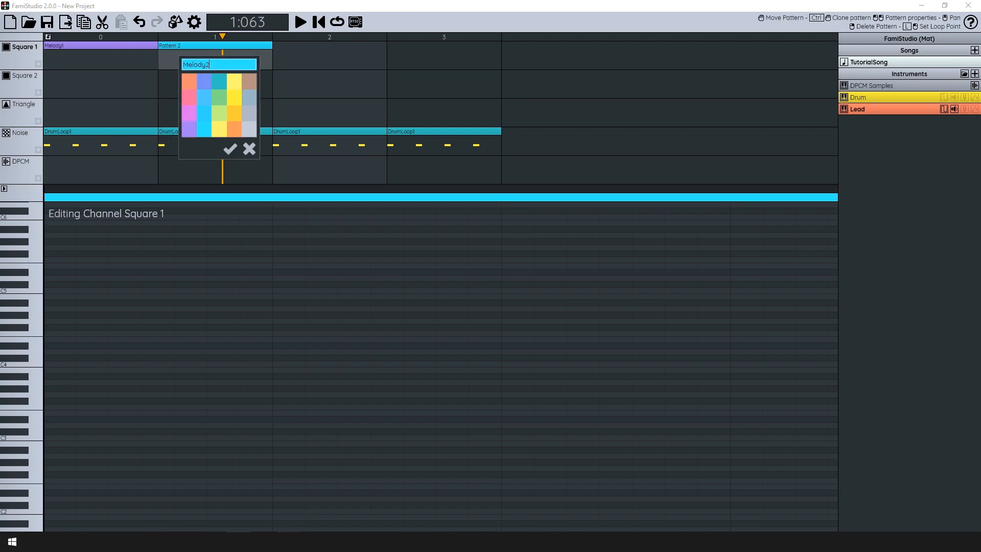
pyautogui.press('Return')
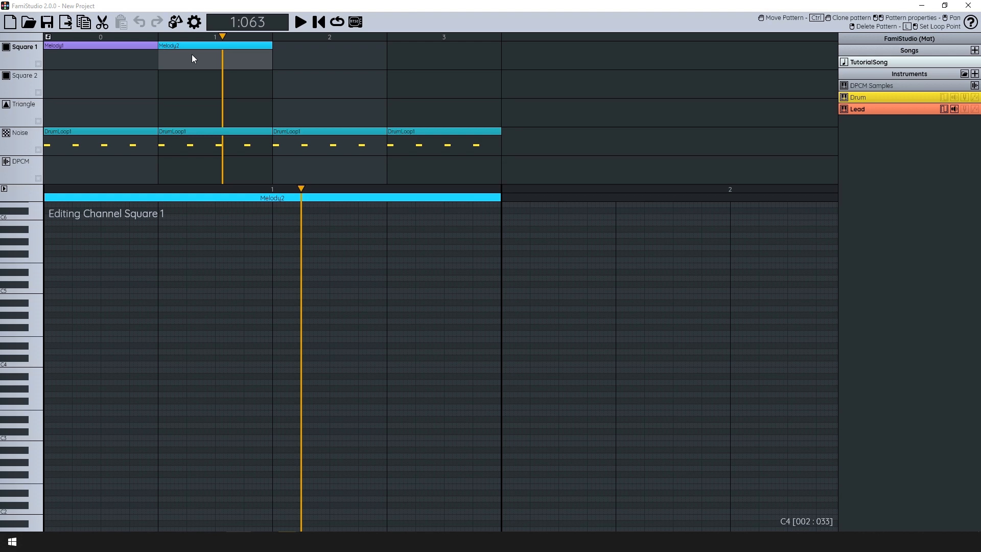
# Enter Lead notes in Melody1: C4 at frame 0, D#4 at about frame 70 and D4 at about frame 98.
pyautogui.click(58, 58)
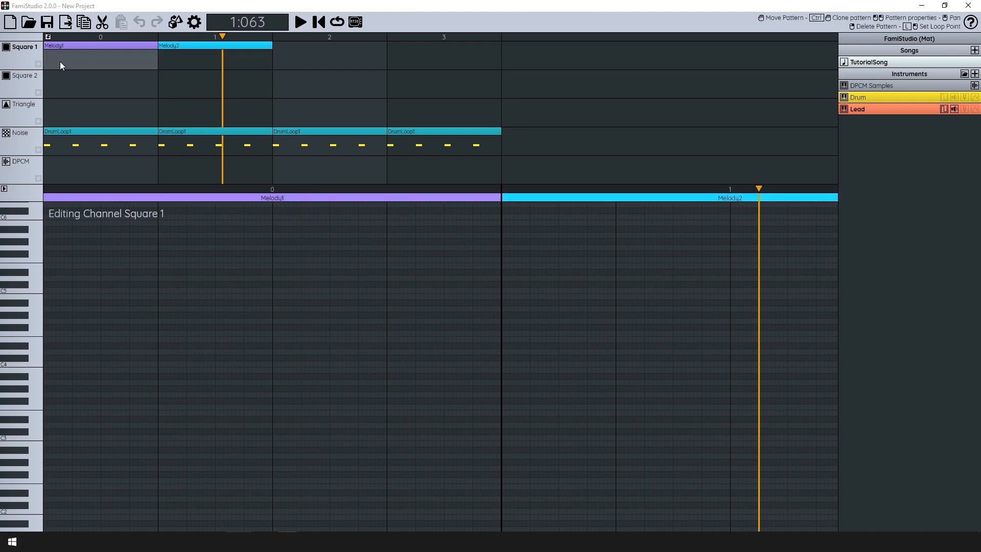
pyautogui.moveTo(151, 382); pyautogui.dragTo(44, 363)
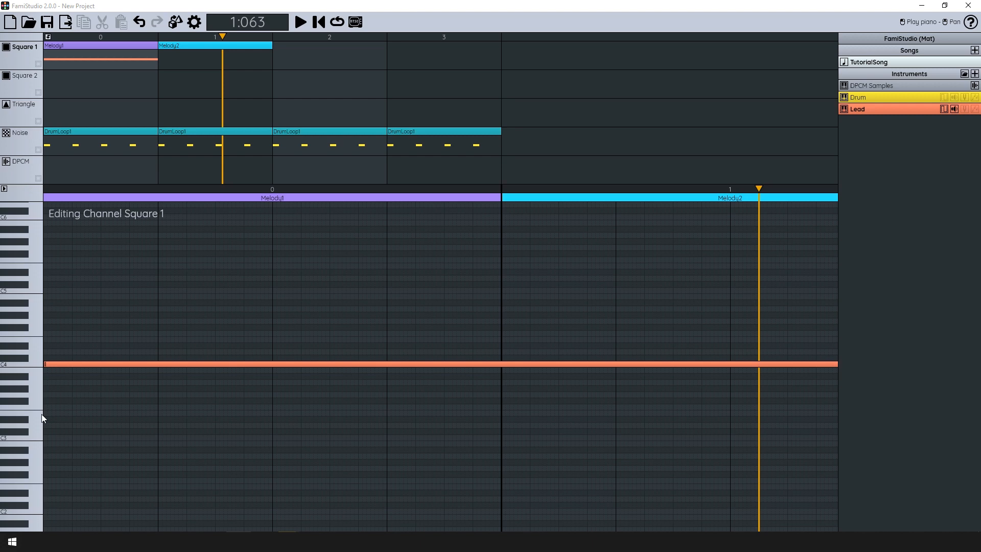
pyautogui.click(332, 346)
pyautogui.moveTo(422, 358); pyautogui.dragTo(444, 352)
# Add Lead notes in Melody2: A#4 at about frame 42, F4 at 56, G4 at 70, D#4 at 84 and D4 at 98.
pyautogui.moveTo(542, 308); pyautogui.dragTo(230, 339)
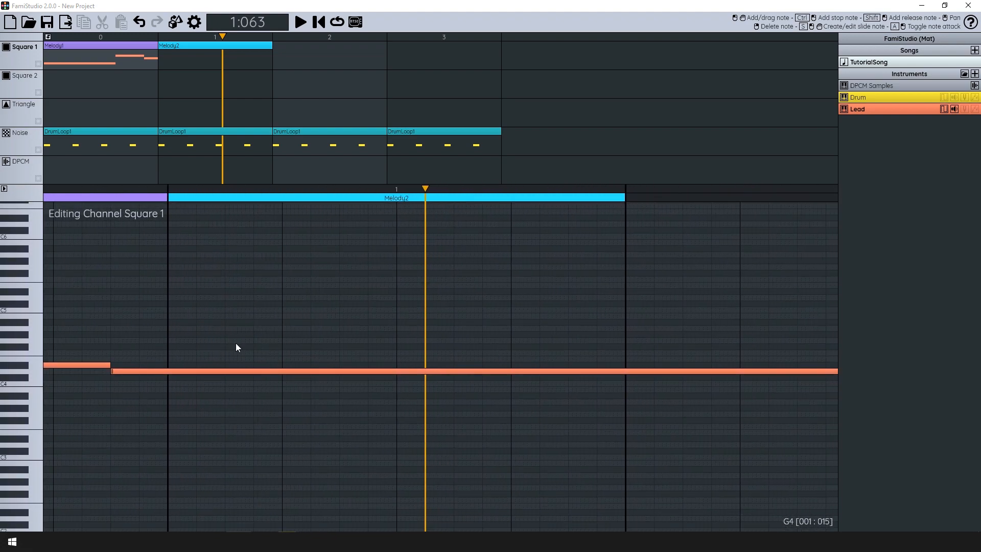
pyautogui.click(342, 347)
pyautogui.moveTo(342, 347); pyautogui.dragTo(343, 323)
pyautogui.moveTo(439, 340); pyautogui.dragTo(398, 351)
pyautogui.click(453, 340)
pyautogui.click(513, 365)
pyautogui.click(571, 377)
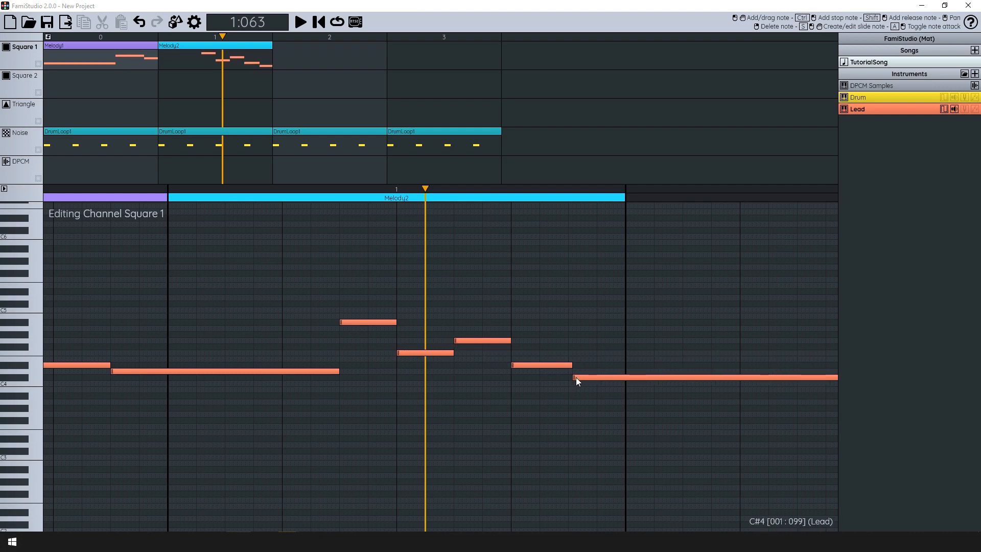
pyautogui.moveTo(573, 377); pyautogui.dragTo(573, 373)
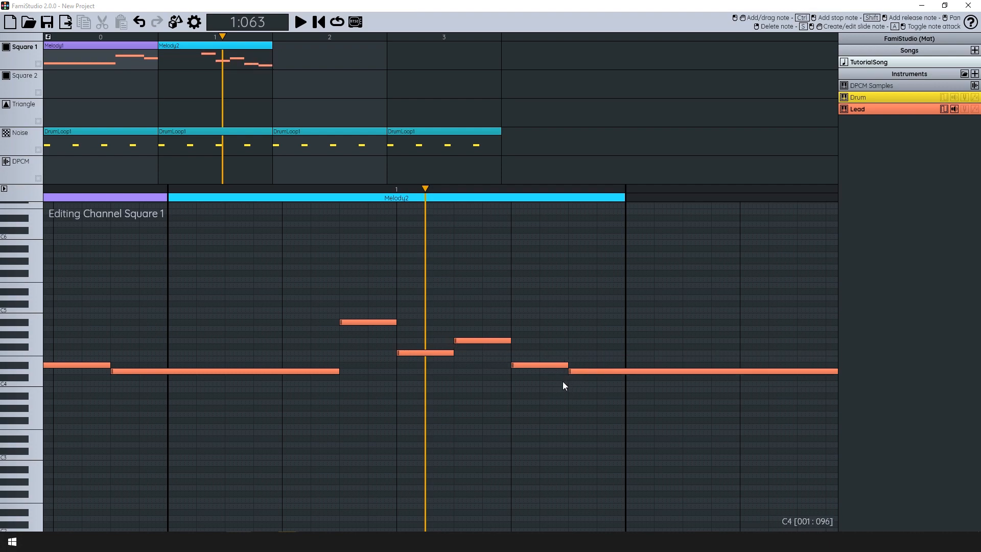
# Play the song from the beginning to hear the melody with the drum loop.
pyautogui.scroll(-2, 562, 381)
pyautogui.scroll(1, 217, 381)
pyautogui.moveTo(217, 383); pyautogui.dragTo(419, 449)
pyautogui.click(320, 23)
pyautogui.press('space')
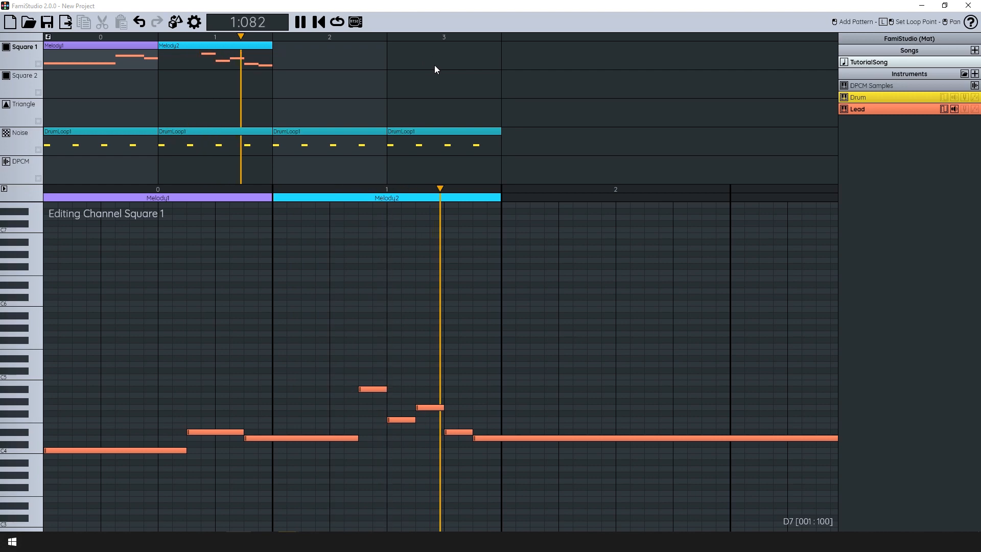
pyautogui.press('space')
# Lower the last note of Melody2 to C4 and replay the end of the pattern.
pyautogui.moveTo(479, 443); pyautogui.dragTo(498, 433)
pyautogui.scroll(2, 478, 432)
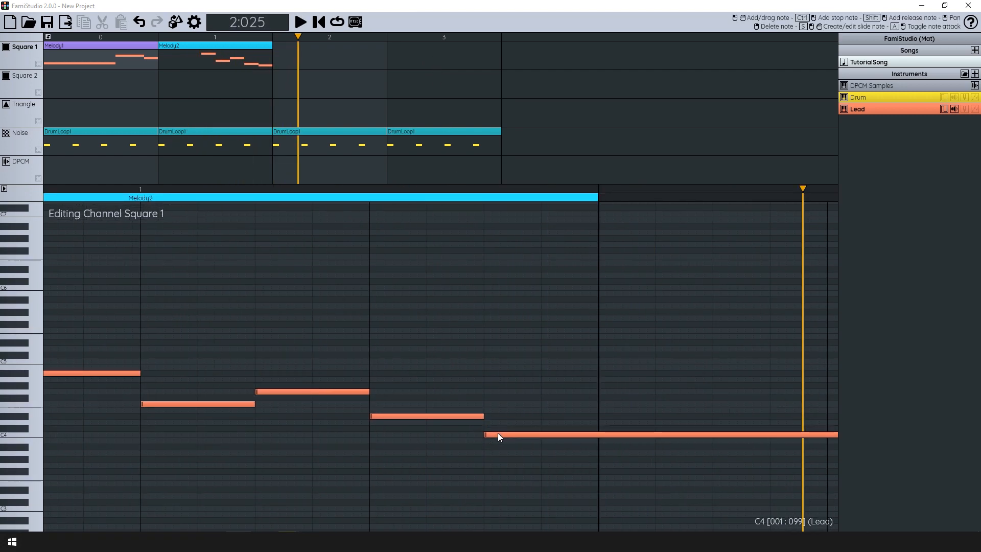
pyautogui.click(310, 190)
pyautogui.press('space')
pyautogui.press('space')
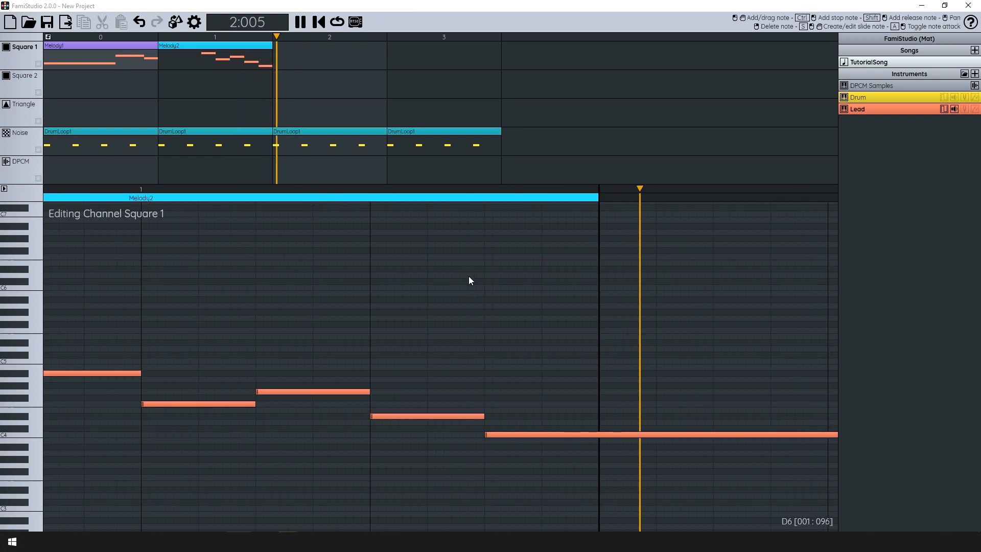
pyautogui.scroll(-2, 417, 289)
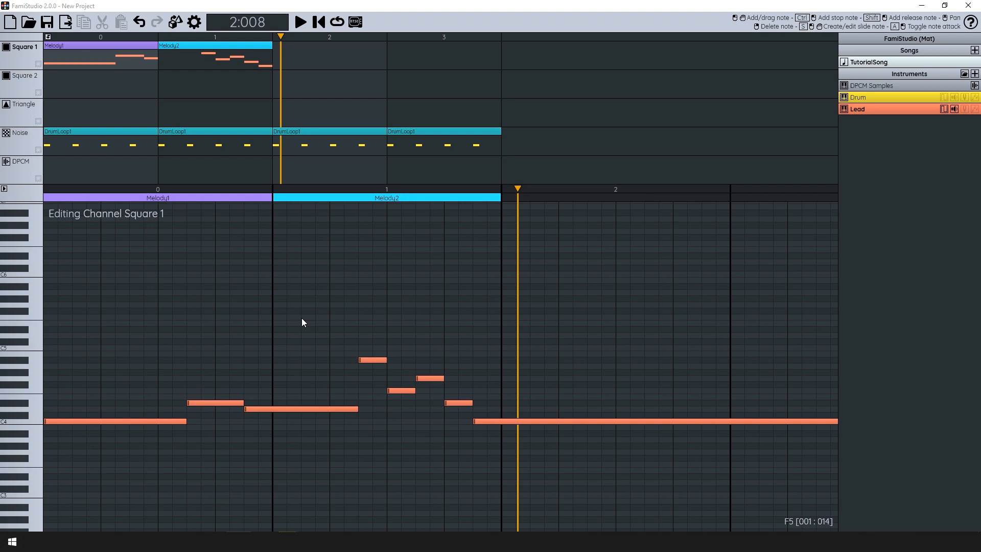
pyautogui.scroll(-1, 278, 351)
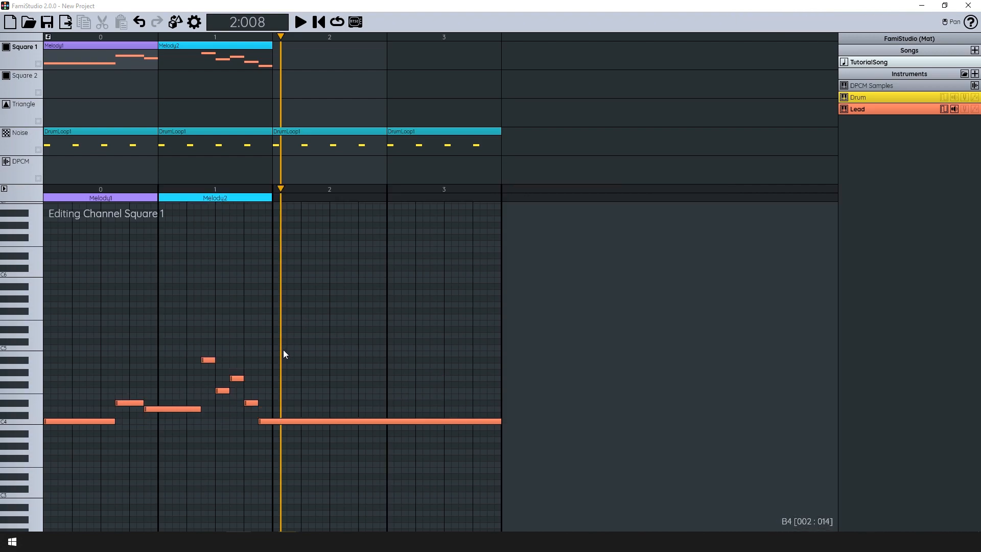
pyautogui.moveTo(284, 351); pyautogui.dragTo(430, 290)
pyautogui.scroll(1, 192, 273)
pyautogui.moveTo(192, 273); pyautogui.dragTo(323, 311)
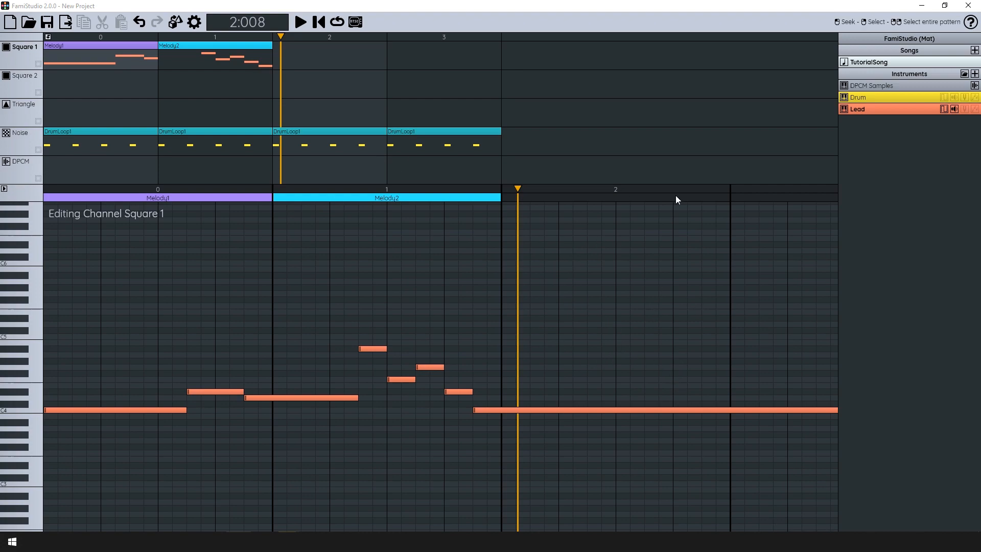
pyautogui.moveTo(642, 322); pyautogui.dragTo(463, 319)
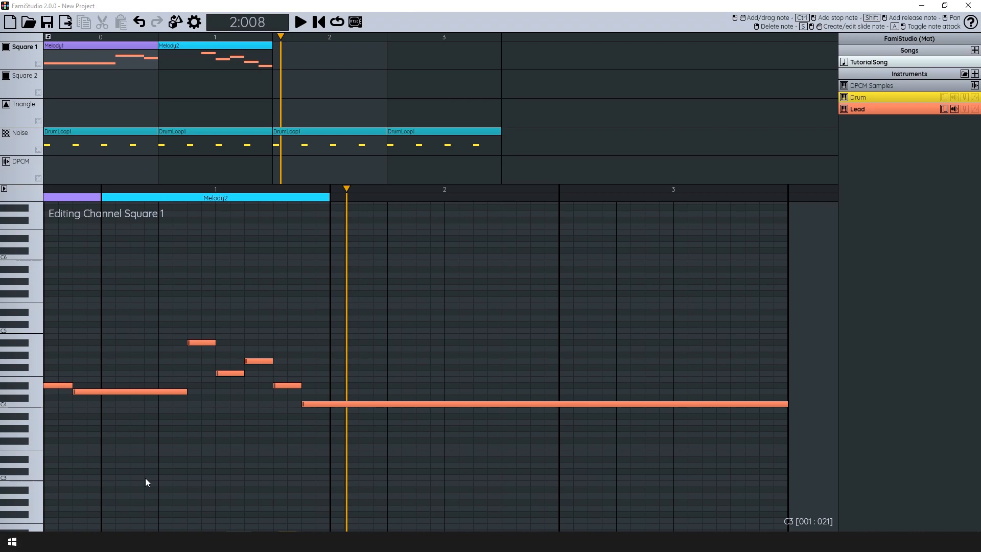
pyautogui.moveTo(169, 424); pyautogui.dragTo(526, 415)
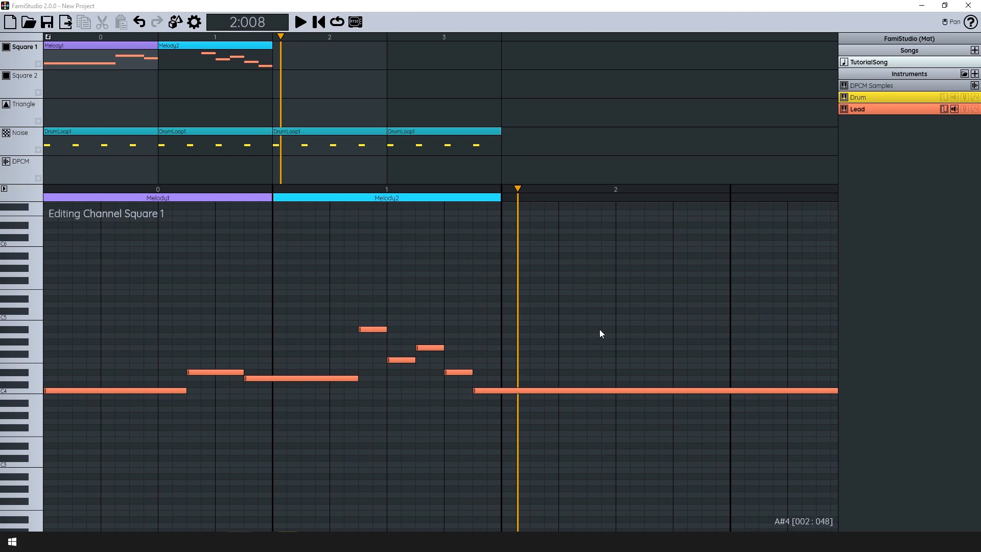
pyautogui.hotkey('ctrl', 'z')
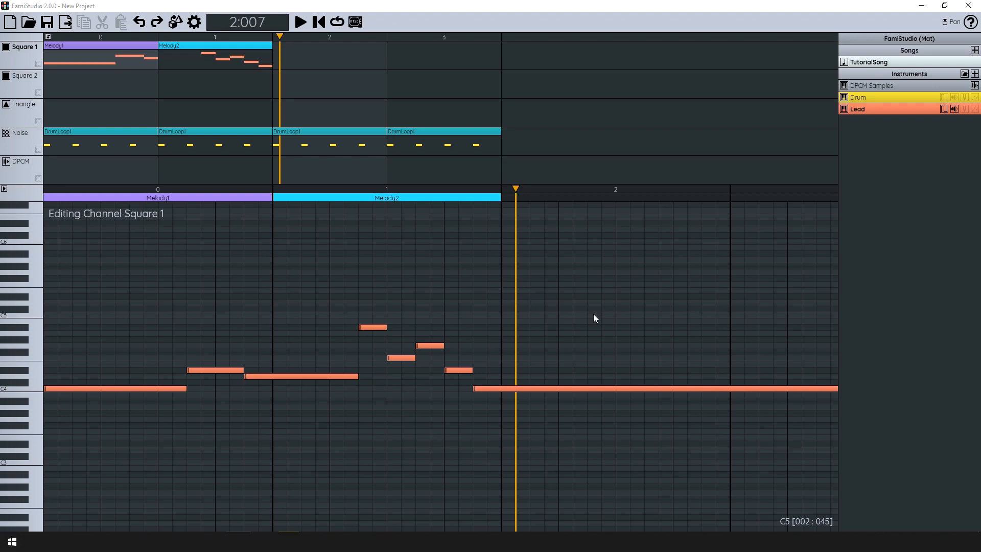
# Add patterns in the first two Square 2 slots and name them Backing1 and Backing2.
pyautogui.click(88, 90)
pyautogui.click(177, 88)
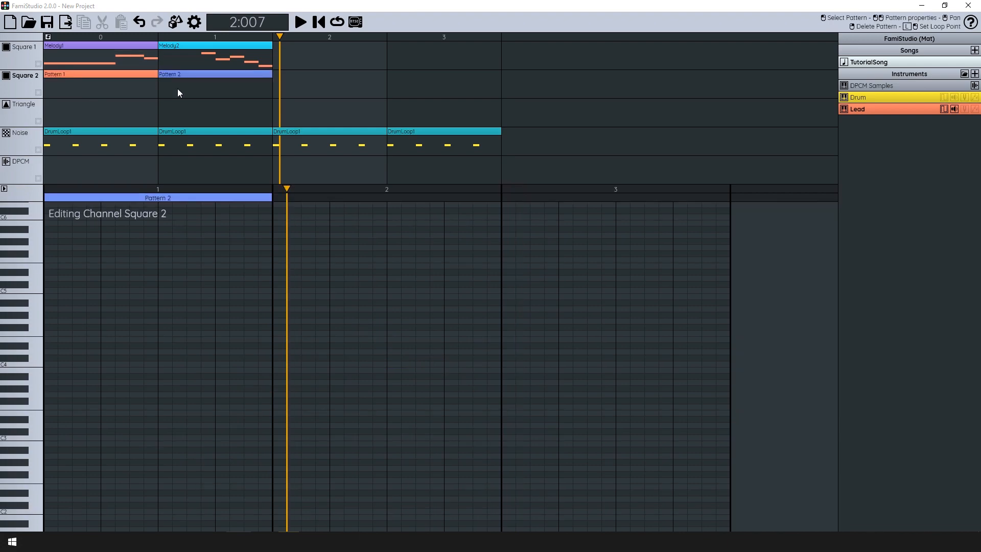
pyautogui.doubleClick(109, 88)
pyautogui.write('Backing1')
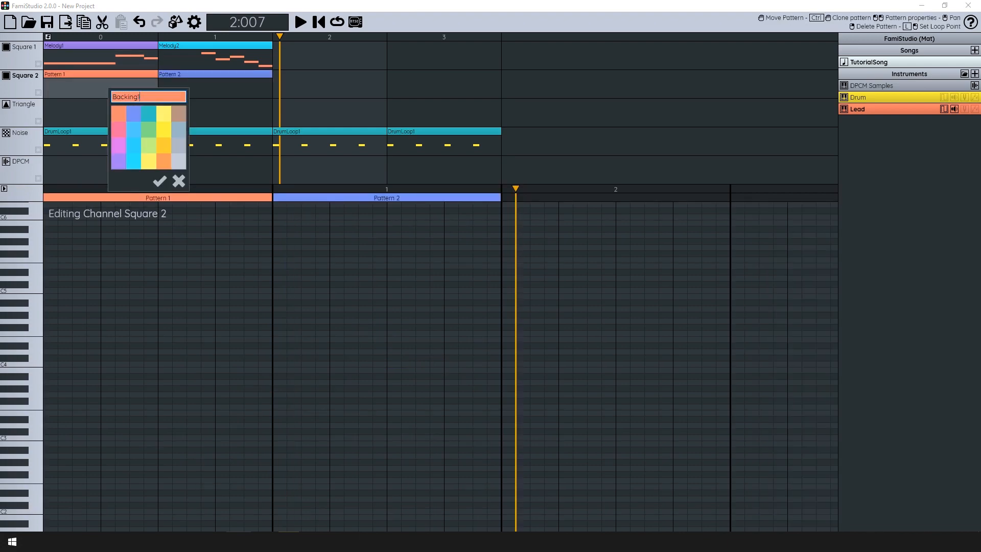
pyautogui.press('Return')
pyautogui.click(182, 85)
pyautogui.doubleClick(182, 85)
pyautogui.write('Backing2')
pyautogui.press('Return')
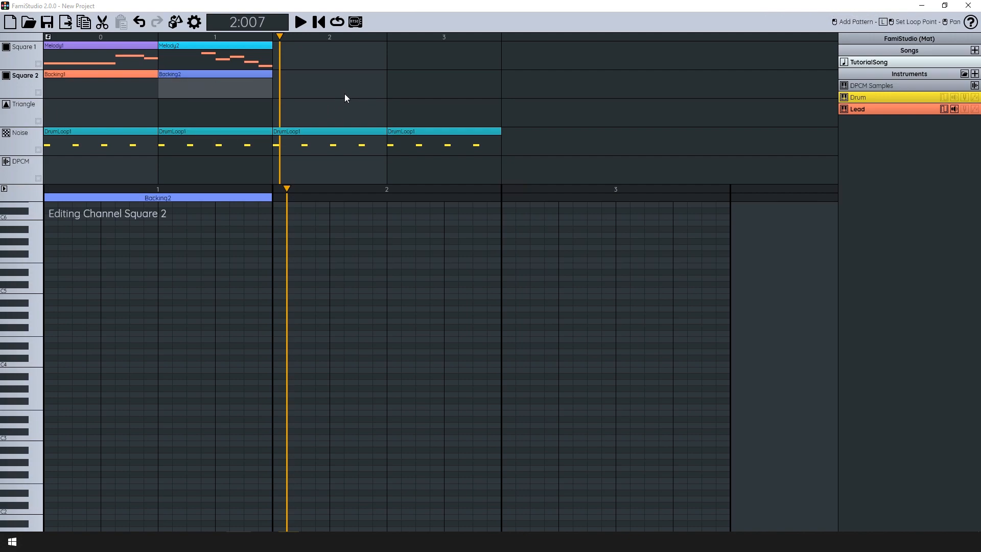
# Create a new instrument and name it Backing.
pyautogui.click(975, 73)
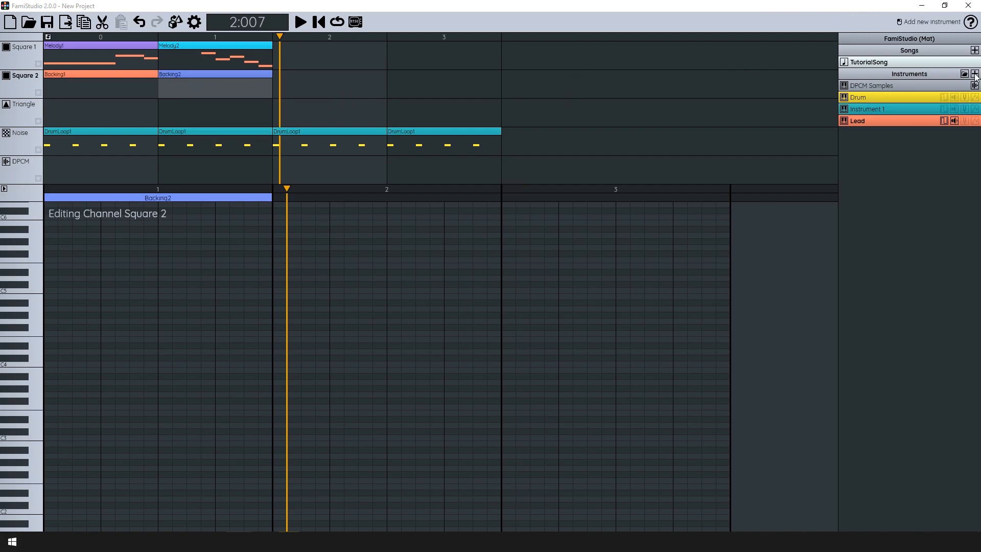
pyautogui.doubleClick(899, 109)
pyautogui.write('Backing')
pyautogui.press('Return')
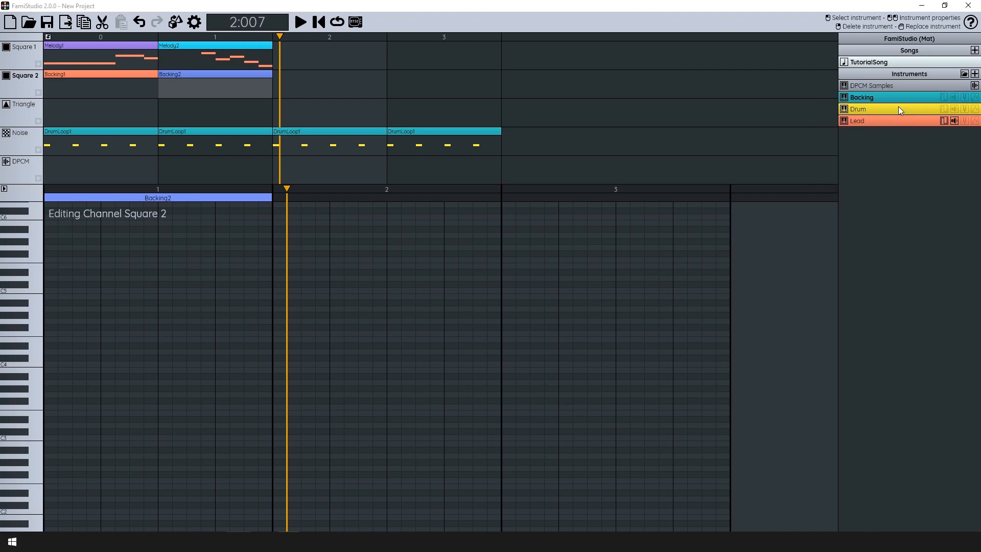
# Give Backing one-frame duty cycle and volume envelopes, with the duty cycle raised to about 1 and the volume to about half.
pyautogui.click(944, 97)
pyautogui.click(47, 371)
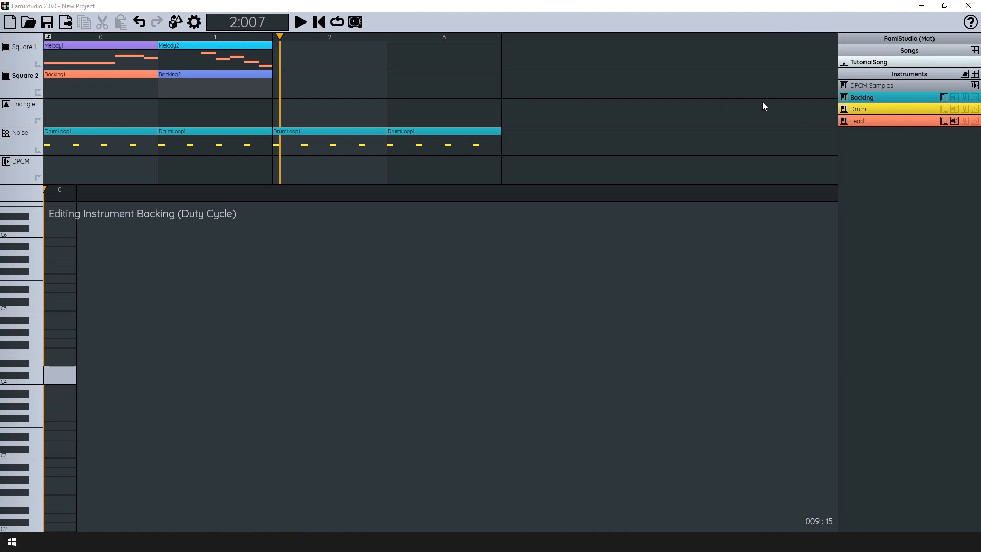
pyautogui.click(954, 97)
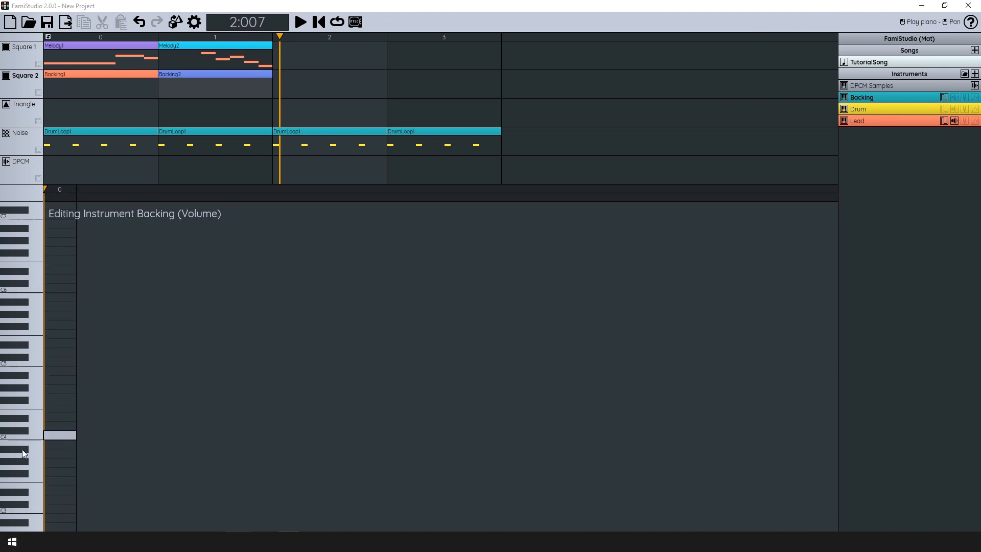
pyautogui.moveTo(58, 432); pyautogui.dragTo(63, 382)
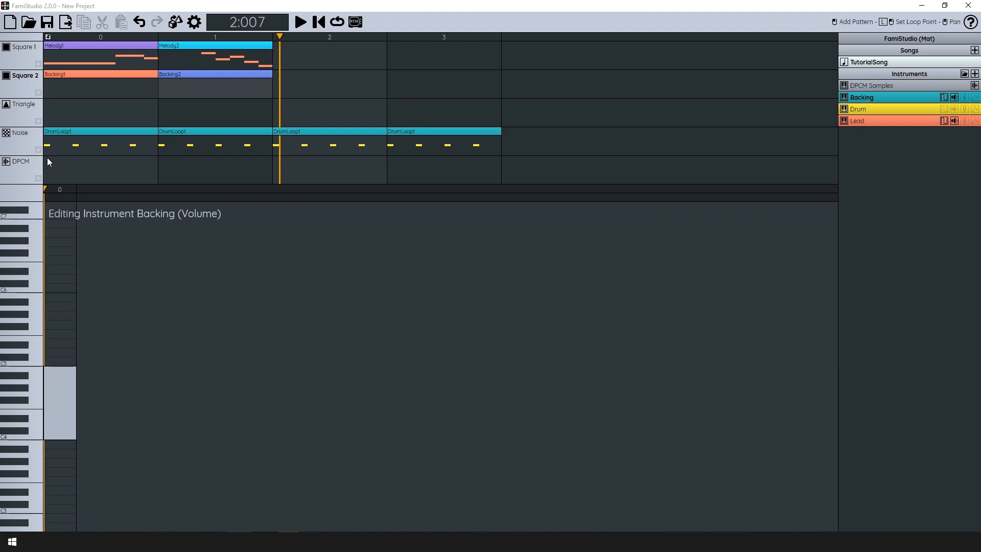
# Turn on ghost note display for Square 1 and Square 2, and view the ghosted melody behind the Noise channel's DrumLoop1 notes.
pyautogui.click(107, 94)
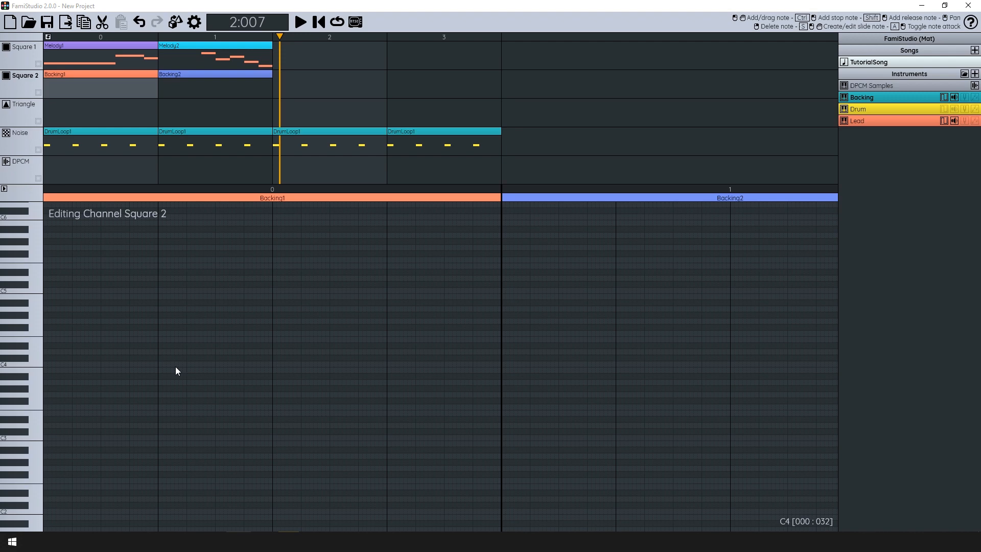
pyautogui.click(38, 64)
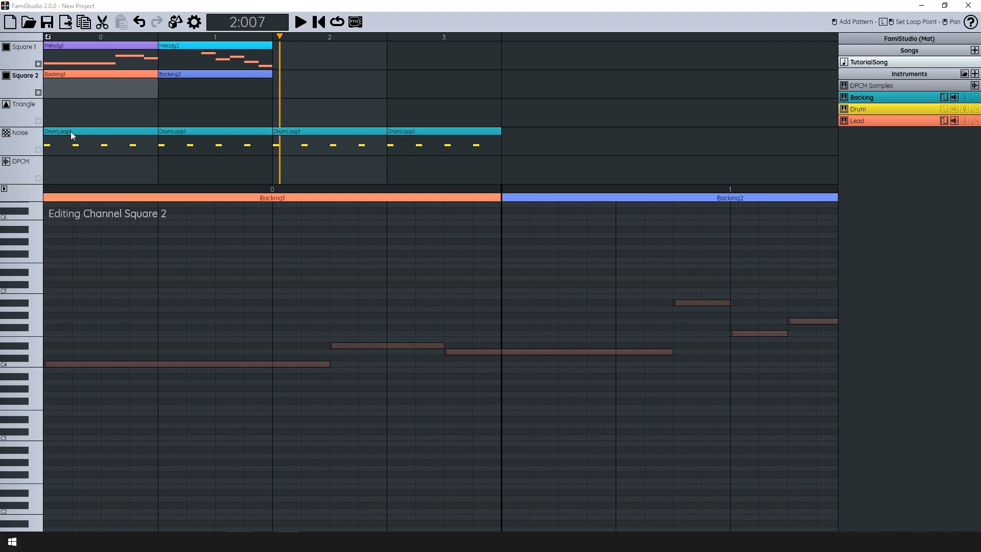
pyautogui.click(93, 135)
pyautogui.moveTo(165, 358); pyautogui.dragTo(233, 309)
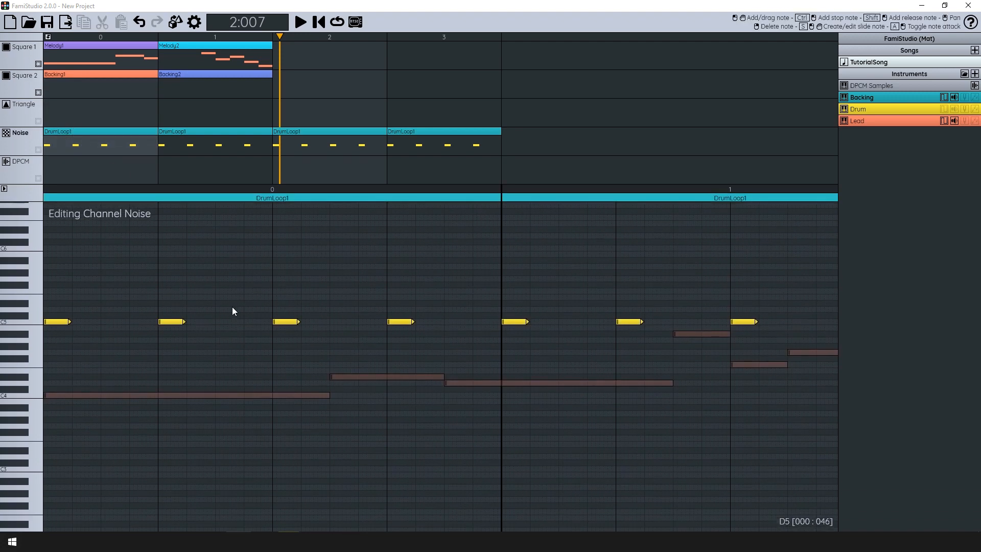
pyautogui.scroll(-2, 234, 308)
pyautogui.moveTo(166, 318); pyautogui.dragTo(204, 304)
pyautogui.scroll(1, 110, 313)
pyautogui.moveTo(111, 313); pyautogui.dragTo(425, 359)
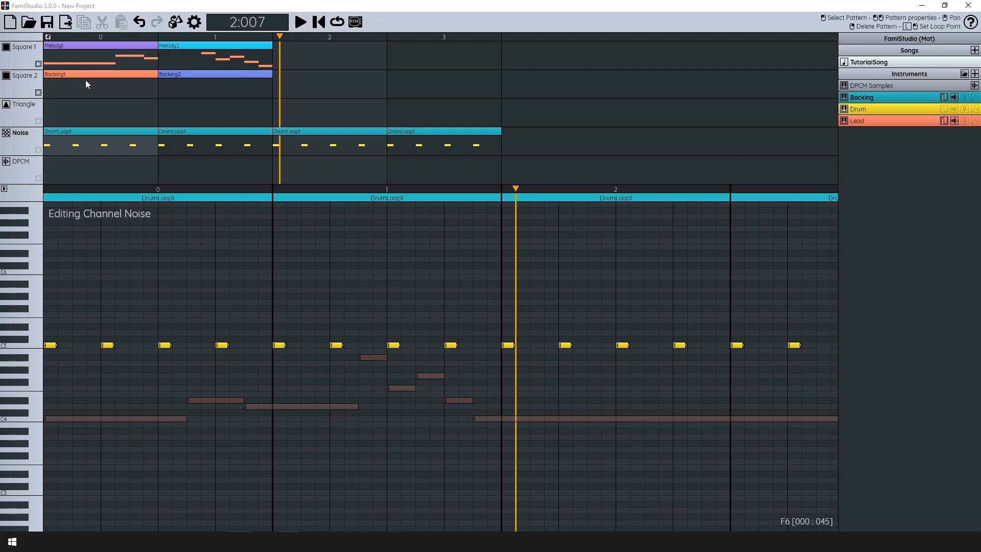
# Place a G3 note with the Backing instrument at frame 0 of Backing1 on Square 2.
pyautogui.click(69, 87)
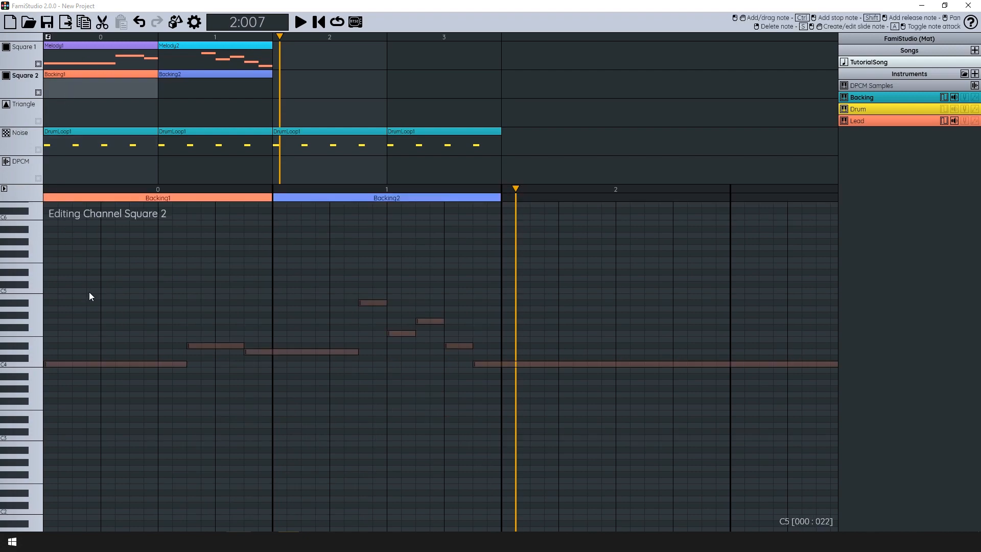
pyautogui.scroll(1, 53, 394)
pyautogui.click(45, 400)
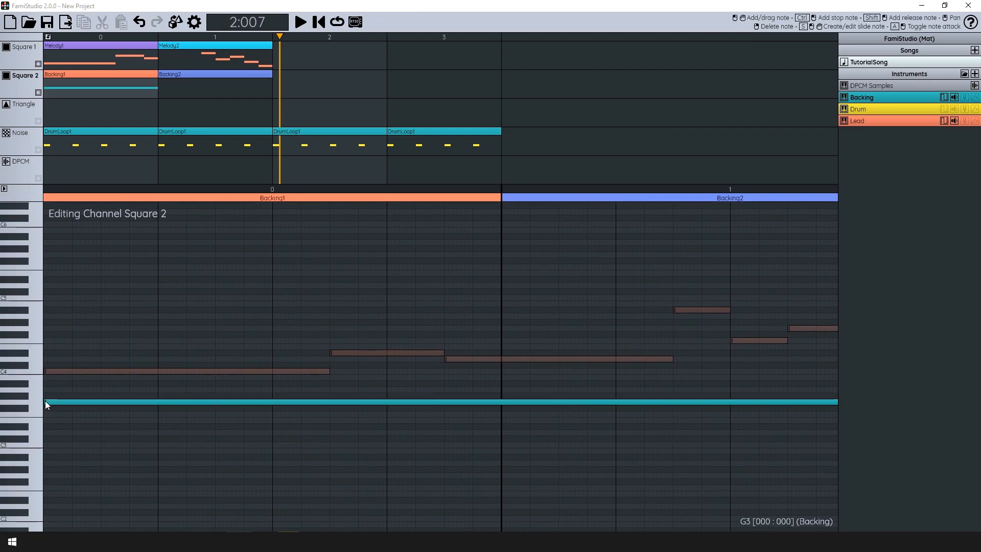
# Alternate the piano roll between Square 1 and Square 2 to compare their active and ghosted notes.
pyautogui.scroll(-1, 206, 336)
pyautogui.click(13, 55)
pyautogui.click(22, 82)
pyautogui.click(24, 55)
pyautogui.click(31, 86)
pyautogui.click(32, 57)
pyautogui.click(36, 106)
pyautogui.click(22, 85)
pyautogui.click(24, 59)
pyautogui.click(25, 86)
pyautogui.click(28, 59)
pyautogui.click(30, 85)
pyautogui.click(32, 62)
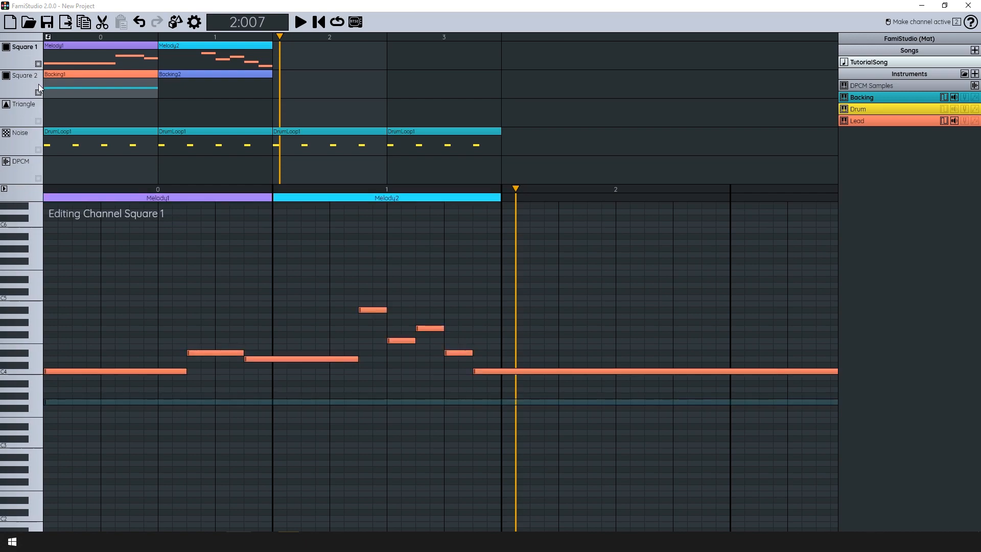
pyautogui.click(40, 87)
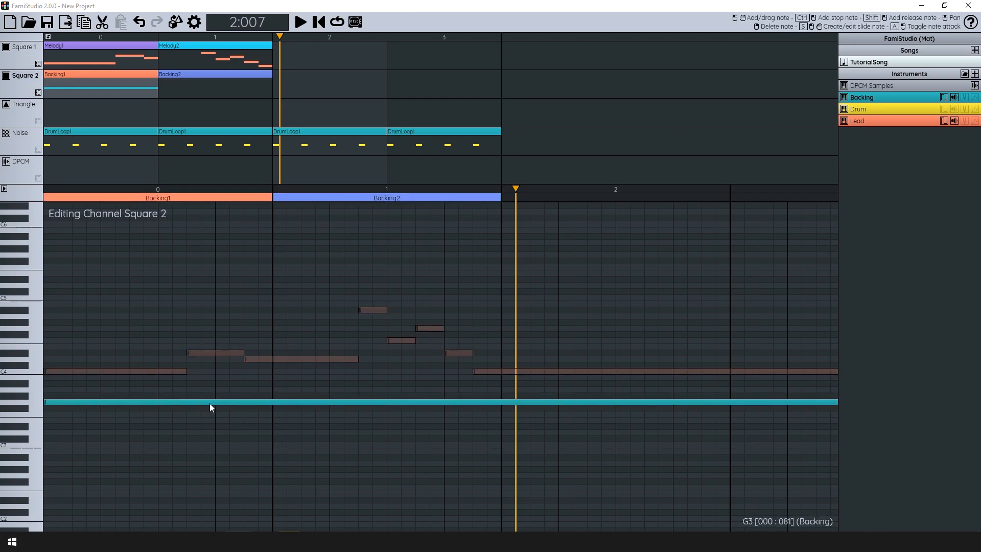
# Cycle the active channel through all five channels, and alternate between Square 1 and Square 2, ending on Square 1.
pyautogui.press('1')
pyautogui.press('2')
pyautogui.press('3')
pyautogui.press('4')
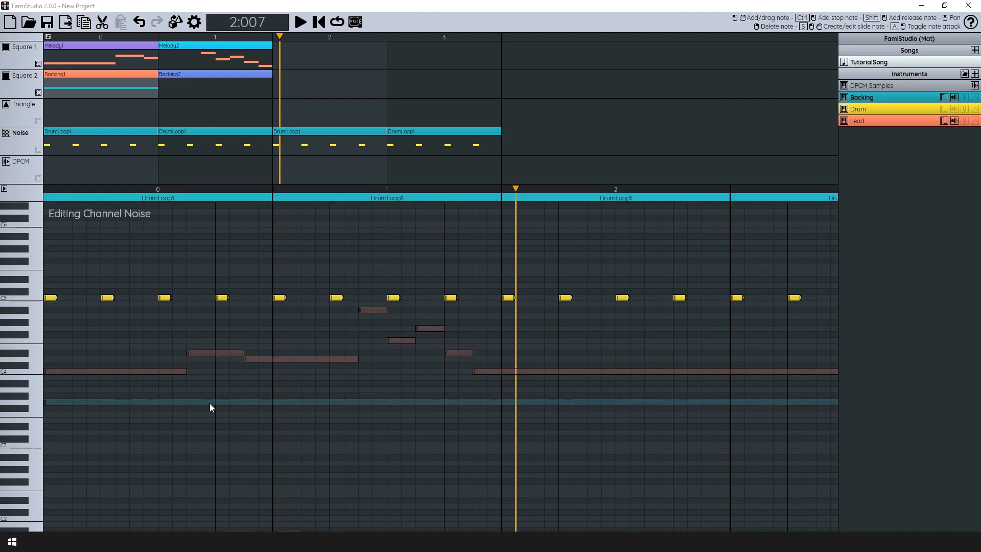
pyautogui.press('5')
pyautogui.press('1')
pyautogui.press('2')
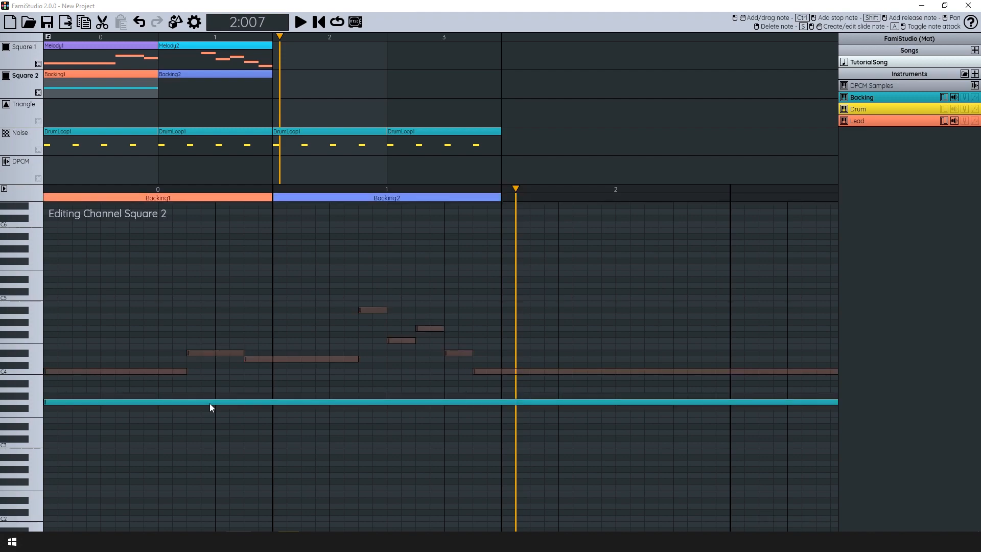
pyautogui.press('1')
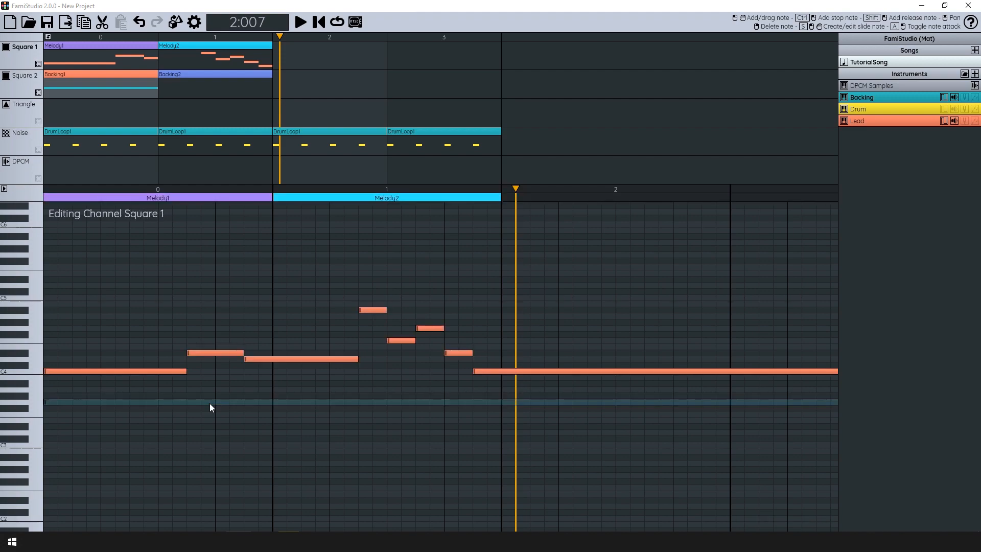
pyautogui.press('2')
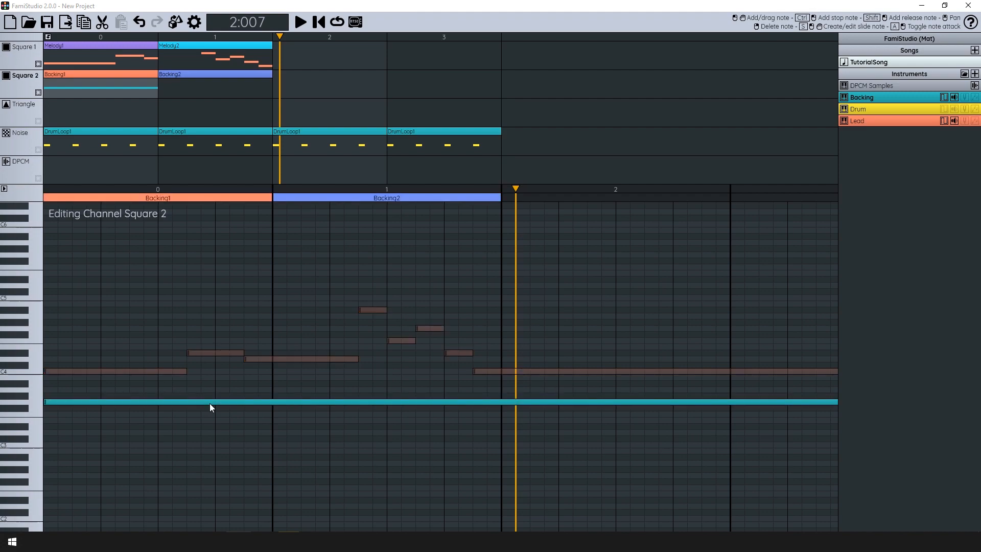
pyautogui.press('1')
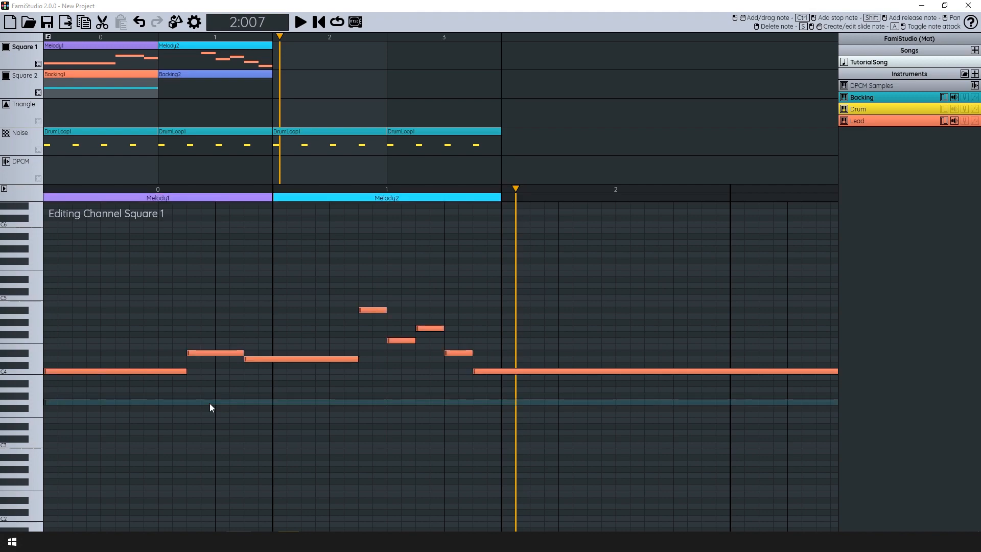
# Make Square 2 active and place an A#3 Backing note late in Backing1, aligned with the start of the third ghosted melody note.
pyautogui.click(209, 402)
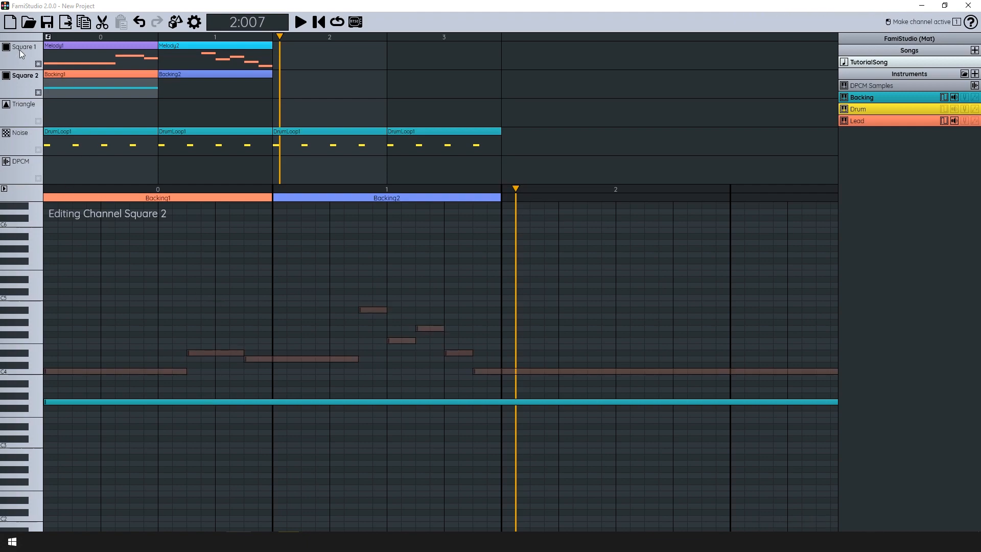
pyautogui.moveTo(310, 365); pyautogui.dragTo(331, 361)
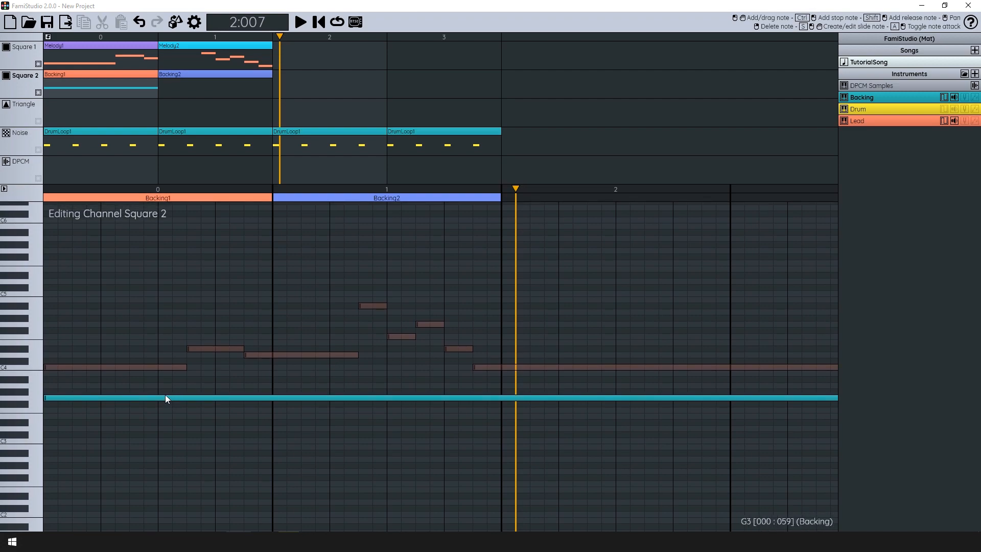
pyautogui.scroll(1, 128, 397)
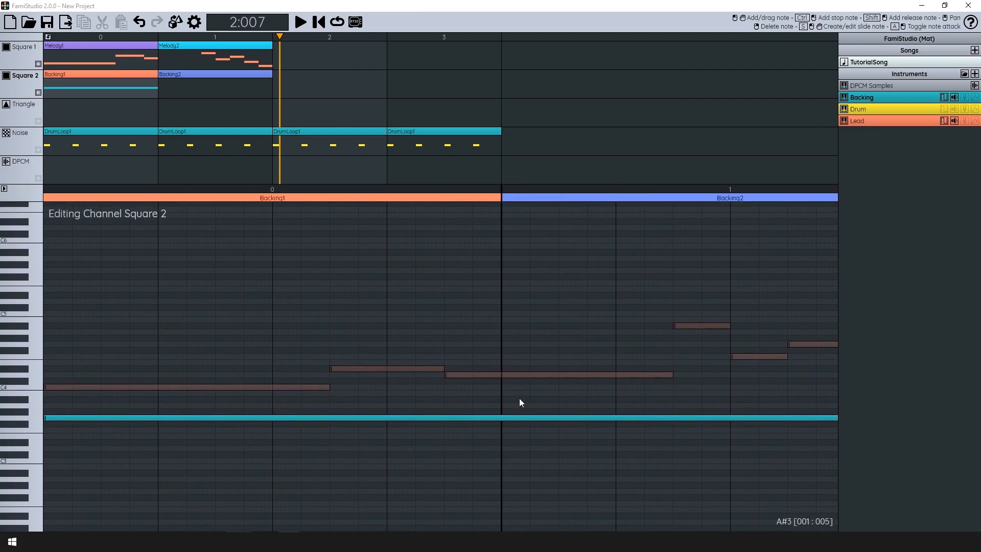
pyautogui.click(446, 399)
# Place Backing notes C4, D4 and D#4 in Backing2 under the first three melody notes starting there, followed by a G3 at frame 84.
pyautogui.hscroll(5, 554, 434)
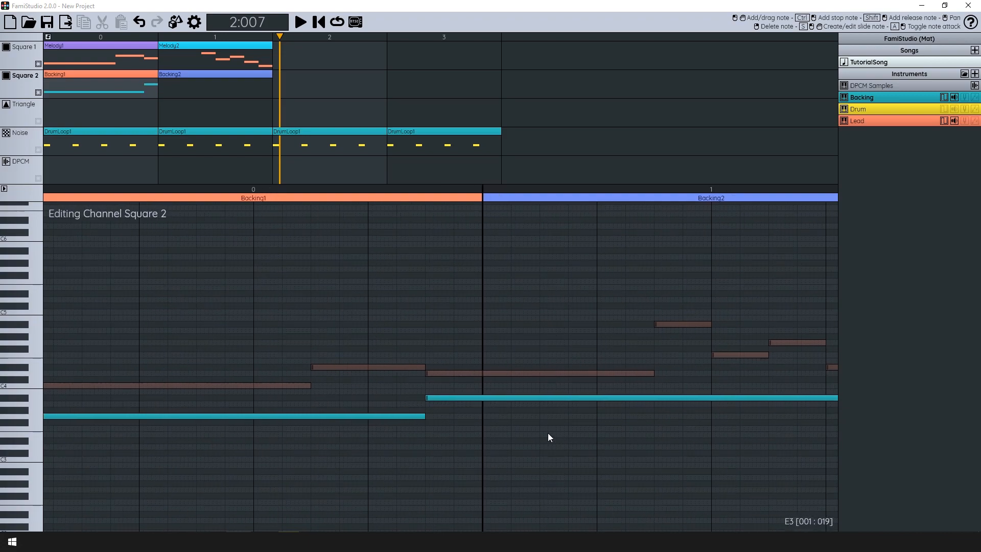
pyautogui.click(423, 372)
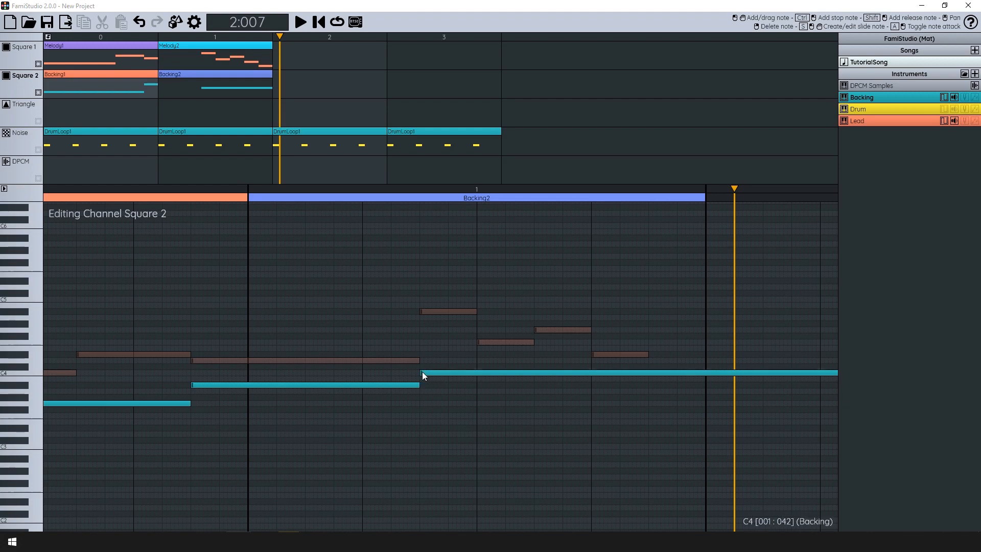
pyautogui.click(480, 360)
pyautogui.click(536, 354)
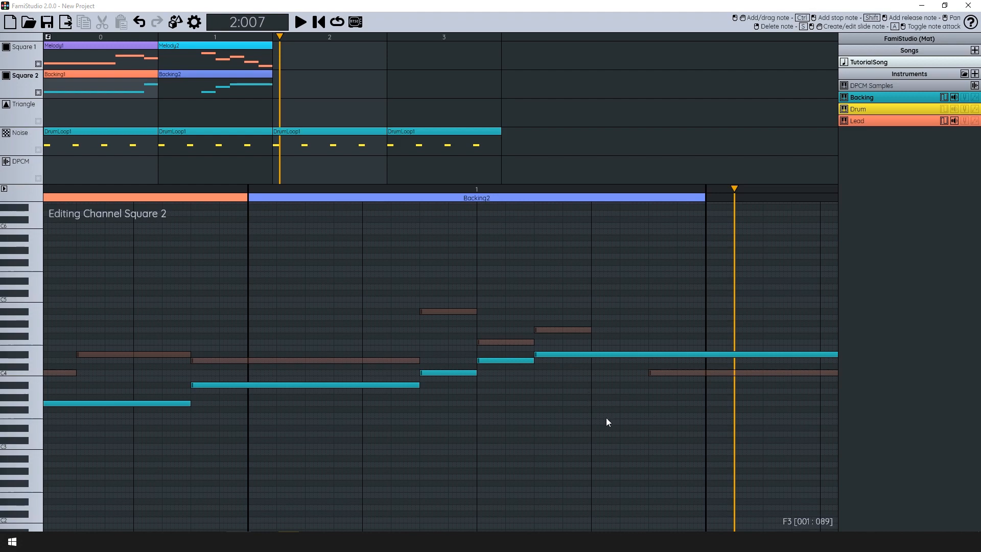
pyautogui.click(594, 415)
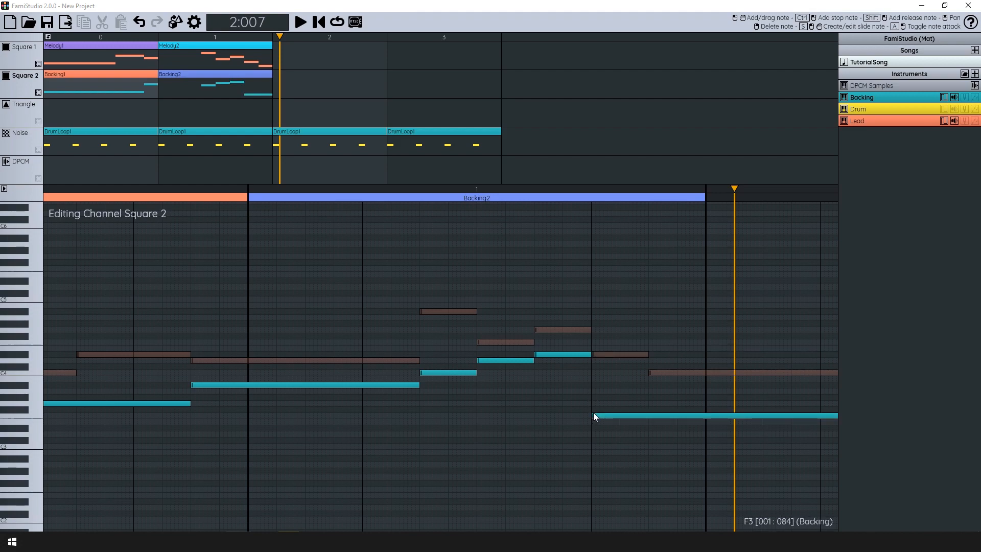
pyautogui.moveTo(593, 413); pyautogui.dragTo(594, 404)
# Play the song from the beginning to hear the Backing part with the melody, and stop playback.
pyautogui.scroll(-1, 593, 412)
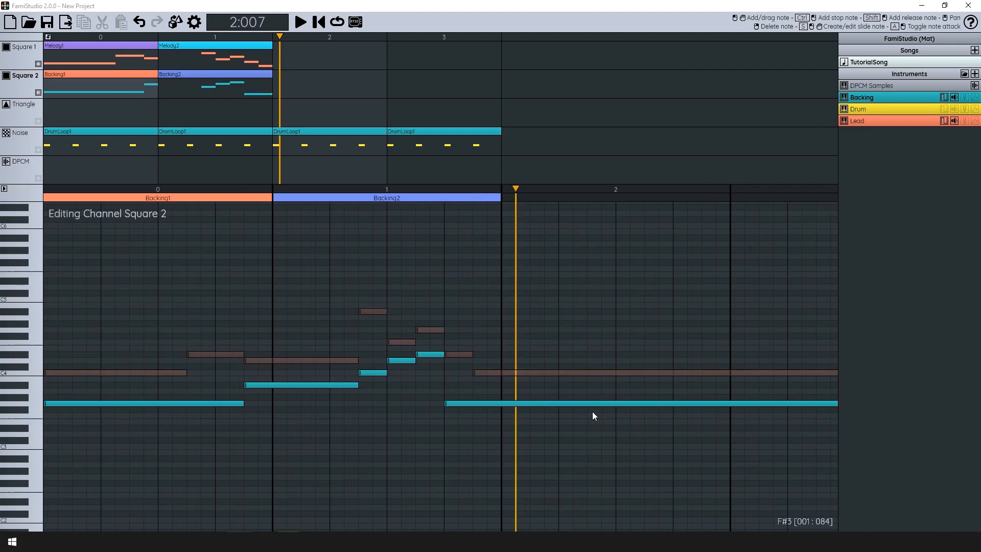
pyautogui.click(319, 22)
pyautogui.click(300, 24)
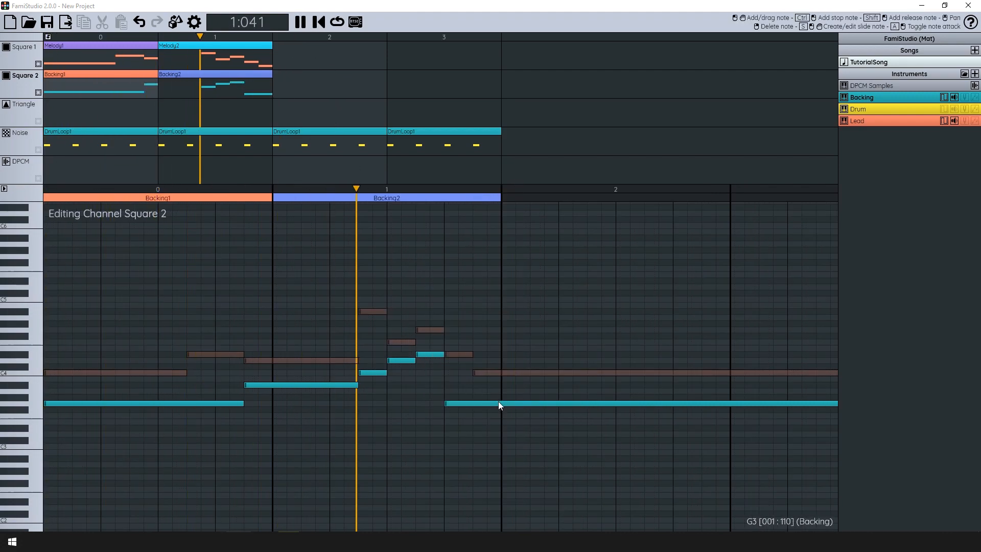
pyautogui.press('space')
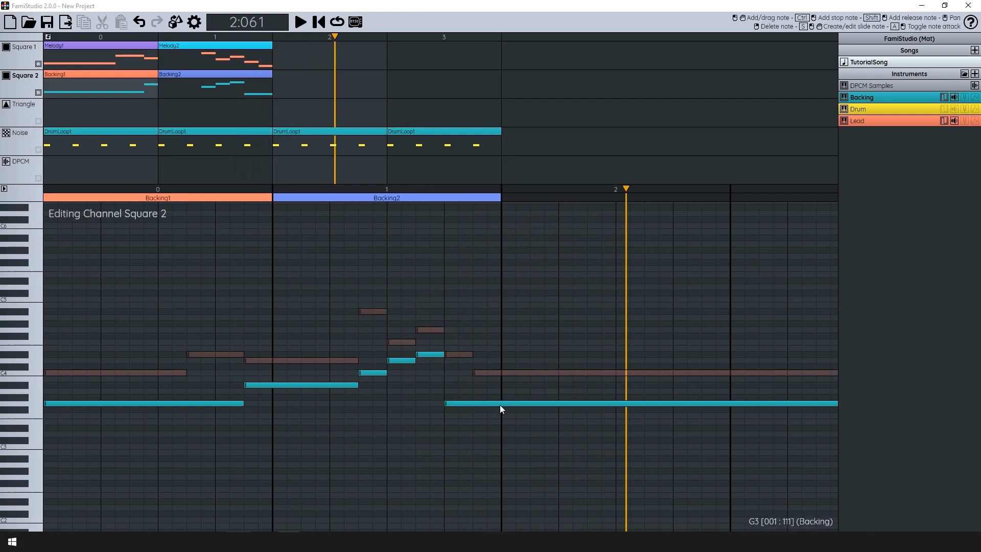
# Turn off ghost note display for Square 2 and Square 1, and open the Noise channel's DrumLoop1 for editing.
pyautogui.scroll(2, 434, 378)
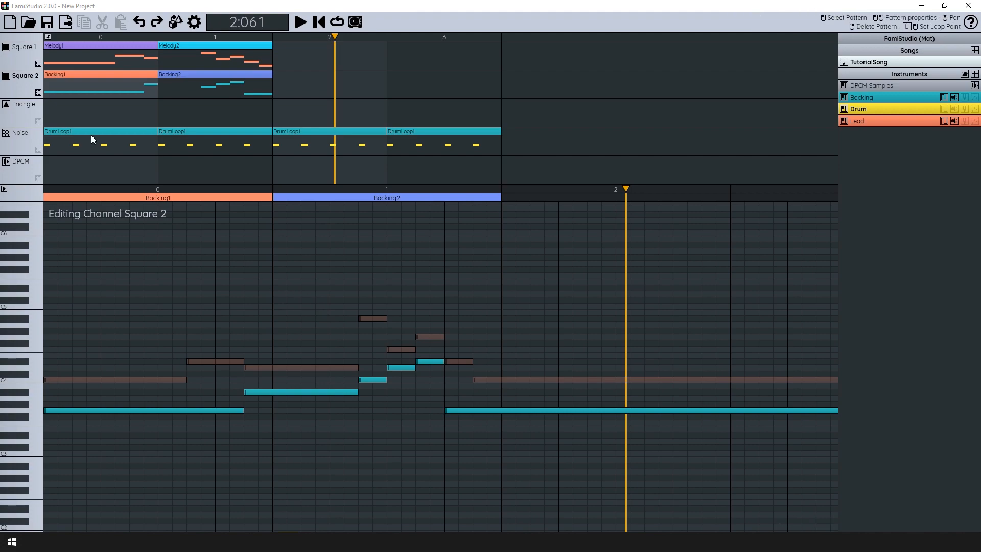
pyautogui.click(47, 88)
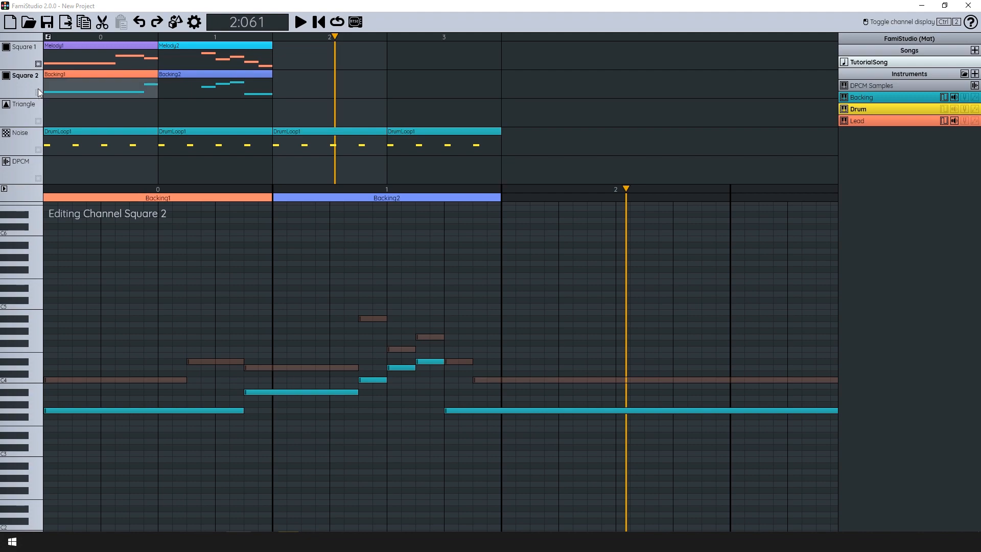
pyautogui.click(39, 64)
pyautogui.click(72, 137)
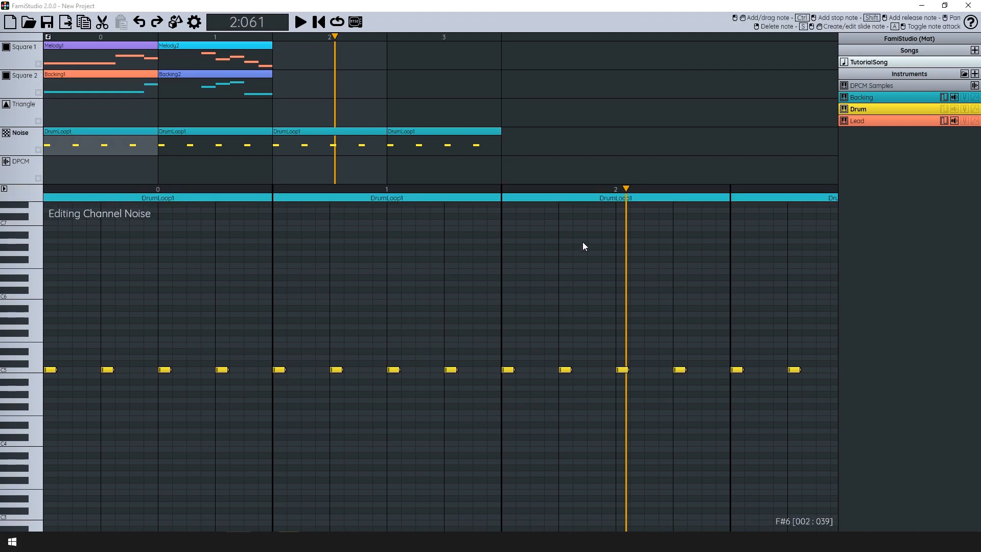
# Rename the Drum instrument as NoiseHiHat.
pyautogui.doubleClick(867, 110)
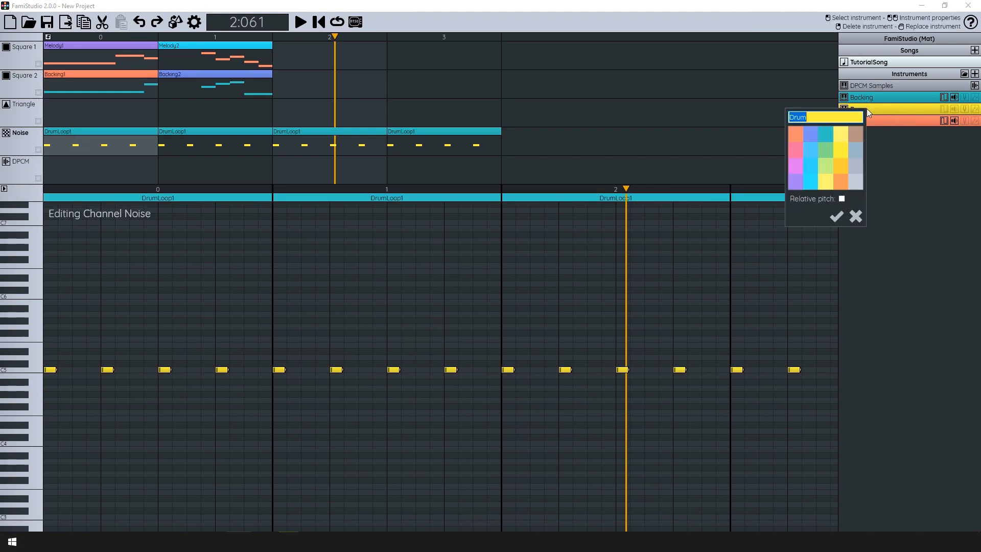
pyautogui.write('NoiseHiHat')
pyautogui.press('Return')
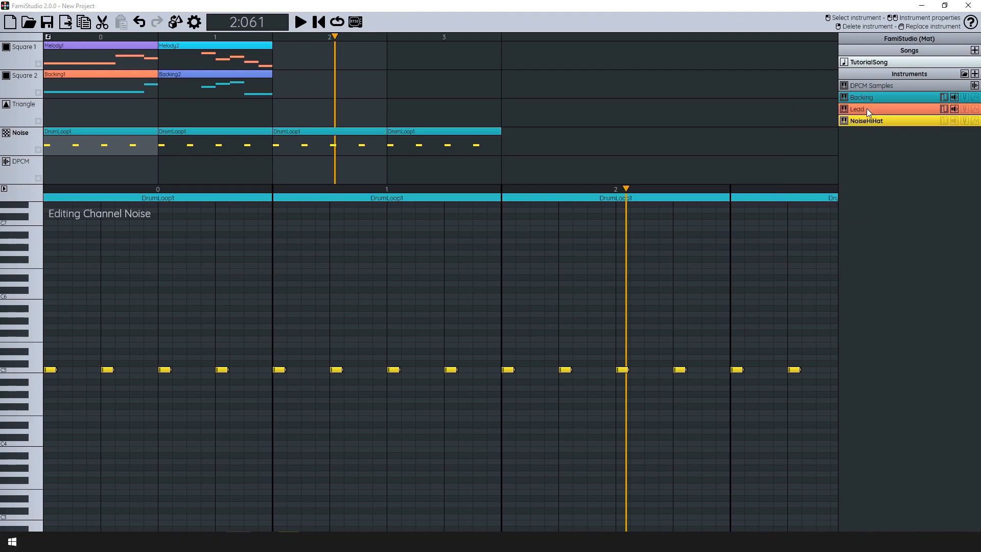
# Shape a four-frame volume envelope for NoiseHiHat with values 15, 13, 12 and 0, and audition the sound.
pyautogui.click(954, 121)
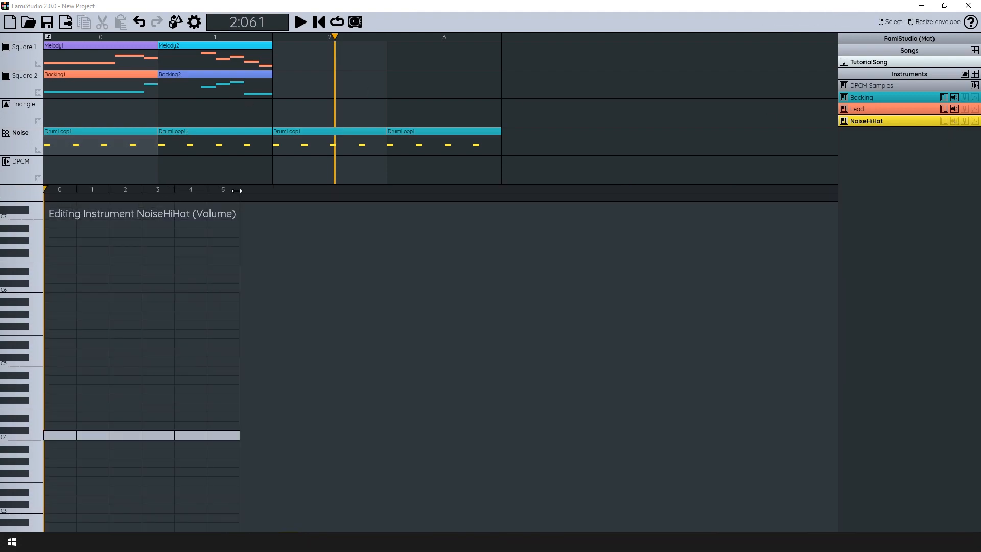
pyautogui.click(55, 294)
pyautogui.click(97, 311)
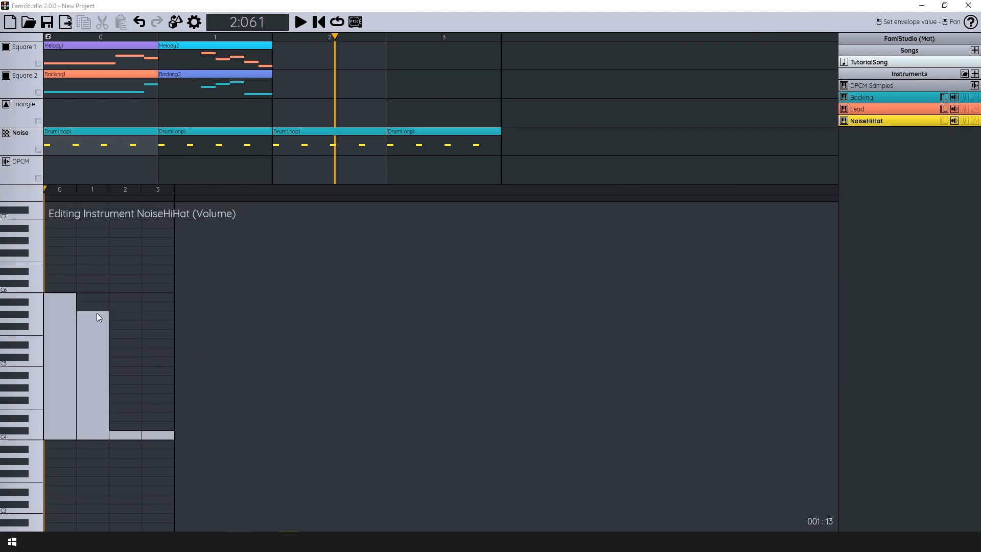
pyautogui.click(128, 321)
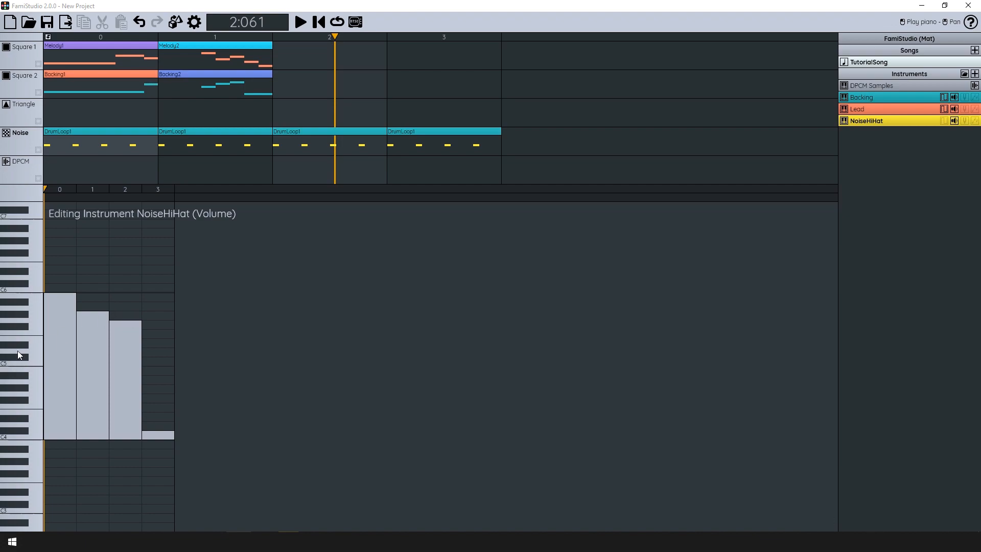
pyautogui.click(35, 382)
# Add a new instrument and name it NoiseSnare.
pyautogui.click(975, 74)
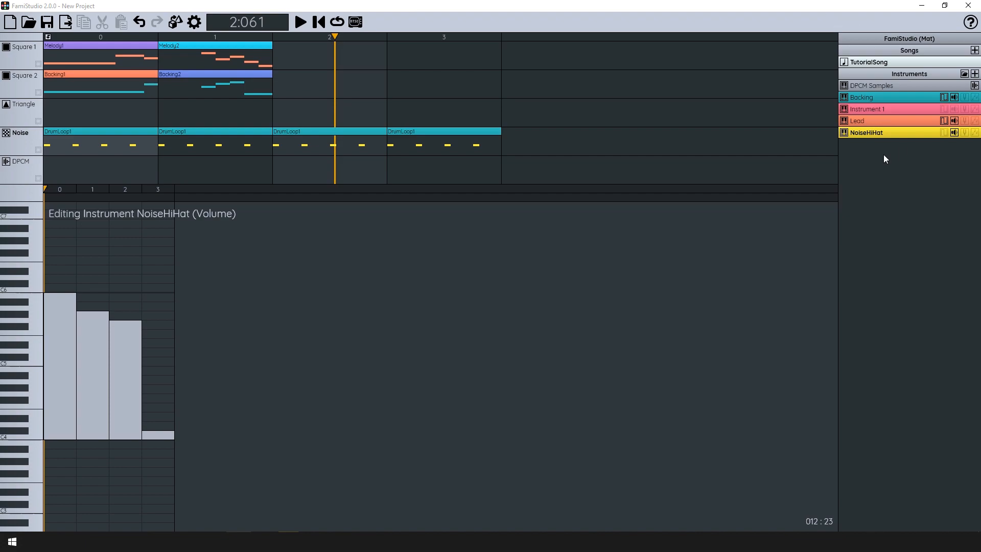
pyautogui.doubleClick(884, 109)
pyautogui.write('NoiseSnare')
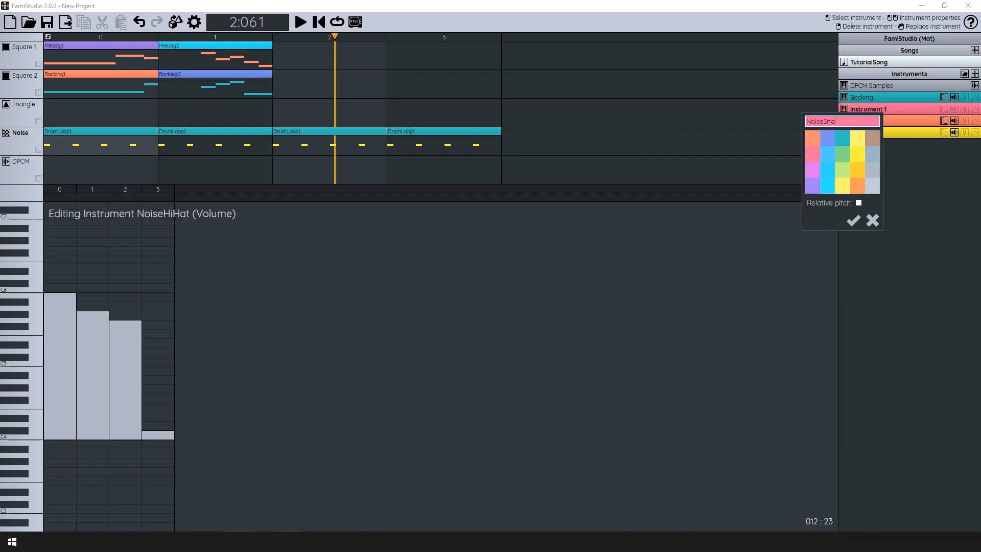
pyautogui.press('Return')
# Draw a 12-frame volume envelope for NoiseSnare falling gradually from 15 to 2, and audition the sound.
pyautogui.click(905, 132)
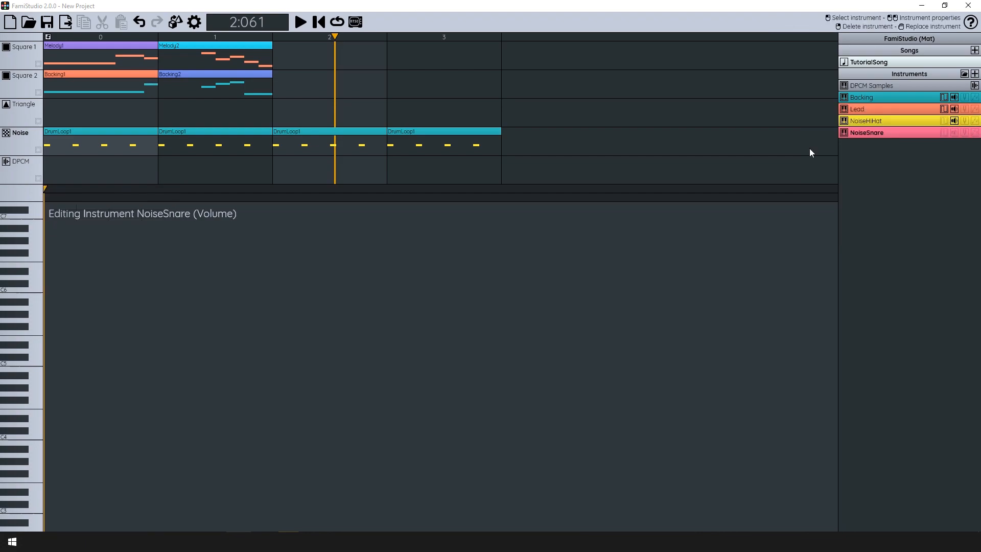
pyautogui.moveTo(307, 190); pyautogui.dragTo(434, 183)
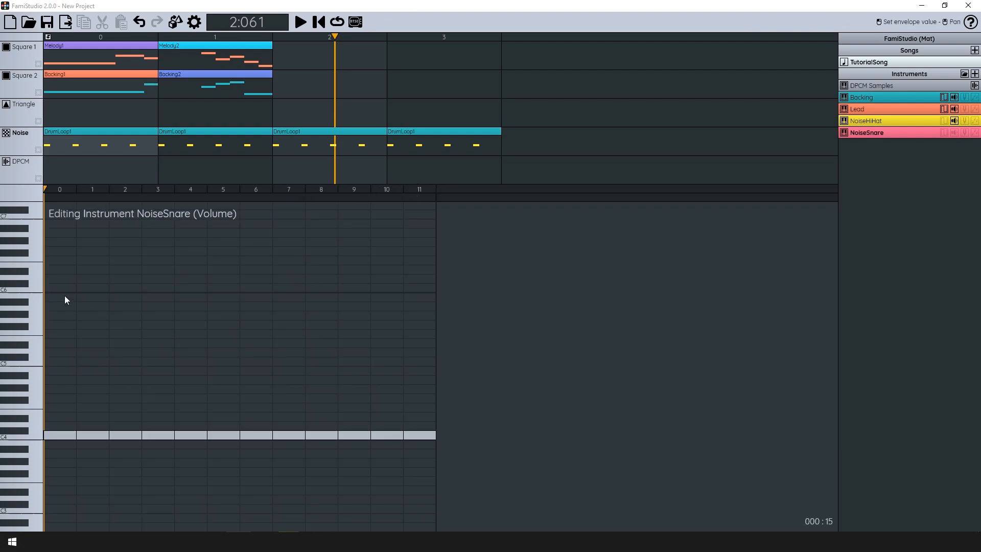
pyautogui.moveTo(63, 296); pyautogui.dragTo(406, 412)
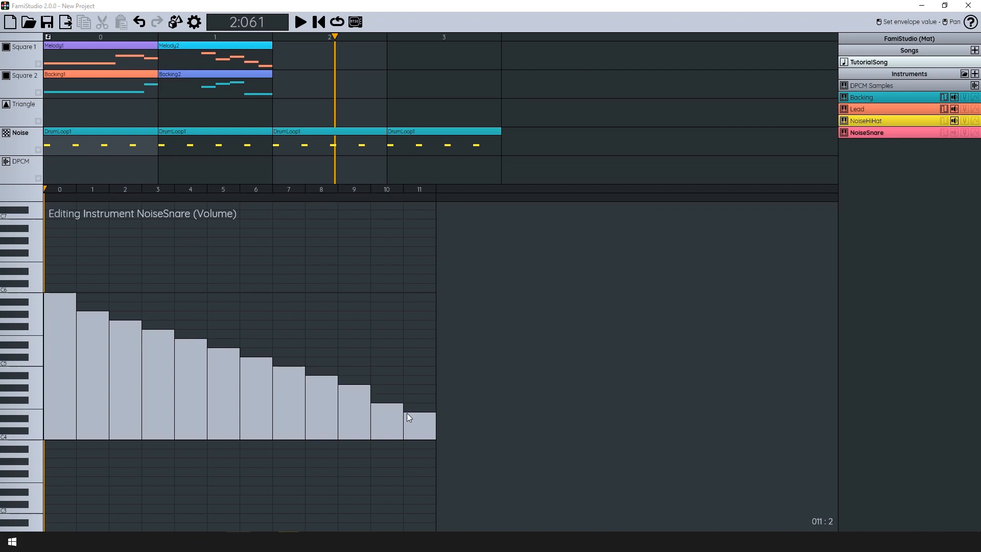
pyautogui.click(37, 414)
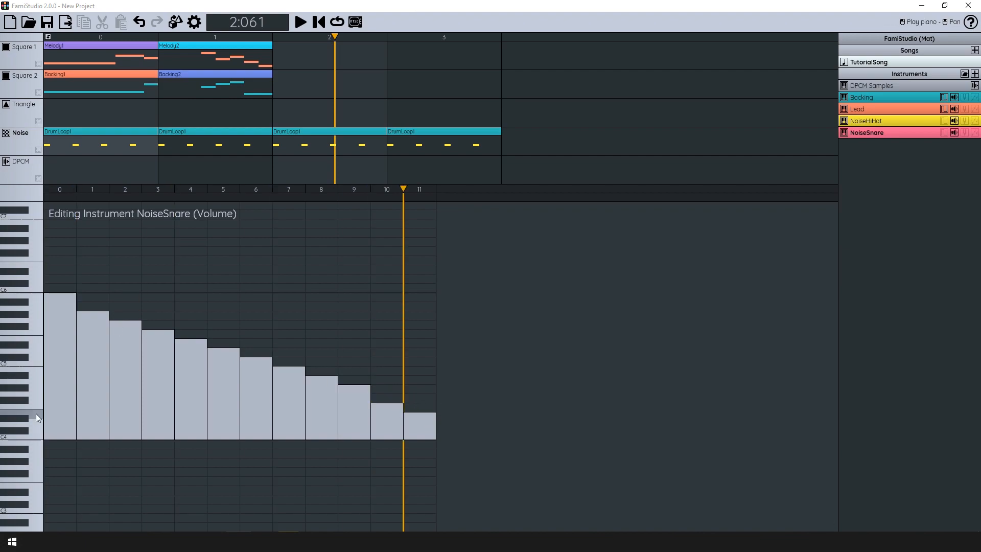
# Raise the NoiseSnare volume envelope to 14 at frame 1 and 13 at frame 2, and audition it again.
pyautogui.click(97, 306)
pyautogui.click(116, 315)
pyautogui.click(34, 412)
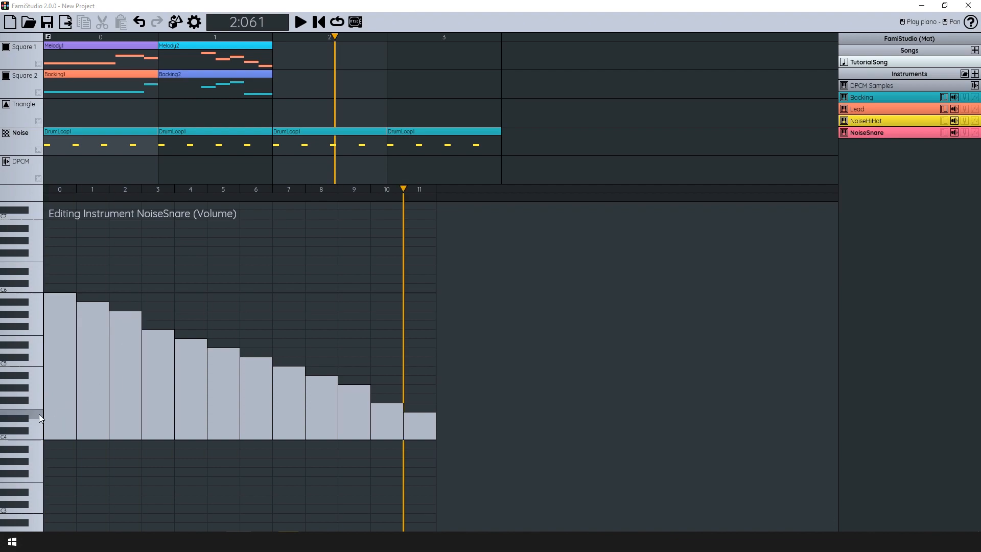
# Delete all existing notes from the Noise channel's DrumLoop1 pattern and clear the selection.
pyautogui.doubleClick(104, 152)
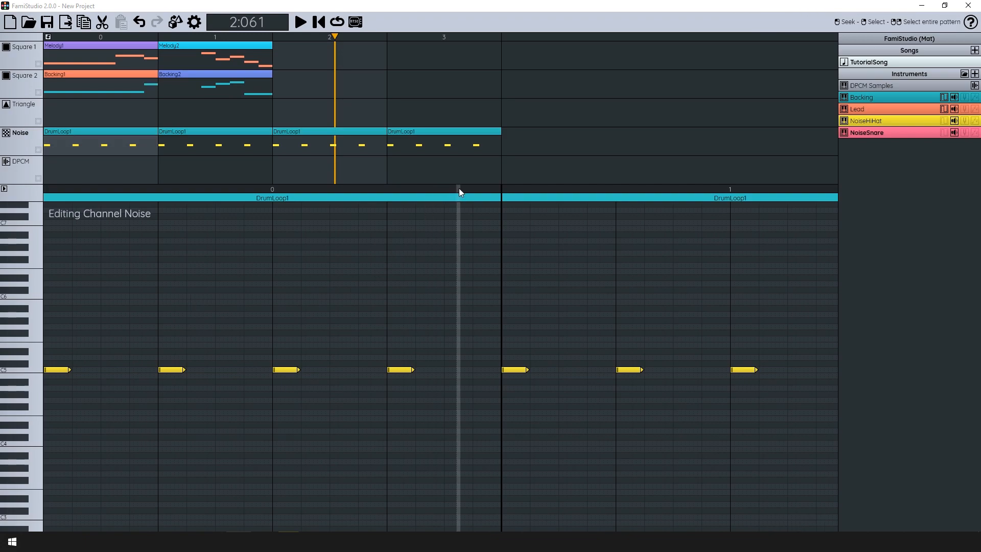
pyautogui.moveTo(459, 191); pyautogui.dragTo(67, 192)
pyautogui.doubleClick(367, 187)
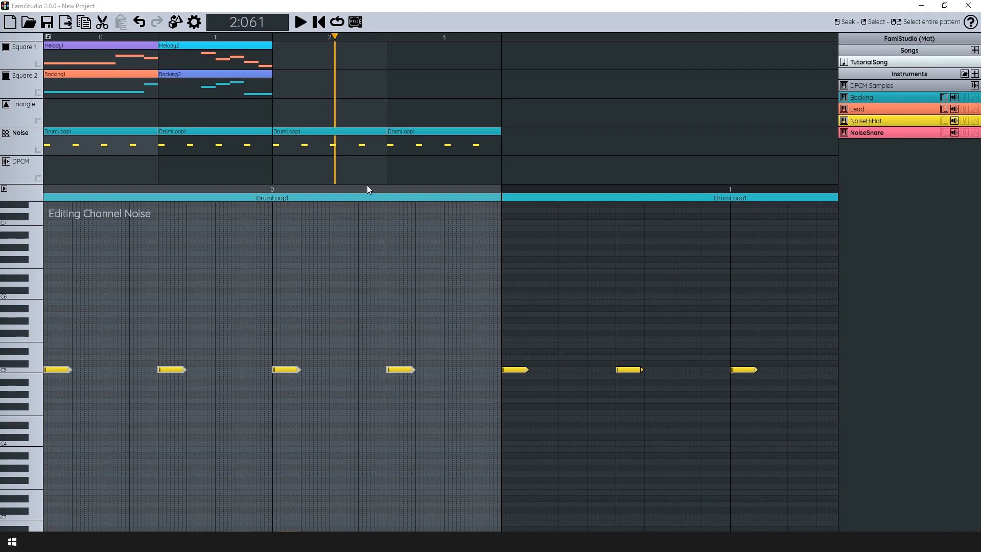
pyautogui.press('Delete')
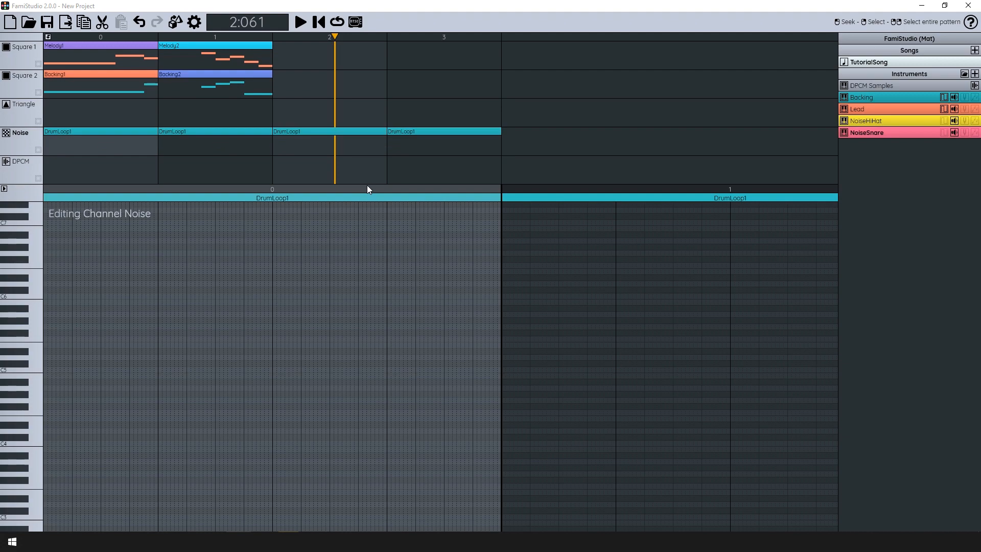
pyautogui.press('Escape')
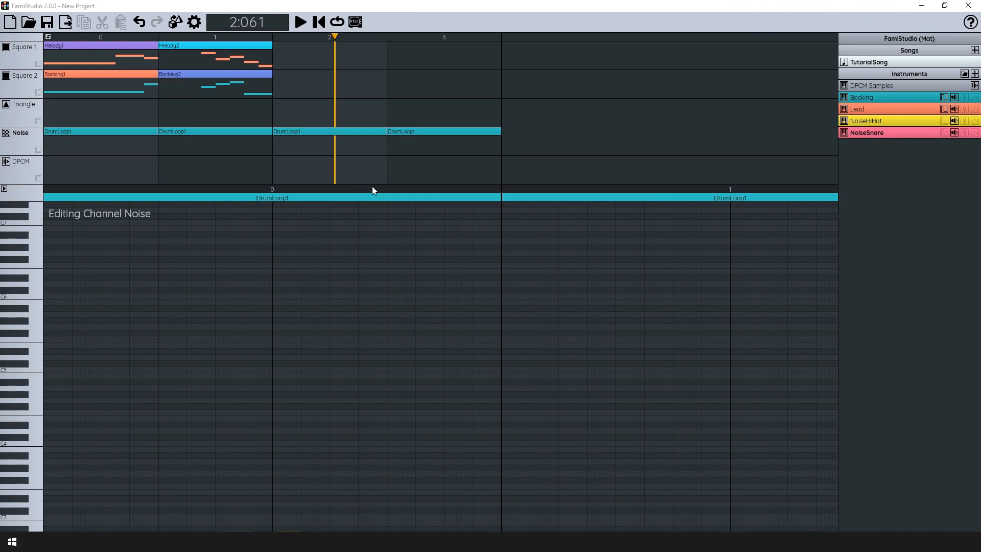
# Place A4 NoiseHiHat notes in DrumLoop1 at the start, halfway point and three-quarter point of the first beat.
pyautogui.click(900, 121)
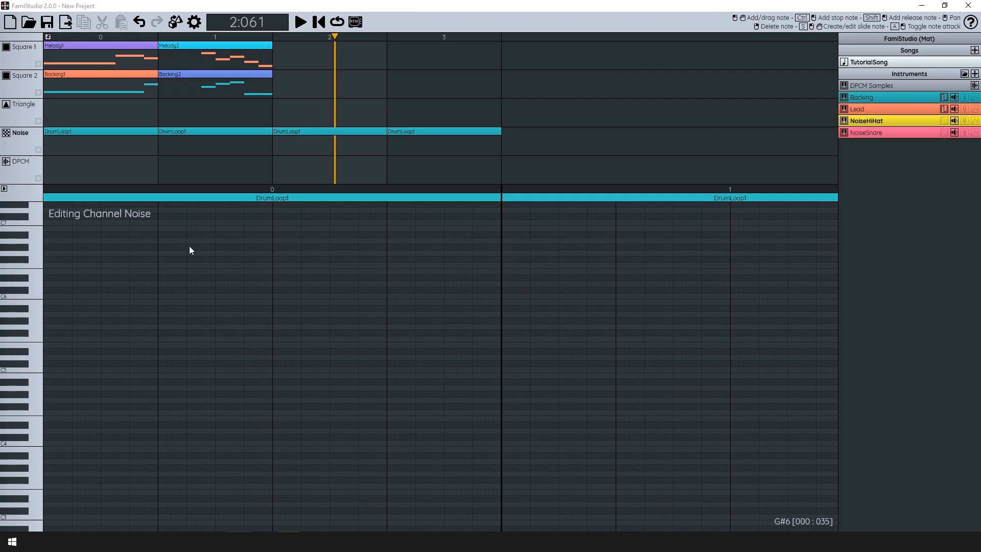
pyautogui.scroll(-1, 184, 291)
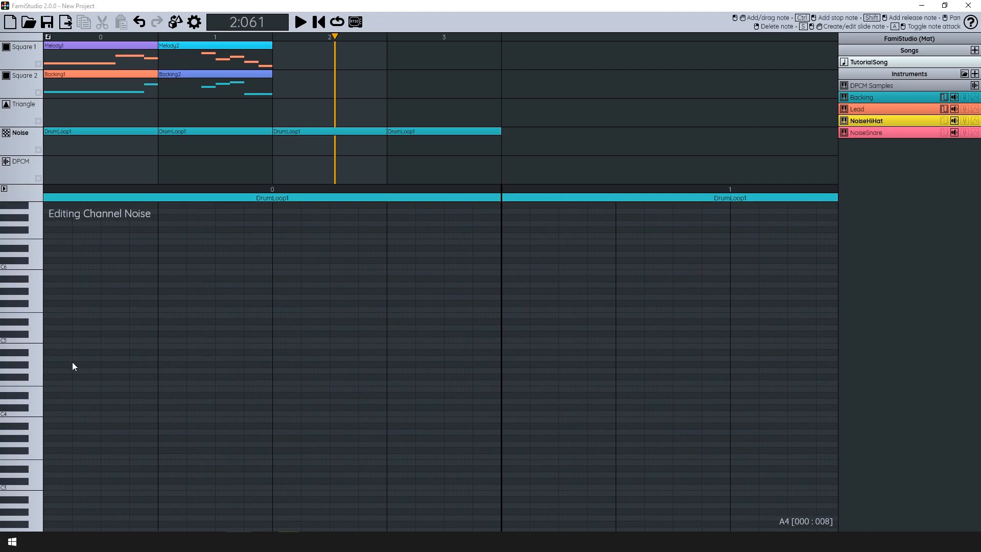
pyautogui.click(45, 359)
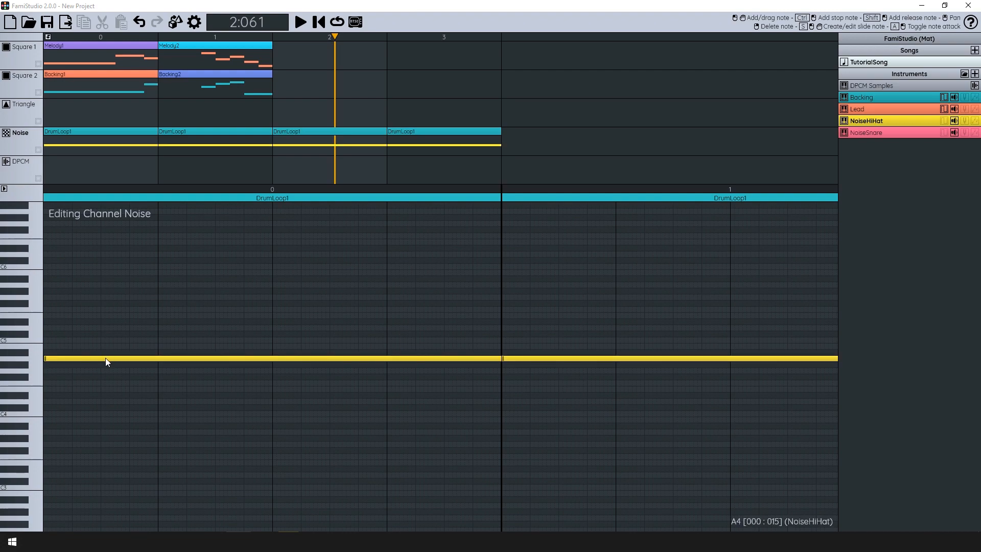
pyautogui.click(131, 359)
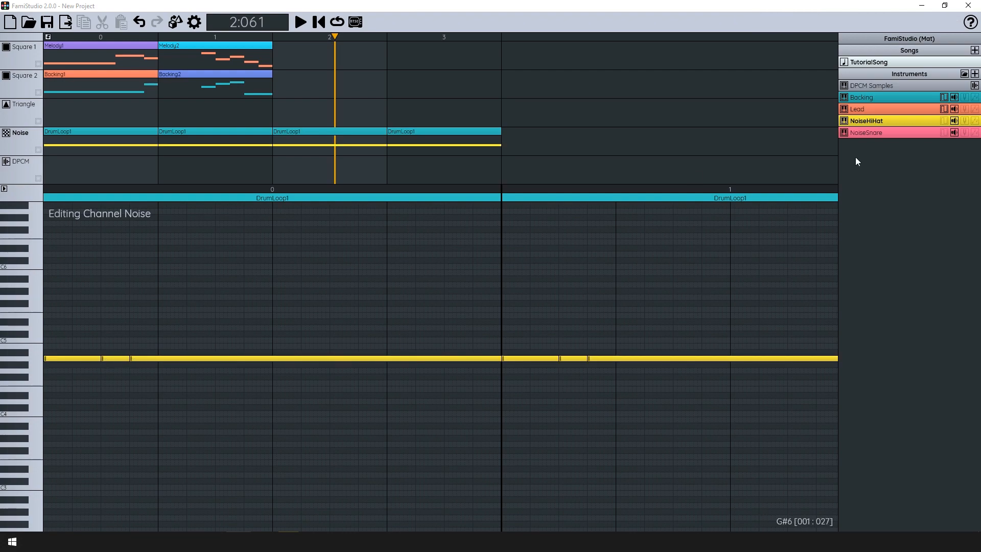
# Place an E4 NoiseSnare note at the start of DrumLoop1's second beat, and make NoiseHiHat the active instrument again.
pyautogui.click(877, 132)
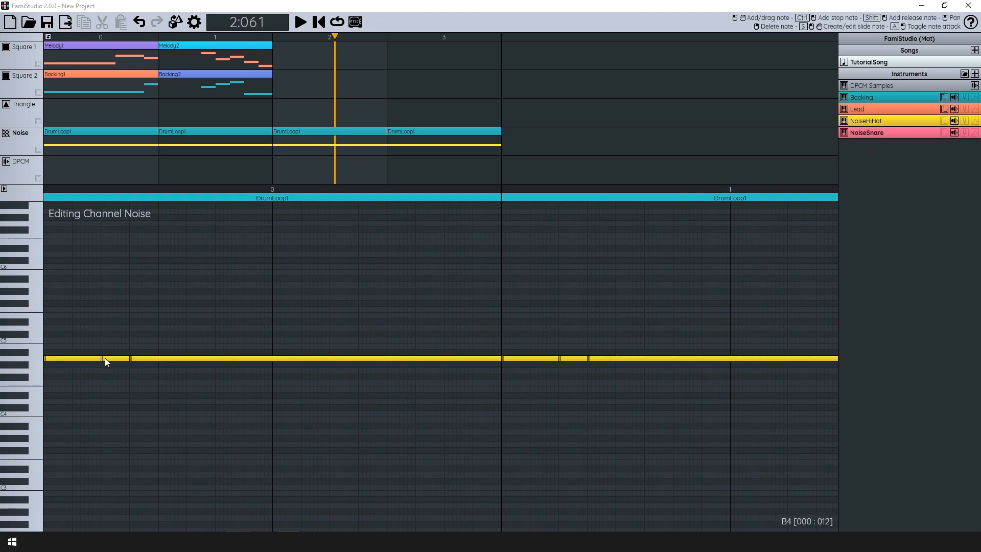
pyautogui.click(159, 389)
pyautogui.click(864, 122)
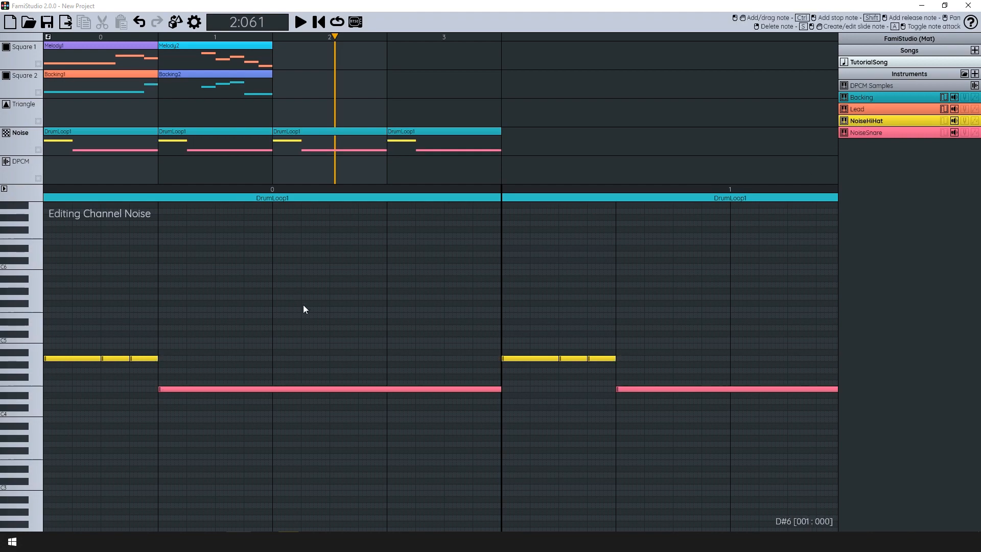
# Place A4 NoiseHiHat notes at the second beat's halfway and three-quarter points and the third beat's start, halfway and three-quarter points in DrumLoop1.
pyautogui.click(218, 358)
pyautogui.click(245, 358)
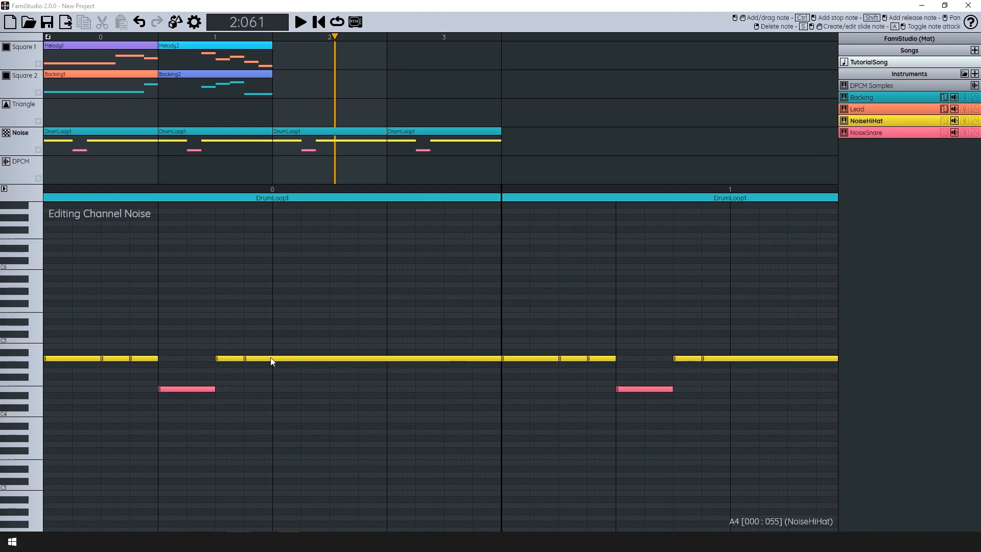
pyautogui.click(331, 359)
pyautogui.click(359, 358)
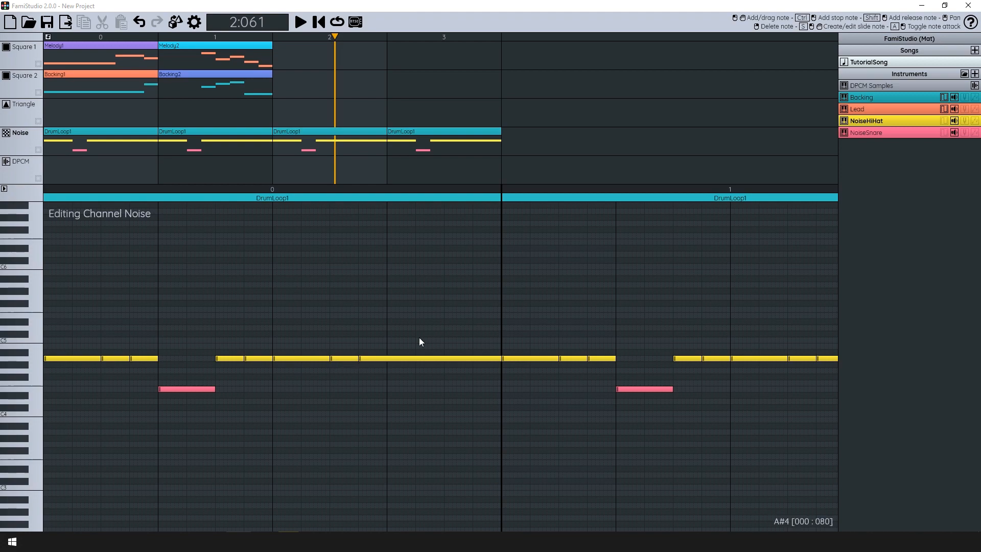
# Place an E4 NoiseSnare note at the start of DrumLoop1's fourth beat and an A4 NoiseHiHat note at its halfway point.
pyautogui.click(864, 132)
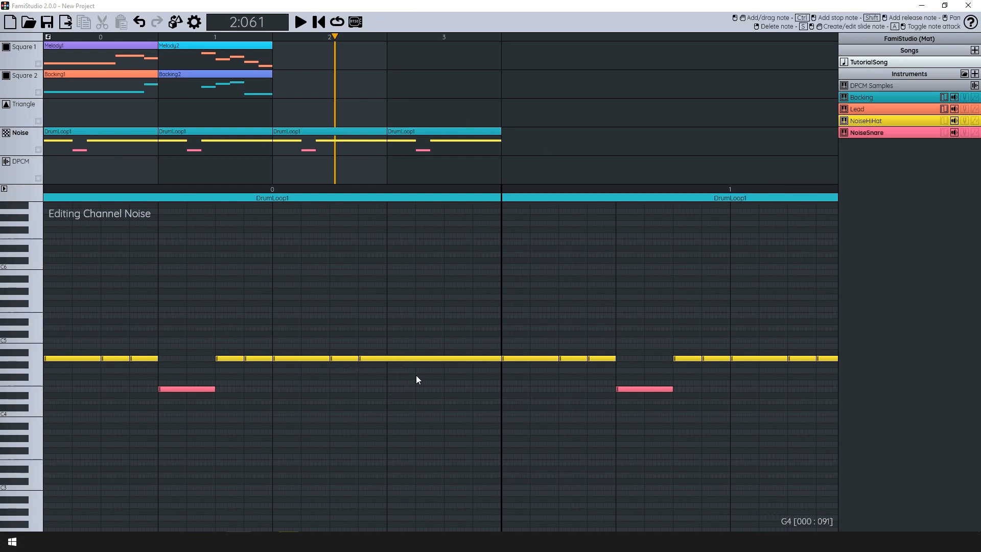
pyautogui.click(388, 388)
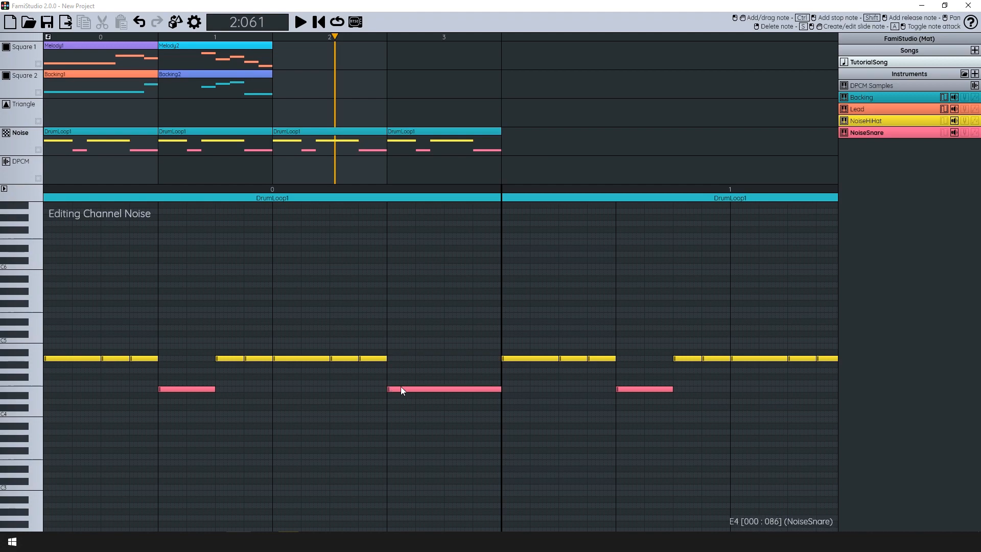
pyautogui.click(888, 123)
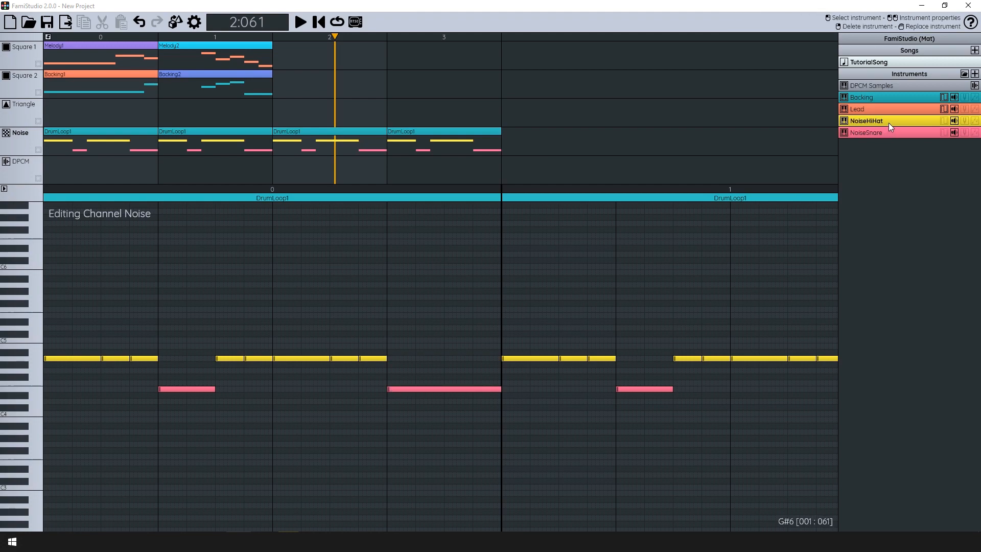
pyautogui.click(445, 358)
# Play back the song to hear the completed DrumLoop1 pattern, and stop playback.
pyautogui.scroll(-2, 257, 307)
pyautogui.moveTo(256, 304); pyautogui.dragTo(281, 311)
pyautogui.scroll(1, 124, 290)
pyautogui.moveTo(350, 296); pyautogui.dragTo(496, 327)
pyautogui.click(317, 23)
pyautogui.click(300, 22)
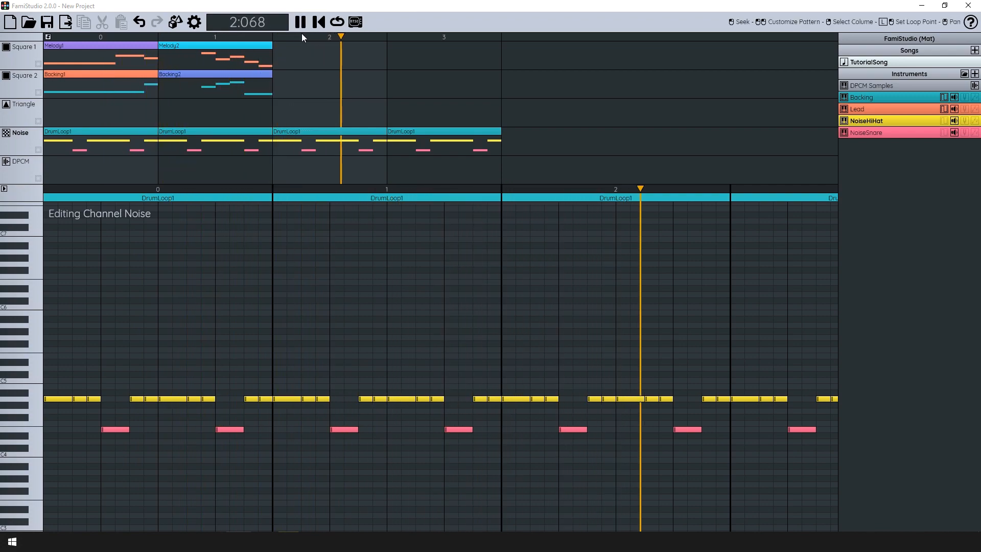
pyautogui.click(300, 22)
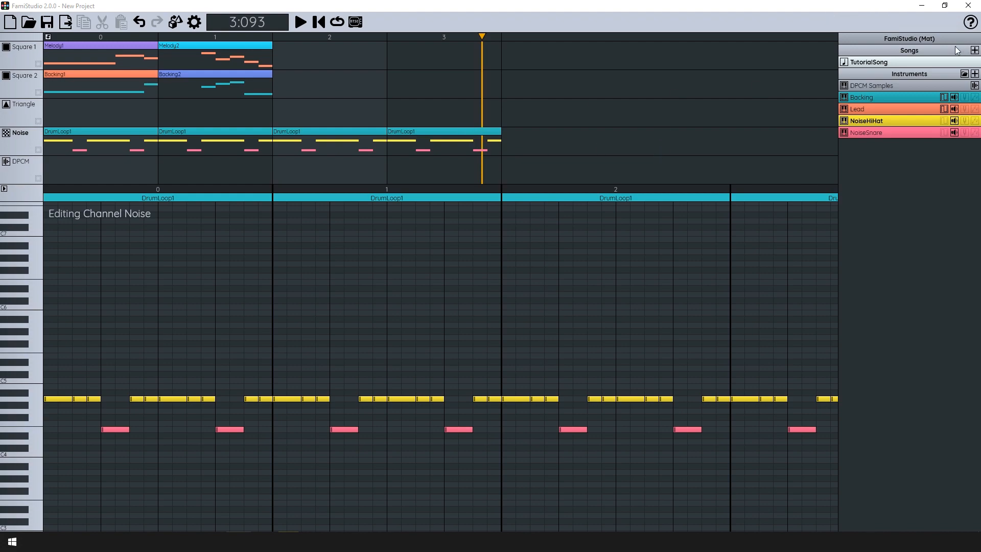
# Add a new instrument, name it Bass and give it the brown colour.
pyautogui.click(975, 74)
pyautogui.doubleClick(898, 109)
pyautogui.write('Bass')
pyautogui.click(887, 137)
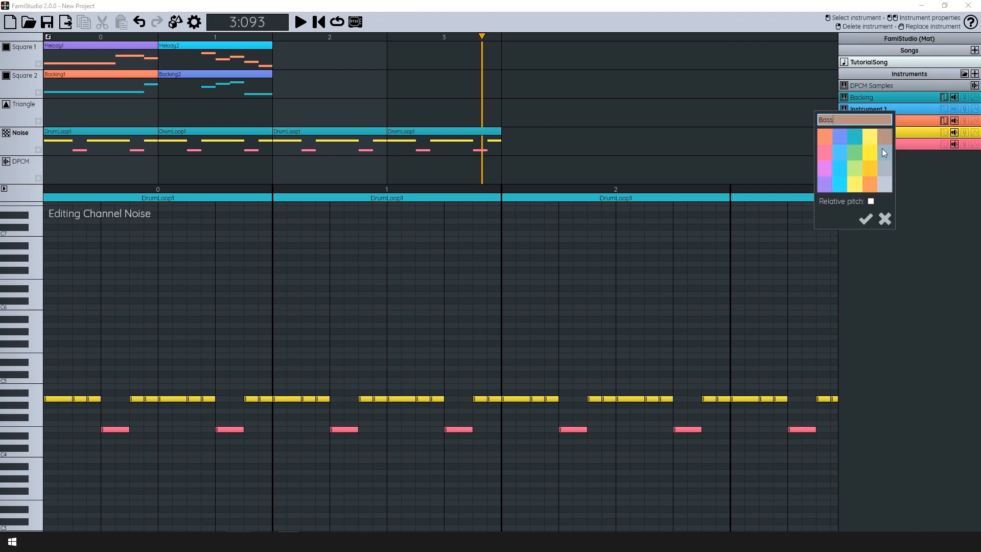
pyautogui.click(866, 219)
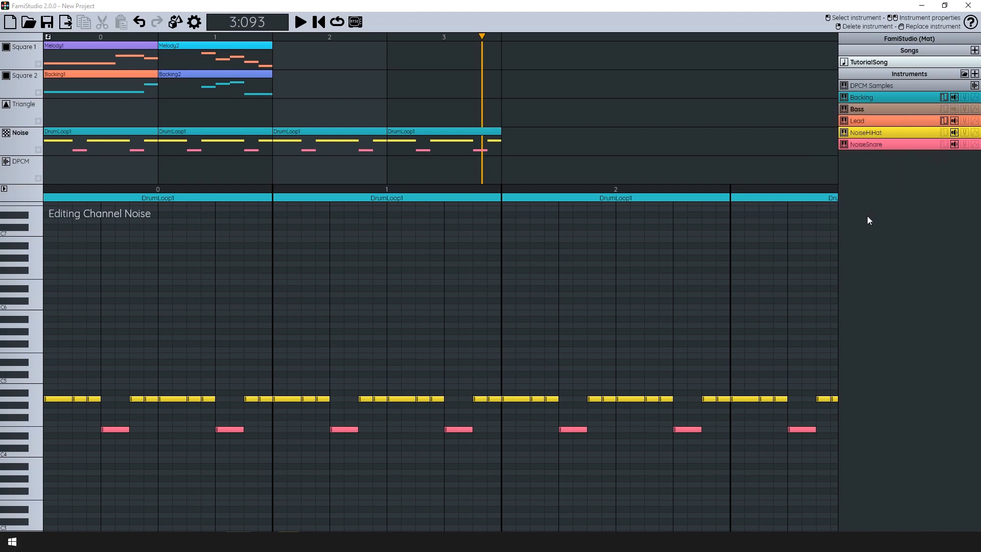
# Make Triangle the active channel, add a pattern in its first slot and name it Bass1.
pyautogui.click(17, 113)
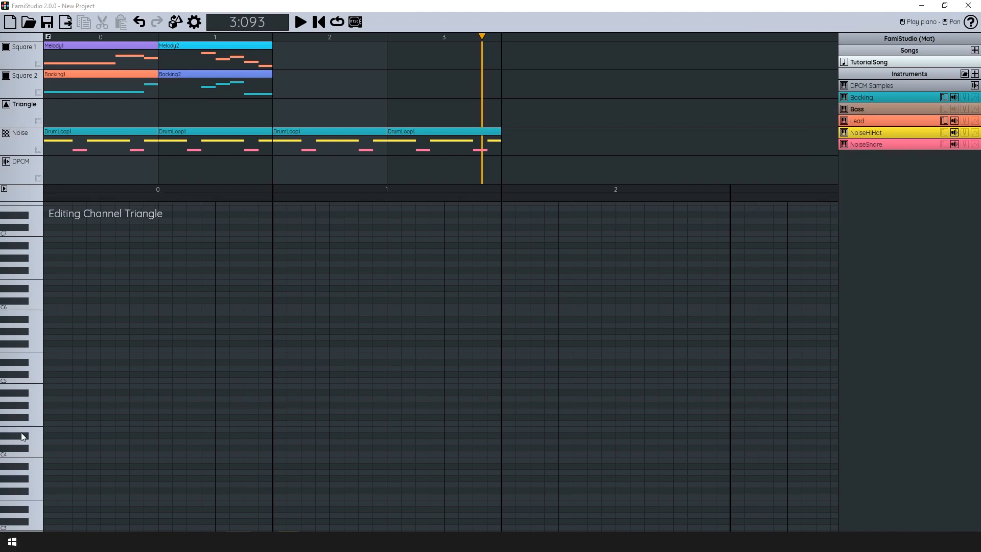
pyautogui.scroll(-5, 35, 377)
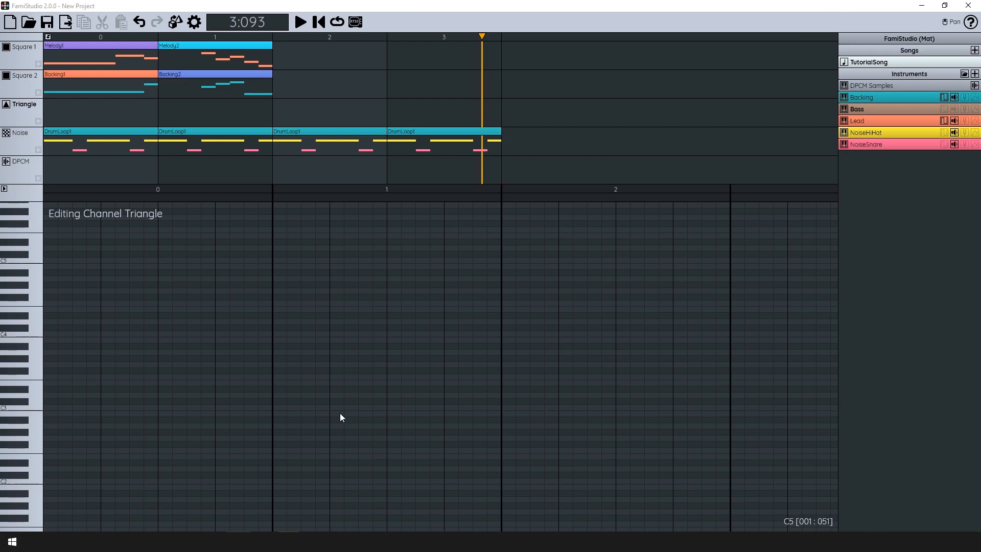
pyautogui.scroll(-1, 204, 381)
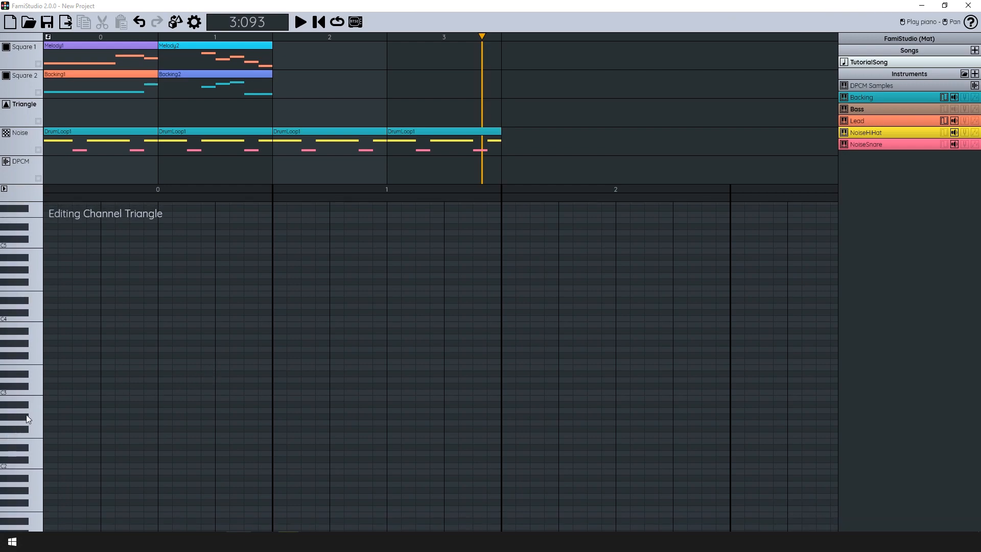
pyautogui.scroll(-1, 61, 383)
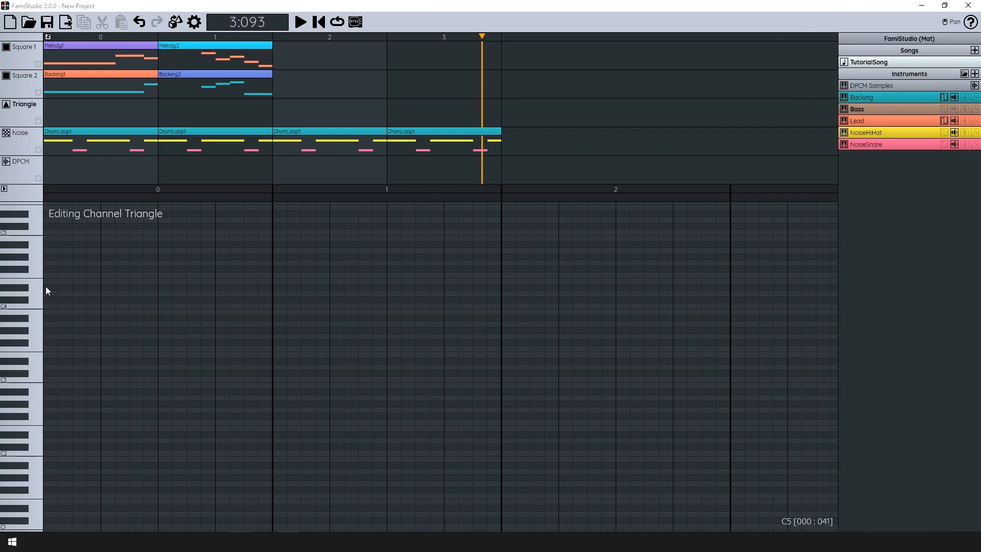
pyautogui.scroll(1, 64, 367)
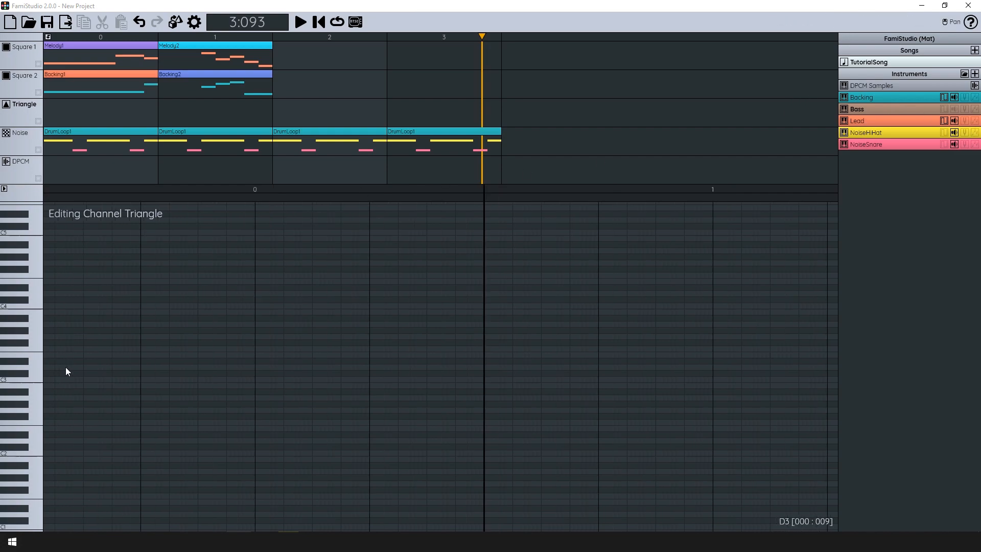
pyautogui.moveTo(64, 368); pyautogui.dragTo(340, 348)
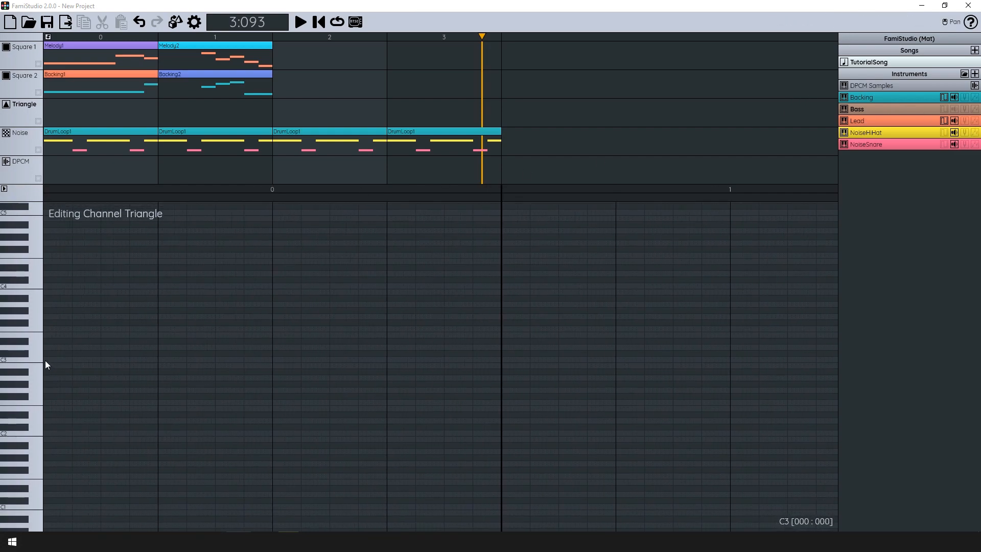
pyautogui.click(89, 111)
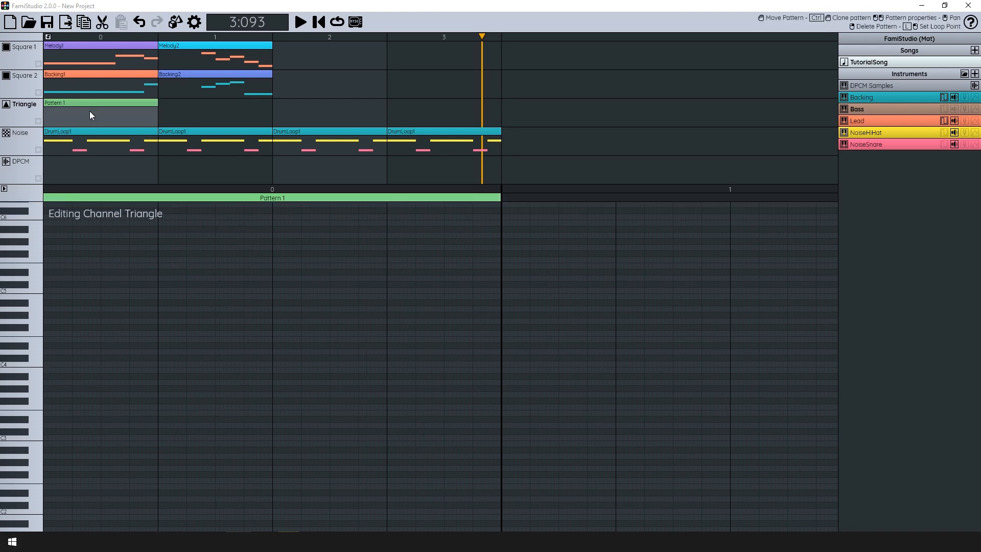
pyautogui.doubleClick(90, 112)
pyautogui.write('Bass1')
pyautogui.hotkey('ctrl', 'a')
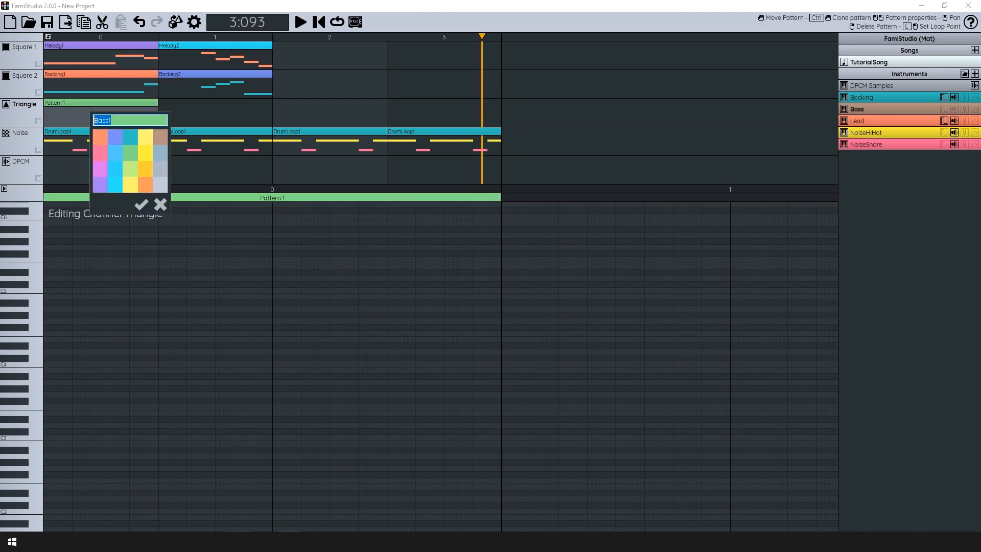
pyautogui.press('Return')
# Add a second Triangle pattern directly after Bass1 and name it Bass2.
pyautogui.click(178, 117)
pyautogui.doubleClick(178, 117)
pyautogui.write('Bass2')
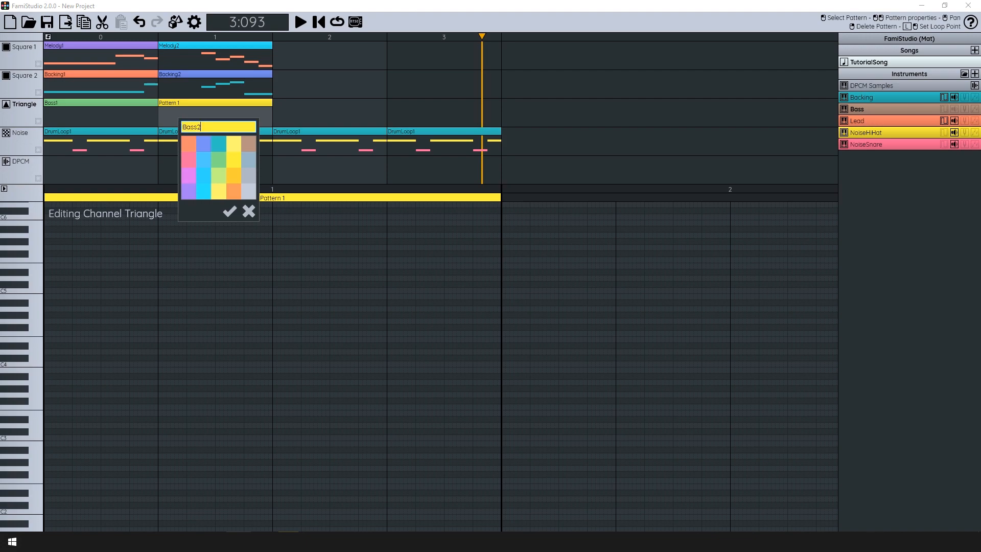
pyautogui.press('Return')
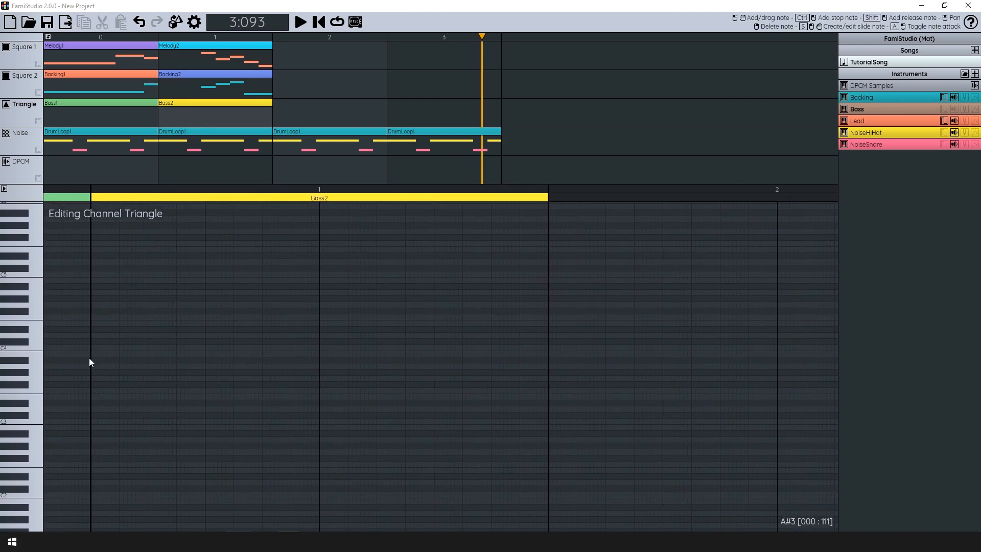
# Place four half-beat C3 Bass notes across the first two beats of Bass1, each ended by a stop note.
pyautogui.moveTo(48, 421); pyautogui.dragTo(744, 384)
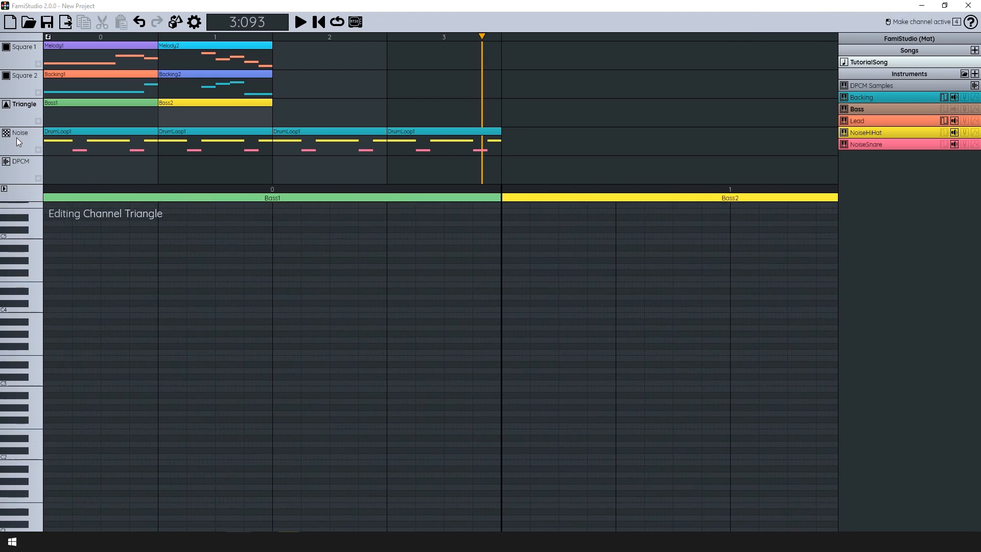
pyautogui.scroll(3, 62, 388)
pyautogui.click(44, 430)
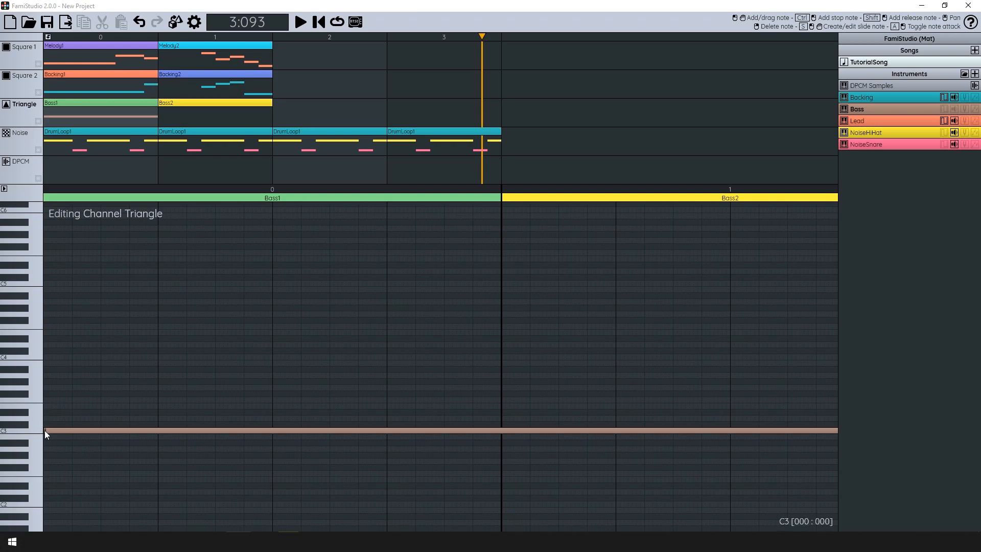
pyautogui.click(155, 431)
pyautogui.keyDown('ctrl'); pyautogui.click(213, 430); pyautogui.keyUp('ctrl')
pyautogui.click(216, 430)
pyautogui.keyDown('ctrl'); pyautogui.click(275, 430); pyautogui.keyUp('ctrl')
# Continue the C3 Bass notes with stop notes at every half beat through the third and fourth beats of Bass1.
pyautogui.click(275, 430)
pyautogui.keyDown('ctrl'); pyautogui.click(327, 430); pyautogui.keyUp('ctrl')
pyautogui.click(332, 430)
pyautogui.keyDown('ctrl'); pyautogui.click(385, 430); pyautogui.keyUp('ctrl')
pyautogui.click(388, 432)
pyautogui.keyDown('ctrl'); pyautogui.click(442, 430); pyautogui.keyUp('ctrl')
pyautogui.click(450, 431)
pyautogui.rightClick(451, 431)
pyautogui.click(447, 430)
pyautogui.keyDown('ctrl'); pyautogui.click(500, 430); pyautogui.keyUp('ctrl')
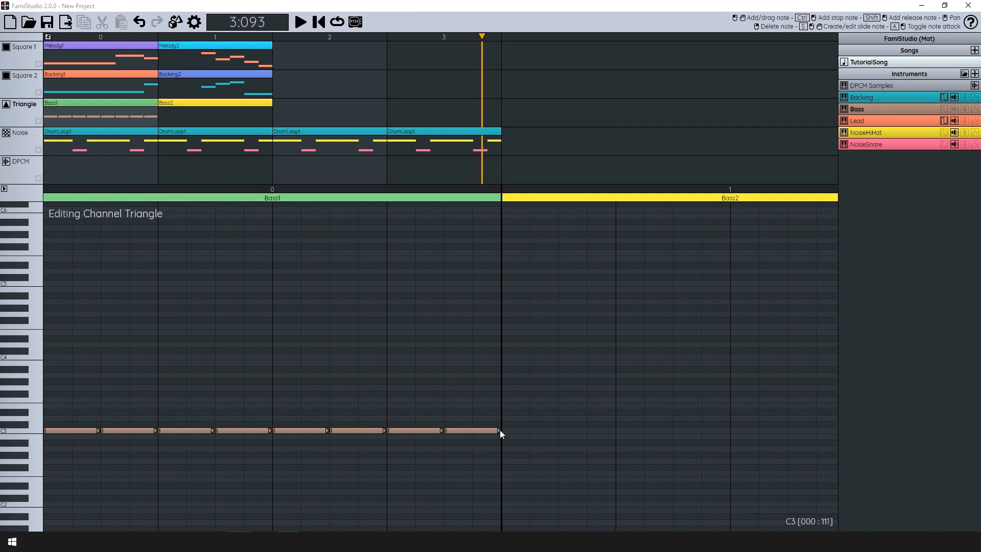
# Play the song from the beginning to hear the bass line with the other channels, and stop playback.
pyautogui.scroll(1, 511, 439)
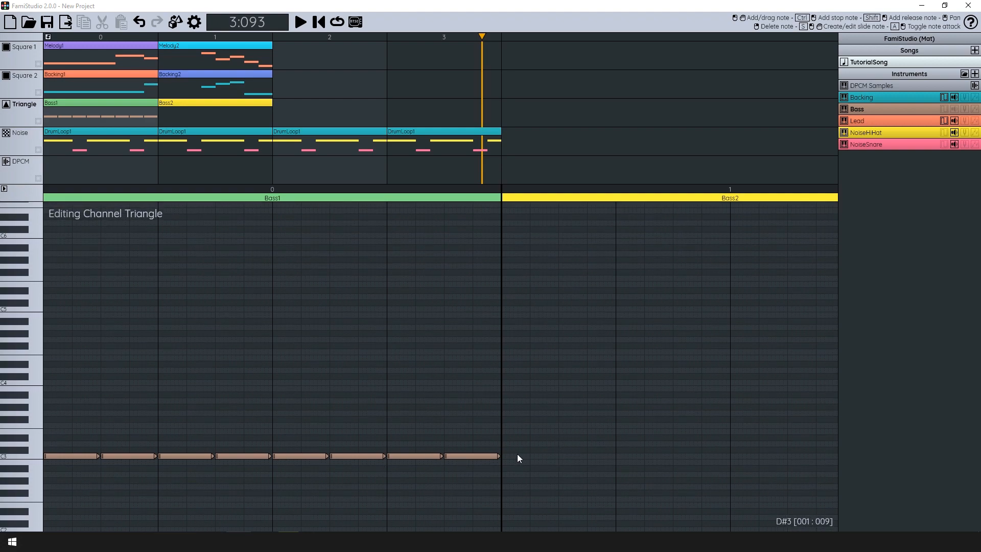
pyautogui.click(320, 23)
pyautogui.press('space')
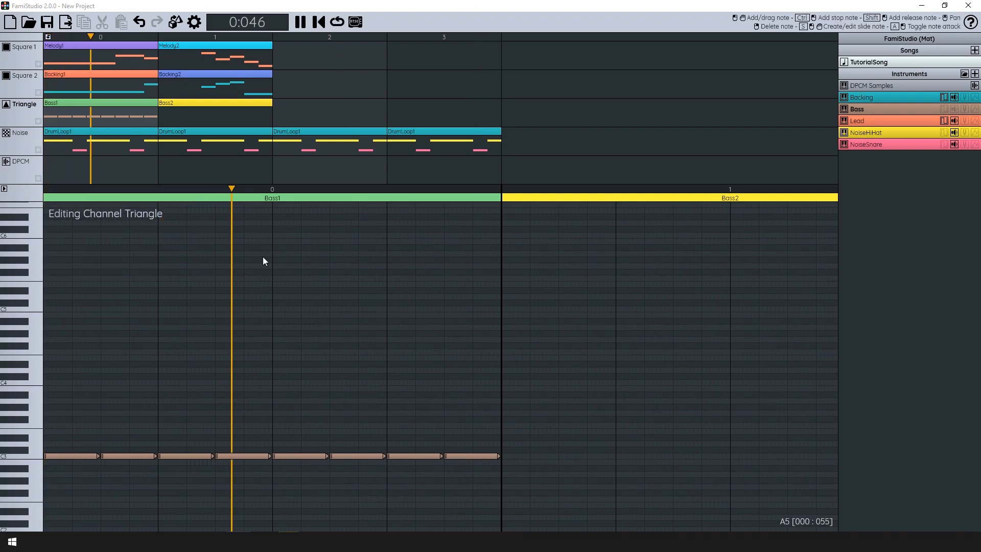
pyautogui.press('space')
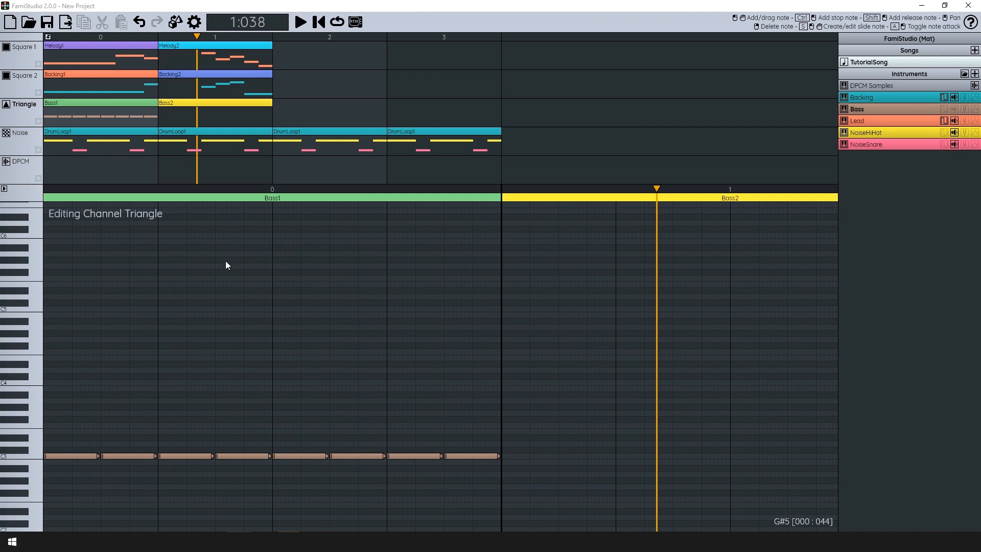
# Copy all notes and stop notes of Bass1, paste them into Bass2 and clear the selection.
pyautogui.scroll(-1, 221, 285)
pyautogui.scroll(-1, 108, 303)
pyautogui.scroll(-2, 107, 304)
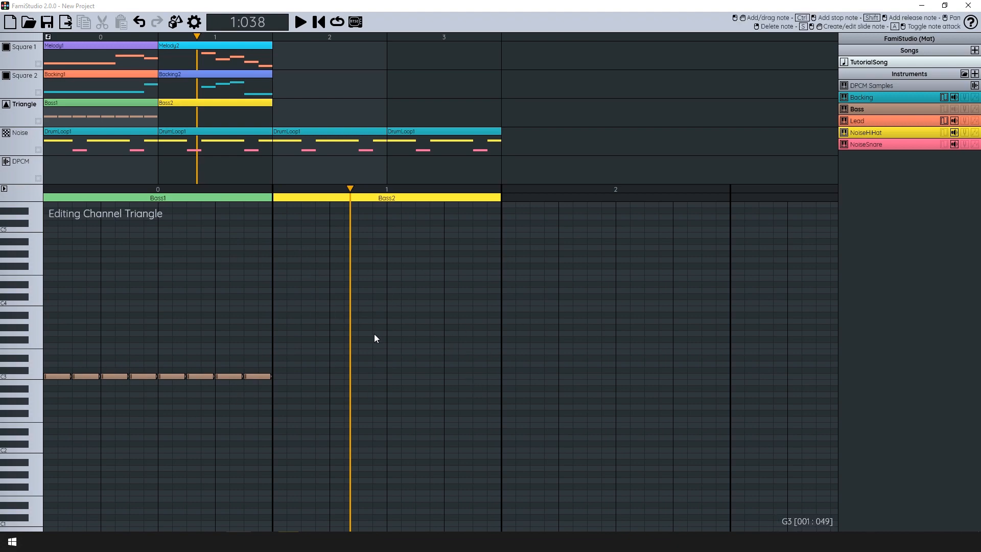
pyautogui.scroll(1, 105, 322)
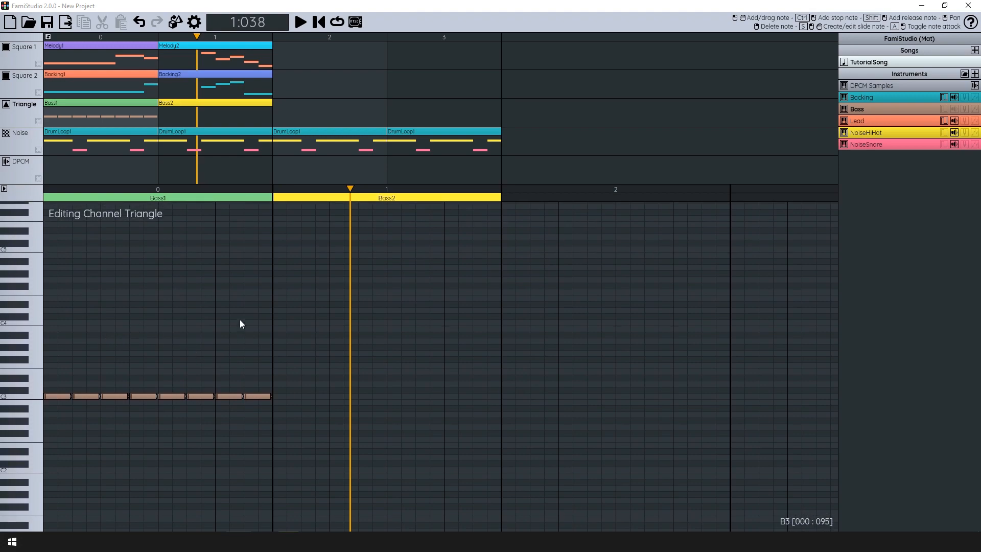
pyautogui.moveTo(266, 191); pyautogui.dragTo(154, 188)
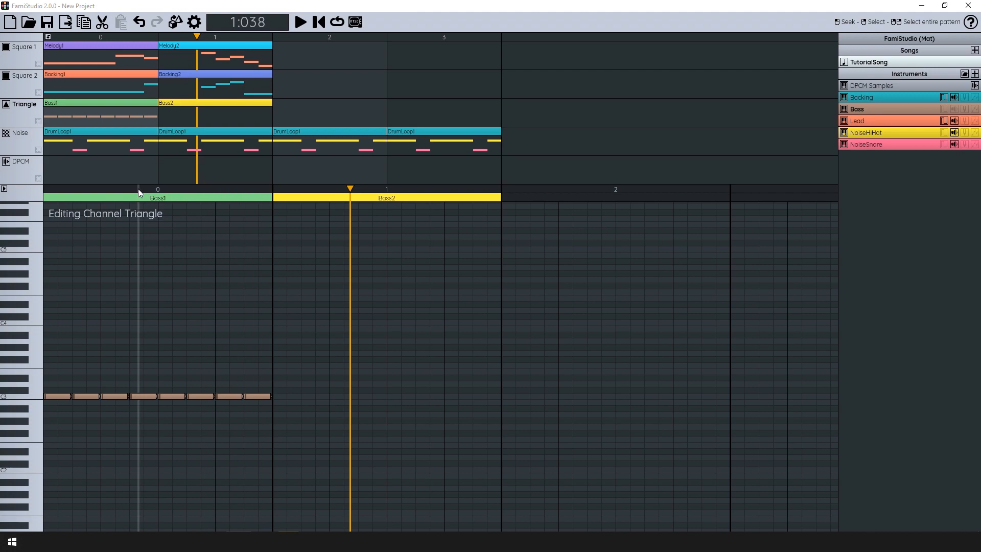
pyautogui.doubleClick(138, 194)
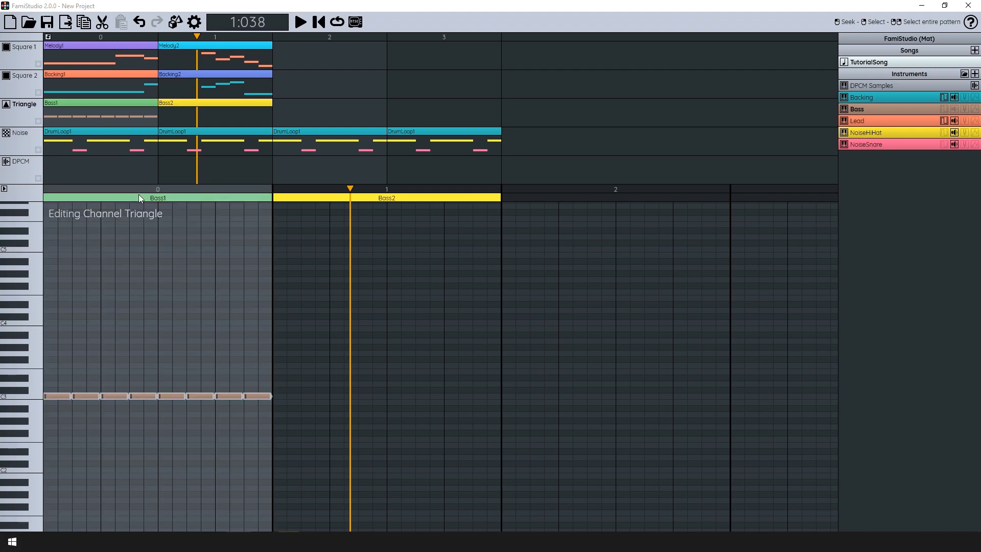
pyautogui.hotkey('ctrl', 'c')
pyautogui.click(328, 194)
pyautogui.doubleClick(369, 199)
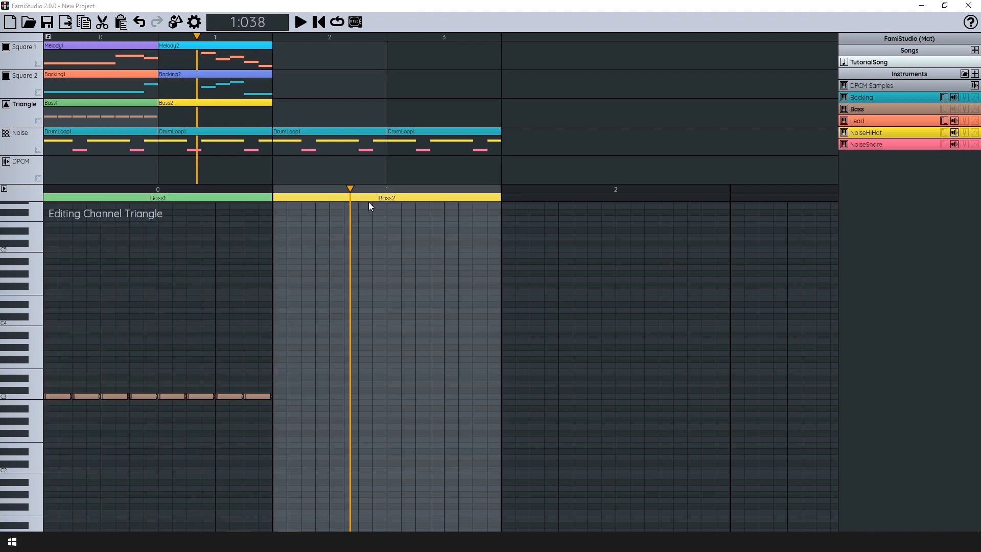
pyautogui.hotkey('ctrl', 'v')
pyautogui.press('Escape')
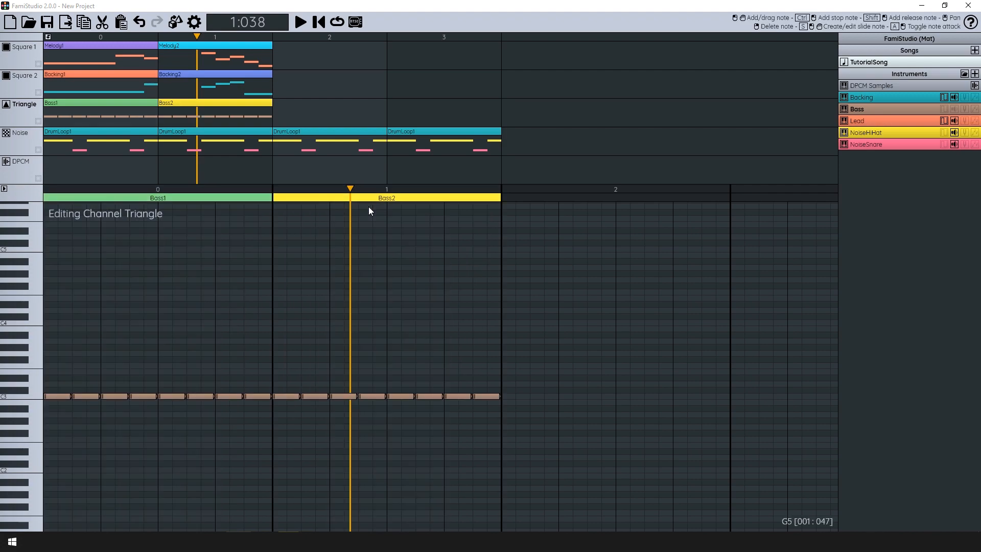
# Select the notes in the first half of Bass2 and transpose them down nine semitones to D#2.
pyautogui.scroll(1, 380, 336)
pyautogui.moveTo(380, 336); pyautogui.dragTo(599, 332)
pyautogui.moveTo(595, 385); pyautogui.dragTo(362, 338)
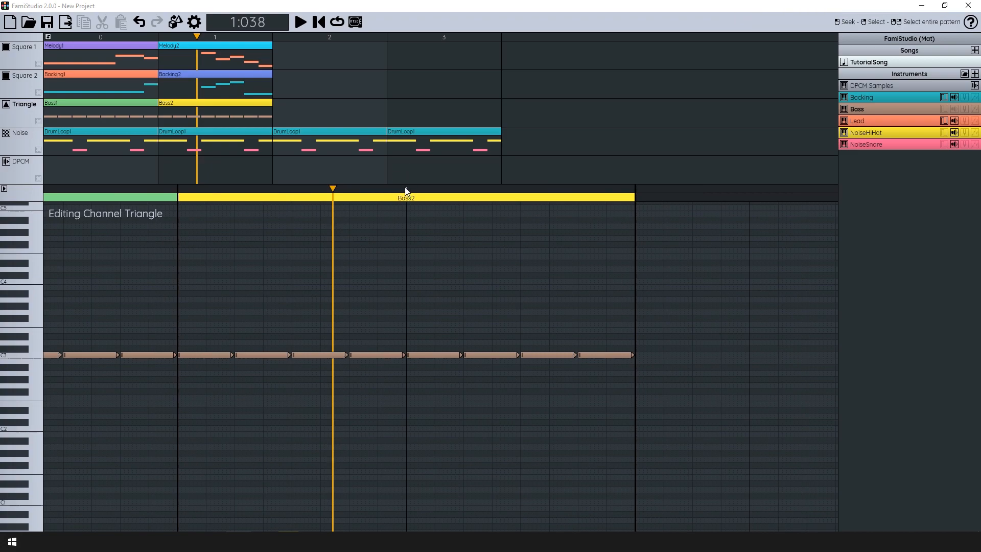
pyautogui.moveTo(406, 192); pyautogui.dragTo(178, 204)
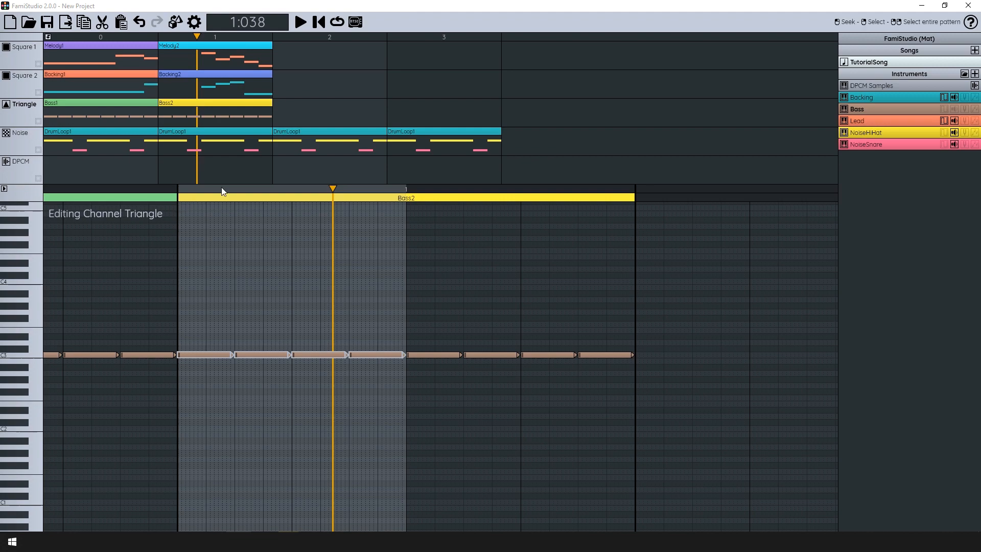
pyautogui.press('Down')
pyautogui.press('Down')
pyautogui.press('Down')
pyautogui.press('Down')
pyautogui.press('Down')
pyautogui.press('Down')
pyautogui.press('Down')
pyautogui.press('Down')
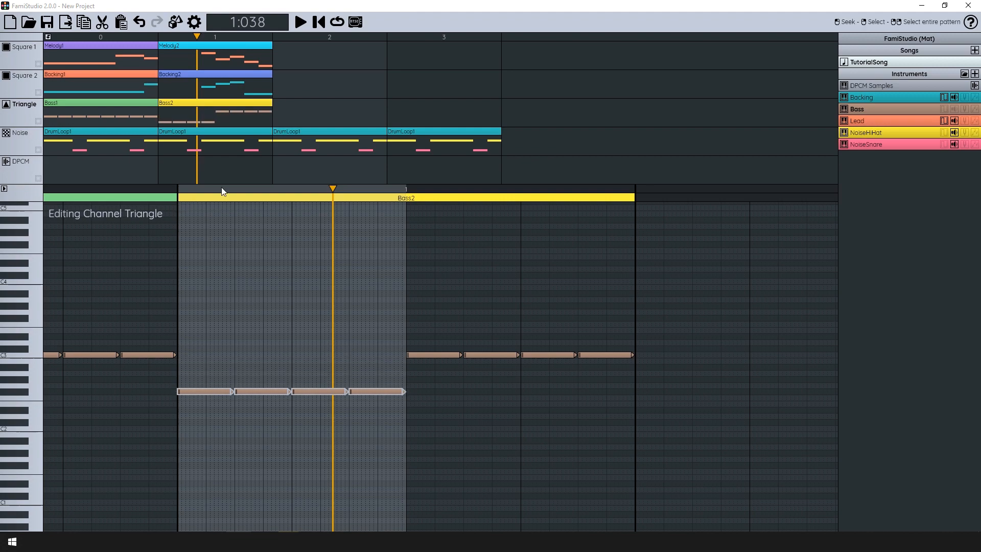
pyautogui.press('Down')
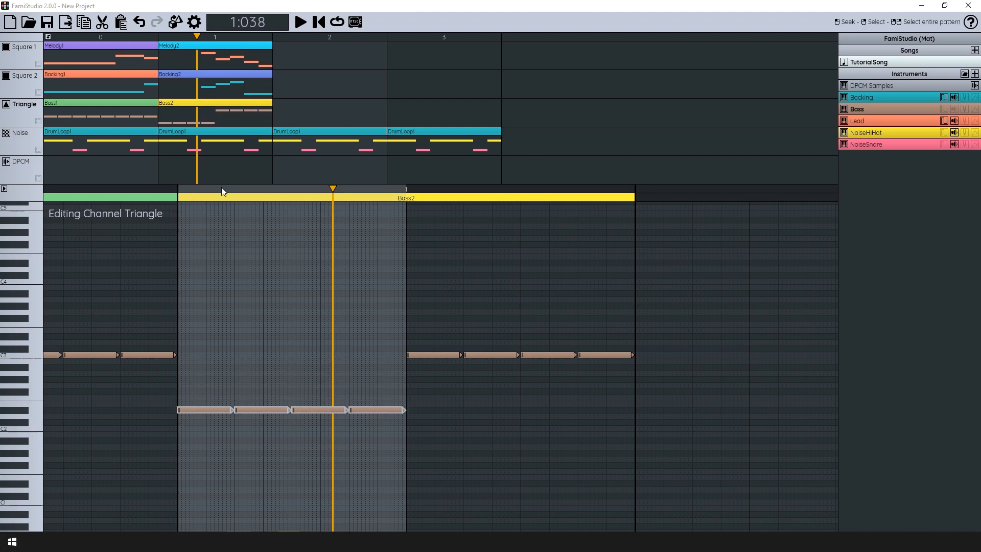
# Select the notes in the second half of Bass2 and transpose them down seven semitones to F2.
pyautogui.scroll(-1, 418, 323)
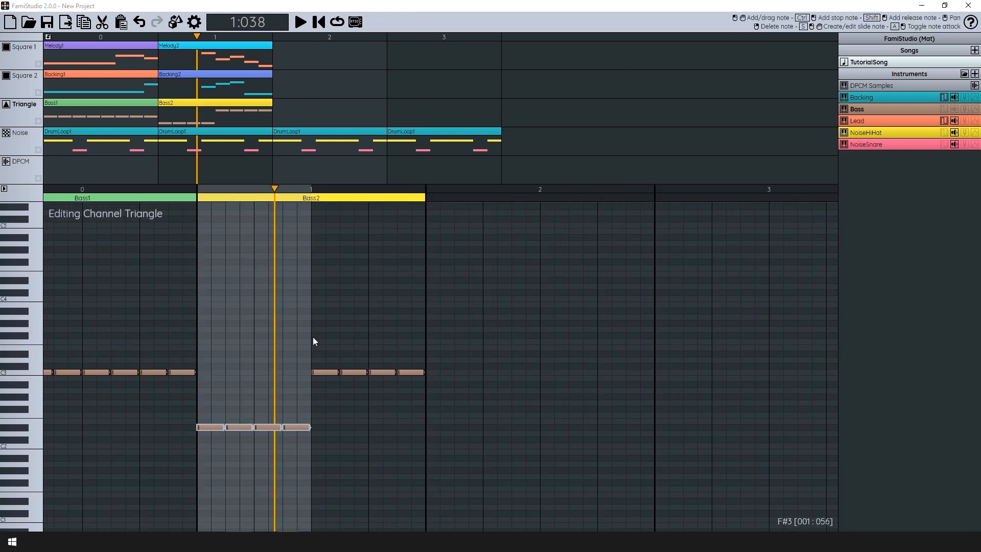
pyautogui.moveTo(313, 338); pyautogui.dragTo(306, 347)
pyautogui.moveTo(305, 189); pyautogui.dragTo(418, 190)
pyautogui.scroll(2, 358, 332)
pyautogui.moveTo(394, 321); pyautogui.dragTo(442, 301)
pyautogui.moveTo(394, 333); pyautogui.dragTo(396, 373)
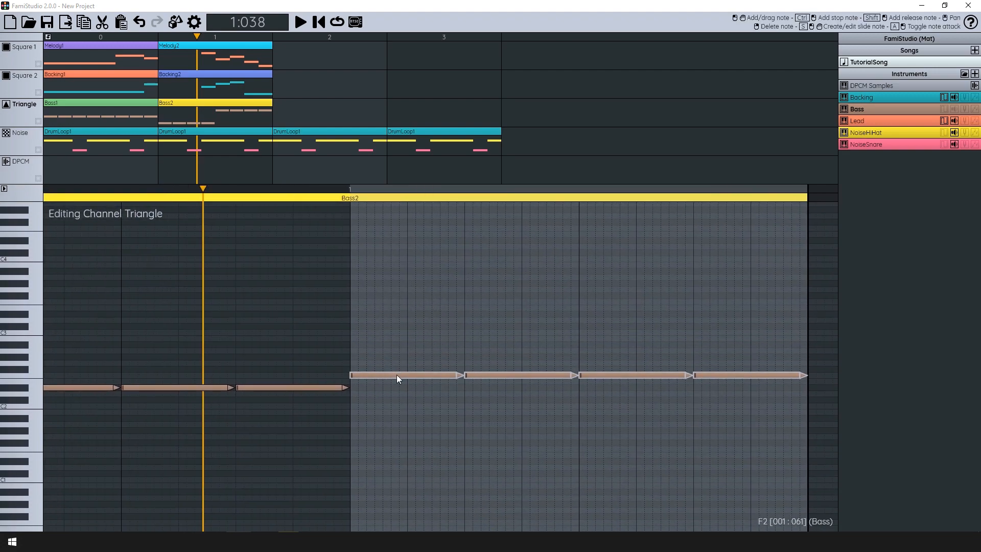
# Play the song from the beginning to hear the transposed bass line, clear the note selection and stop playback.
pyautogui.scroll(-2, 396, 372)
pyautogui.click(319, 22)
pyautogui.click(301, 22)
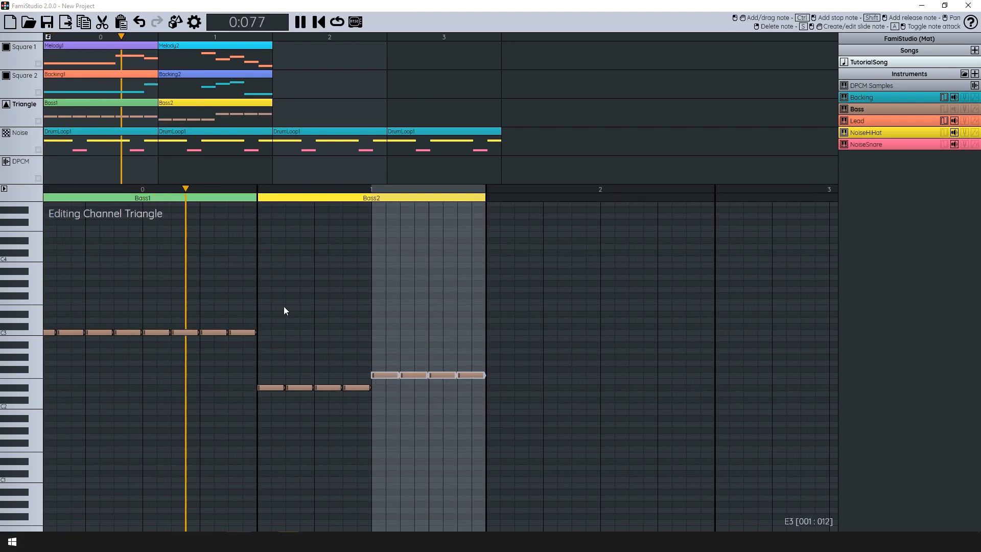
pyautogui.press('Escape')
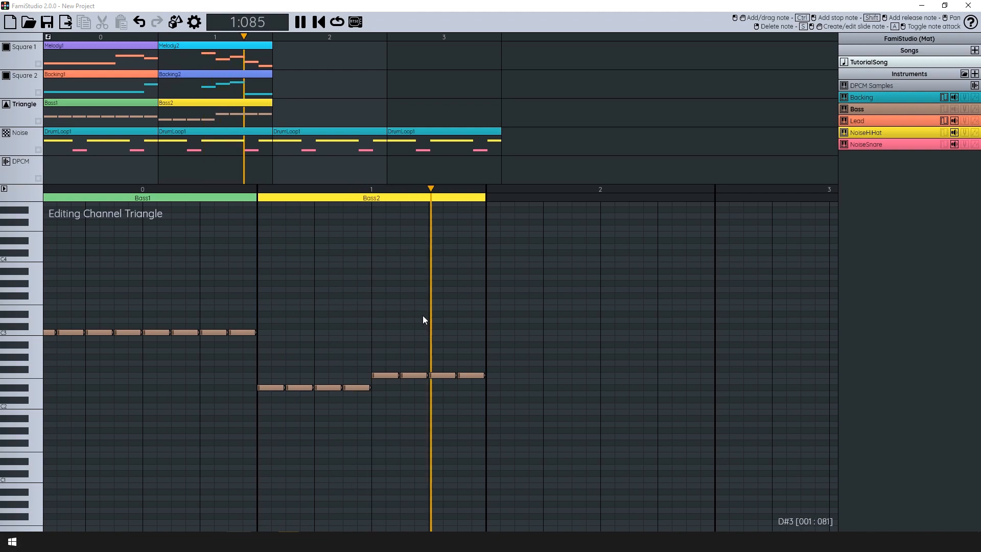
pyautogui.press('space')
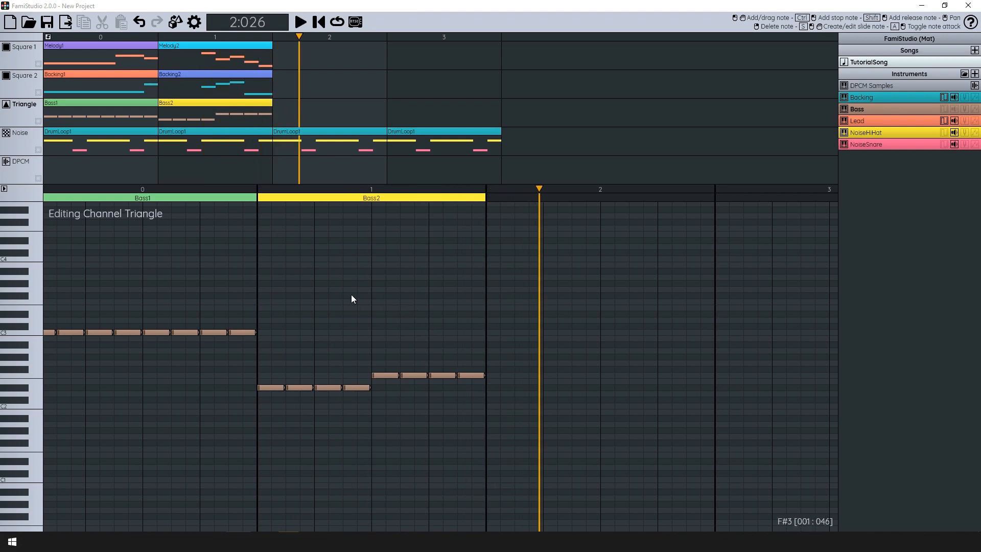
# Select the Bass1 and Bass2 patterns on the Triangle channel and duplicate them into song positions 2 and 3.
pyautogui.click(109, 110)
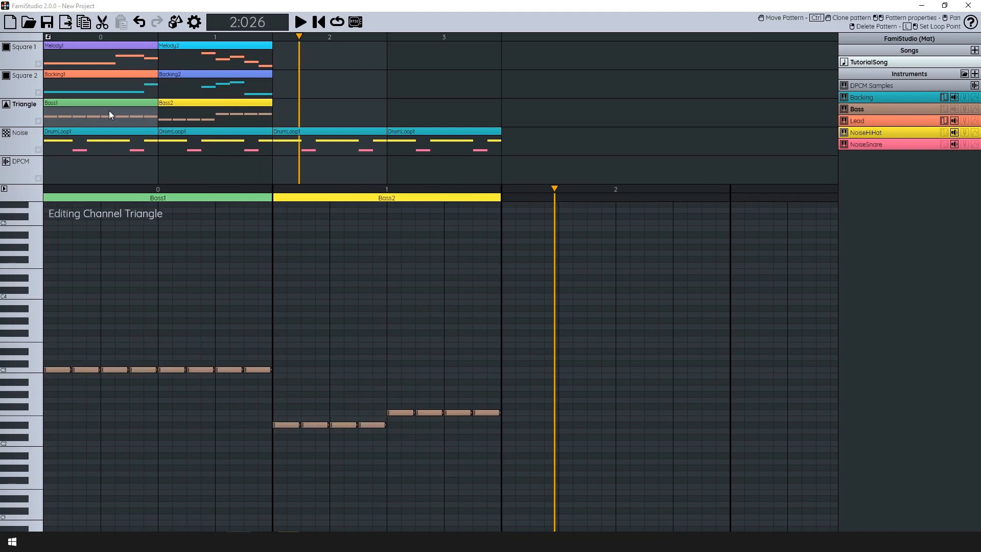
pyautogui.click(240, 113)
pyautogui.click(115, 117)
pyautogui.click(257, 120)
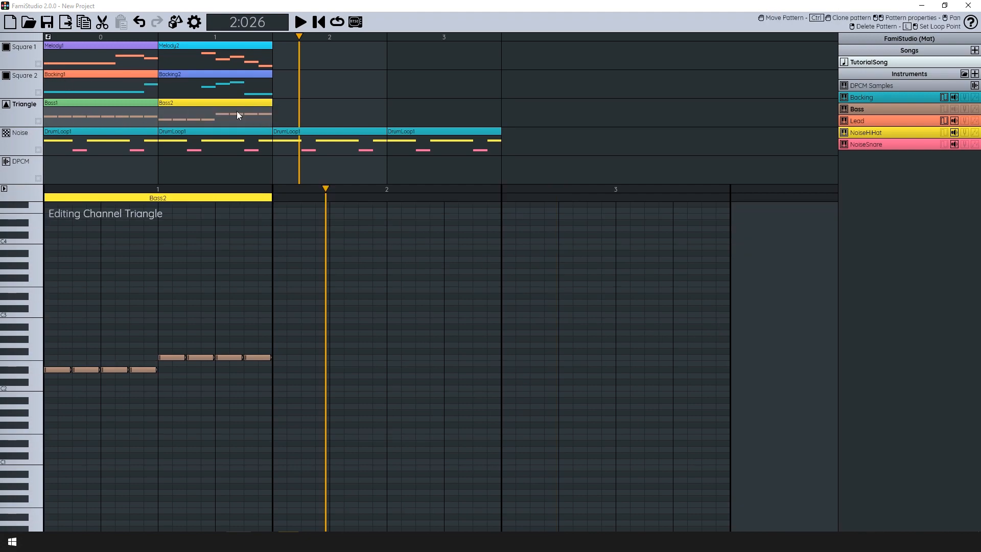
pyautogui.moveTo(115, 113); pyautogui.dragTo(346, 112)
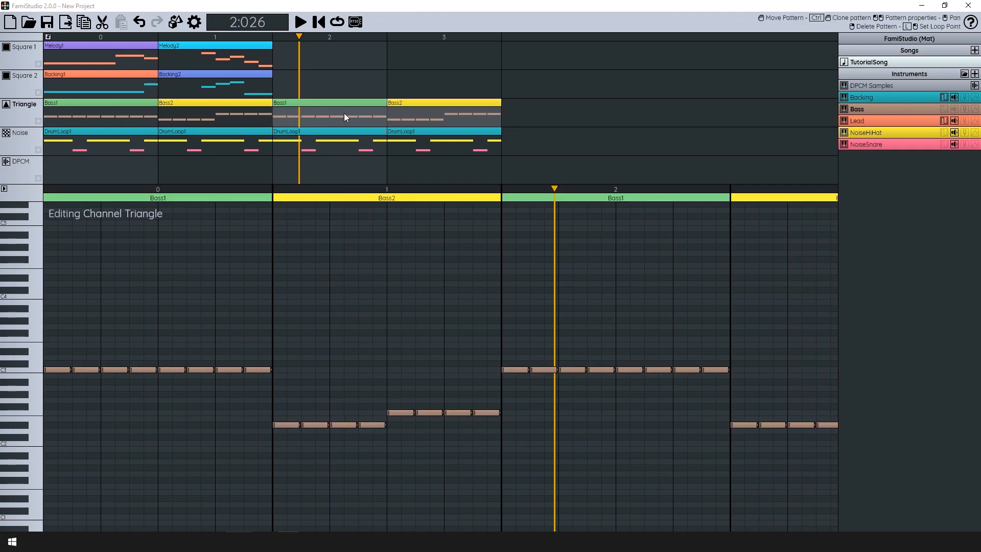
# Add slides in Bass2 from the last F2 note up to C3 and from the last D#2 note up to F2.
pyautogui.scroll(-1, 323, 265)
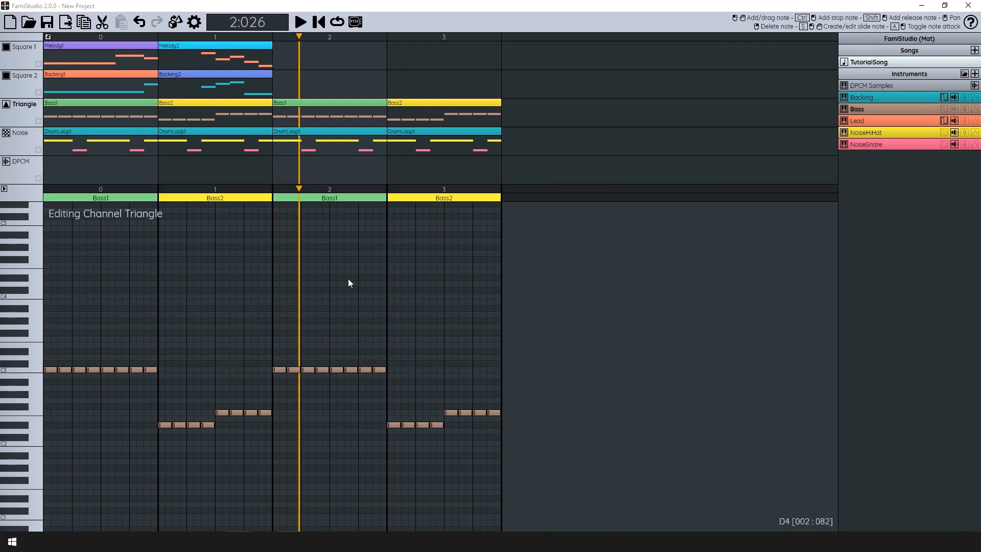
pyautogui.scroll(2, 198, 360)
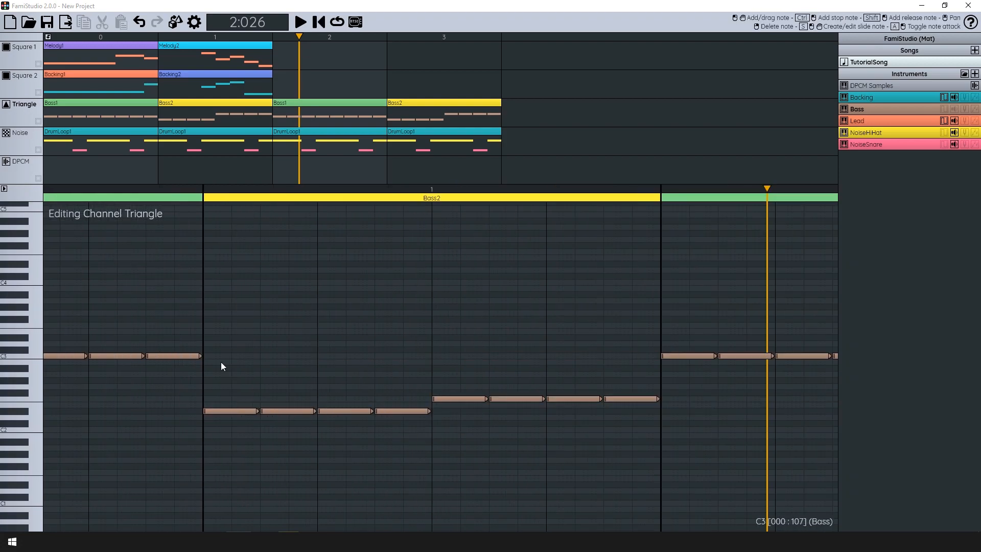
pyautogui.scroll(-1, 401, 360)
pyautogui.moveTo(386, 390); pyautogui.dragTo(389, 352)
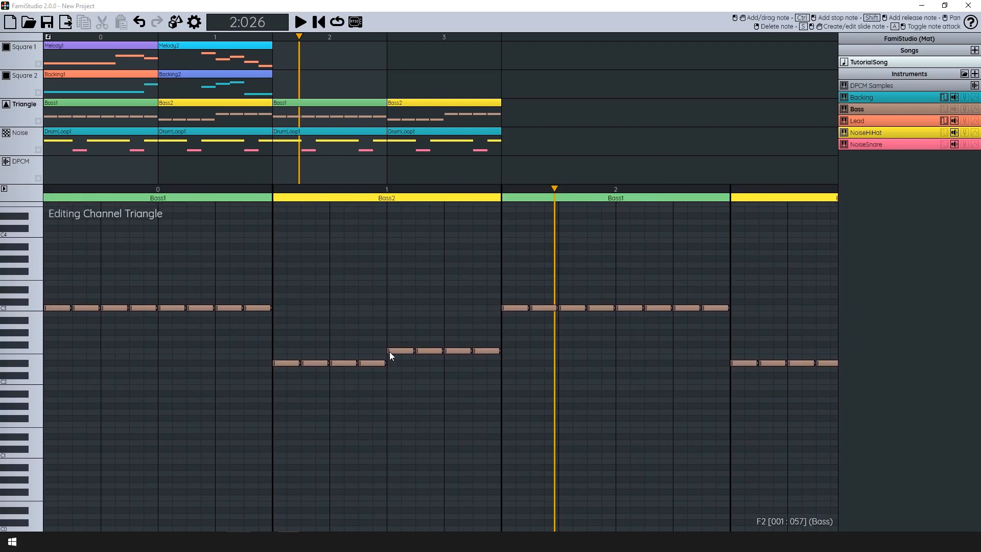
pyautogui.scroll(1, 408, 351)
pyautogui.moveTo(467, 342); pyautogui.dragTo(406, 359)
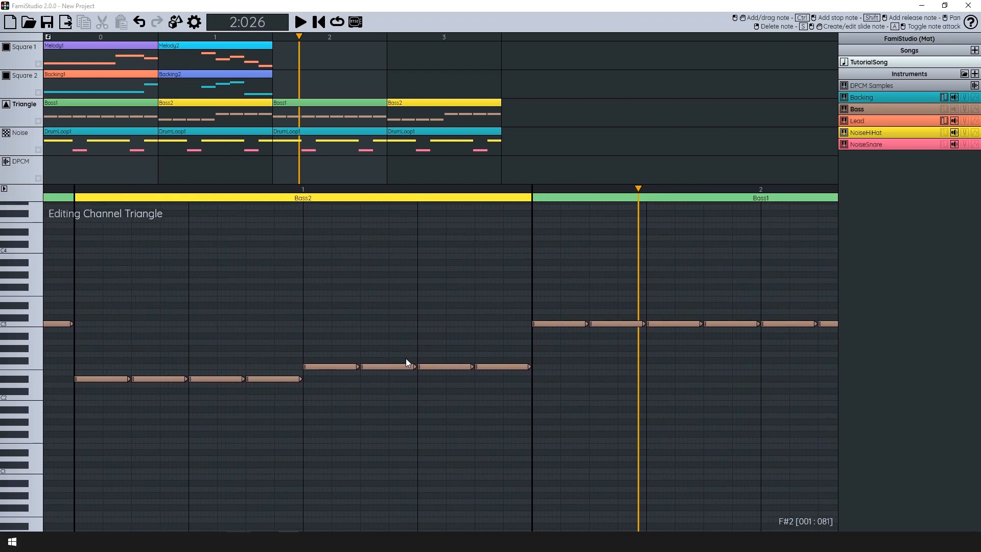
pyautogui.moveTo(348, 405); pyautogui.dragTo(422, 397)
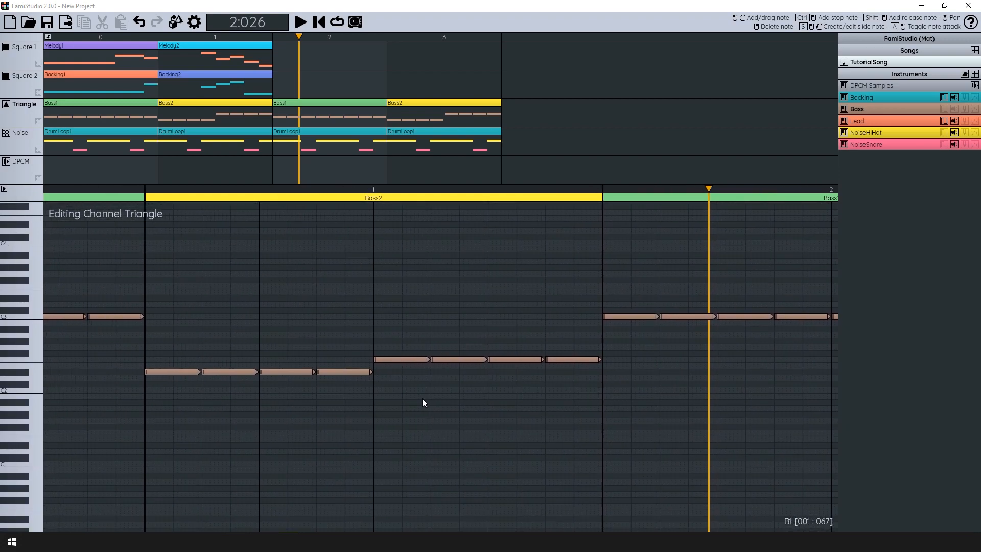
pyautogui.moveTo(607, 388); pyautogui.dragTo(531, 393)
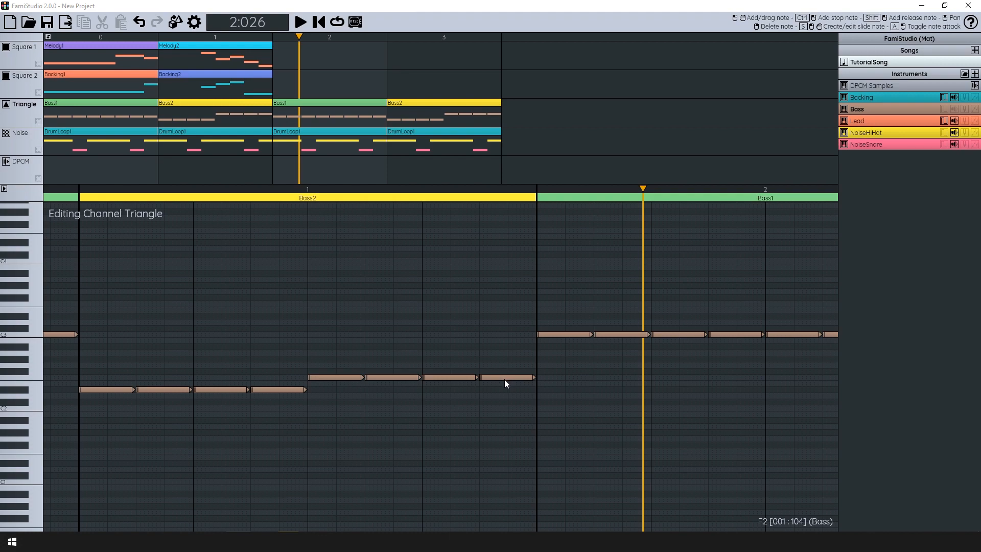
pyautogui.moveTo(522, 378); pyautogui.dragTo(493, 337)
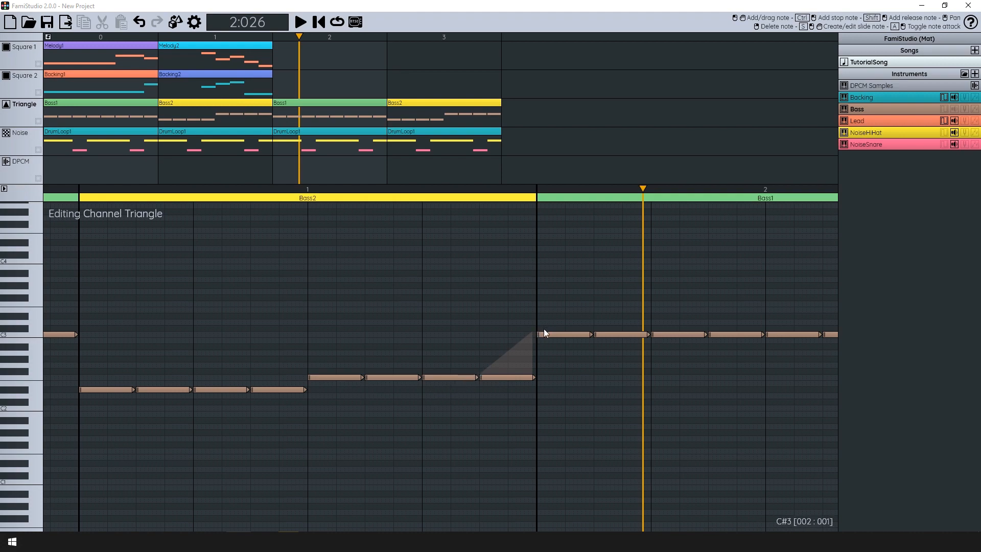
pyautogui.moveTo(245, 411); pyautogui.dragTo(452, 351)
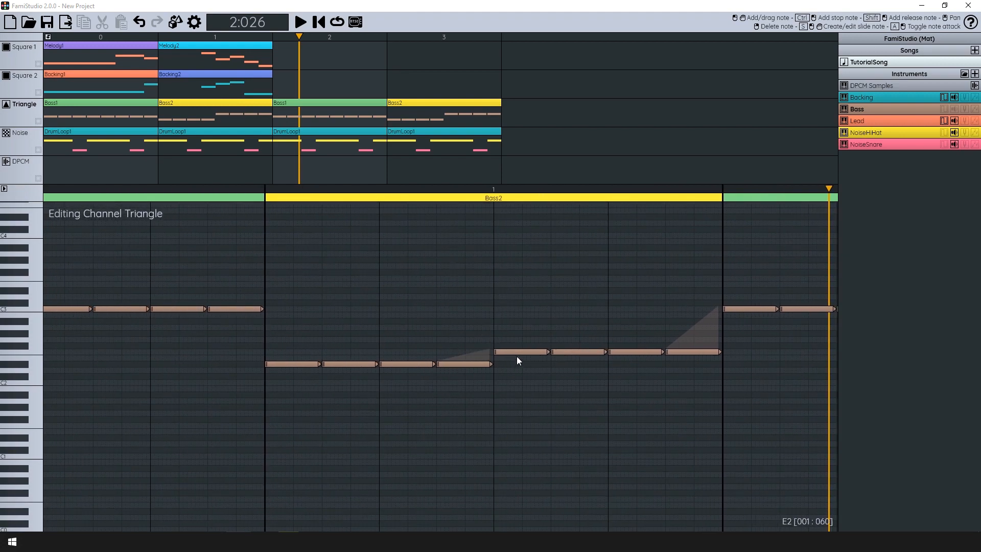
# Play the song from the beginning to hear the bass slides across the repeated patterns, and stop playback.
pyautogui.scroll(-2, 516, 358)
pyautogui.scroll(-1, 493, 364)
pyautogui.scroll(1, 251, 256)
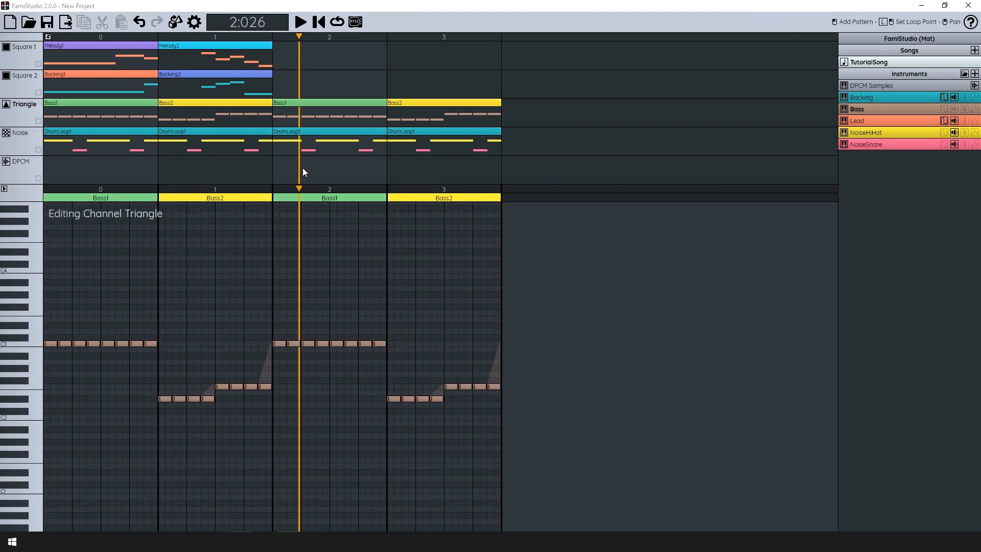
pyautogui.click(317, 25)
pyautogui.click(300, 22)
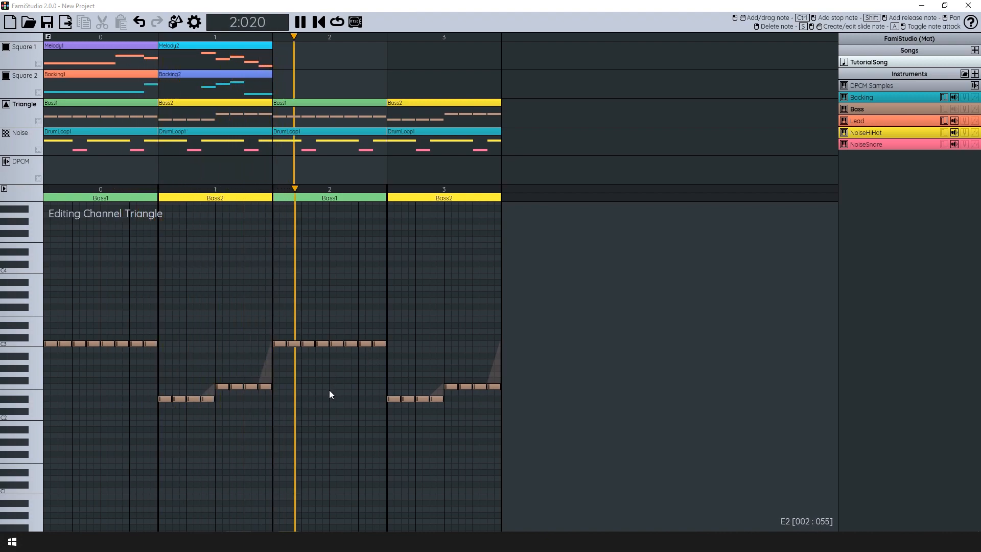
pyautogui.press('space')
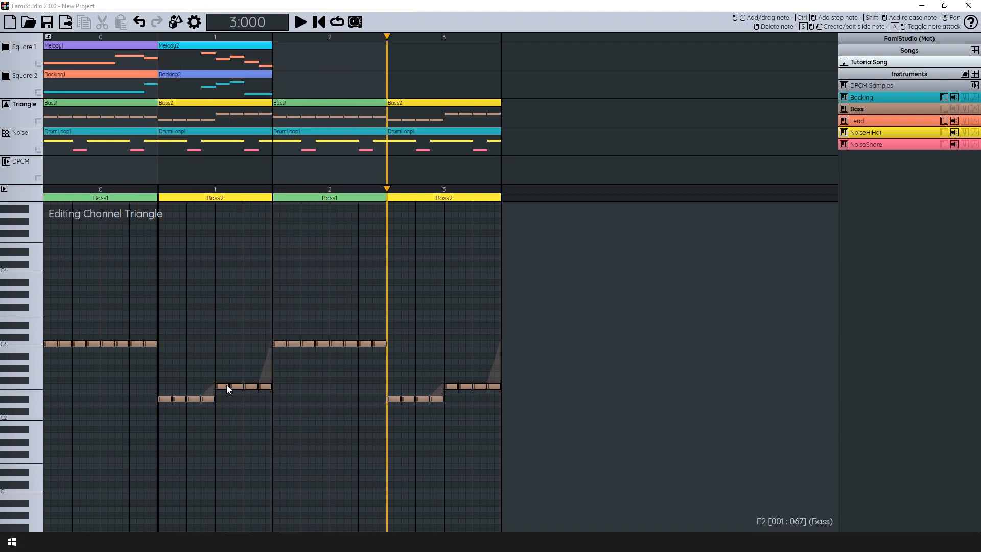
# Select the last two F2 notes of Bass2, transpose them up one octave to F3 and clear the selection.
pyautogui.scroll(2, 245, 380)
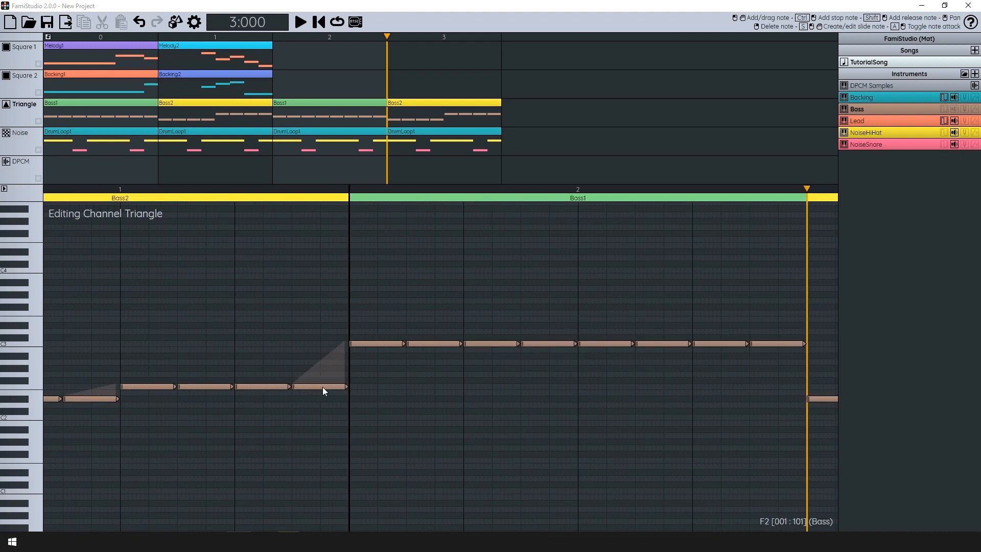
pyautogui.rightClick(349, 192)
pyautogui.moveTo(349, 188); pyautogui.dragTo(236, 189)
pyautogui.scroll(-1, 274, 273)
pyautogui.moveTo(285, 289); pyautogui.dragTo(463, 368)
pyautogui.scroll(1, 453, 353)
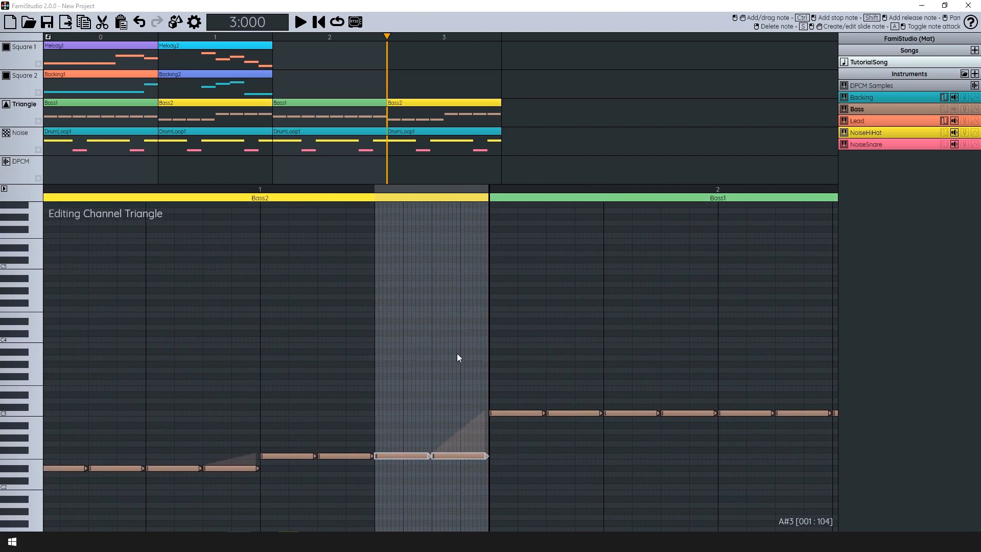
pyautogui.hotkey('ctrl', 'Up')
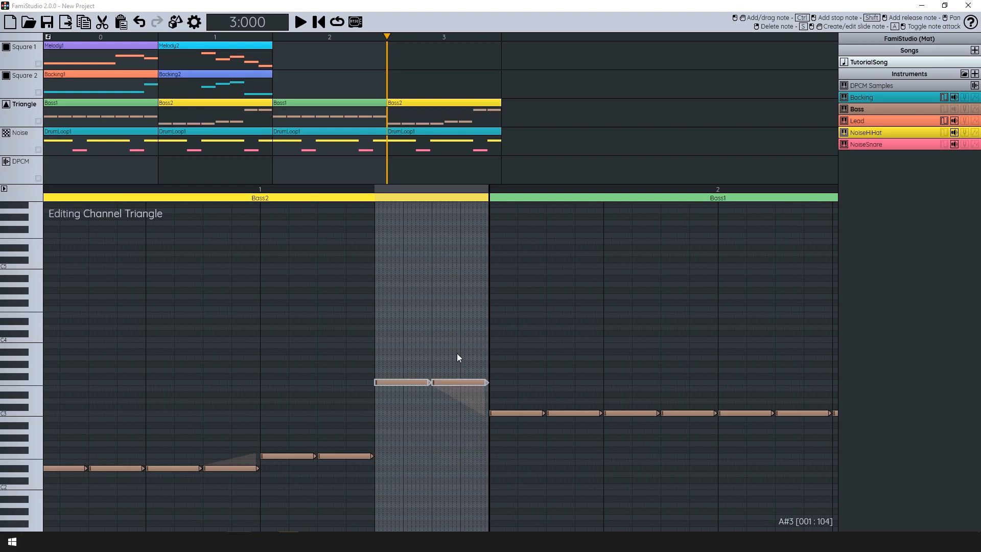
pyautogui.scroll(-1, 484, 376)
pyautogui.scroll(1, 442, 409)
pyautogui.press('Escape')
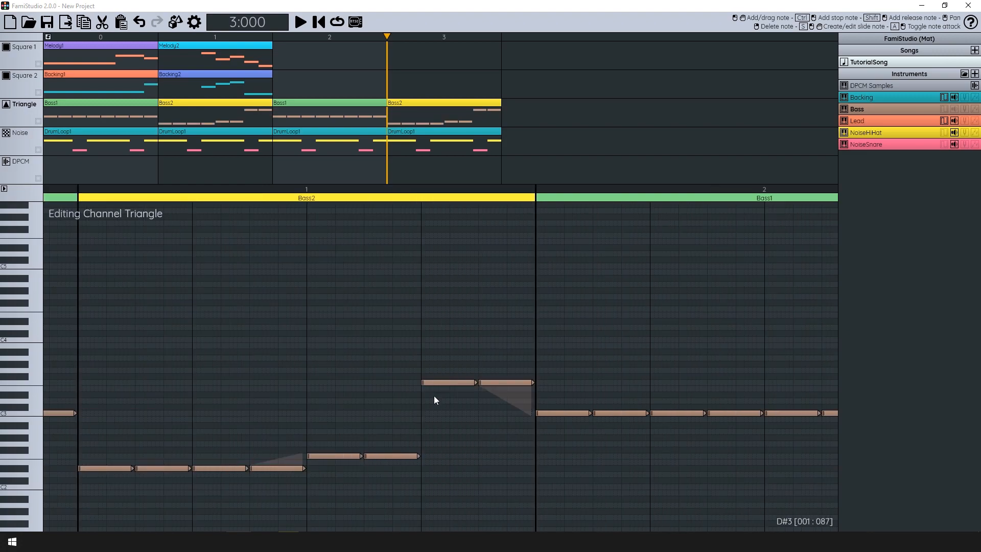
# Add a slide from the last F2 note in the Bass2 pattern up to the higher note that follows it.
pyautogui.scroll(-2, 435, 395)
pyautogui.scroll(-1, 224, 432)
pyautogui.scroll(2, 272, 383)
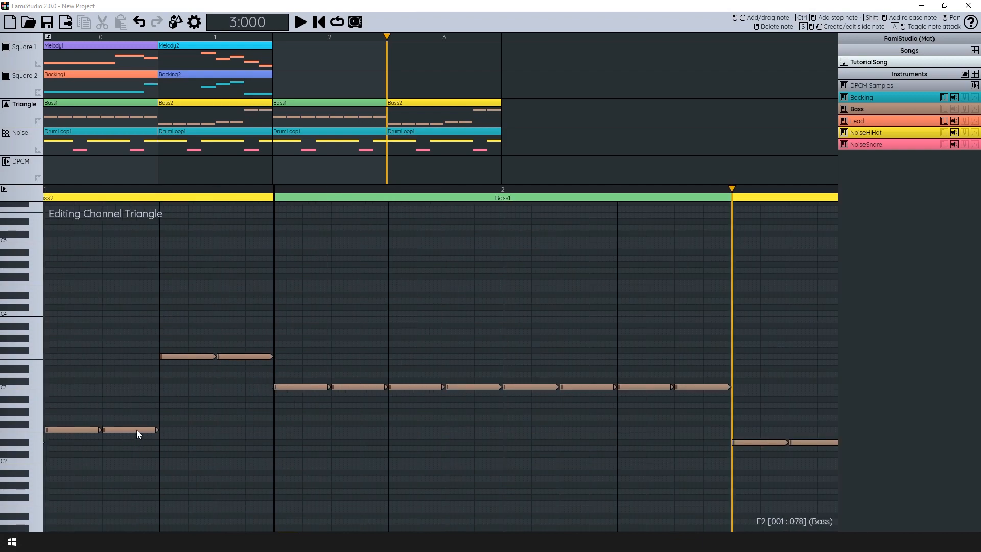
pyautogui.moveTo(130, 353); pyautogui.dragTo(132, 360)
pyautogui.click(132, 360)
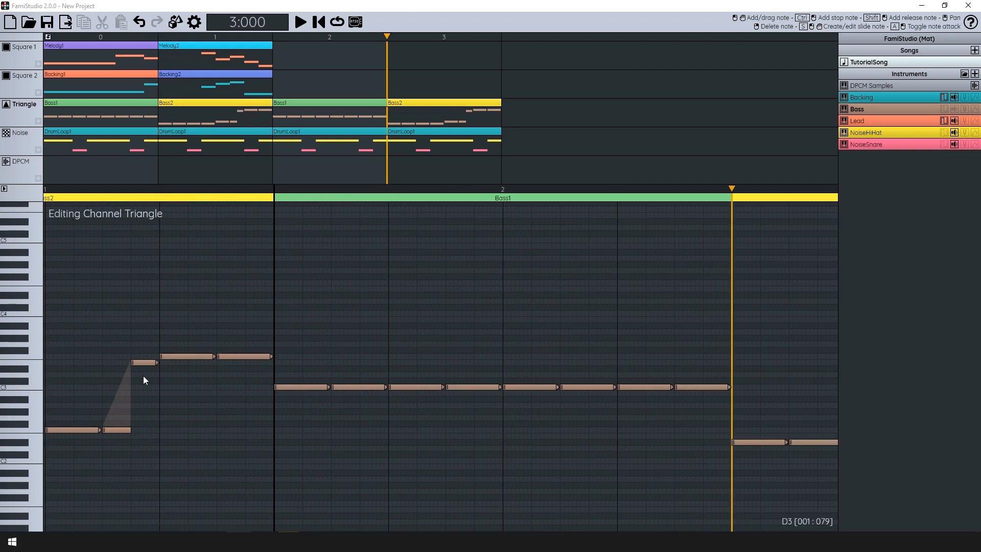
pyautogui.hotkey('ctrl', 'z')
# Play the song to hear the slides in the Triangle bass line and stop playback.
pyautogui.scroll(-2, 225, 381)
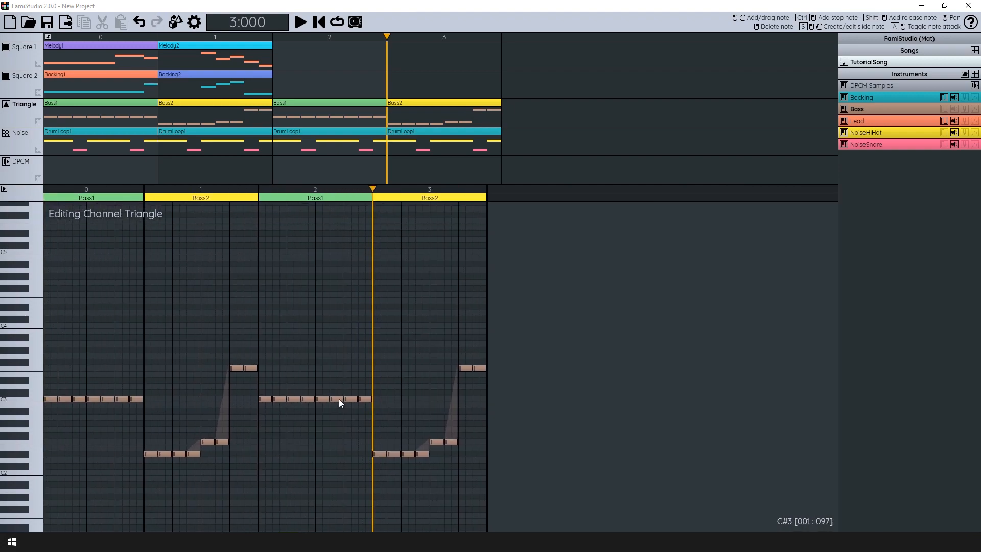
pyautogui.click(319, 22)
pyautogui.click(301, 22)
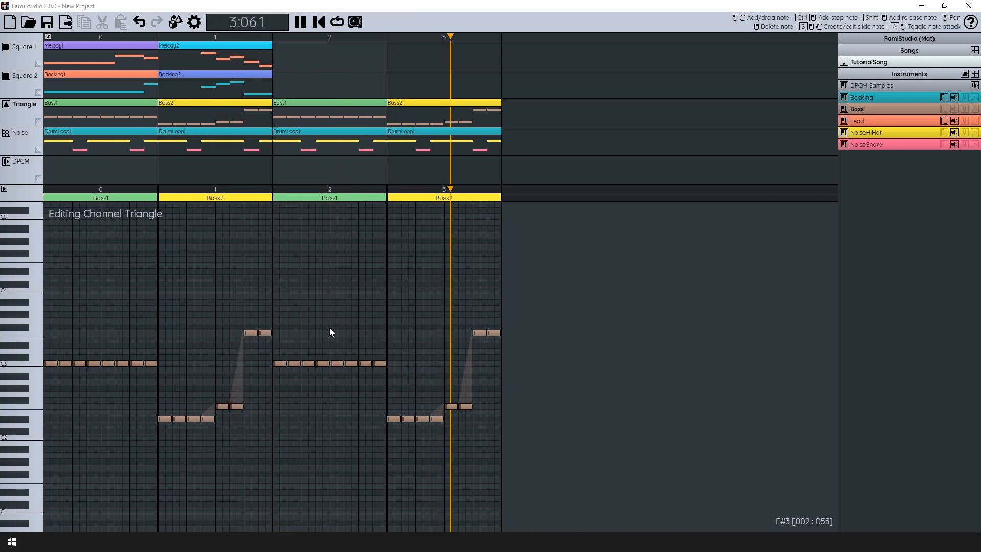
pyautogui.press('space')
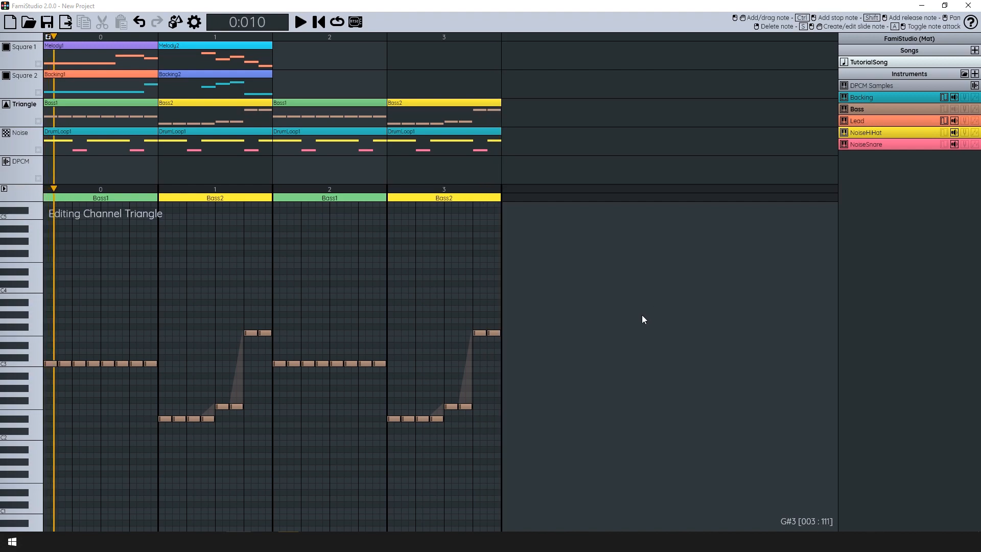
# Save the project.
pyautogui.hotkey('ctrl', 's')
pyautogui.scroll(1, 669, 329)
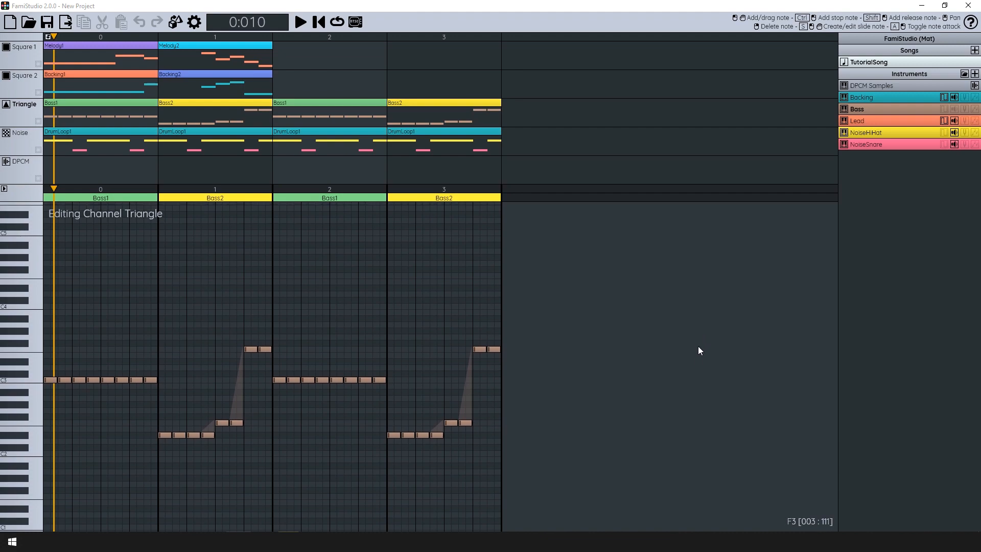
pyautogui.scroll(-1, 725, 329)
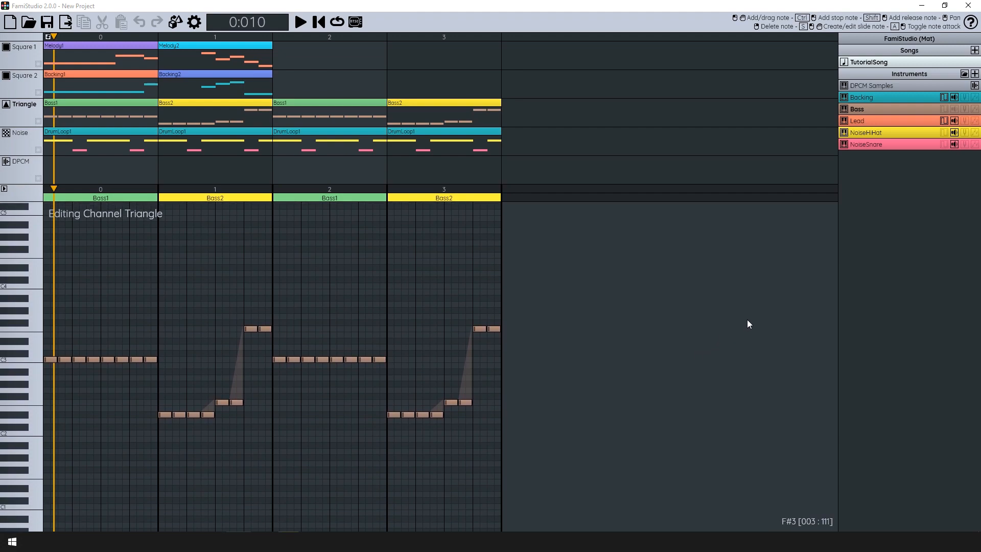
# Add a new instrument and name it BassDrum.
pyautogui.click(975, 75)
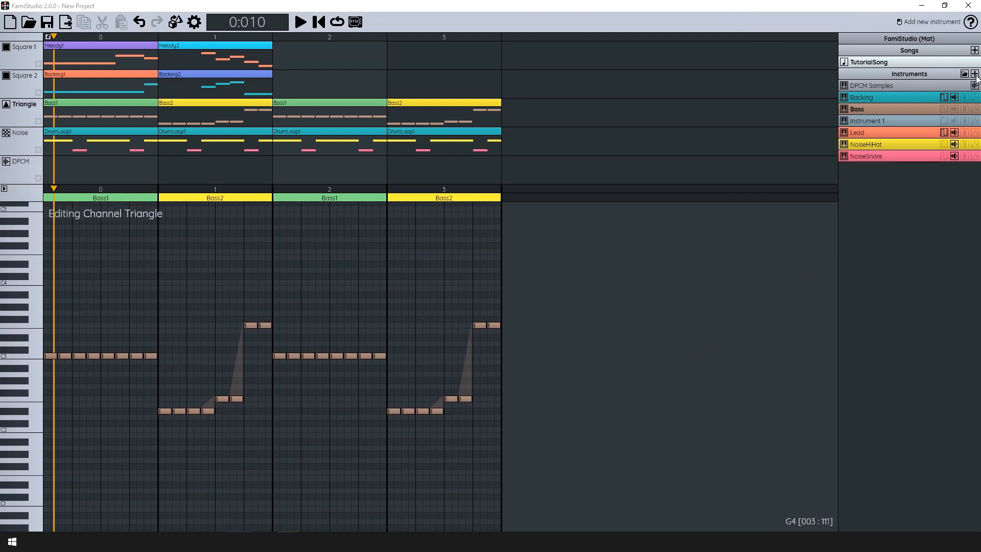
pyautogui.doubleClick(889, 121)
pyautogui.write('BassDrum')
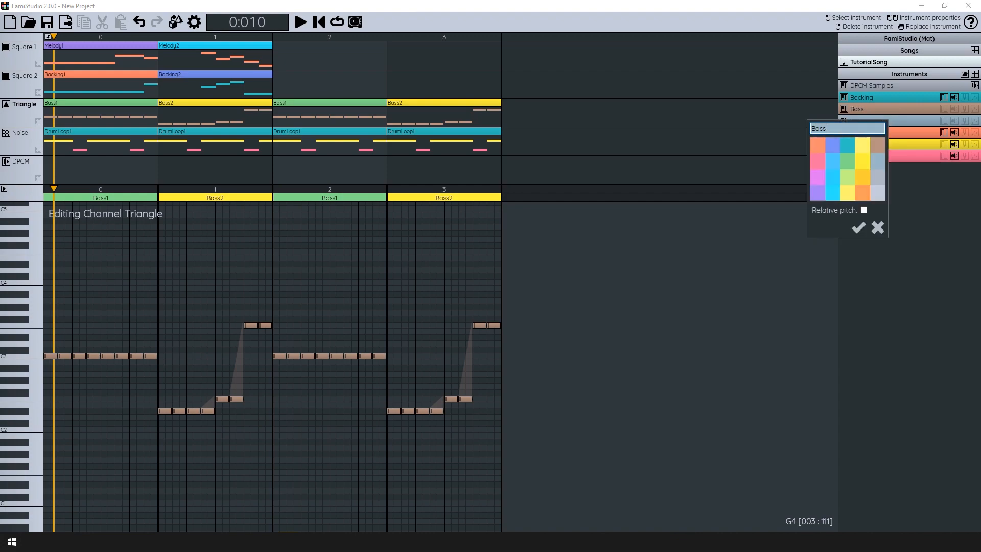
pyautogui.press('Return')
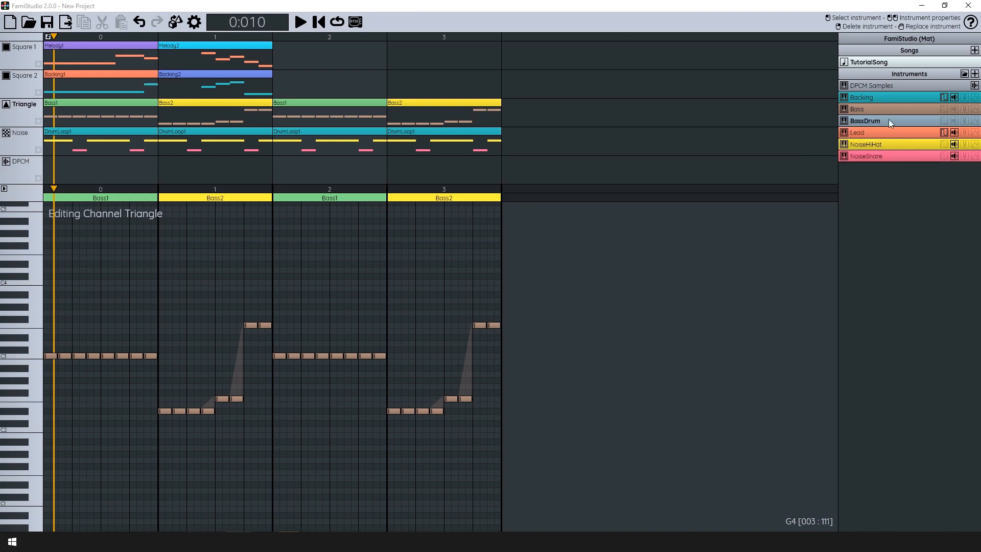
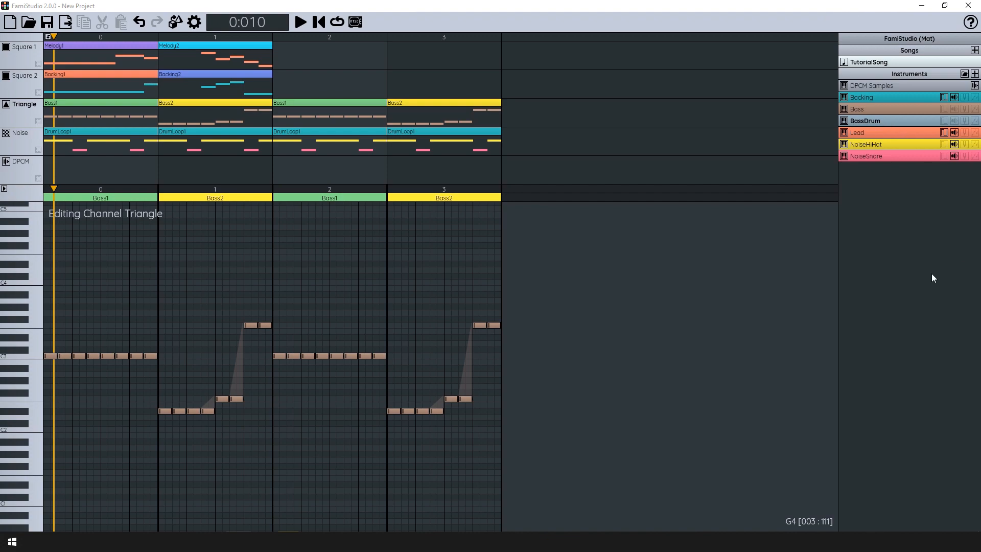
# Open the BassDrum instrument's pitch envelope and lengthen it to about 20 frames.
pyautogui.click(965, 122)
pyautogui.moveTo(271, 182); pyautogui.dragTo(261, 177)
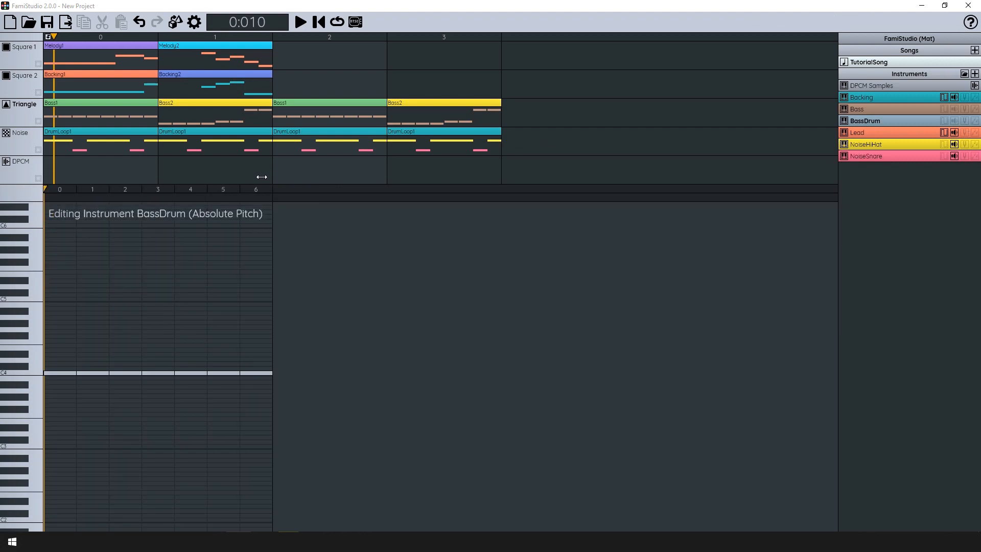
pyautogui.moveTo(155, 269); pyautogui.dragTo(233, 353)
pyautogui.scroll(-2, 234, 341)
pyautogui.moveTo(67, 283); pyautogui.dragTo(72, 313)
pyautogui.moveTo(104, 188); pyautogui.dragTo(211, 184)
pyautogui.moveTo(182, 299); pyautogui.dragTo(180, 305)
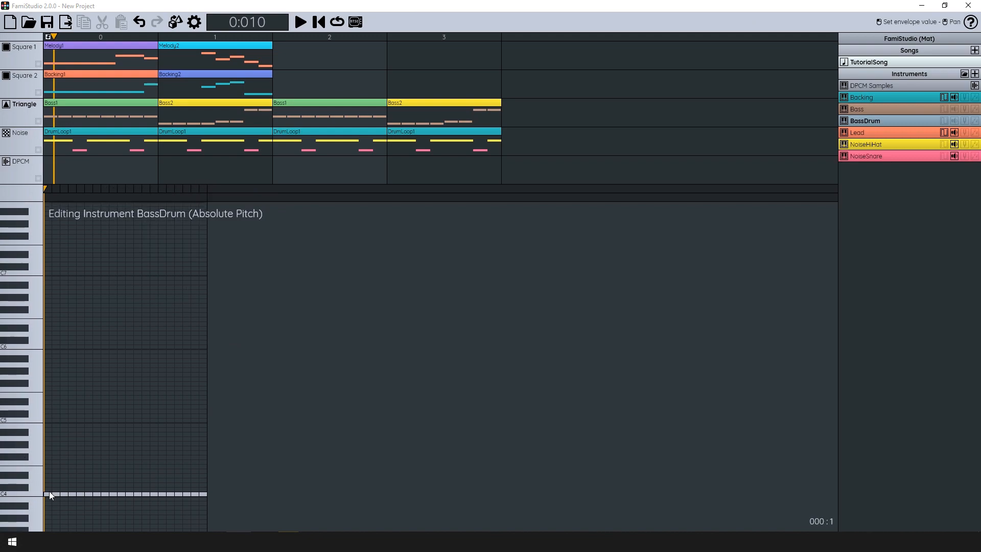
# Draw a steadily rising ramp across the pitch envelope and audition it at C4 and C5.
pyautogui.moveTo(47, 496)
pyautogui.mouseDown()
pyautogui.moveTo(151, 288)
pyautogui.moveTo(277, 80)
pyautogui.mouseUp()
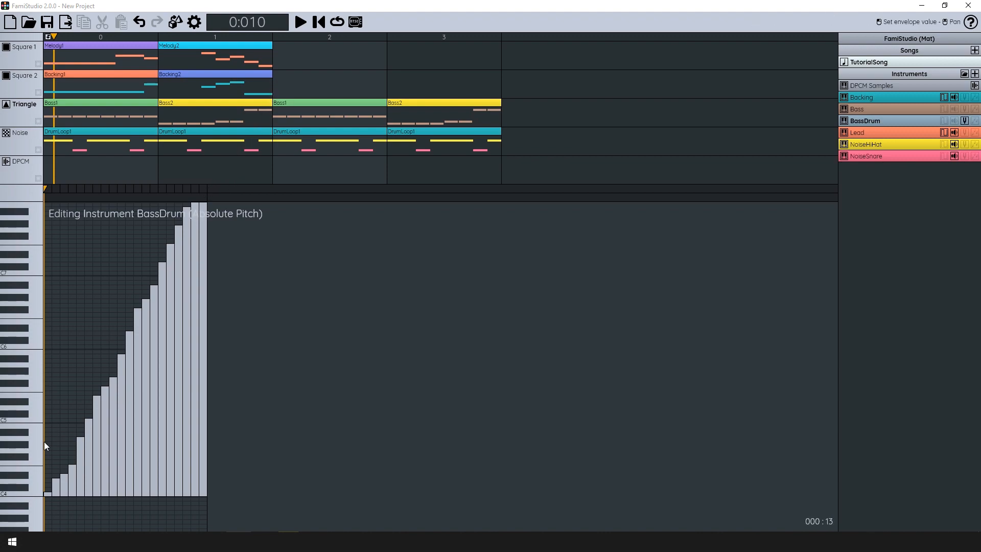
pyautogui.click(35, 494)
pyautogui.moveTo(119, 483); pyautogui.dragTo(189, 516)
pyautogui.click(30, 490)
pyautogui.click(29, 419)
# Redraw the pitch envelope as a rising ramp over 15 frames and audition it at C4.
pyautogui.moveTo(50, 491); pyautogui.dragTo(166, 187)
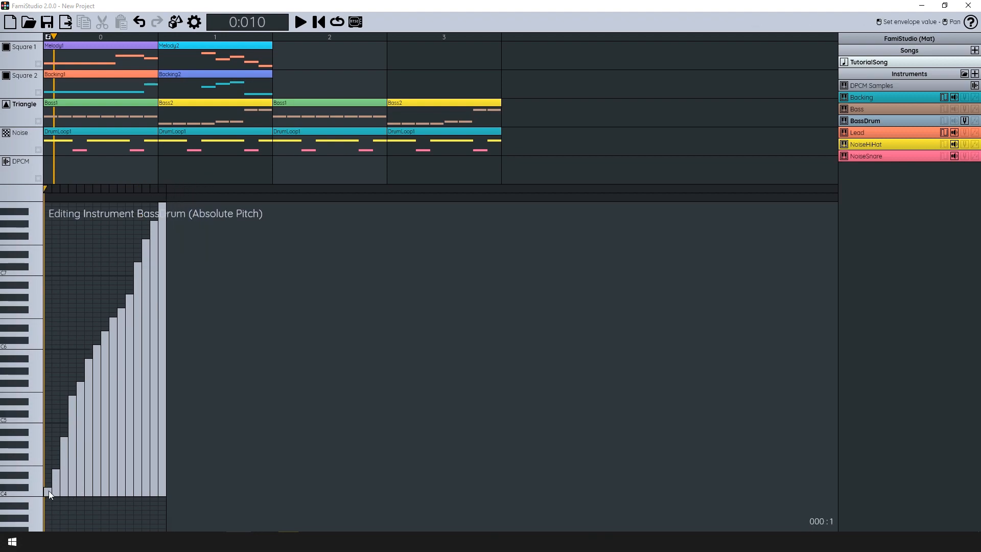
pyautogui.moveTo(49, 491); pyautogui.dragTo(142, 259)
pyautogui.click(32, 493)
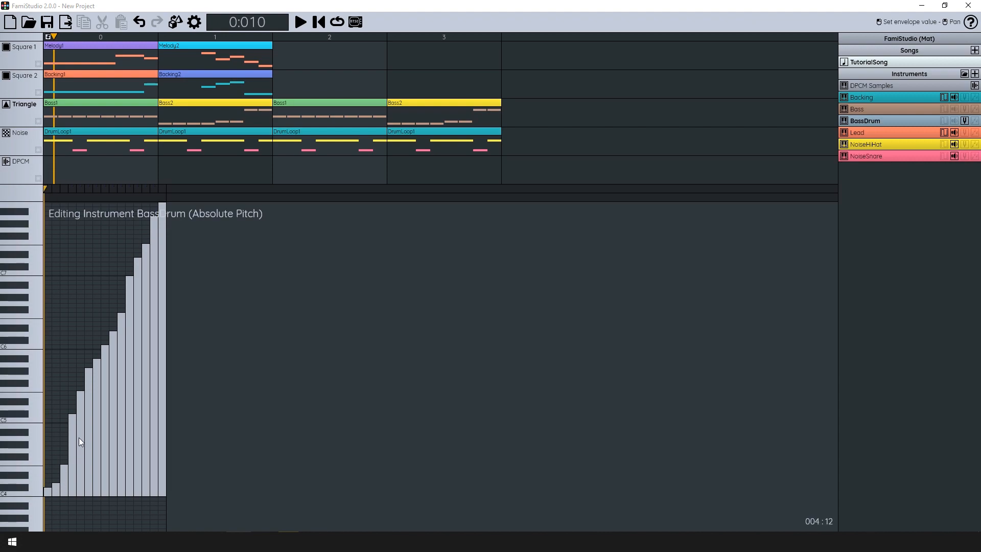
# Examine the rising pitch values frame by frame and audition the BassDrum at C5.
pyautogui.moveTo(82, 460); pyautogui.dragTo(143, 492)
pyautogui.moveTo(132, 430); pyautogui.dragTo(384, 80)
pyautogui.moveTo(166, 501); pyautogui.dragTo(261, 551)
pyautogui.scroll(5, 192, 382)
pyautogui.scroll(1, 120, 267)
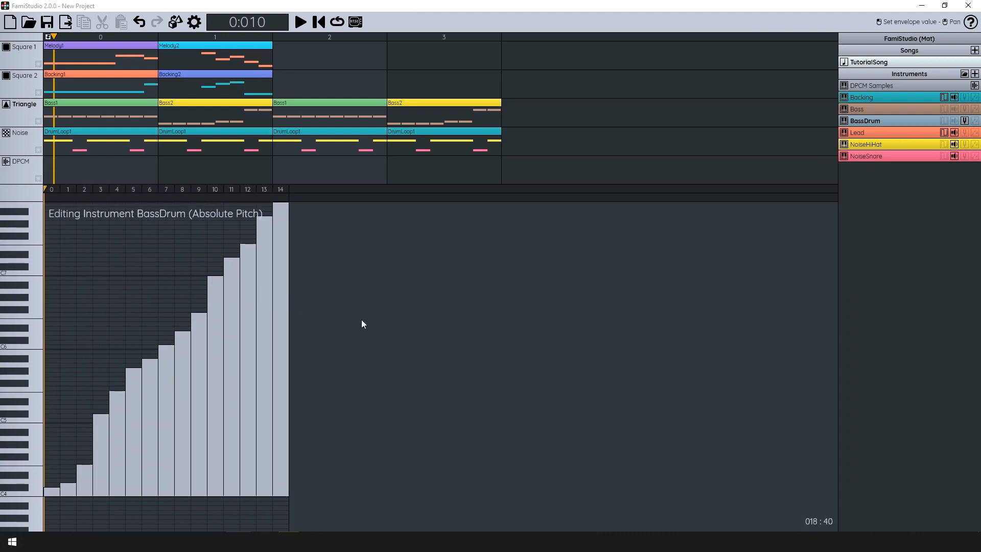
pyautogui.scroll(1, 220, 330)
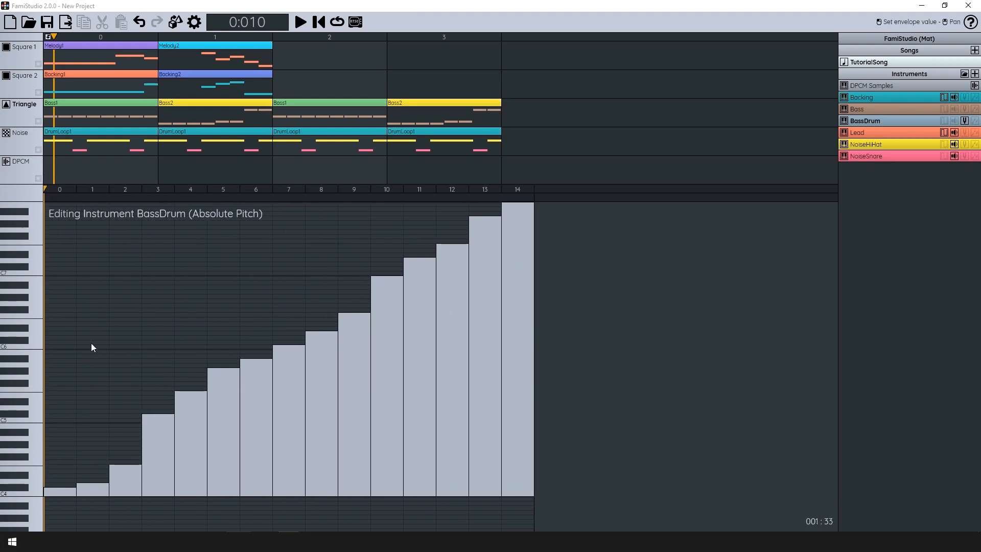
pyautogui.click(38, 418)
pyautogui.moveTo(373, 313); pyautogui.dragTo(498, 433)
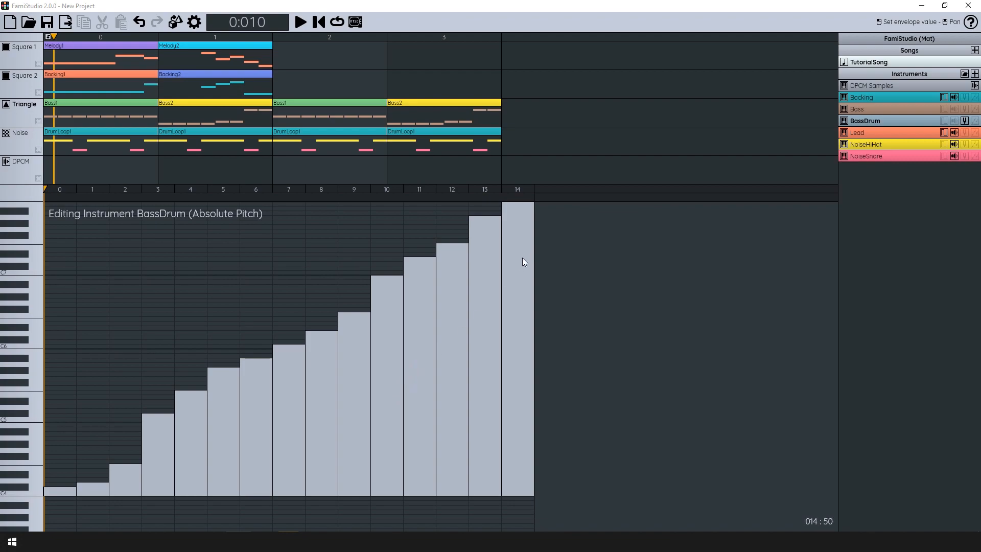
pyautogui.scroll(-1, 235, 284)
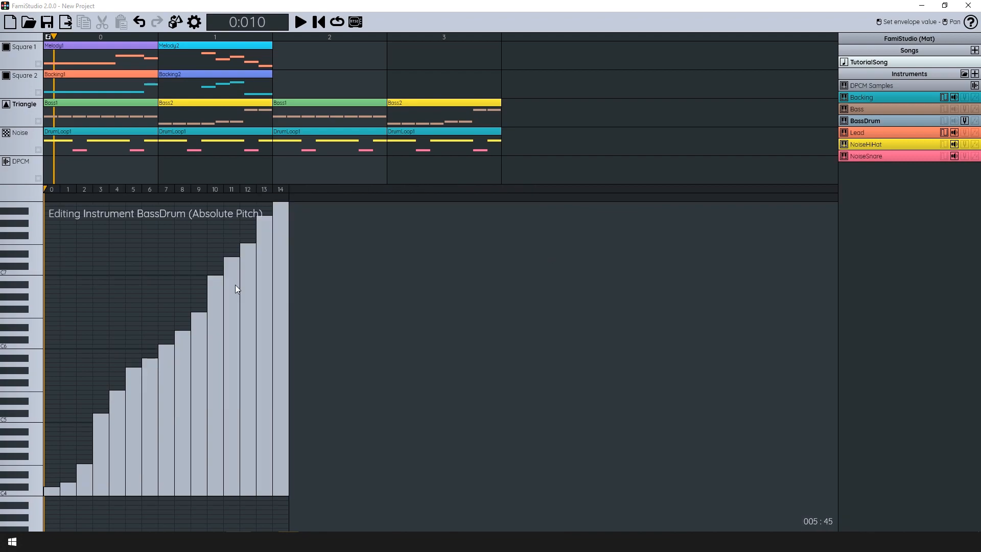
# Enable relative pitch for the BassDrum instrument without converting its existing pitch envelope.
pyautogui.doubleClick(894, 121)
pyautogui.click(871, 212)
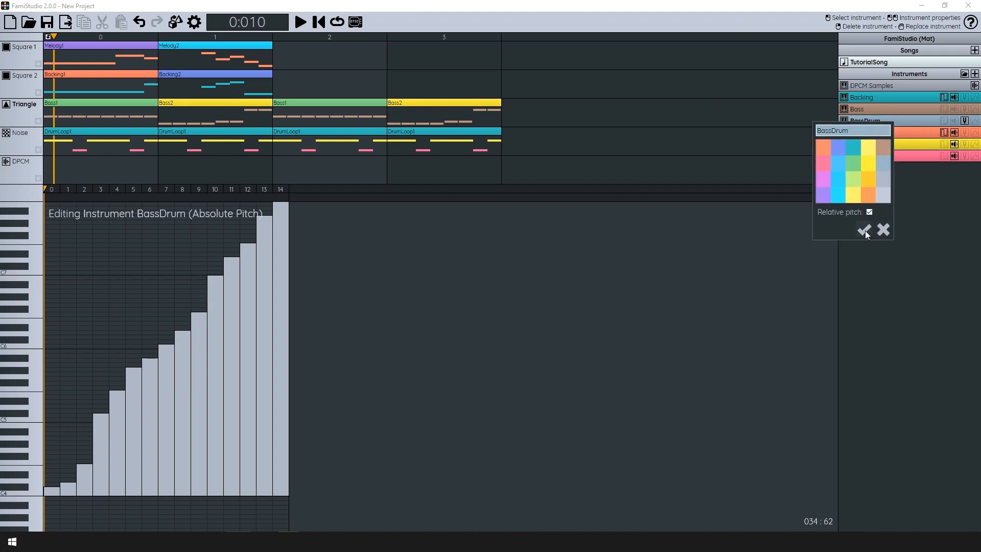
pyautogui.click(865, 230)
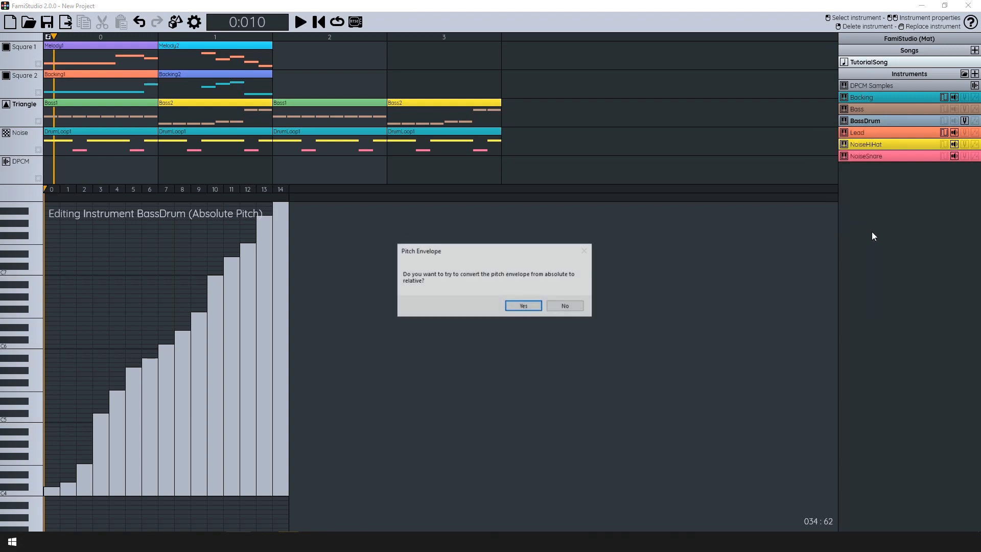
pyautogui.click(564, 306)
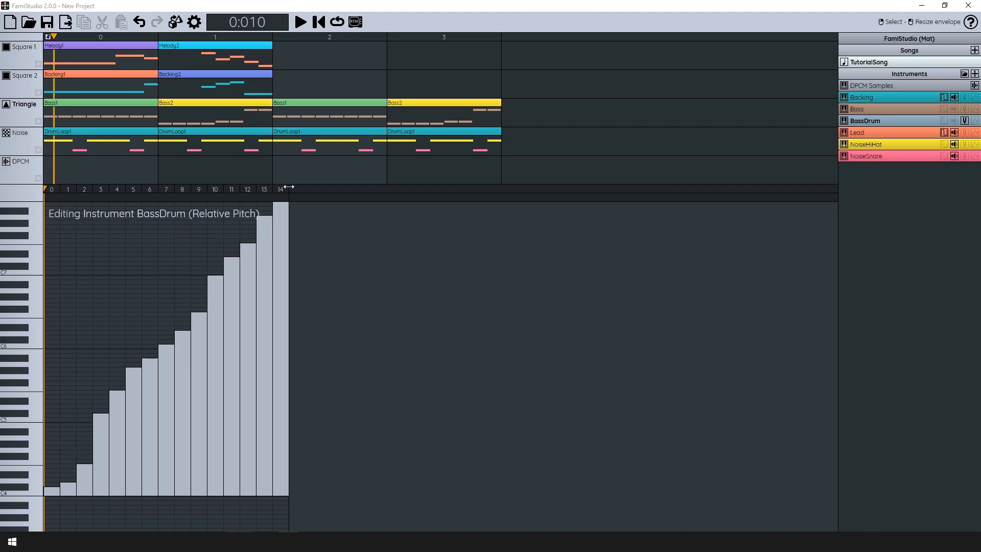
# Shorten the pitch envelope to seven frames and level all of them at a value of about 15.
pyautogui.moveTo(288, 188); pyautogui.dragTo(159, 187)
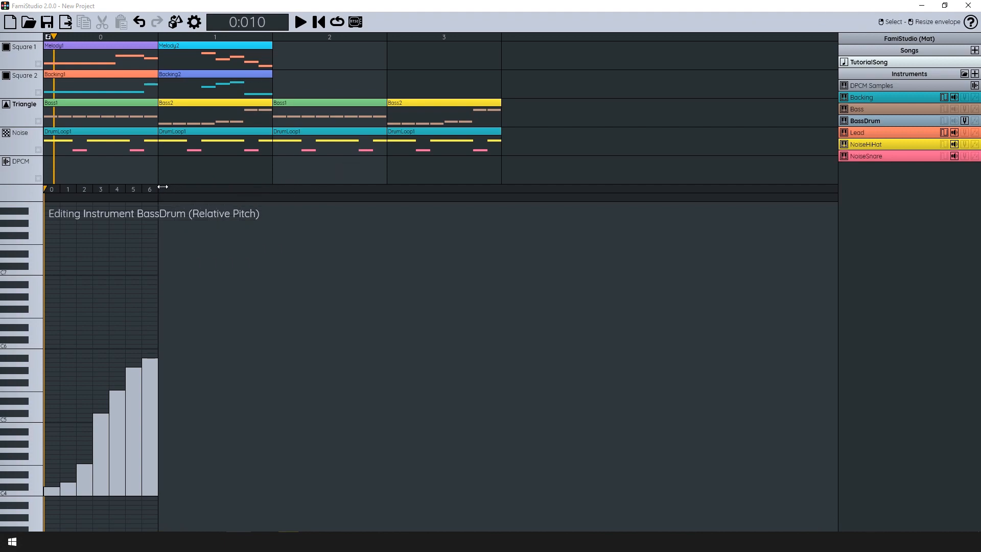
pyautogui.moveTo(54, 426); pyautogui.dragTo(147, 422)
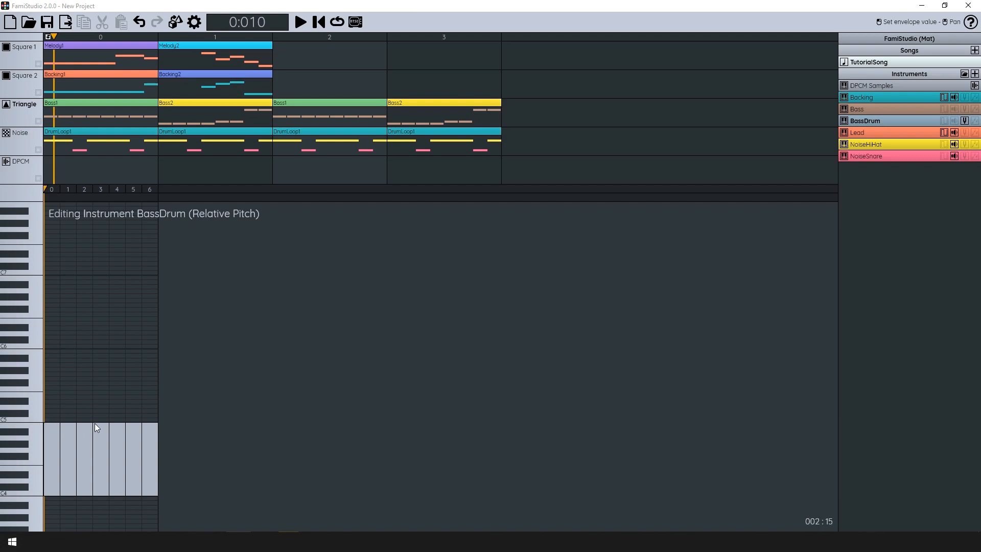
pyautogui.scroll(2, 81, 423)
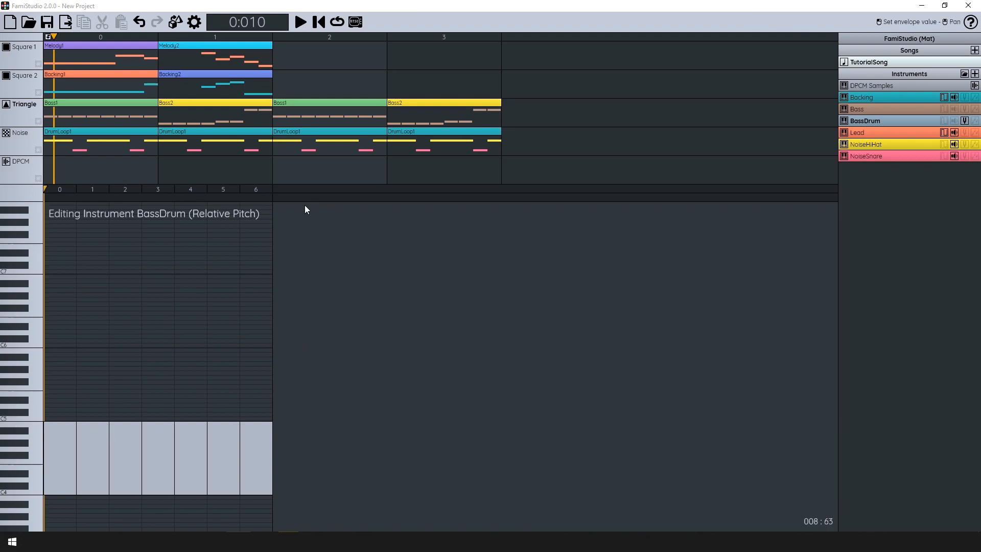
# Extend the pitch envelope to 21 frames, flatten the added frames to about 15, and audition it at C5.
pyautogui.moveTo(281, 190); pyautogui.dragTo(721, 191)
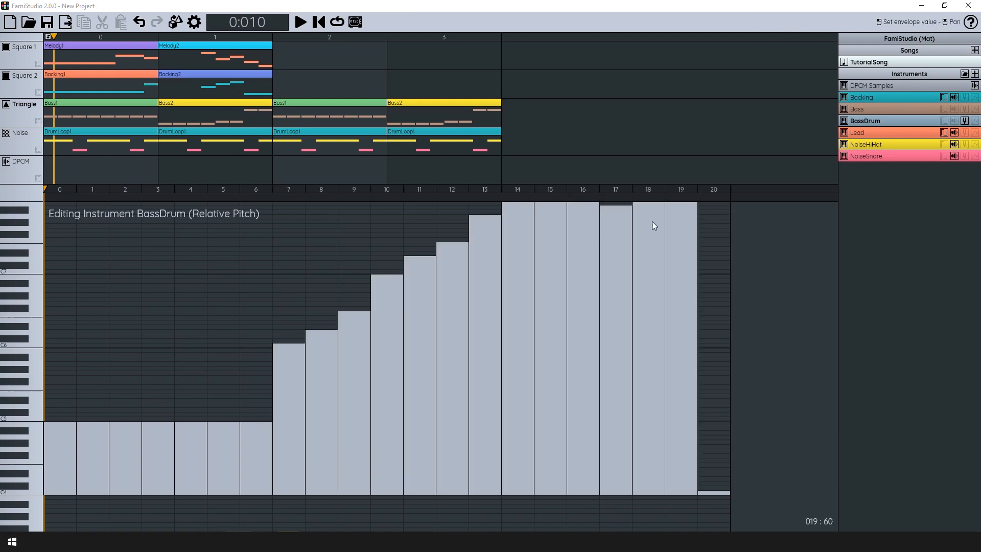
pyautogui.moveTo(285, 425)
pyautogui.mouseDown()
pyautogui.moveTo(624, 436)
pyautogui.moveTo(699, 430)
pyautogui.mouseUp()
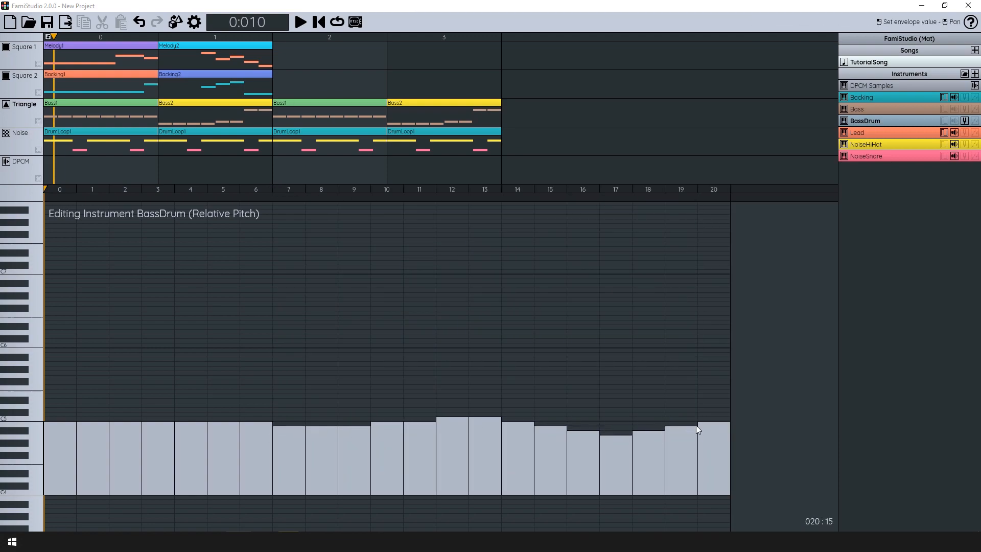
pyautogui.moveTo(609, 428); pyautogui.dragTo(461, 427)
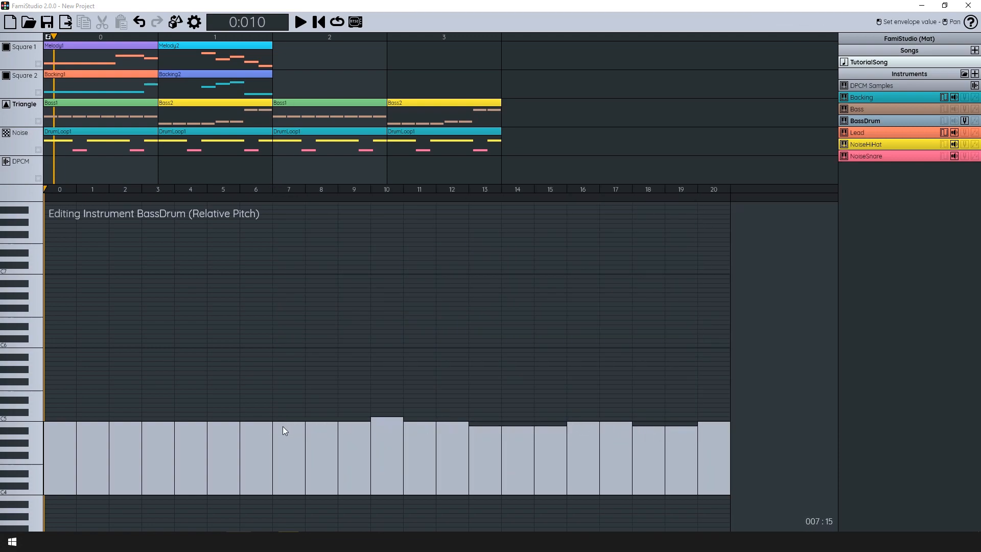
pyautogui.click(393, 428)
pyautogui.click(32, 414)
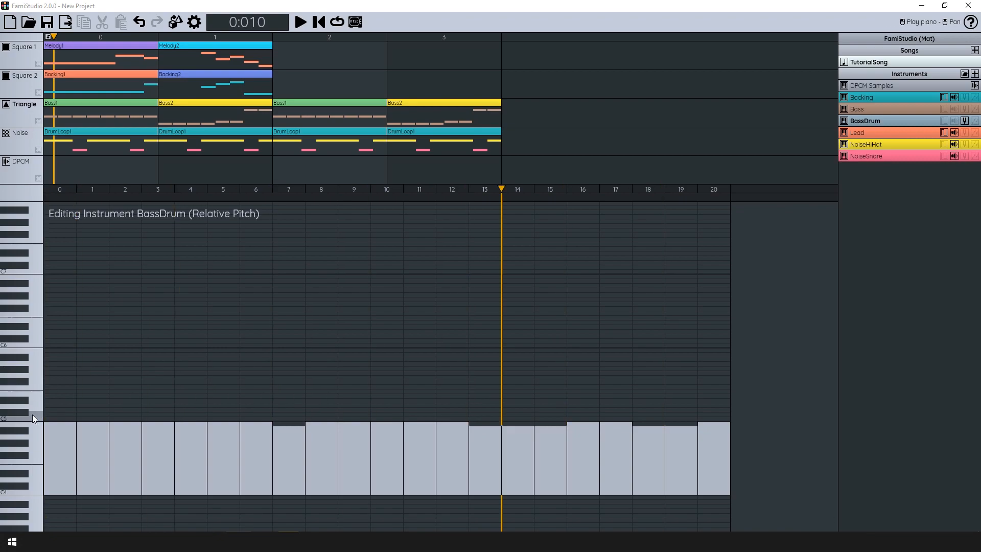
pyautogui.click(33, 415)
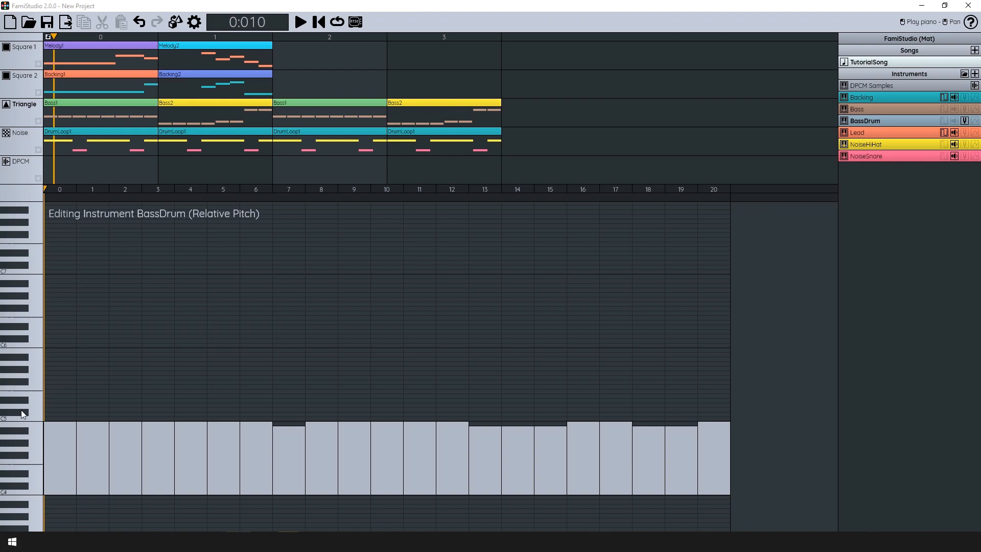
# Reduce the pitch envelope to a single looping frame with a value of about 48 and audition it around C5.
pyautogui.moveTo(731, 190); pyautogui.dragTo(47, 197)
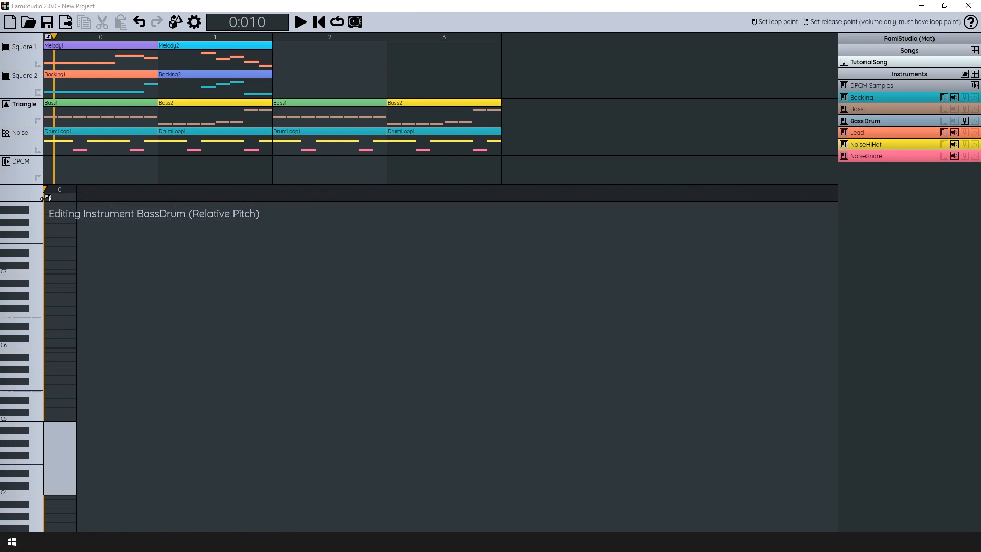
pyautogui.moveTo(67, 362); pyautogui.dragTo(60, 270)
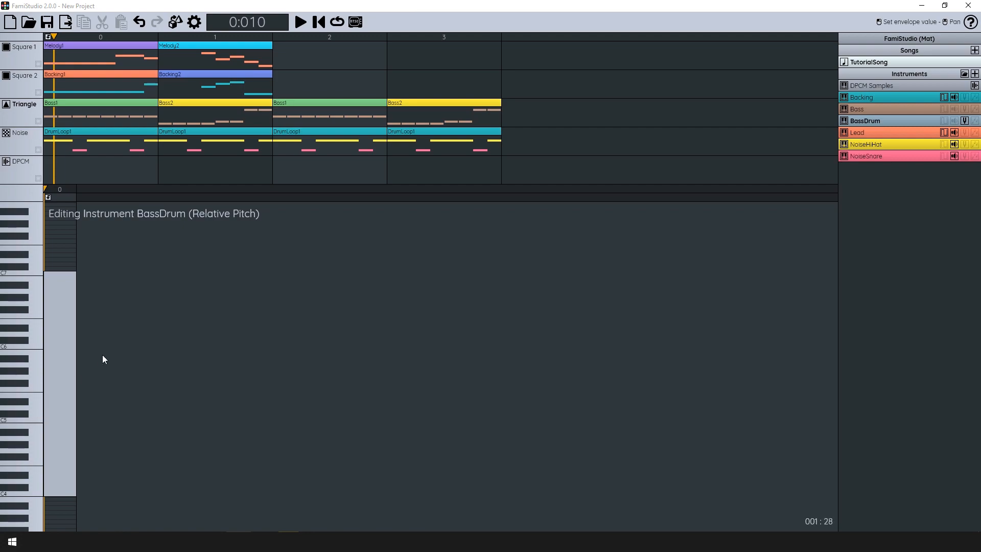
pyautogui.scroll(-3, 98, 361)
pyautogui.click(41, 336)
pyautogui.click(41, 336)
pyautogui.click(35, 332)
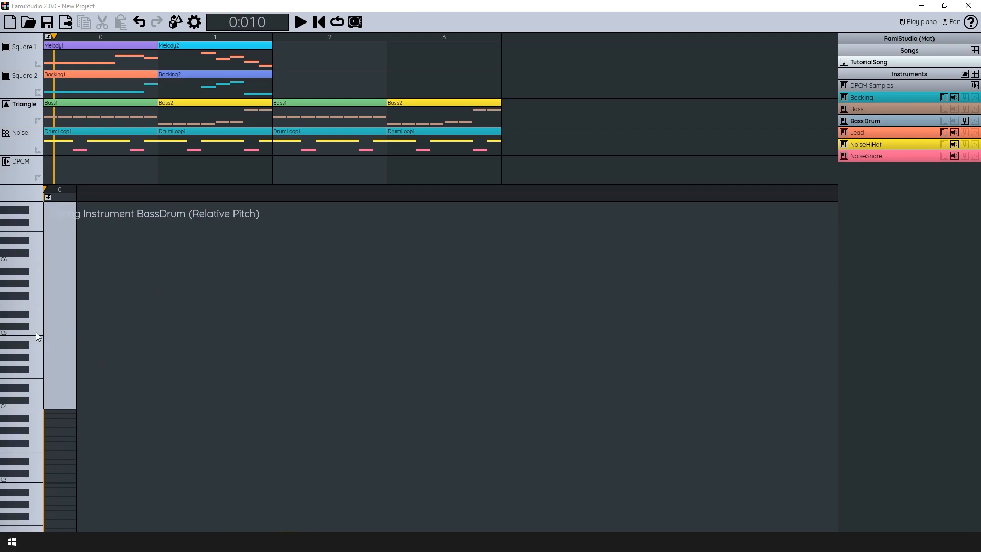
pyautogui.scroll(3, 201, 403)
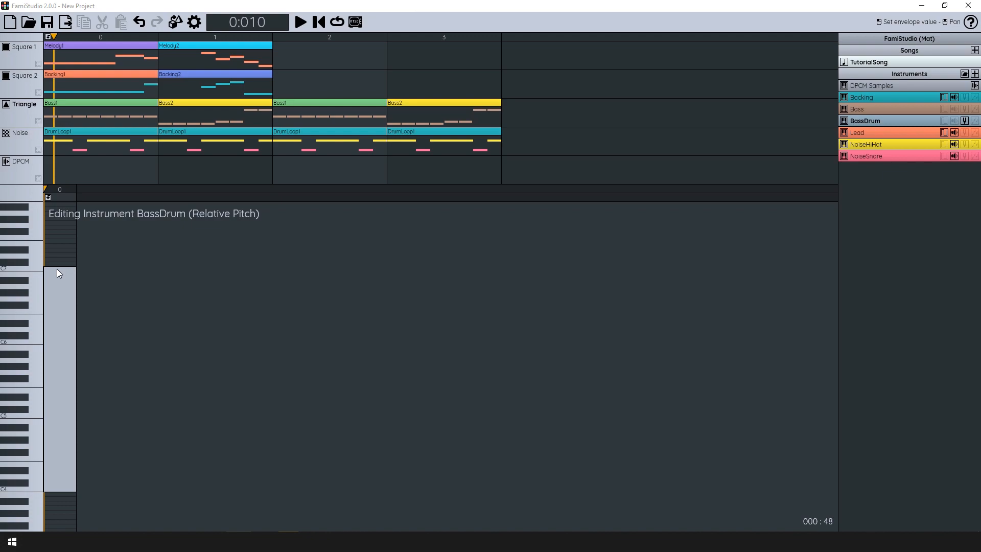
# Open the Triangle channel's Bass1 pattern and replace its first and middle bass notes with BassDrum notes at C5.
pyautogui.moveTo(286, 238); pyautogui.dragTo(287, 244)
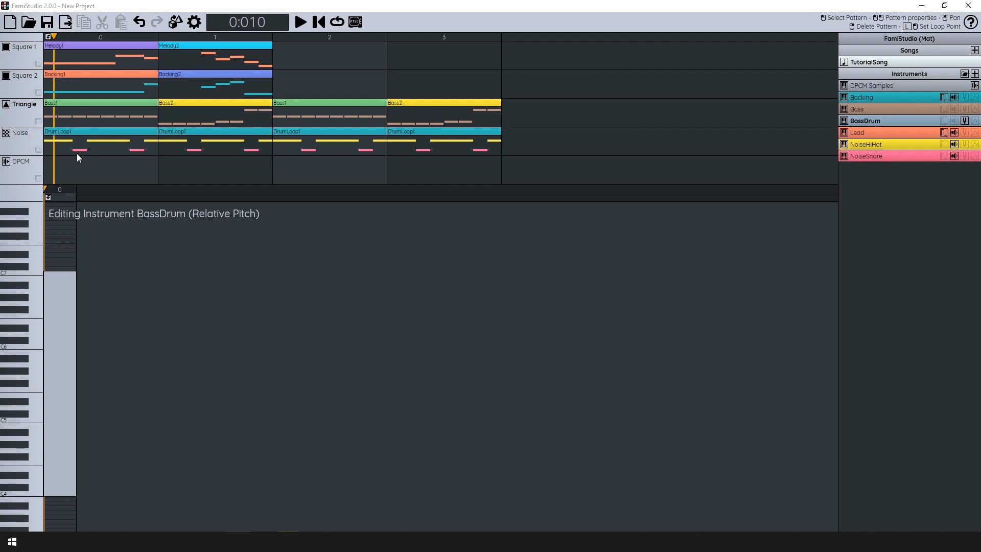
pyautogui.doubleClick(72, 110)
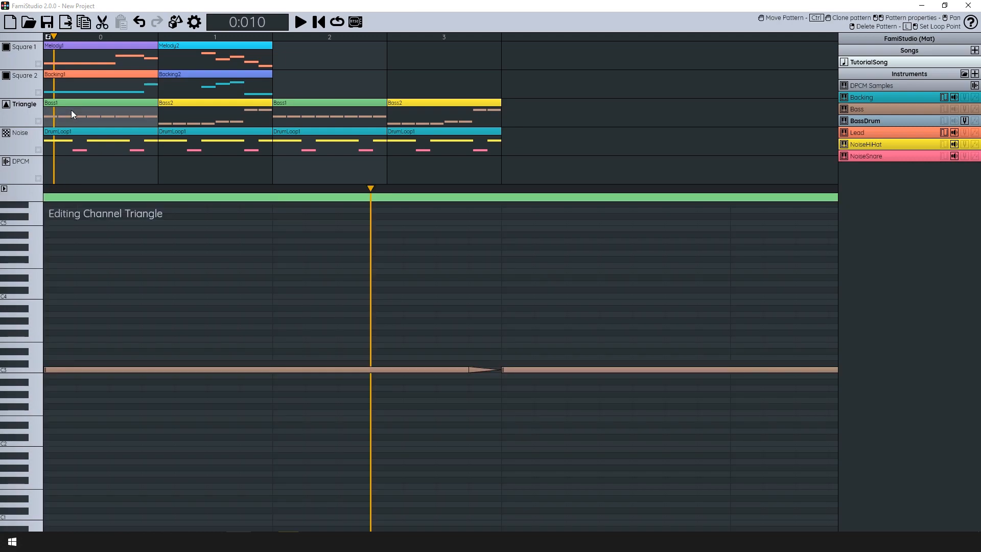
pyautogui.moveTo(116, 320); pyautogui.dragTo(183, 357)
pyautogui.scroll(-3, 182, 358)
pyautogui.moveTo(88, 327); pyautogui.dragTo(129, 356)
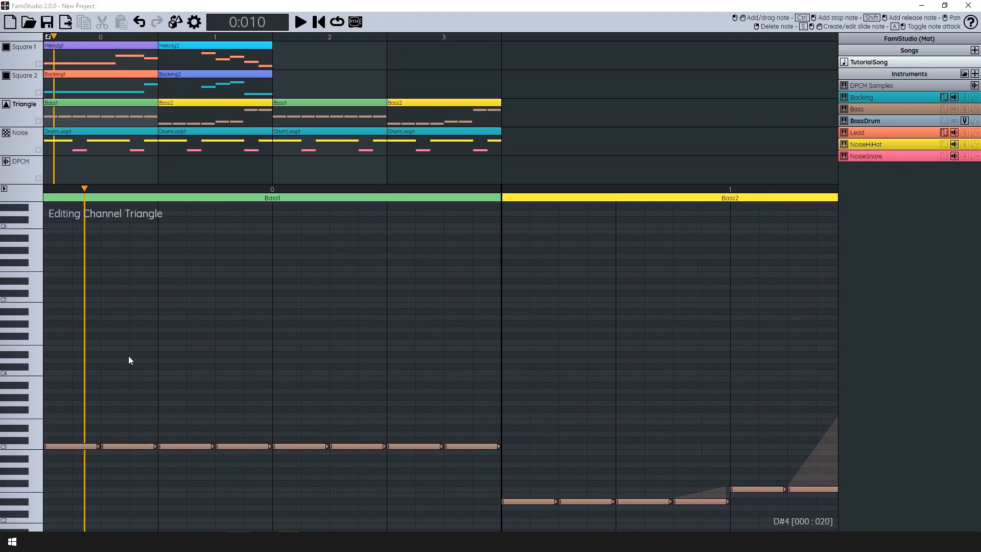
pyautogui.click(45, 299)
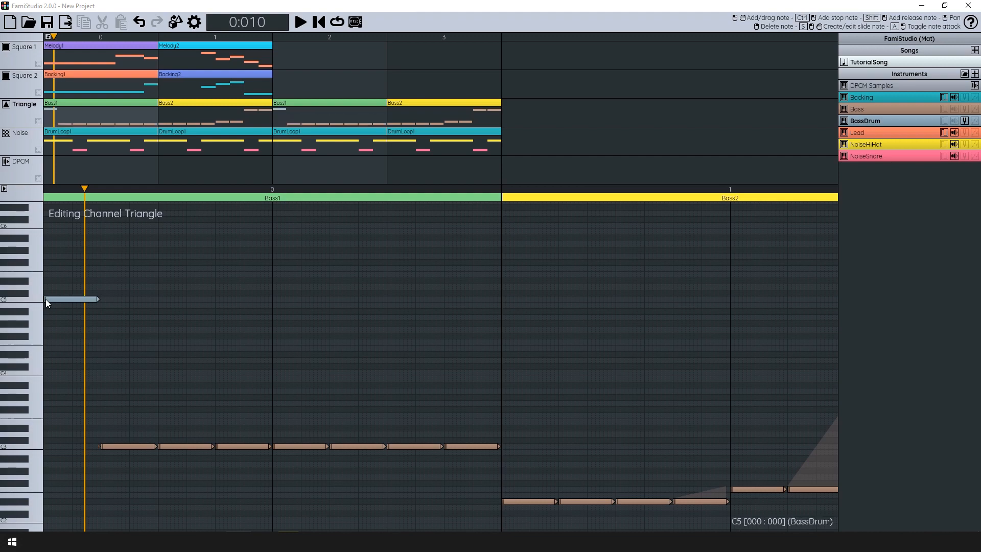
pyautogui.click(274, 299)
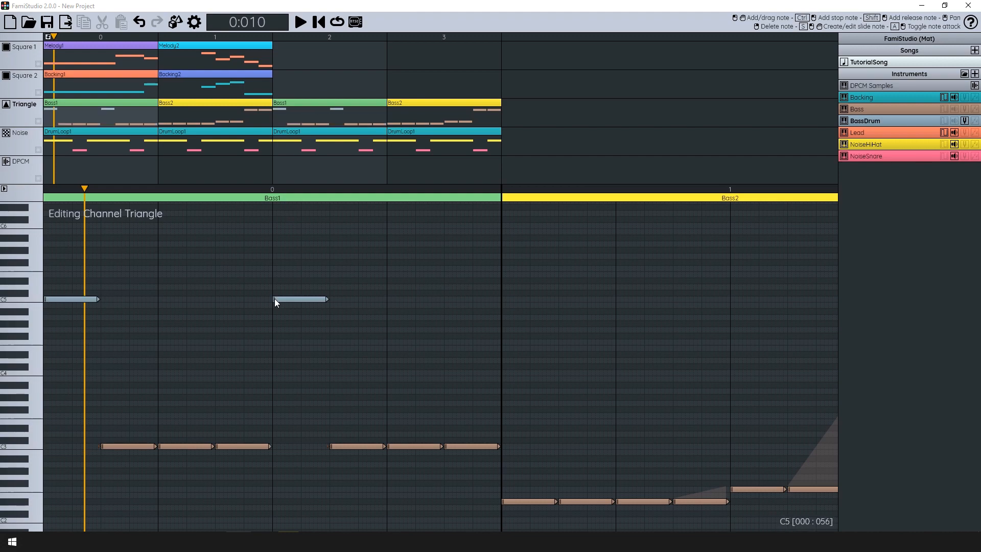
# Place BassDrum notes at C5 over the first and middle bass notes of the Bass2 pattern.
pyautogui.click(504, 300)
pyautogui.moveTo(757, 293); pyautogui.dragTo(454, 277)
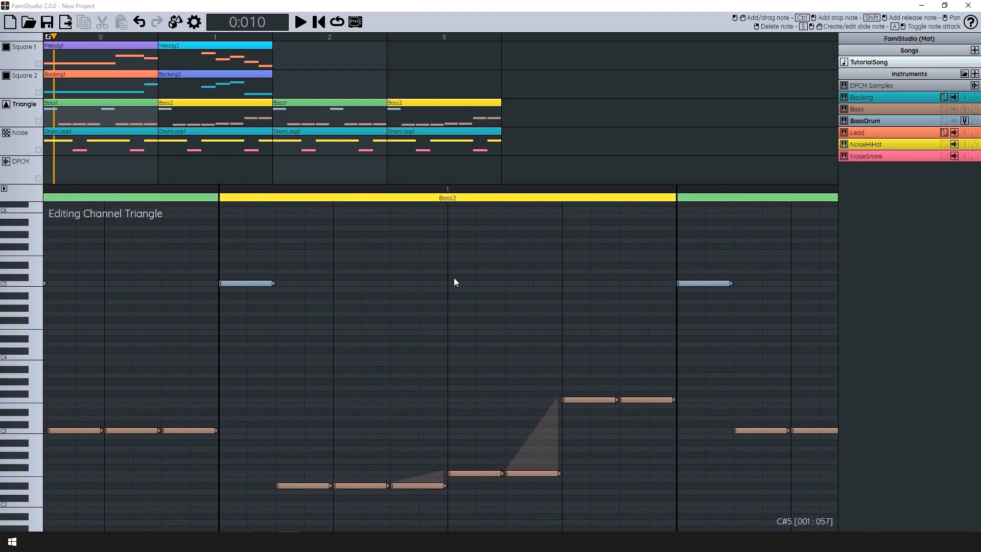
pyautogui.click(450, 284)
pyautogui.moveTo(197, 305); pyautogui.dragTo(705, 326)
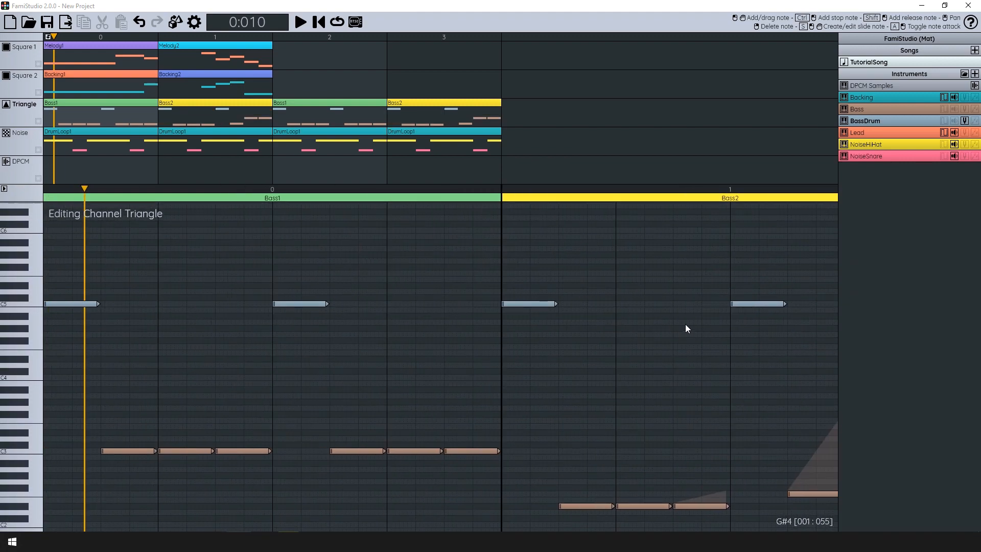
# Play the song from the beginning to hear the bass drum hits, and stop playback.
pyautogui.scroll(-1, 652, 318)
pyautogui.click(319, 23)
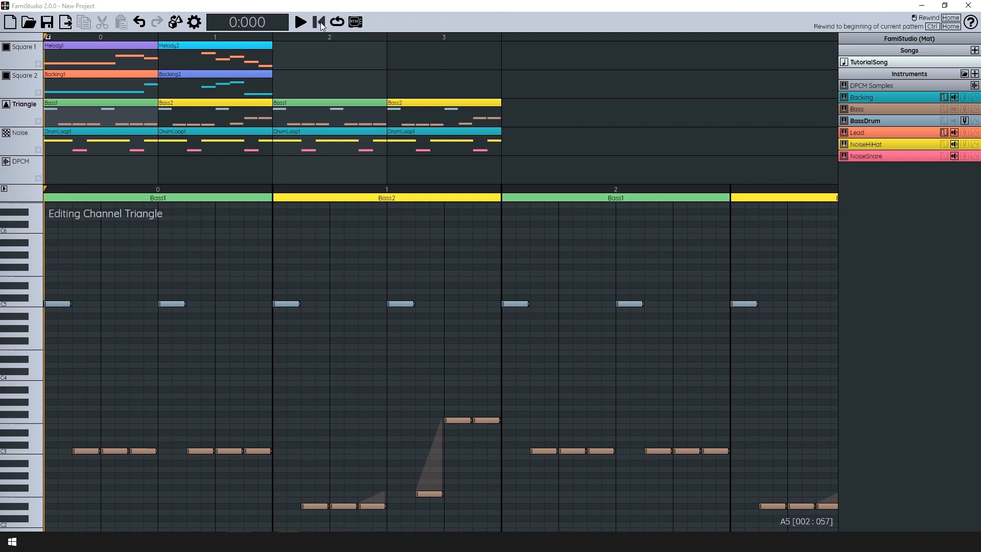
pyautogui.press('space')
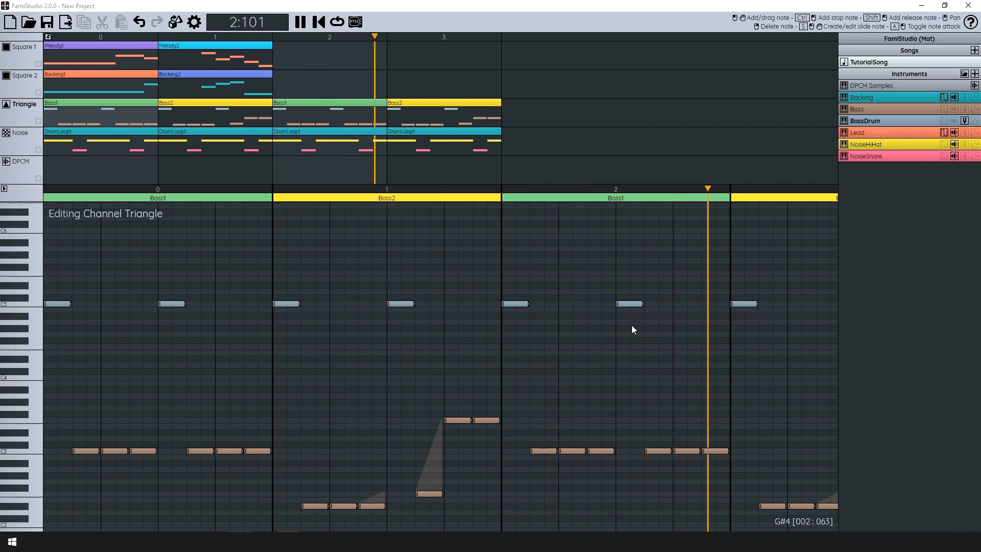
pyautogui.scroll(-1, 632, 325)
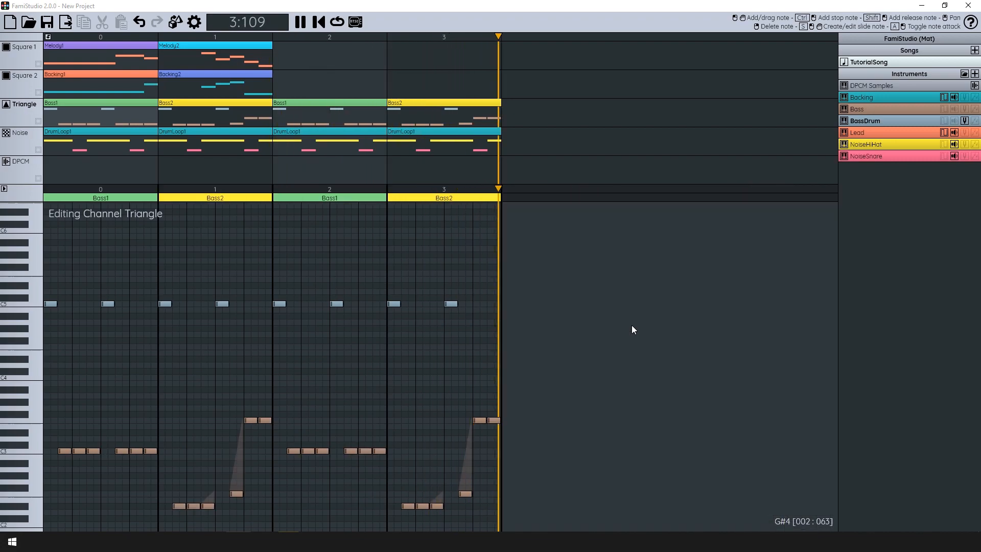
pyautogui.press('space')
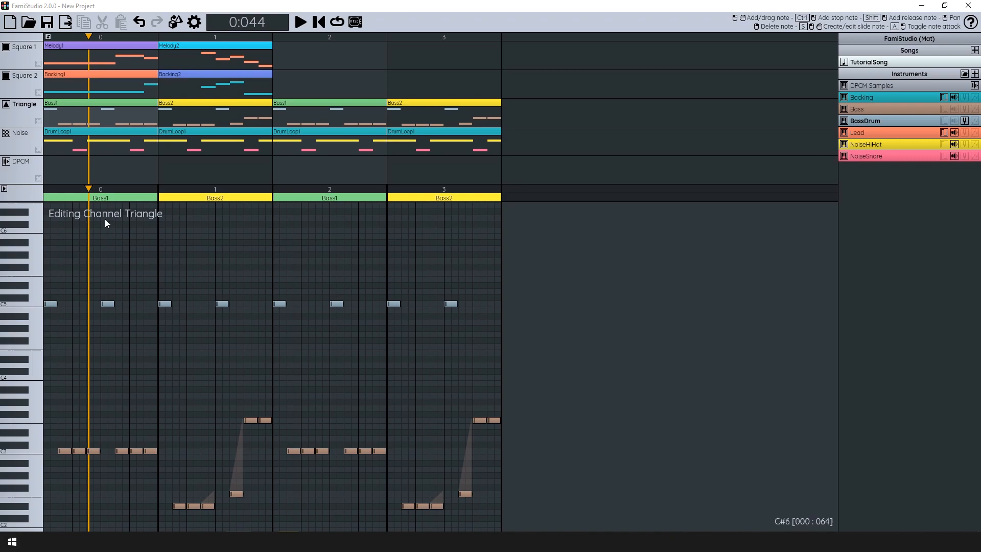
# Audition the Triangle and Noise channels alone, and re-enable all channels.
pyautogui.rightClick(7, 105)
pyautogui.click(6, 133)
pyautogui.press('space')
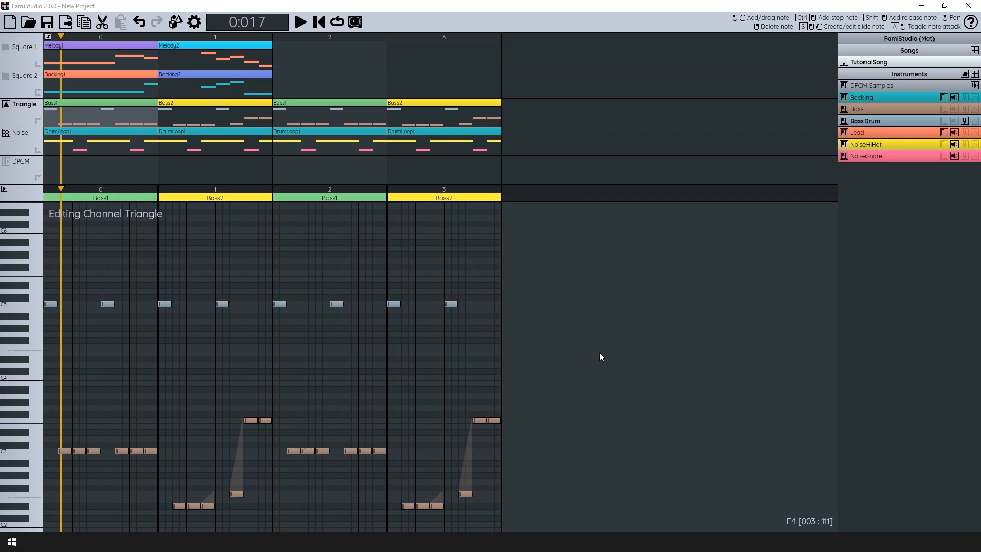
pyautogui.rightClick(6, 107)
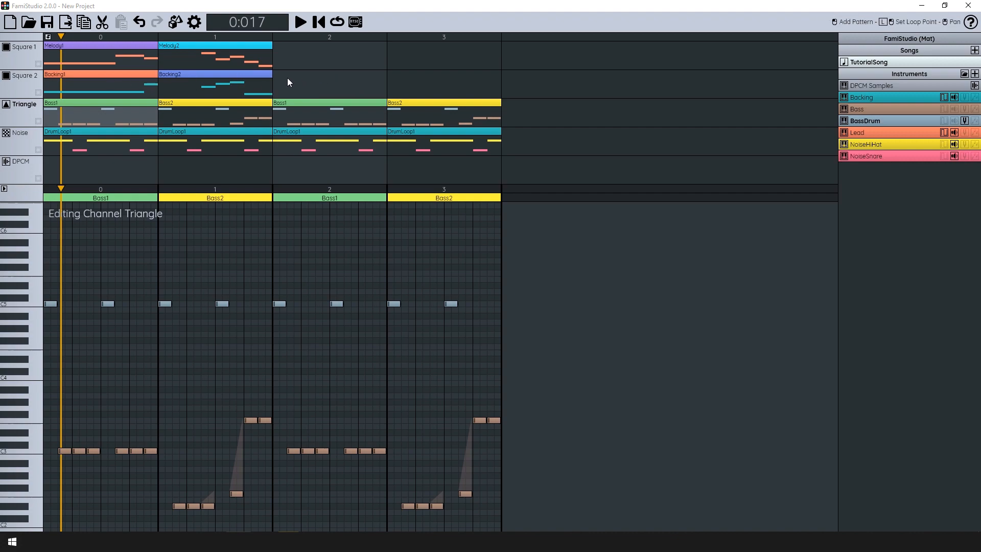
# Add new Square 2 patterns in song slots 2 and 3, and rename the first one Arpeggio1.
pyautogui.click(311, 77)
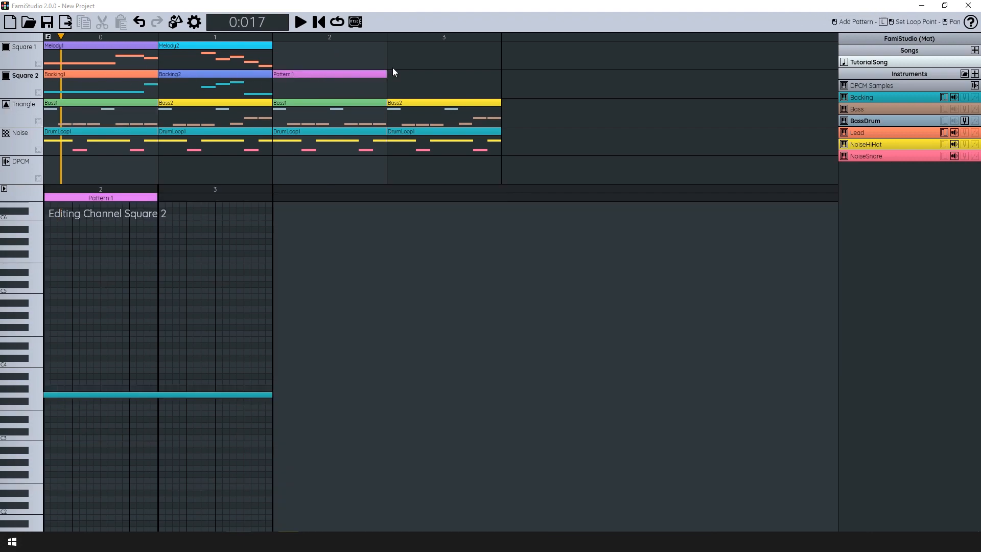
pyautogui.click(415, 75)
pyautogui.doubleClick(314, 84)
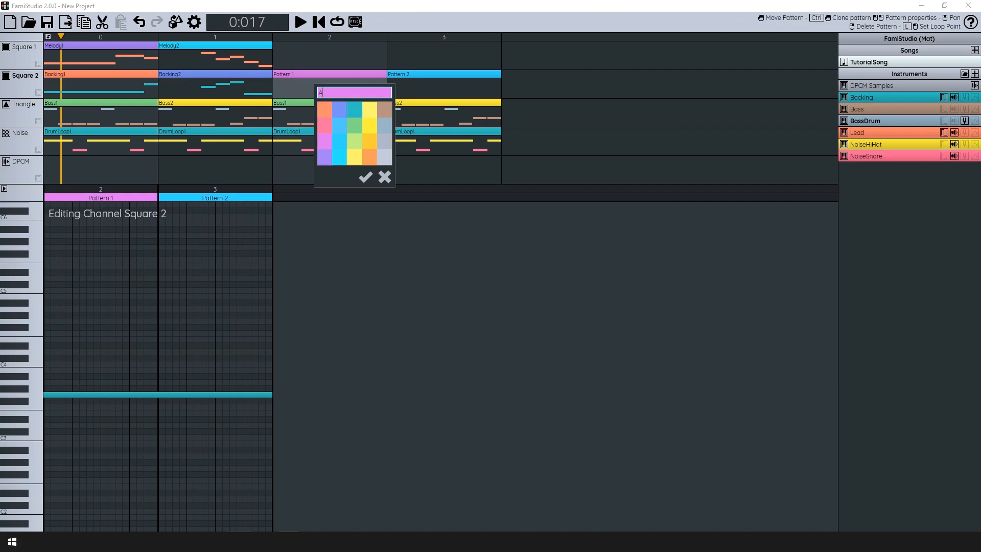
pyautogui.write('Arpggion1e')
pyautogui.press('BackSpace')
pyautogui.press('BackSpace')
pyautogui.press('BackSpace')
pyautogui.write('egg')
pyautogui.hotkey('ctrl', 'a')
pyautogui.press('Return')
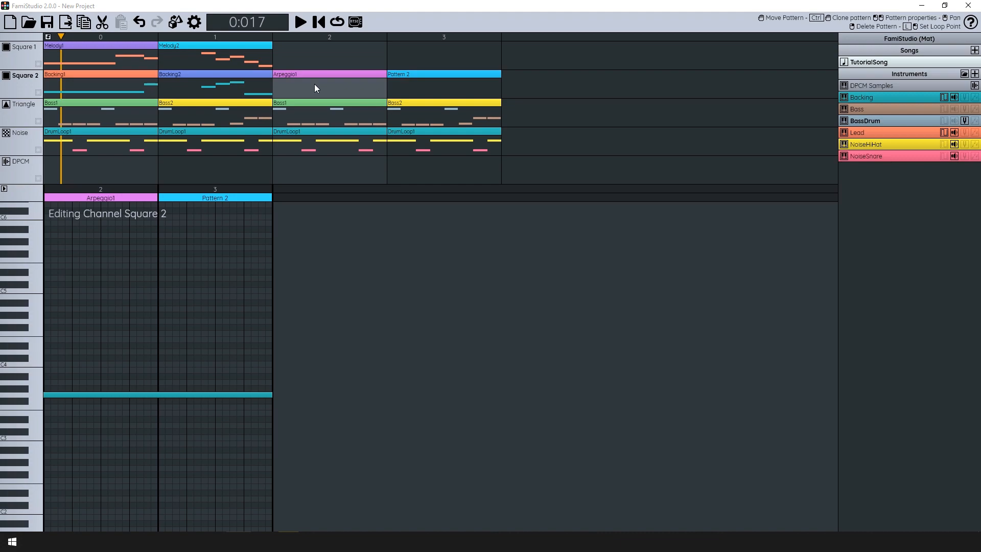
# Rename the new Square 2 pattern in song slot 3 as Arpeggio2.
pyautogui.doubleClick(470, 82)
pyautogui.write('Arpeggio2')
pyautogui.press('Return')
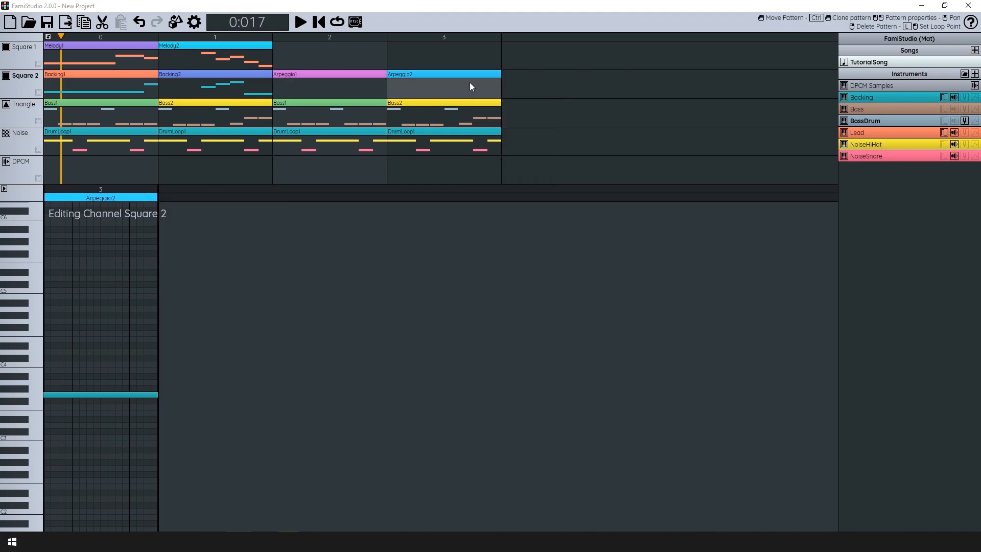
# Using the Backing instrument, place consecutive C3, D#3, F3 and G3 notes at the start of Arpeggio1.
pyautogui.click(305, 81)
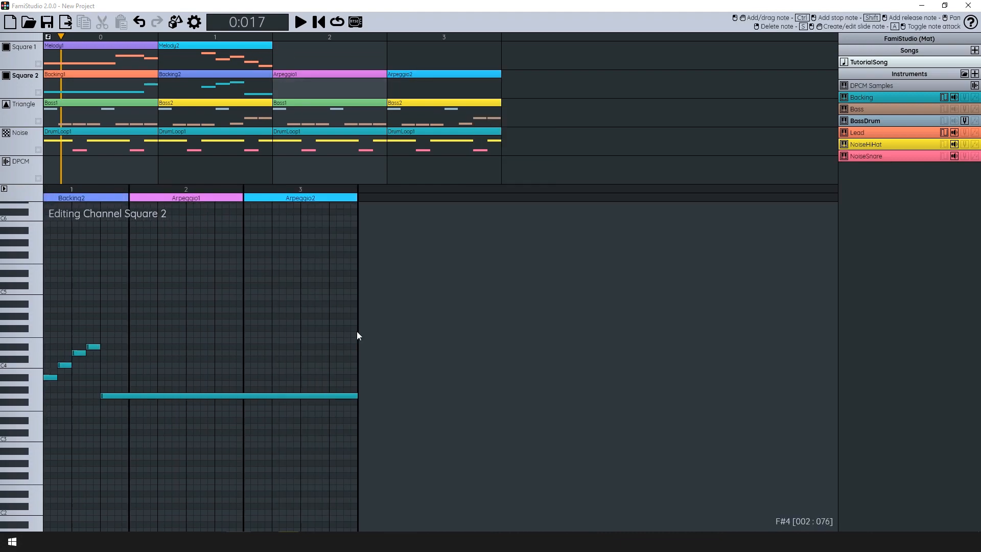
pyautogui.moveTo(252, 381); pyautogui.dragTo(296, 367)
pyautogui.scroll(1, 277, 363)
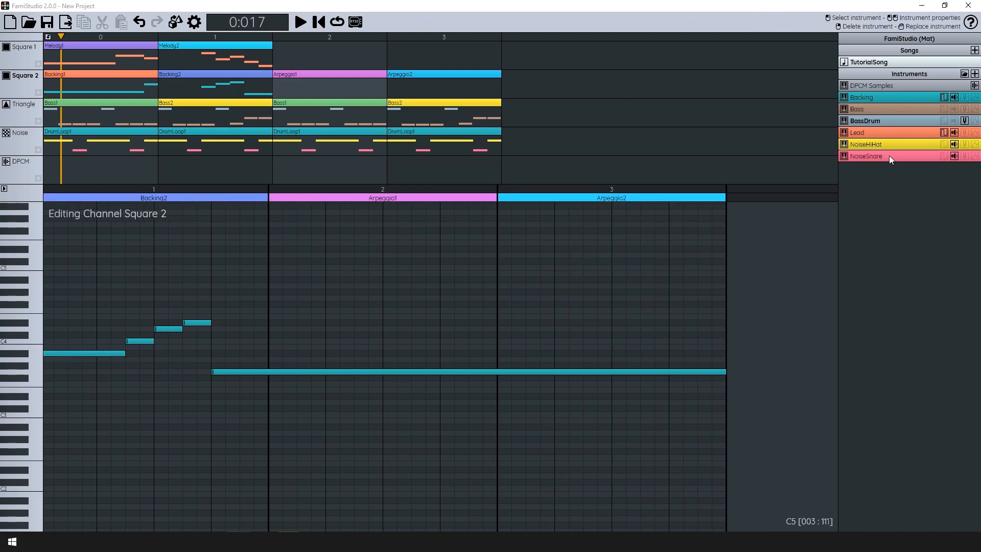
pyautogui.click(888, 99)
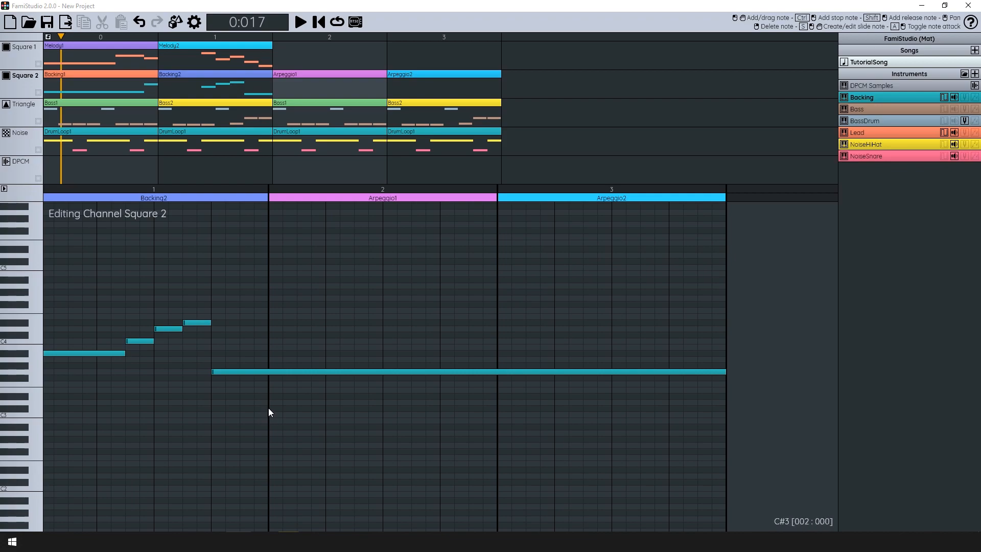
pyautogui.moveTo(272, 409); pyautogui.dragTo(325, 397)
pyautogui.scroll(-1, 269, 376)
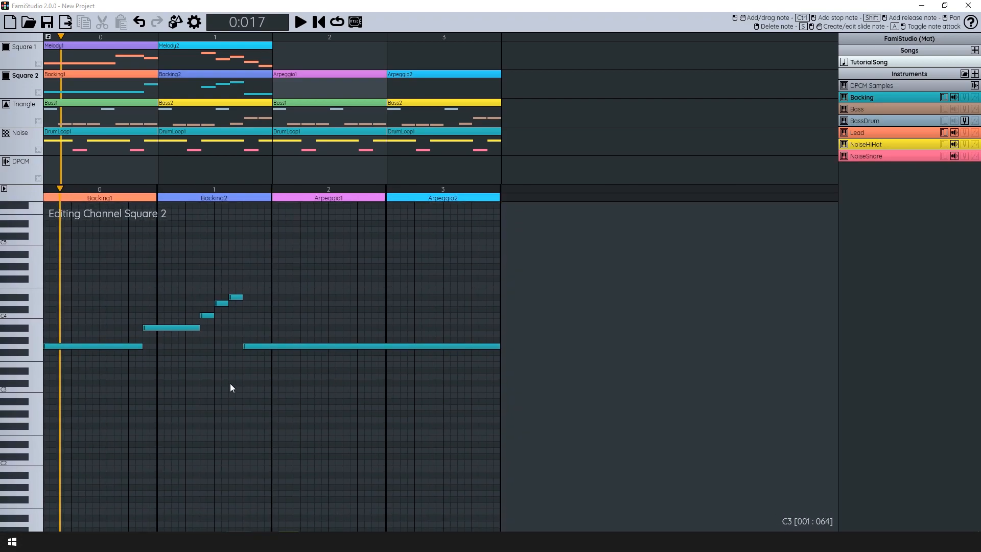
pyautogui.scroll(1, 228, 390)
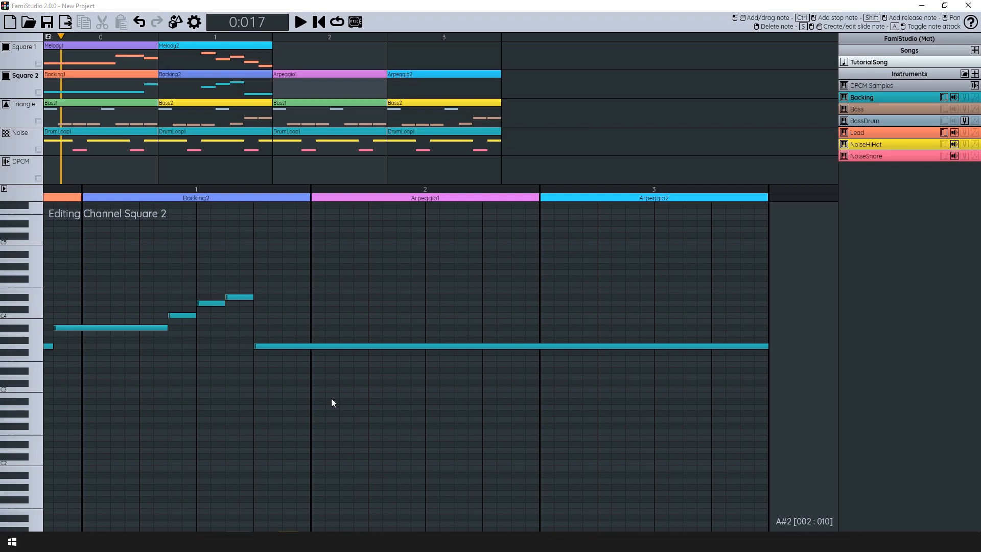
pyautogui.scroll(2, 313, 394)
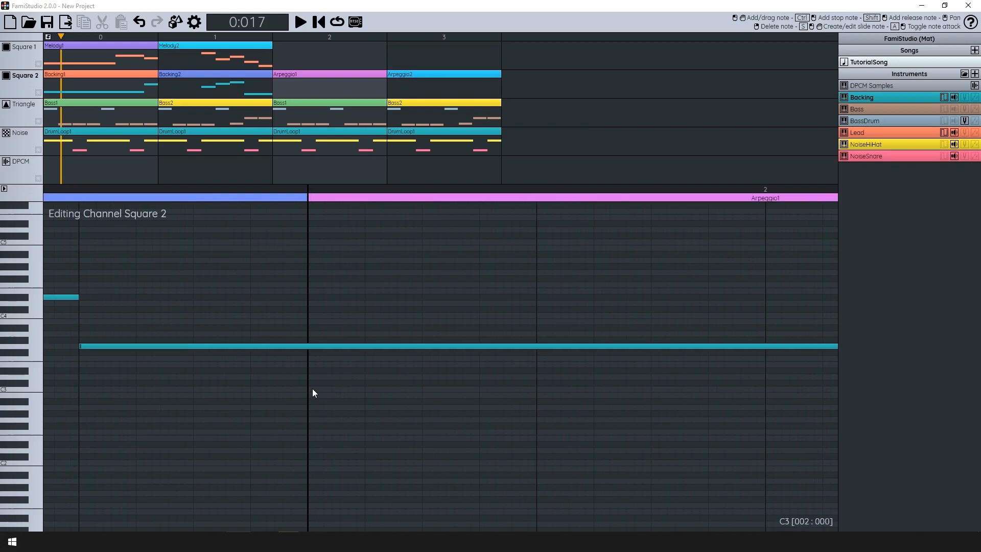
pyautogui.click(312, 389)
pyautogui.click(367, 370)
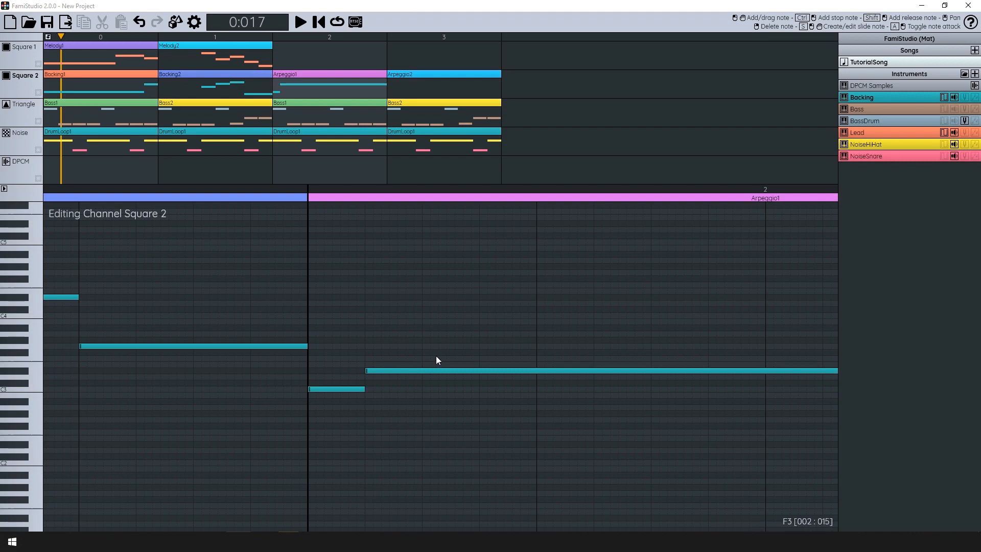
pyautogui.click(424, 357)
pyautogui.click(484, 346)
# Continue the Arpeggio1 run up to the pattern's midpoint with A#3, C4, D#4 and F4 notes.
pyautogui.hscroll(3, 501, 348)
pyautogui.click(491, 341)
pyautogui.click(543, 329)
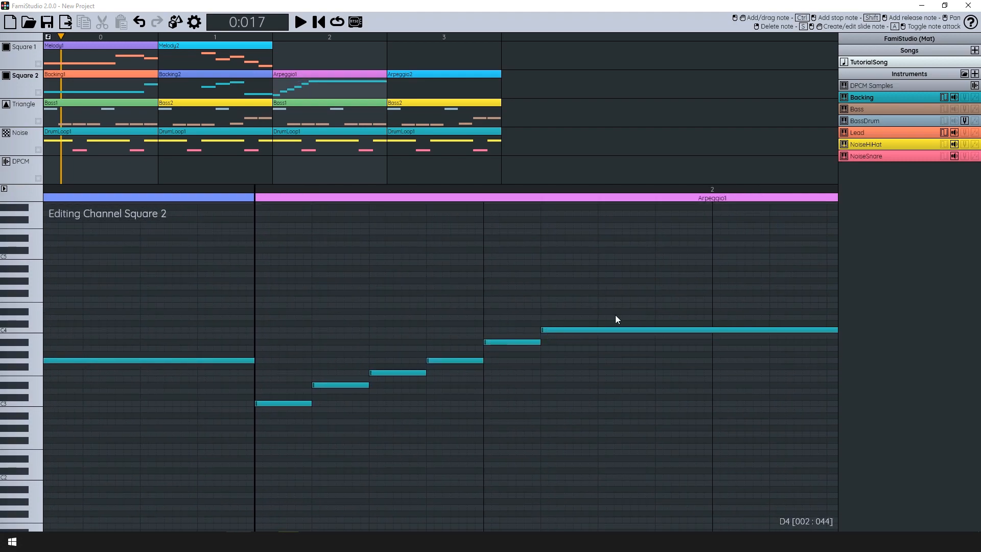
pyautogui.click(604, 311)
pyautogui.click(657, 299)
# Play the song from Backing2 into Arpeggio1 to hear the rising run, and stop playback.
pyautogui.scroll(-5, 613, 338)
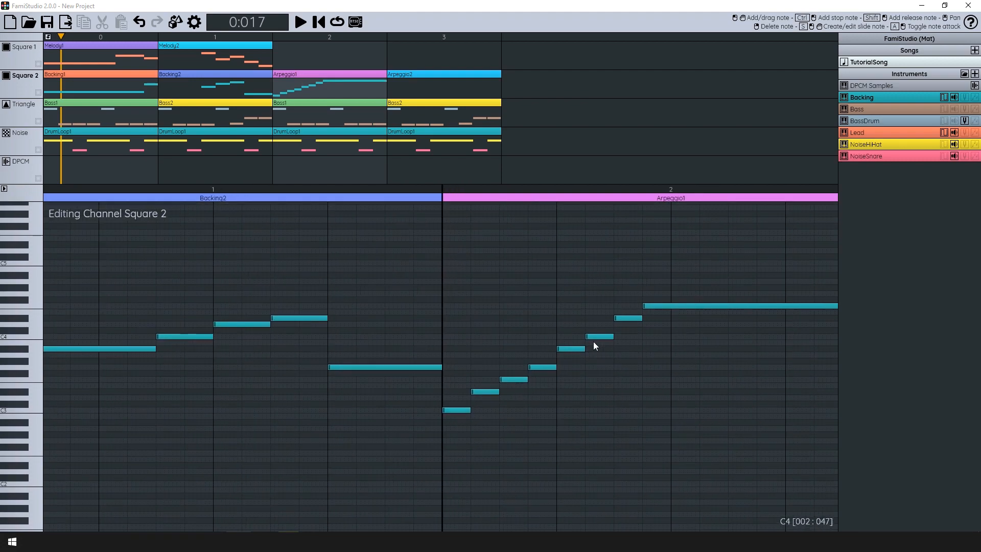
pyautogui.click(190, 187)
pyautogui.press('space')
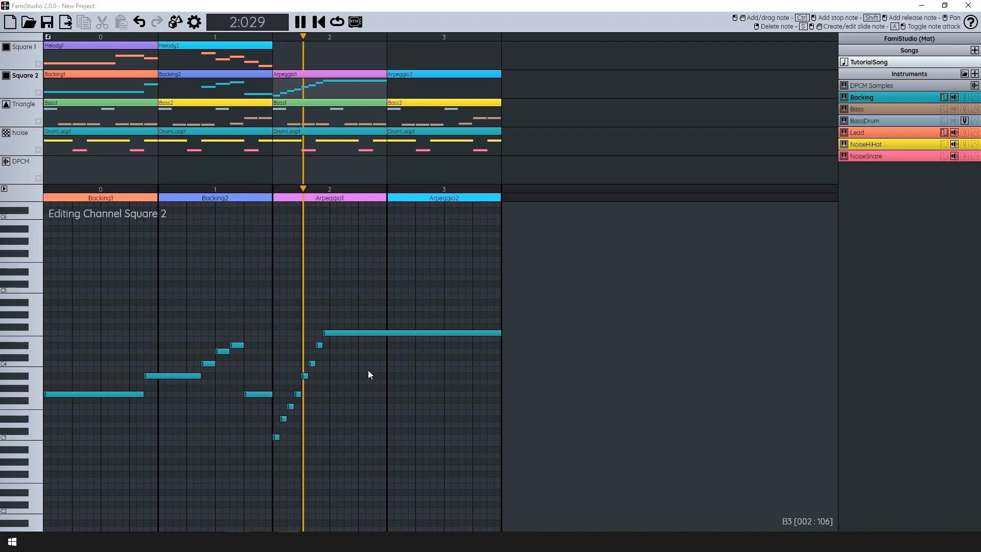
pyautogui.scroll(2, 345, 365)
pyautogui.press('space')
pyautogui.scroll(2, 264, 355)
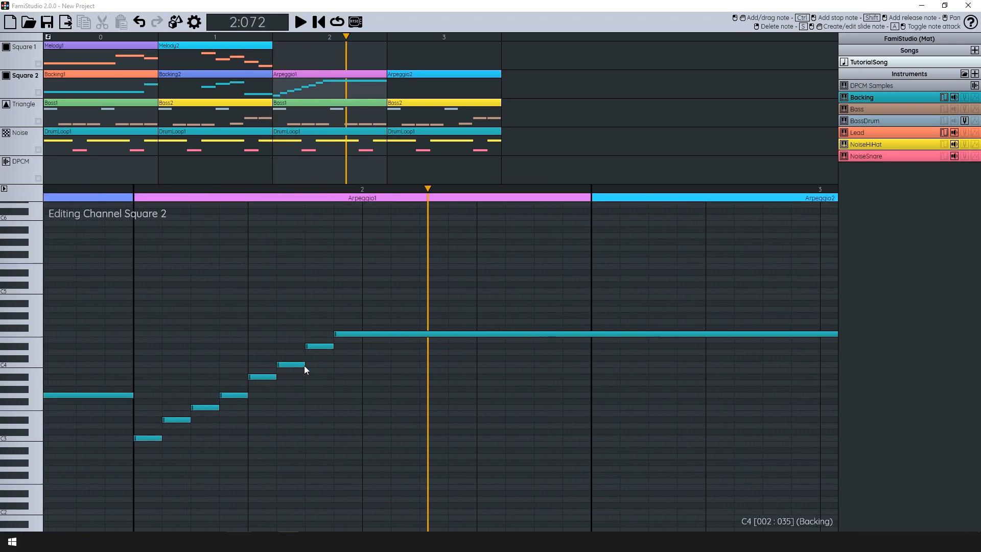
pyautogui.scroll(-2, 397, 341)
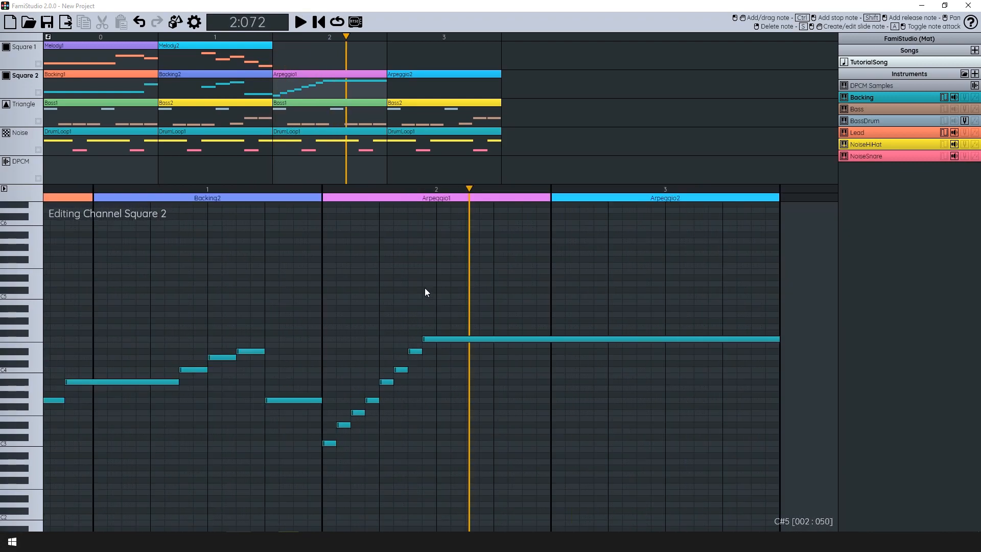
# Copy the first half of Arpeggio1 and paste it into the second half of the pattern.
pyautogui.scroll(1, 437, 192)
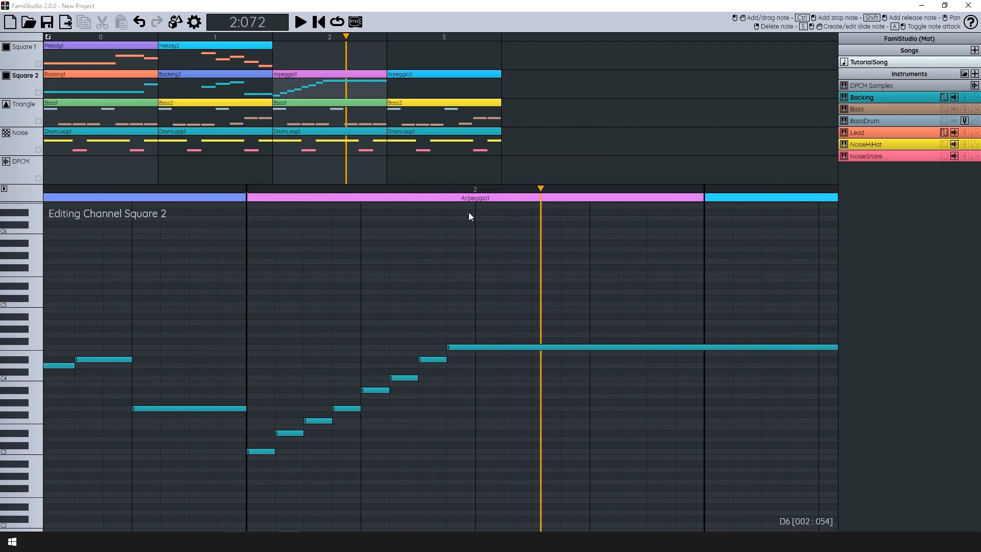
pyautogui.moveTo(474, 190); pyautogui.dragTo(248, 205)
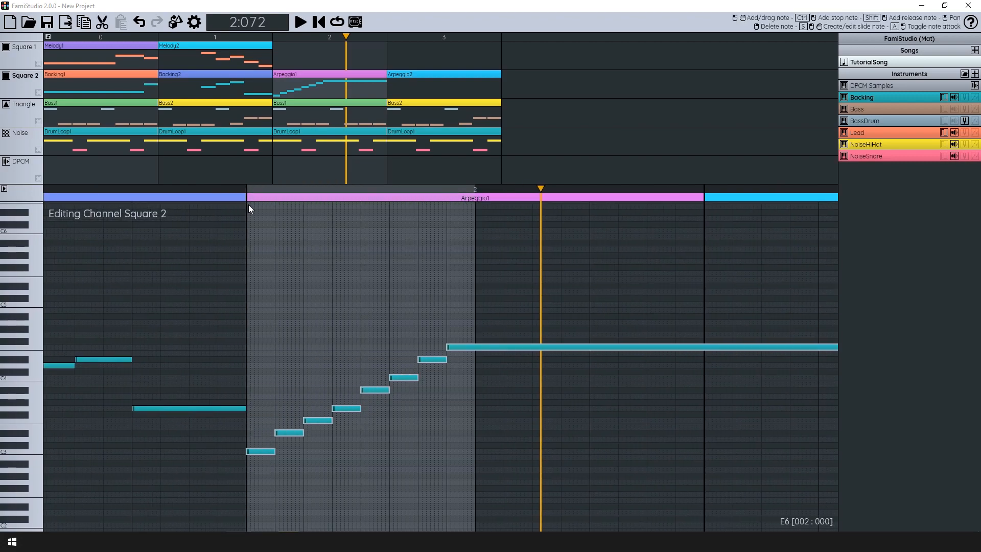
pyautogui.hotkey('ctrl', 'c')
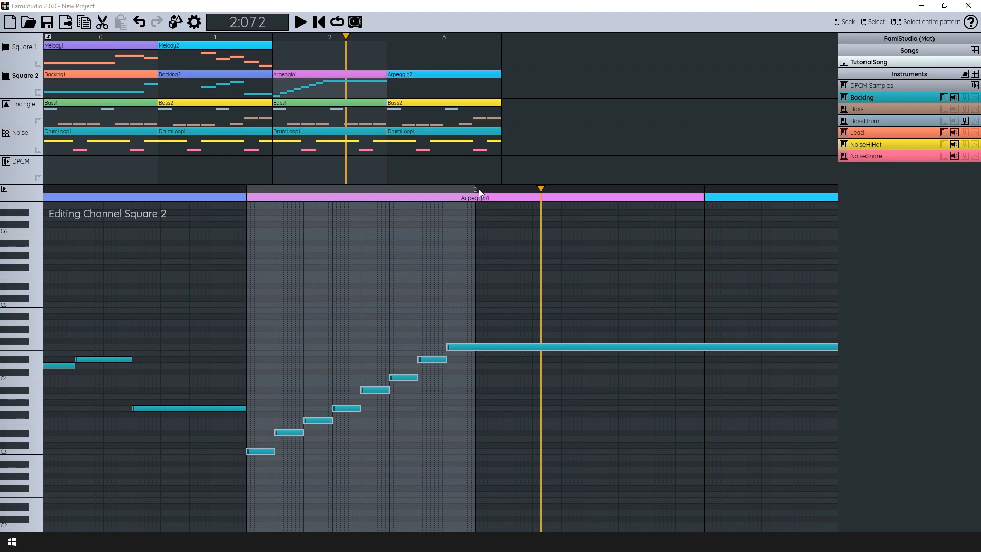
pyautogui.click(477, 189)
pyautogui.hotkey('ctrl', 'v')
pyautogui.scroll(-1, 572, 322)
# Transpose the pasted Arpeggio1 notes up one octave and clear the selection.
pyautogui.moveTo(570, 331); pyautogui.dragTo(441, 338)
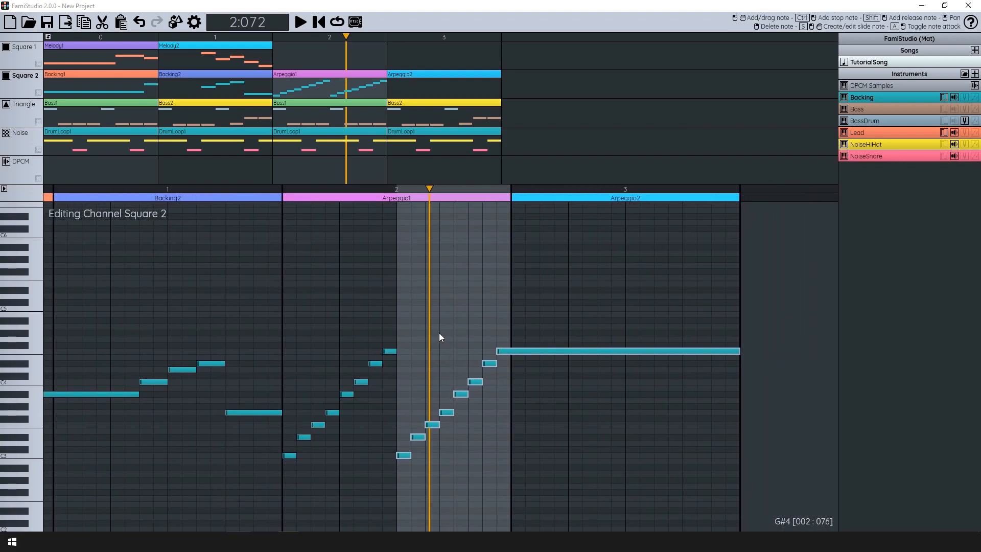
pyautogui.hotkey('ctrl', 'Up')
pyautogui.press('Escape')
# Play from Backing2 through the full Arpeggio1 pattern to check both rising runs.
pyautogui.click(203, 188)
pyautogui.press('space')
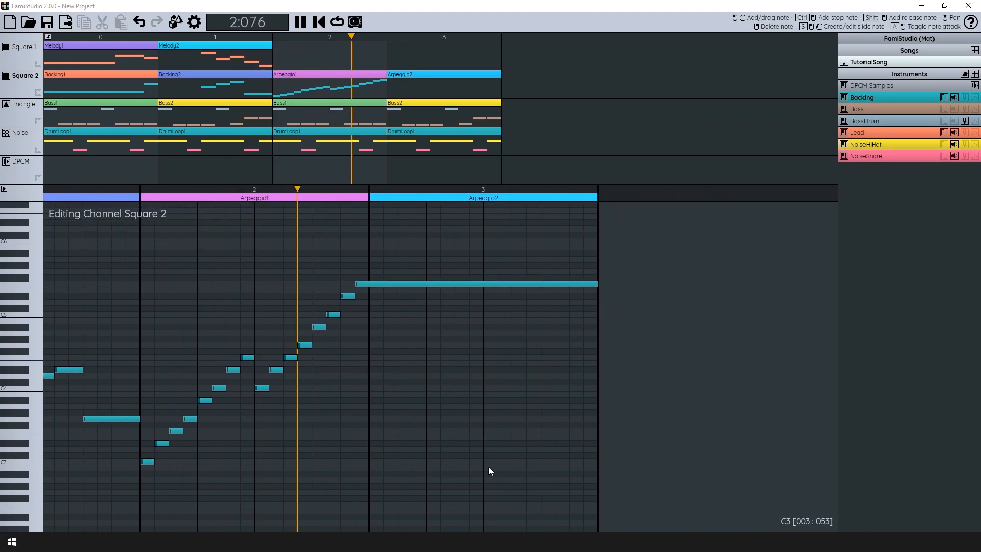
pyautogui.press('space')
pyautogui.scroll(3, 312, 439)
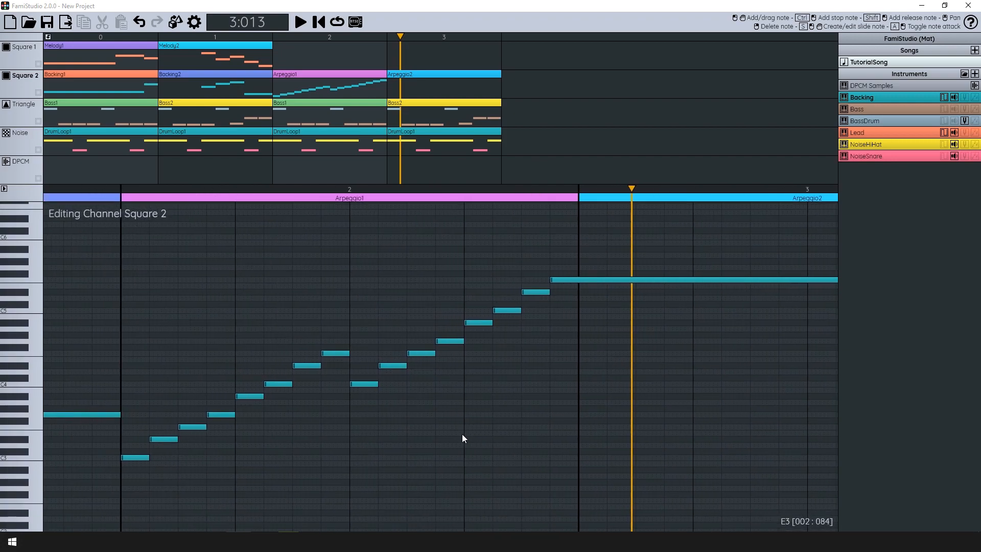
# Copy the second to eighth notes of Arpeggio1 to the start of Arpeggio2 and add a G4 note to complete the run.
pyautogui.moveTo(256, 439); pyautogui.dragTo(269, 444)
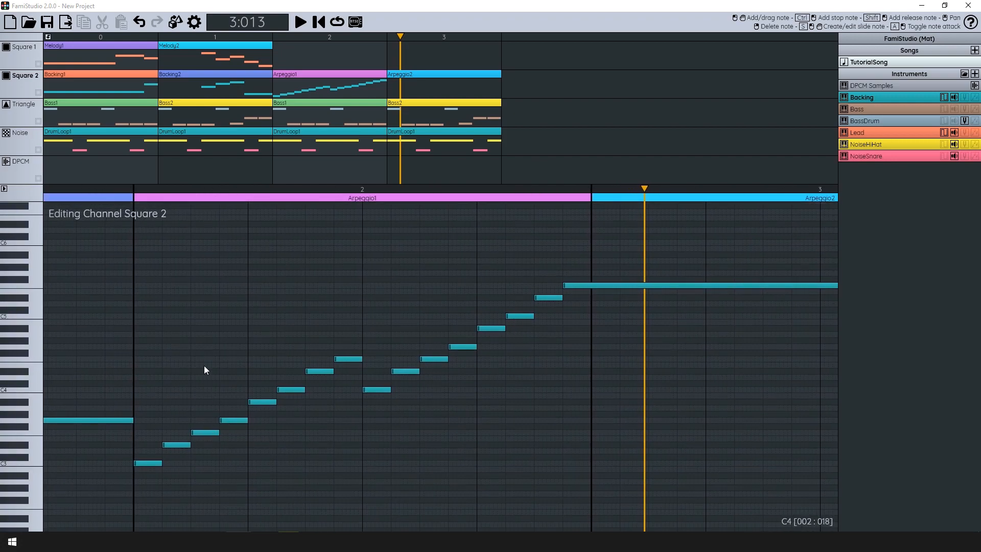
pyautogui.moveTo(163, 188); pyautogui.dragTo(359, 203)
pyautogui.hotkey('ctrl', 'c')
pyautogui.click(594, 189)
pyautogui.hotkey('ctrl', 'v')
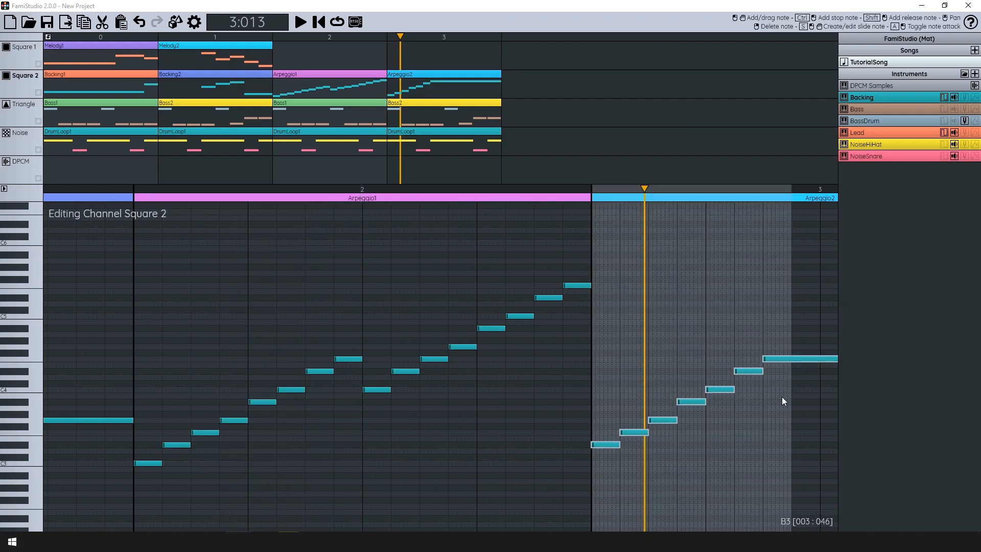
pyautogui.moveTo(784, 397); pyautogui.dragTo(550, 368)
pyautogui.press('Escape')
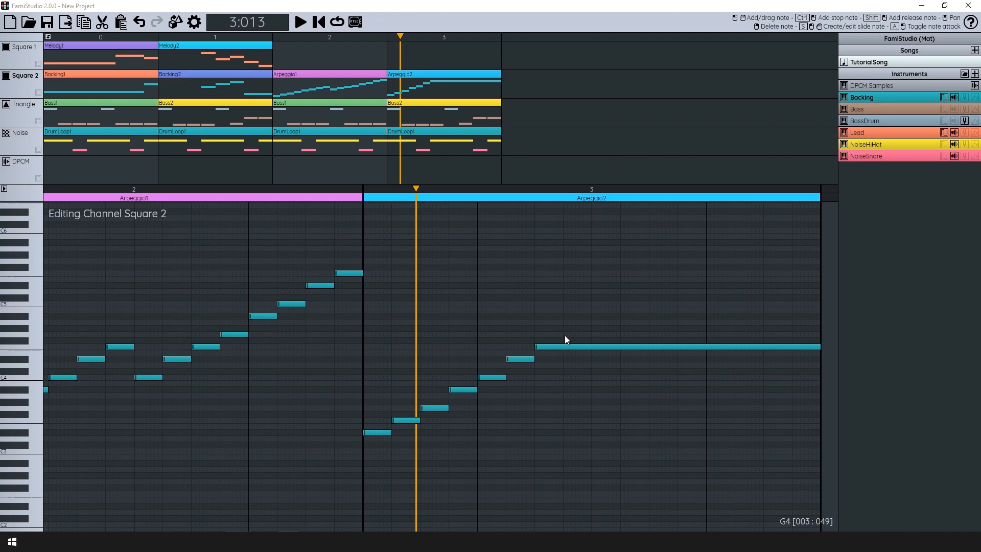
pyautogui.click(566, 335)
pyautogui.scroll(-1, 550, 350)
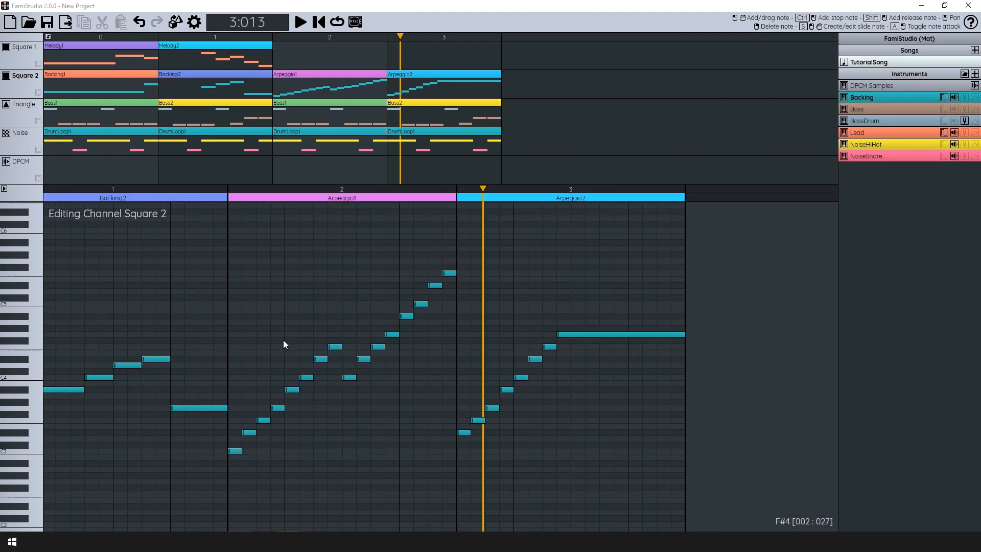
# Copy the third to eighth notes of Arpeggio1 to the midpoint of Arpeggio2 and finish the run with G4 and A#4.
pyautogui.scroll(1, 284, 340)
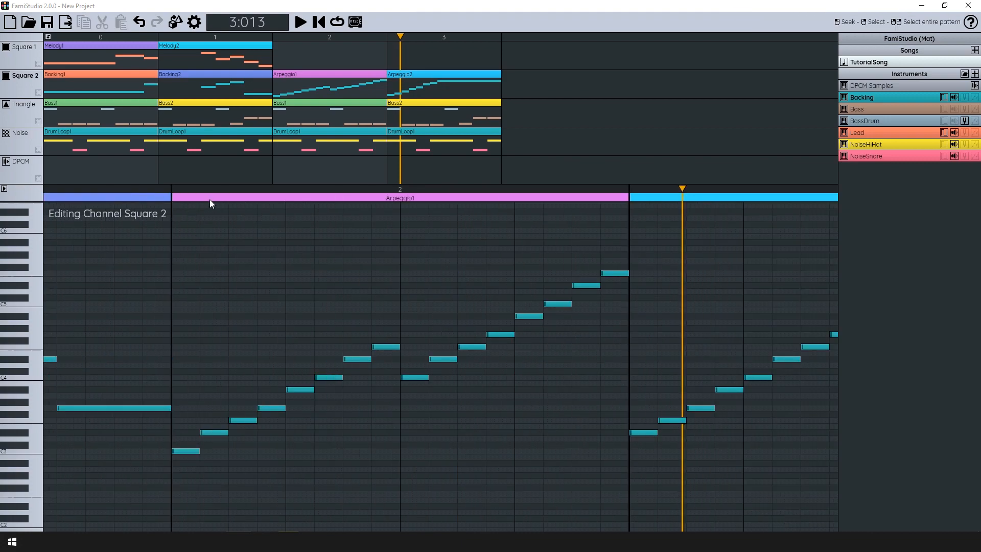
pyautogui.click(232, 189)
pyautogui.moveTo(232, 189); pyautogui.dragTo(397, 195)
pyautogui.moveTo(675, 336); pyautogui.dragTo(176, 354)
pyautogui.click(361, 192)
pyautogui.hotkey('ctrl', 'v')
pyautogui.press('Escape')
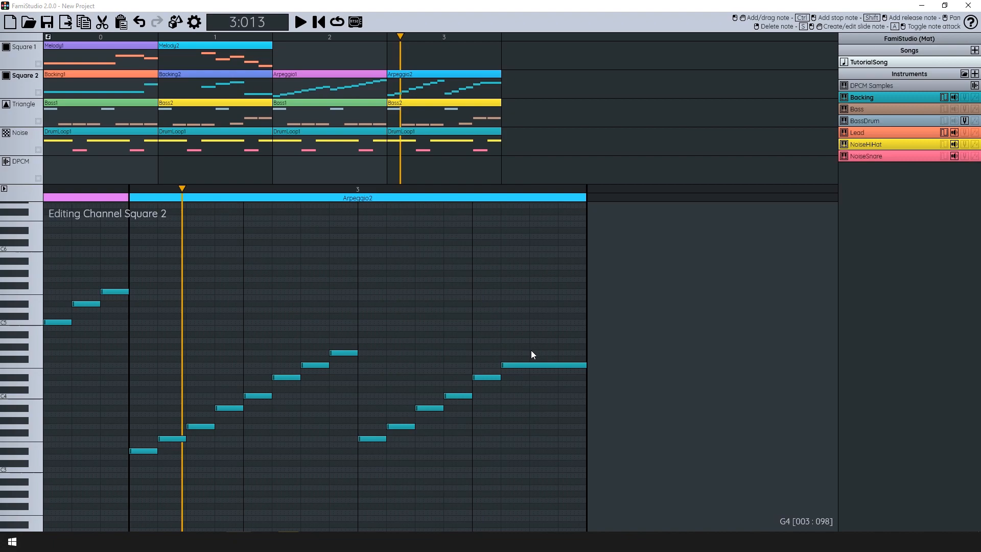
pyautogui.click(532, 352)
pyautogui.click(562, 334)
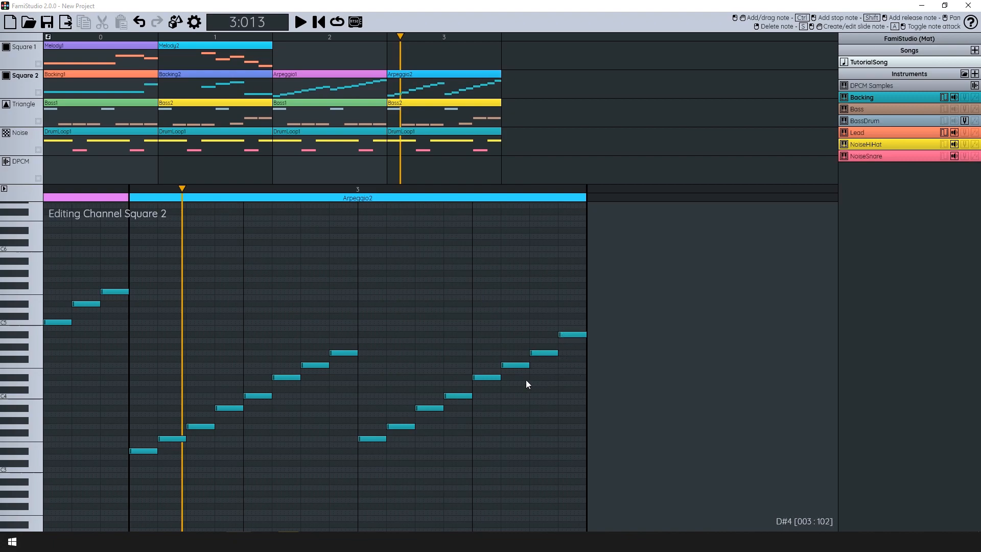
# Play the song from late in Backing1 through Arpeggio2, stop playback and review the arpeggio patterns.
pyautogui.scroll(-1, 531, 380)
pyautogui.scroll(-1, 316, 312)
pyautogui.moveTo(317, 312); pyautogui.dragTo(386, 333)
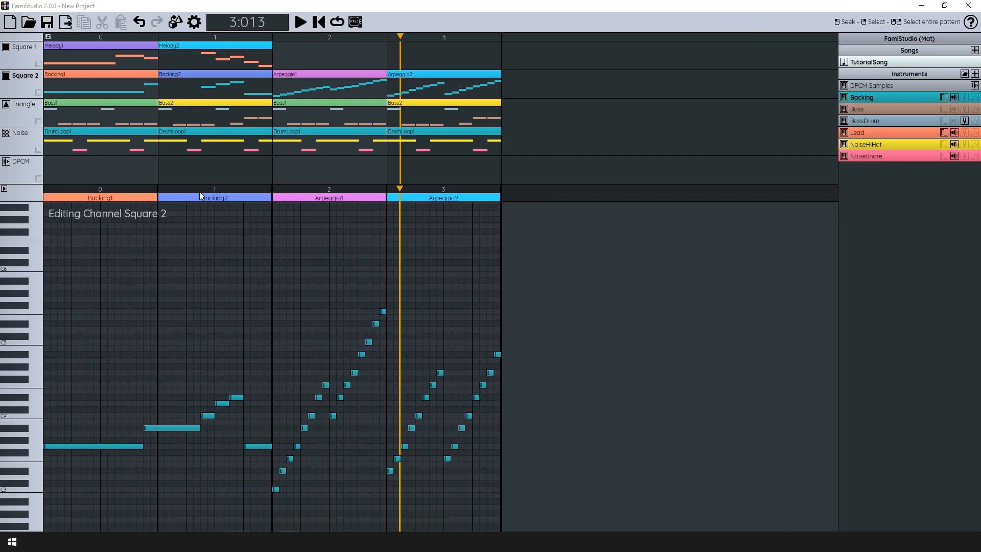
pyautogui.click(129, 189)
pyautogui.press('space')
pyautogui.moveTo(551, 448); pyautogui.dragTo(559, 398)
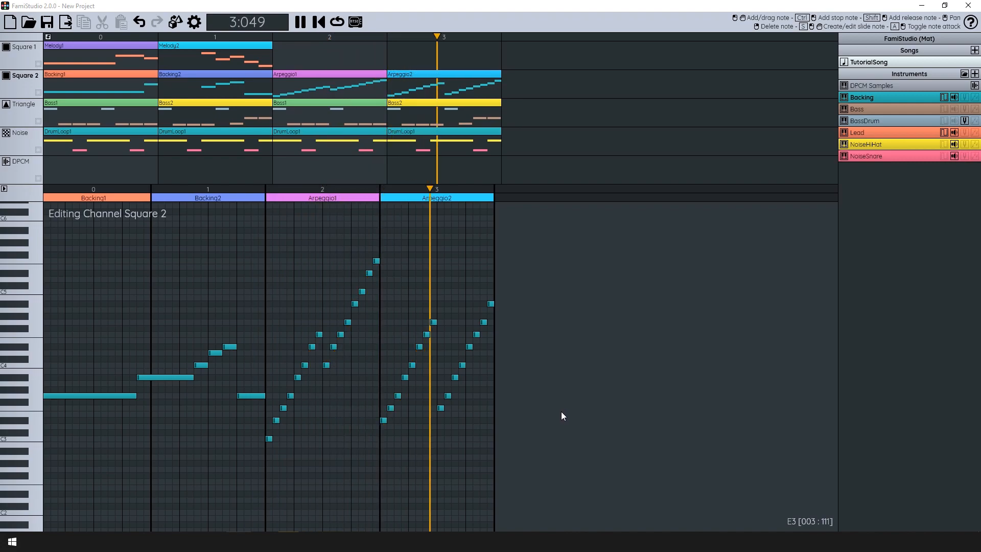
pyautogui.press('space')
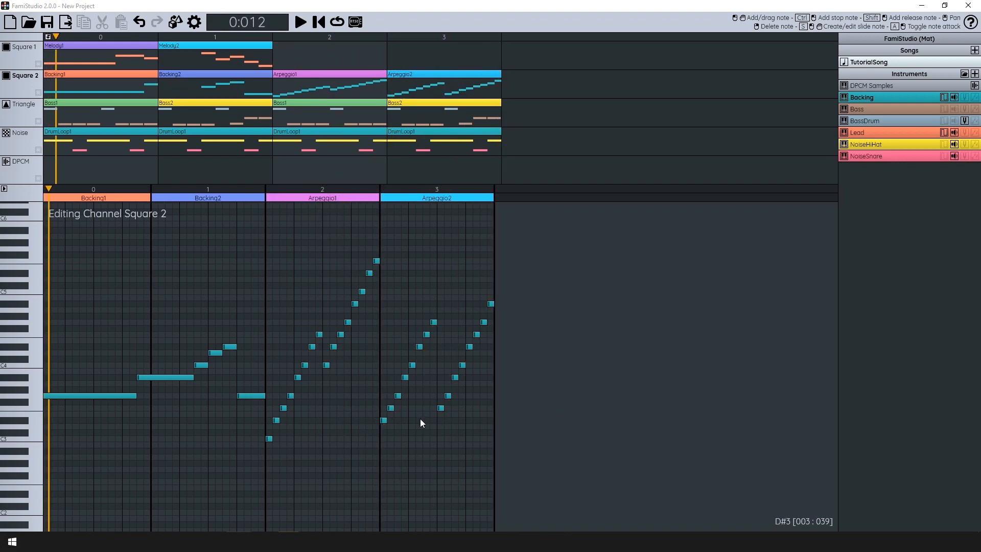
pyautogui.scroll(2, 366, 394)
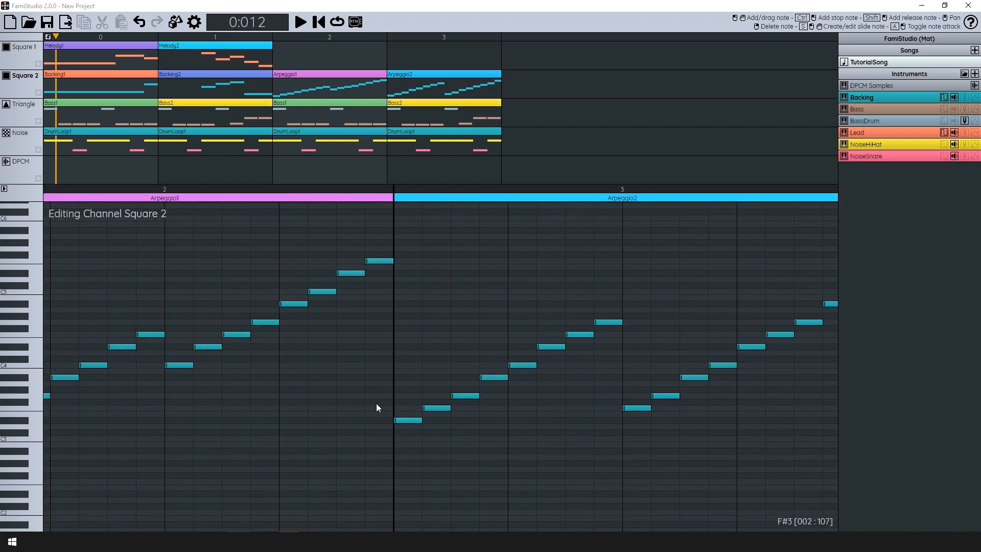
pyautogui.scroll(-1, 374, 405)
pyautogui.moveTo(370, 397); pyautogui.dragTo(480, 394)
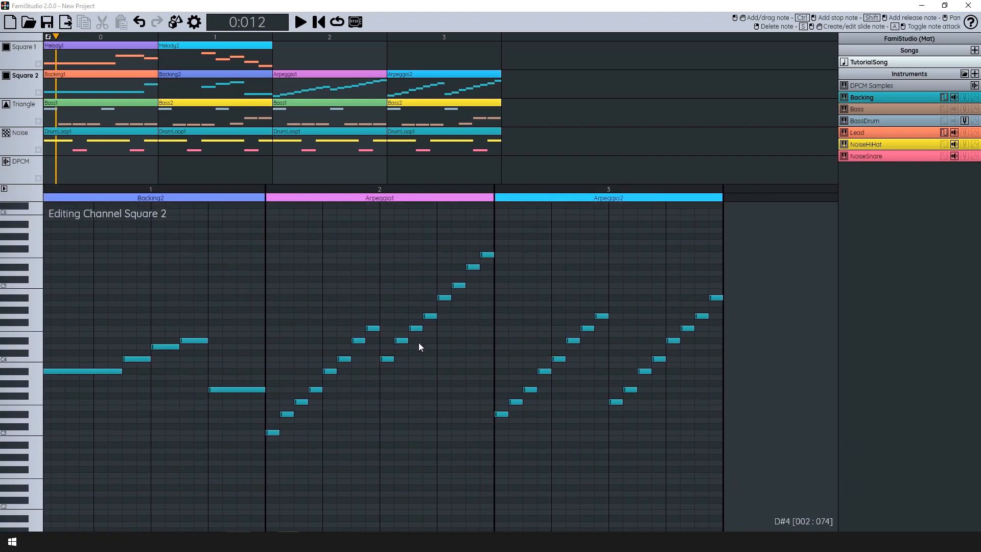
# Add a new instrument and name it Arpeggio.
pyautogui.click(974, 74)
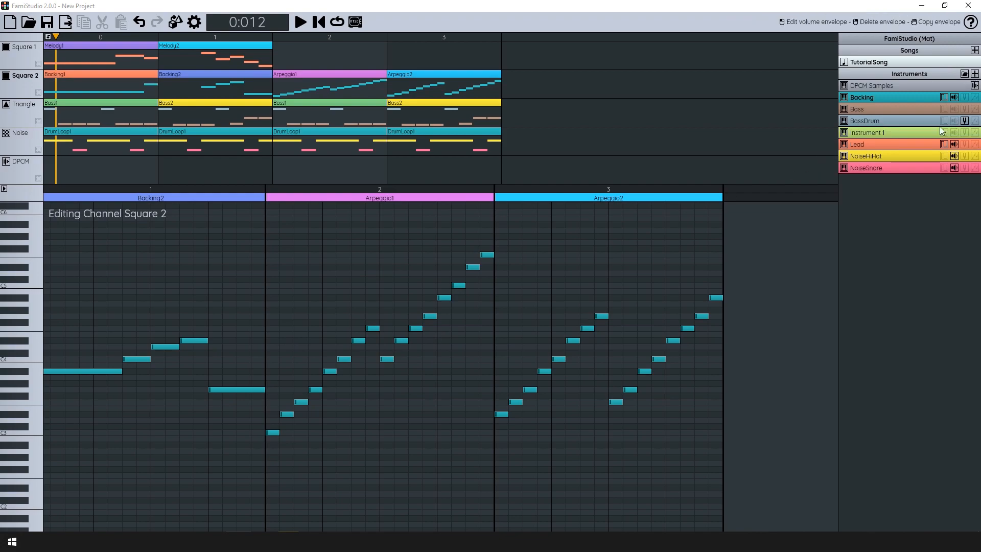
pyautogui.doubleClick(882, 131)
pyautogui.write('Ar')
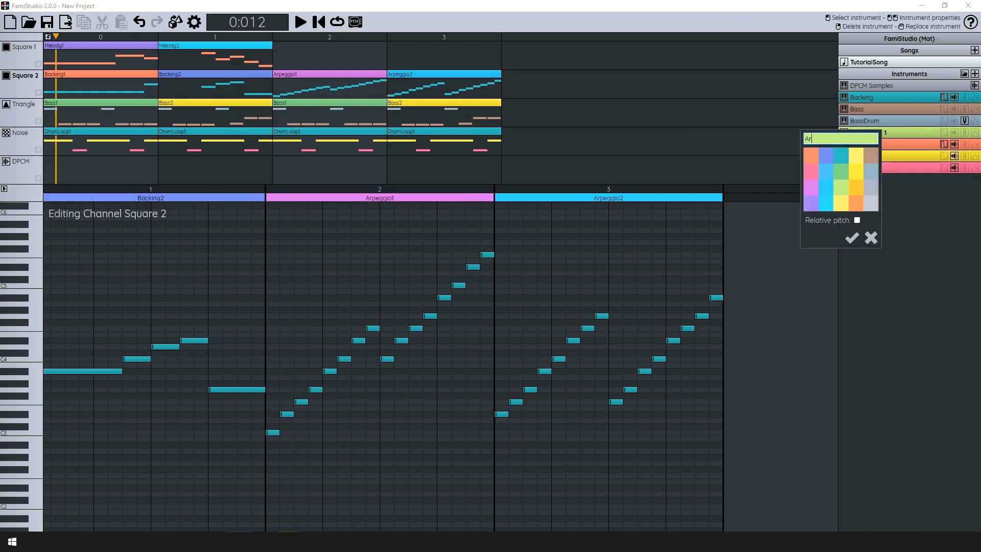
pyautogui.write('peggio')
pyautogui.press('Return')
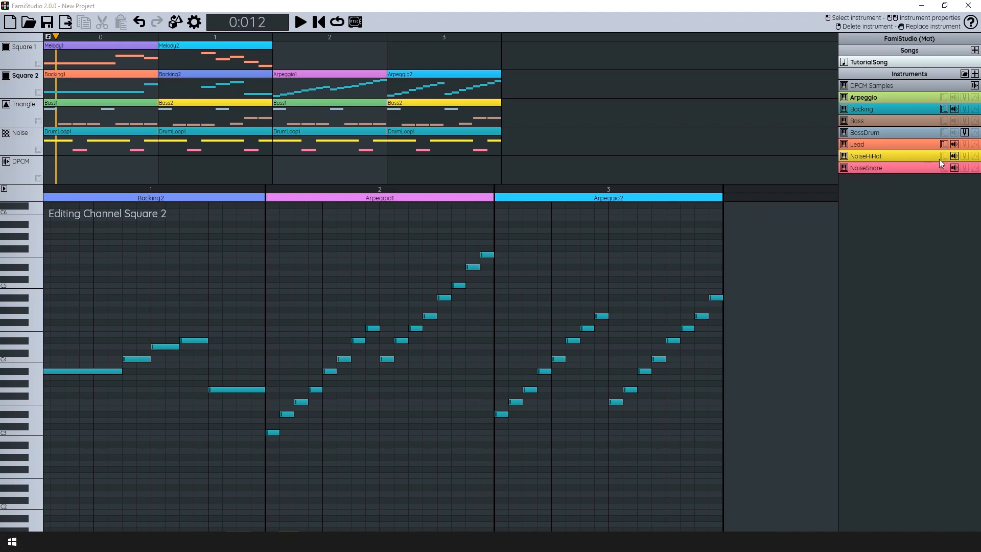
# Give the Arpeggio instrument a two-frame duty cycle envelope with values 1 and 0, and sound test notes on the piano.
pyautogui.click(946, 97)
pyautogui.click(104, 195)
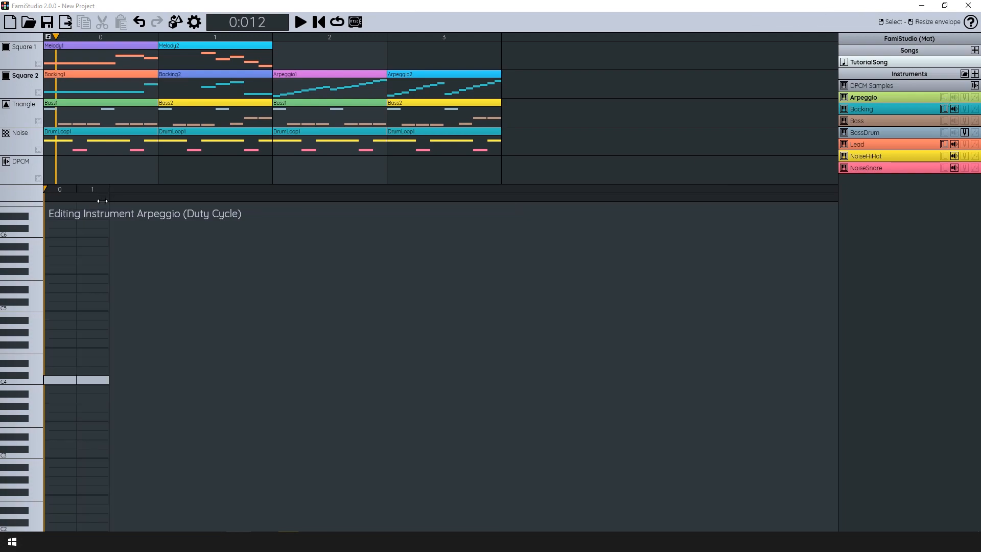
pyautogui.click(56, 369)
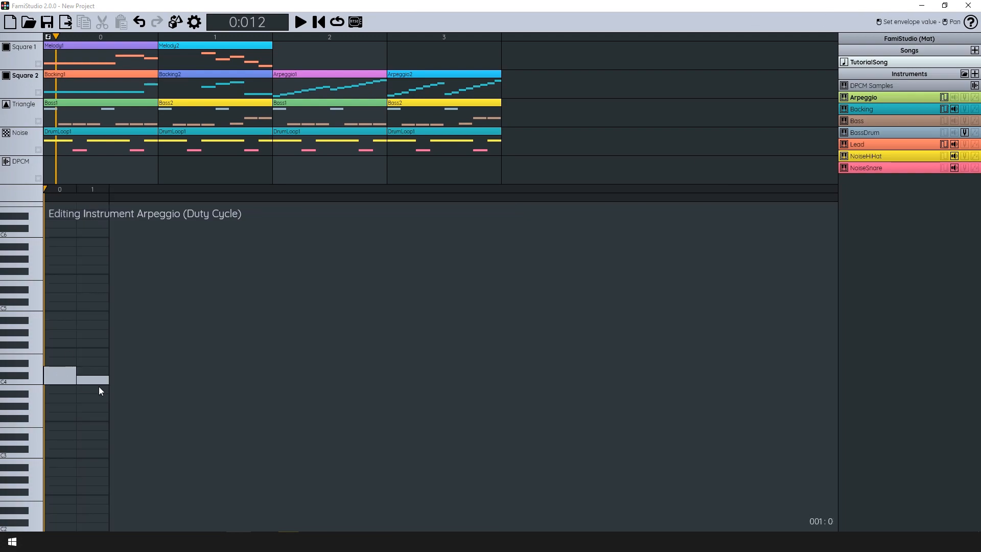
pyautogui.click(36, 379)
pyautogui.moveTo(108, 195)
pyautogui.mouseDown()
pyautogui.moveTo(77, 194)
pyautogui.moveTo(108, 190)
pyautogui.mouseUp()
pyautogui.click(36, 379)
# Create a seven-frame volume envelope for the Arpeggio instrument, falling from 9 to 3 by one per frame, and audition it on the piano.
pyautogui.click(955, 97)
pyautogui.moveTo(162, 190); pyautogui.dragTo(278, 185)
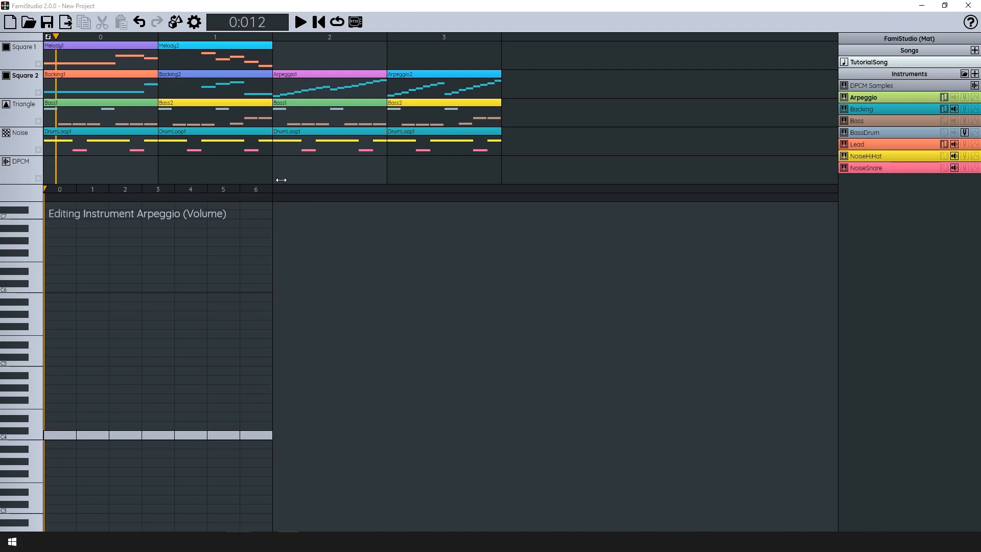
pyautogui.click(60, 349)
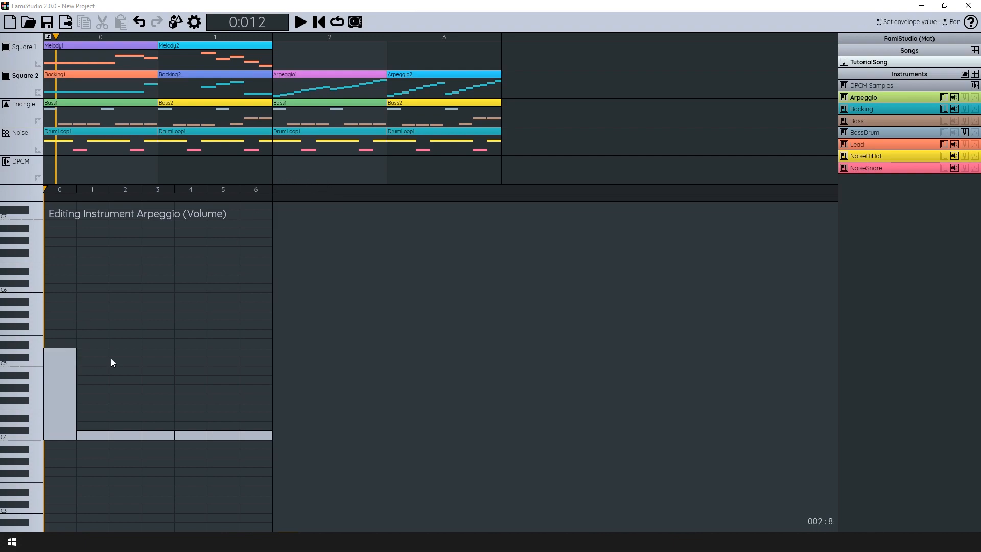
pyautogui.click(93, 358)
pyautogui.click(125, 367)
pyautogui.click(159, 376)
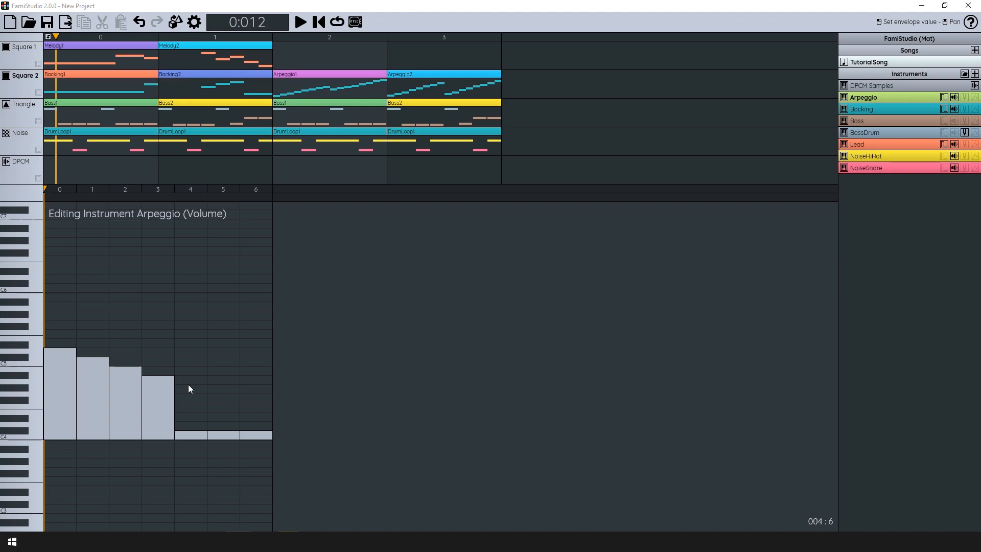
pyautogui.click(190, 385)
pyautogui.click(223, 395)
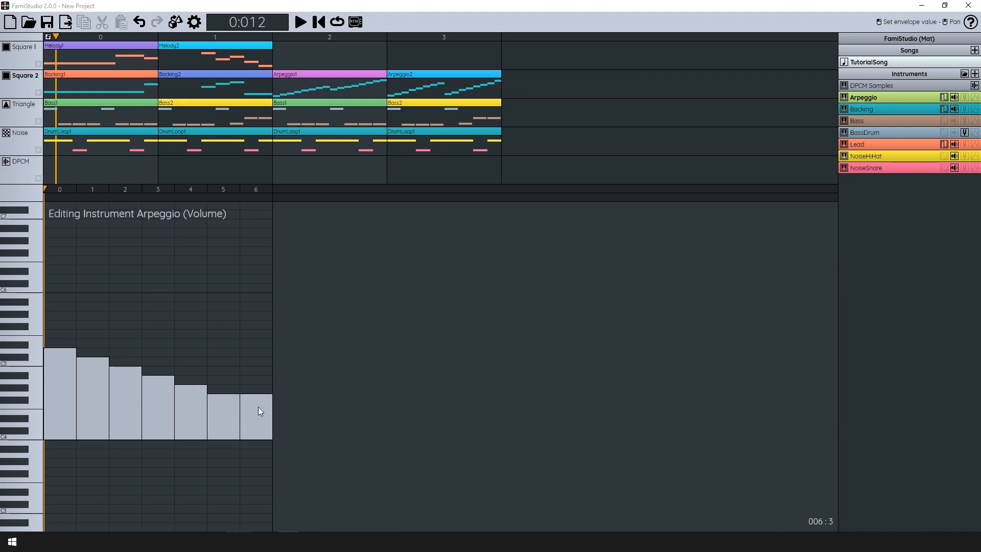
pyautogui.click(258, 407)
pyautogui.moveTo(30, 300); pyautogui.dragTo(20, 400)
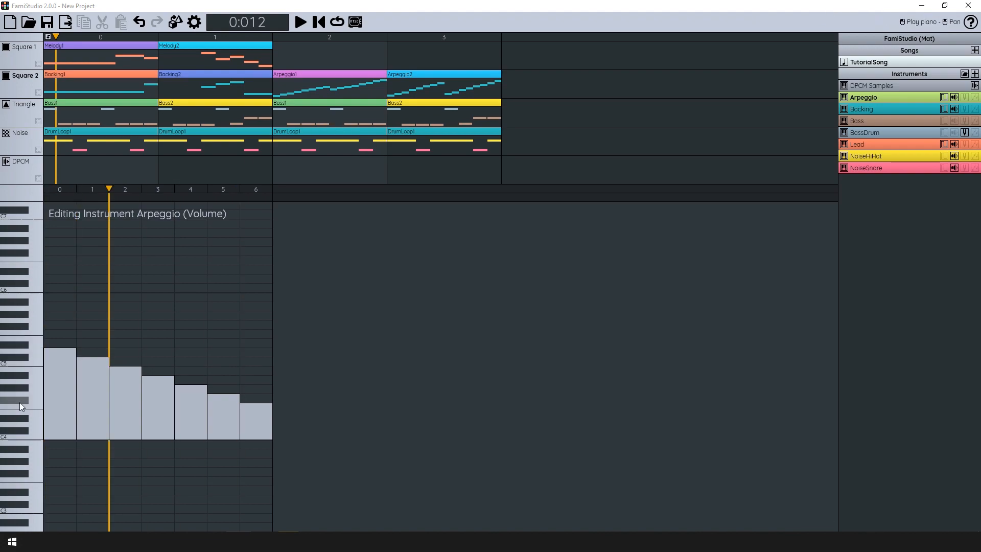
# Select all notes in Arpeggio1 and Arpeggio2 on Square 2, assign them the Arpeggio instrument, and clear the selection.
pyautogui.scroll(-3, 221, 366)
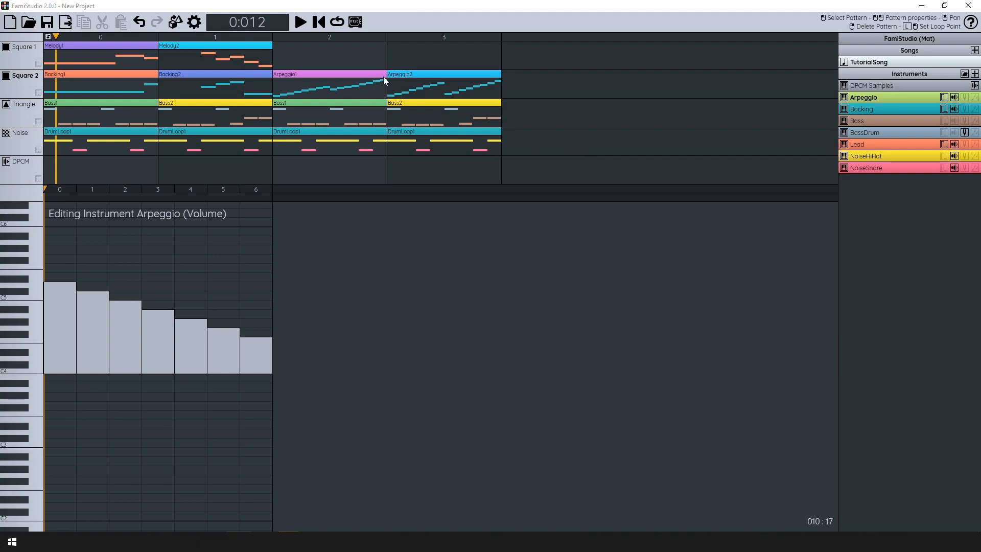
pyautogui.doubleClick(339, 87)
pyautogui.scroll(-3, 418, 276)
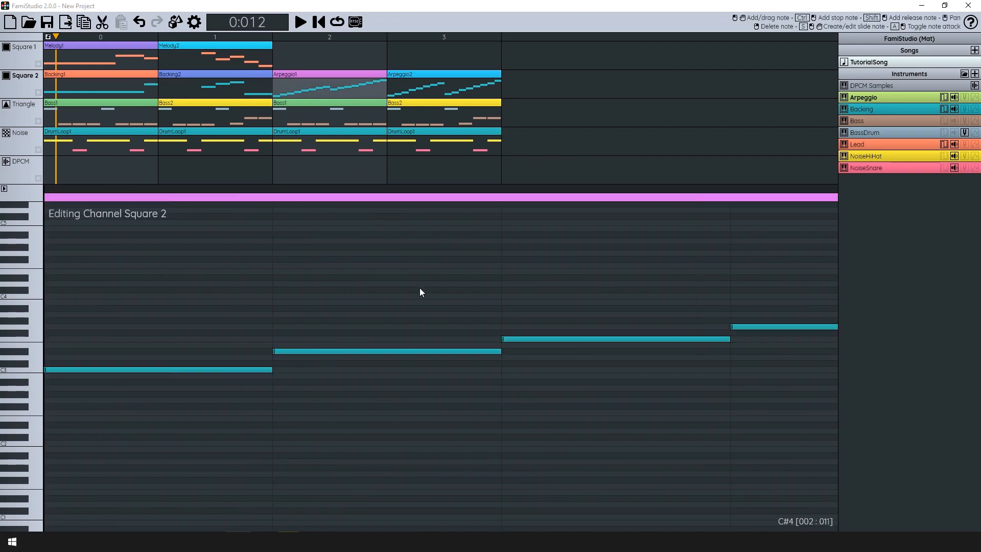
pyautogui.scroll(1, 409, 343)
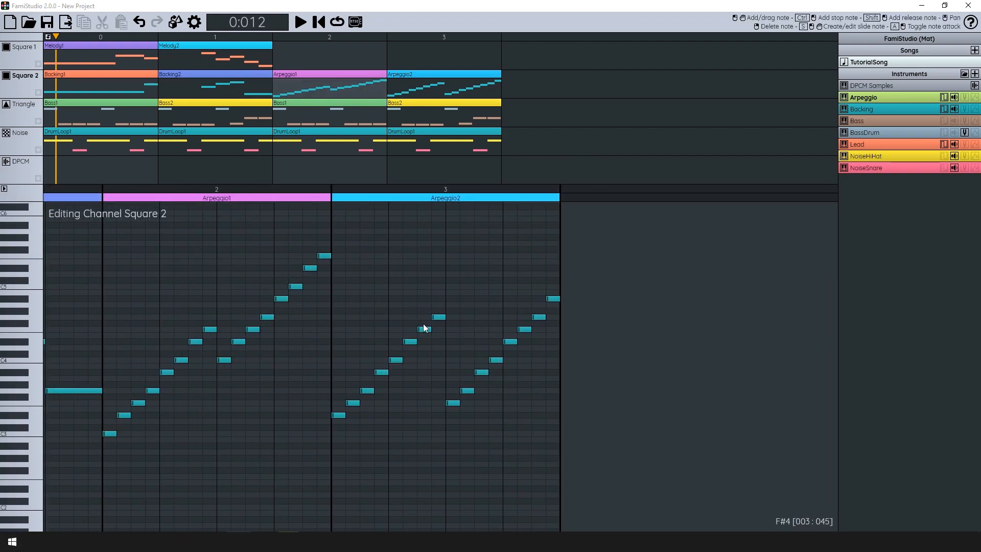
pyautogui.scroll(1, 102, 197)
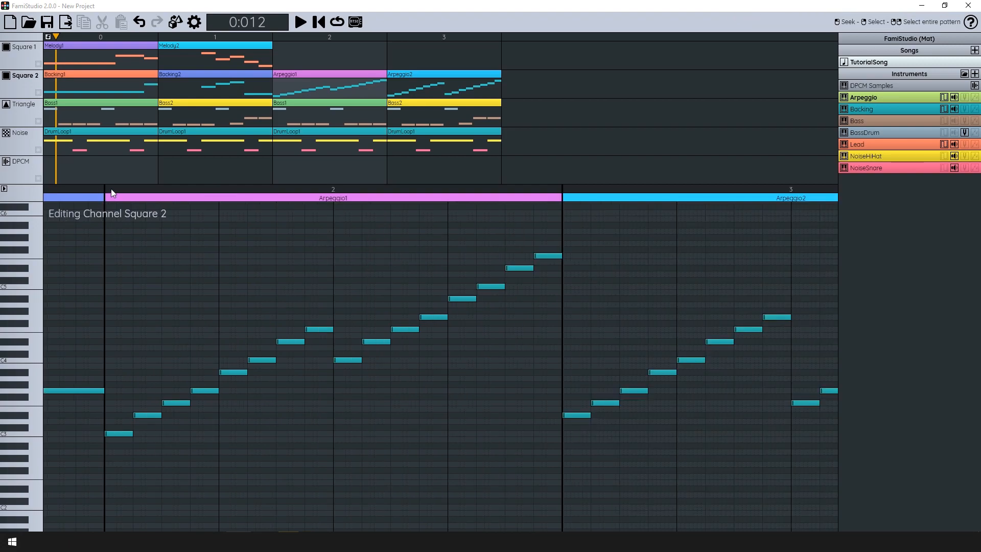
pyautogui.scroll(-2, 105, 189)
pyautogui.moveTo(105, 190); pyautogui.dragTo(330, 204)
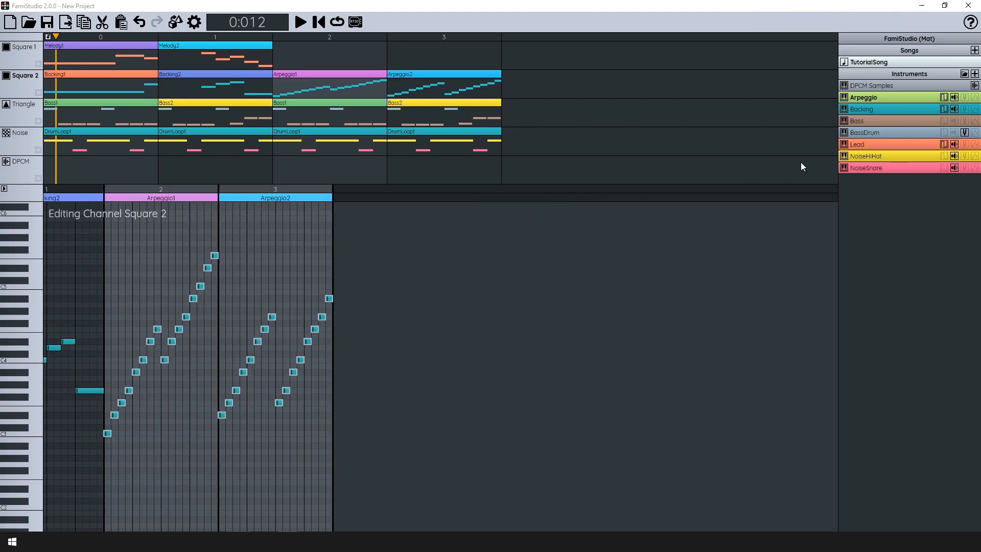
pyautogui.scroll(1, 140, 341)
pyautogui.moveTo(173, 332); pyautogui.dragTo(372, 360)
pyautogui.press('Escape')
# Play the song through the Square 2 arpeggio patterns to hear the Arpeggio instrument, and stop playback.
pyautogui.scroll(-1, 339, 372)
pyautogui.click(168, 184)
pyautogui.press('space')
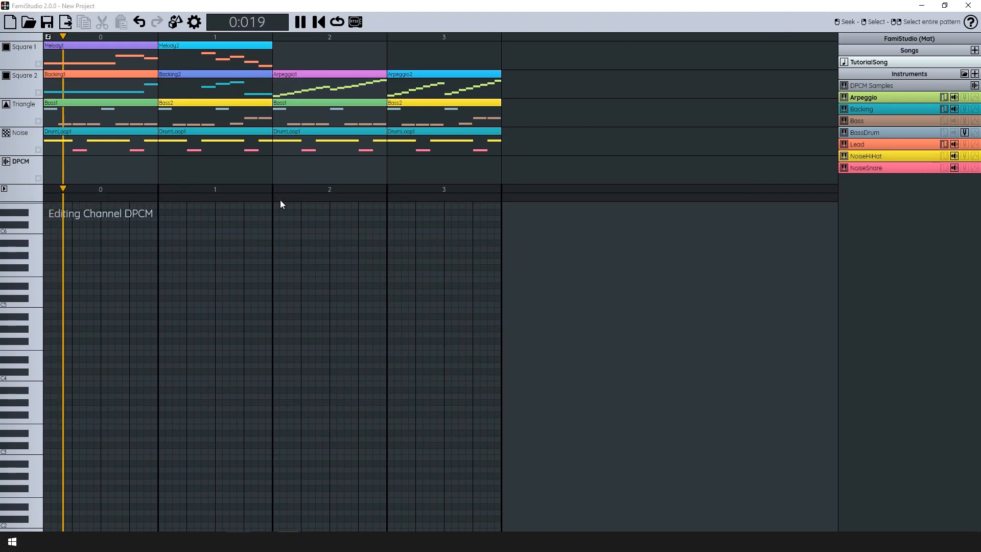
pyautogui.click(289, 95)
pyautogui.moveTo(258, 309); pyautogui.dragTo(487, 399)
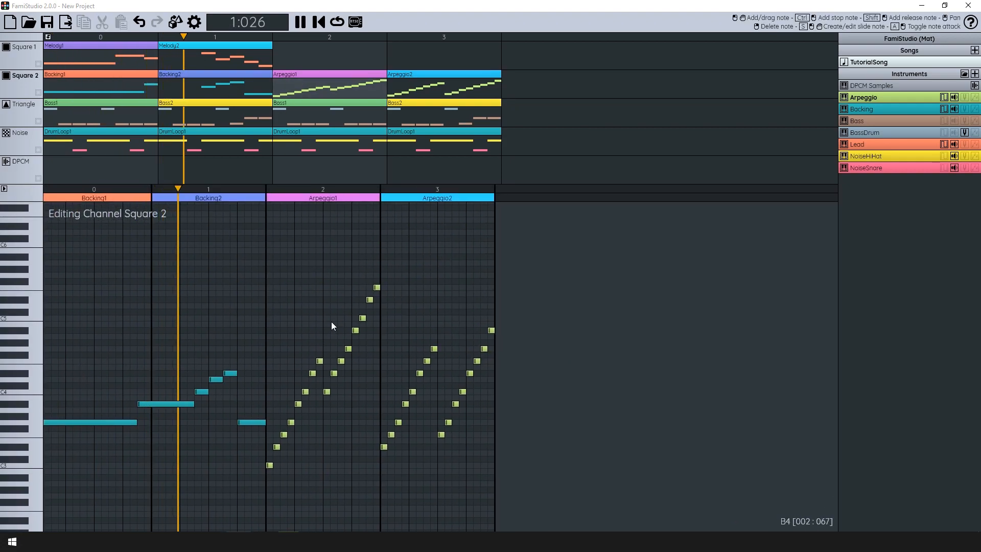
pyautogui.scroll(1, 331, 320)
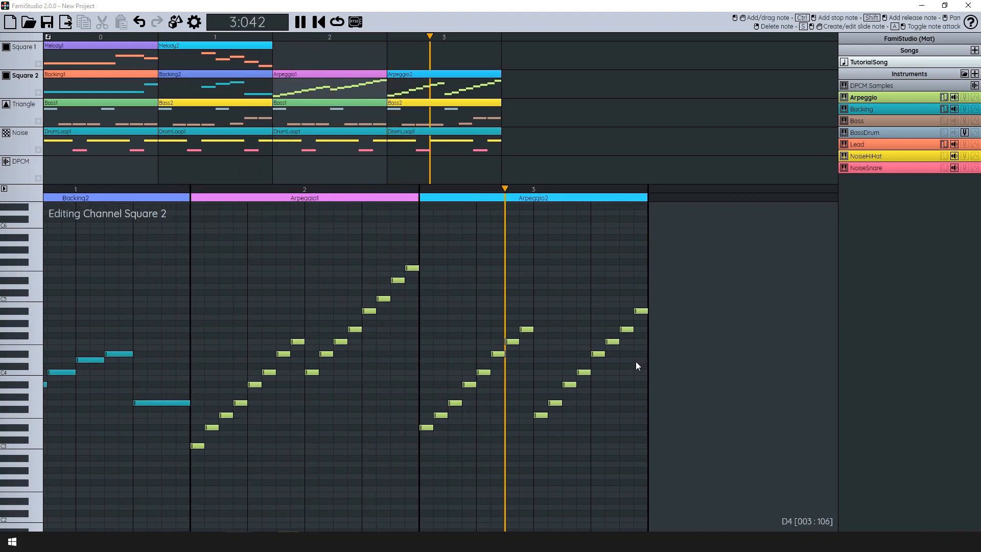
pyautogui.press('space')
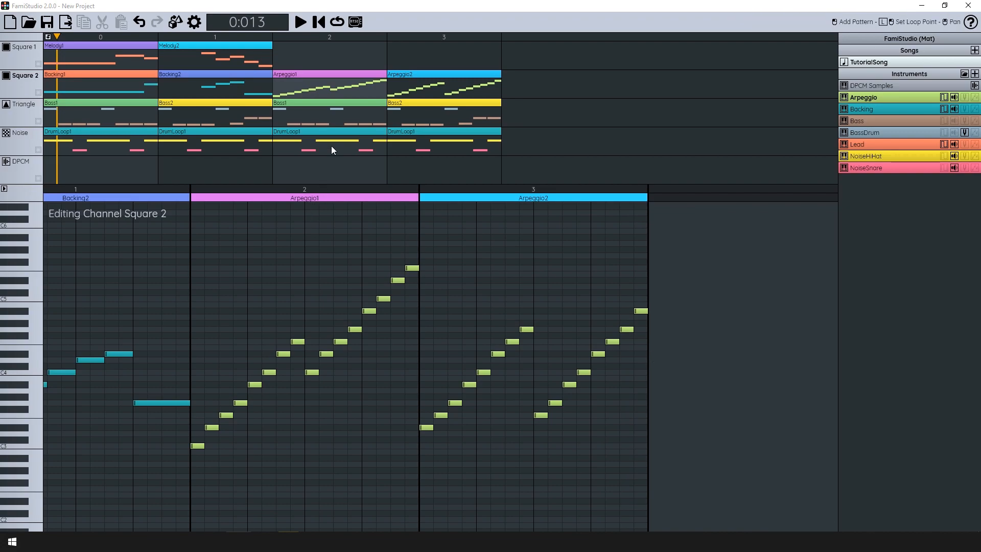
# Add a Square 1 pattern directly after Melody2 and name it Medoly3.
pyautogui.doubleClick(311, 57)
pyautogui.moveTo(251, 302); pyautogui.dragTo(353, 291)
pyautogui.moveTo(331, 255); pyautogui.dragTo(328, 287)
pyautogui.scroll(1, 327, 281)
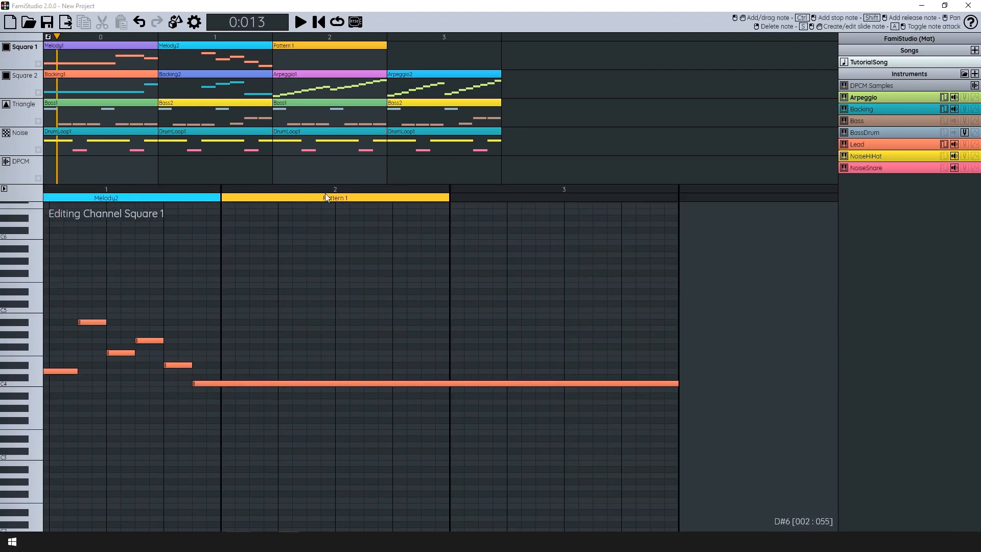
pyautogui.doubleClick(323, 58)
pyautogui.write('Medoly3')
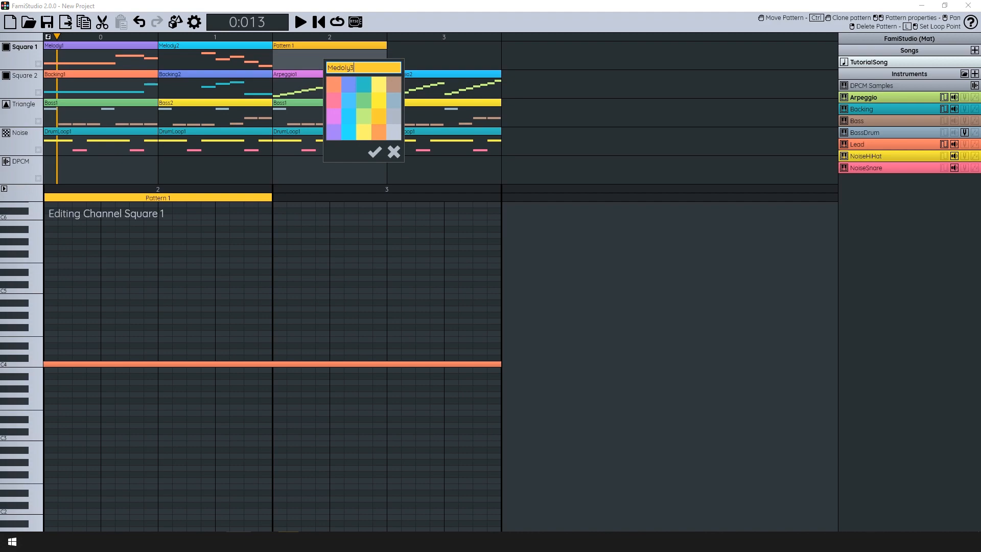
pyautogui.press('Return')
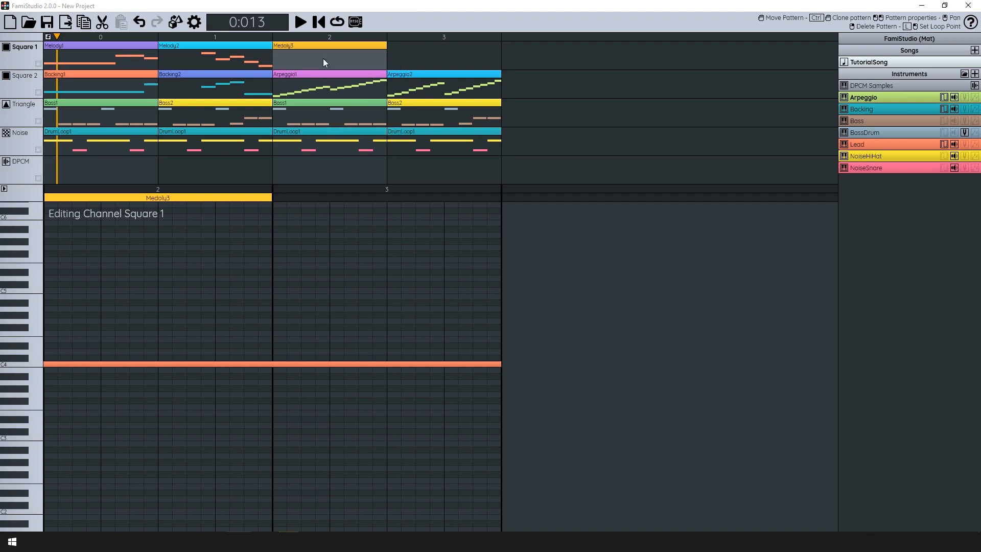
# Add a Square 1 pattern directly after Medoly3 and name it Medoly4.
pyautogui.click(400, 53)
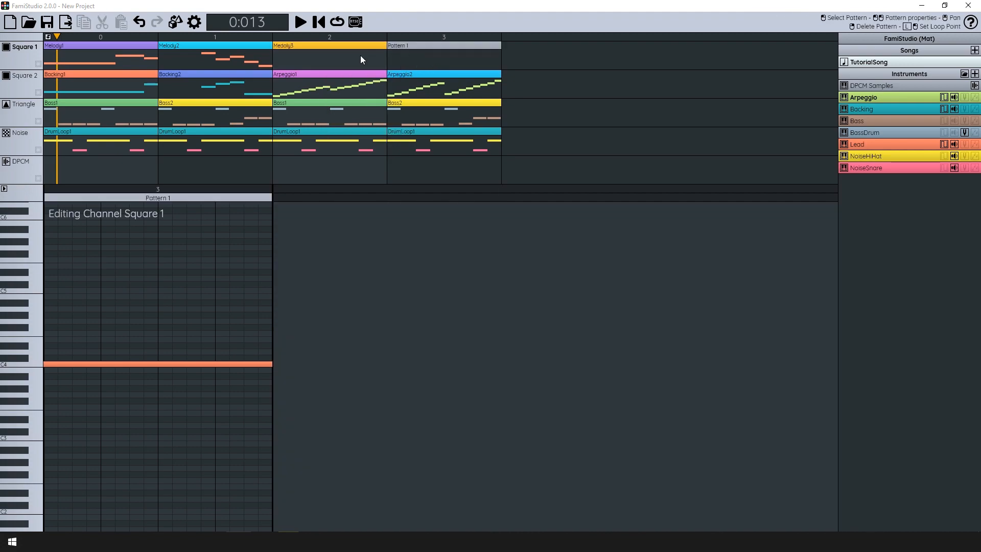
pyautogui.doubleClick(403, 61)
pyautogui.write('Medoly4')
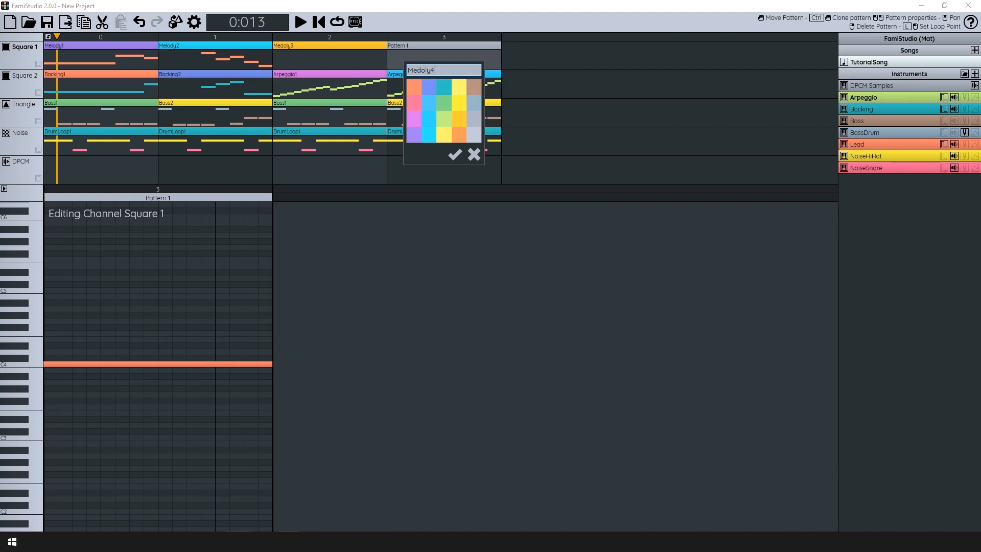
pyautogui.press('Return')
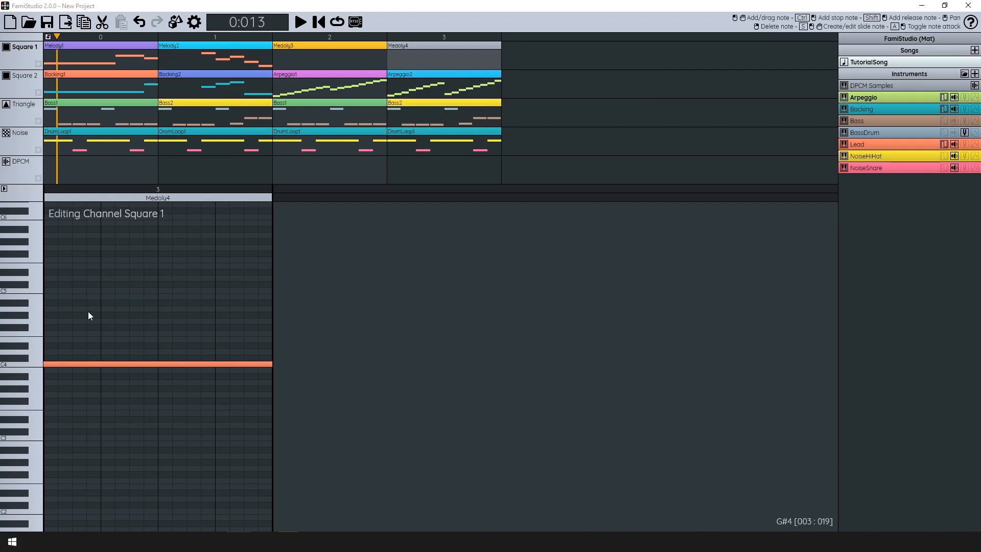
# Open the effects lane above the Square 1 notes, with Medoly3 and Medoly4 in view.
pyautogui.scroll(-1, 158, 298)
pyautogui.moveTo(170, 297); pyautogui.dragTo(469, 342)
pyautogui.scroll(1, 365, 322)
pyautogui.scroll(1, 373, 307)
pyautogui.scroll(-1, 466, 344)
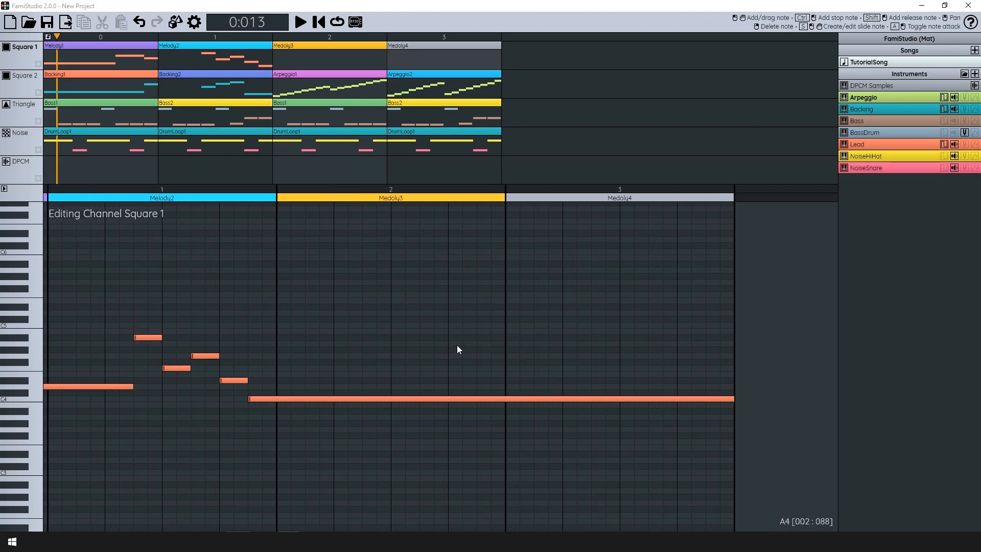
pyautogui.click(4, 189)
pyautogui.moveTo(333, 361); pyautogui.dragTo(371, 347)
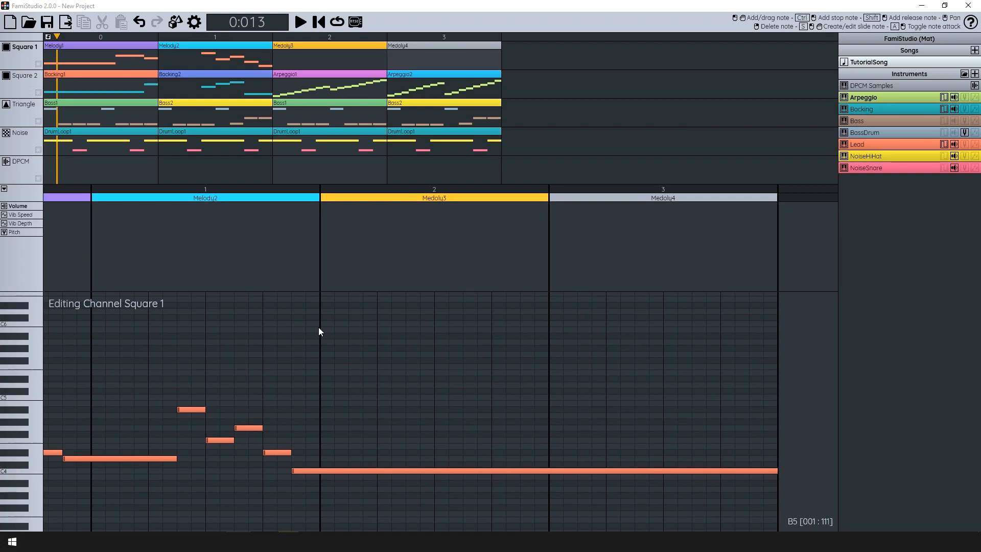
pyautogui.click(13, 194)
pyautogui.click(14, 195)
pyautogui.click(4, 189)
pyautogui.click(4, 189)
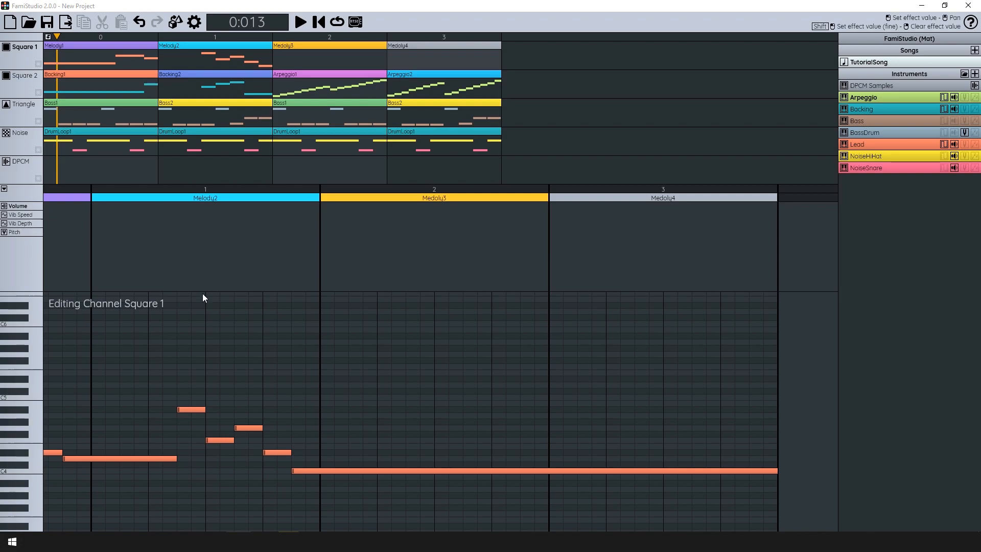
# Add four evenly spaced volume effect values at the start of Medoly3, each slightly lower than the one before.
pyautogui.scroll(1, 317, 283)
pyautogui.scroll(1, 347, 281)
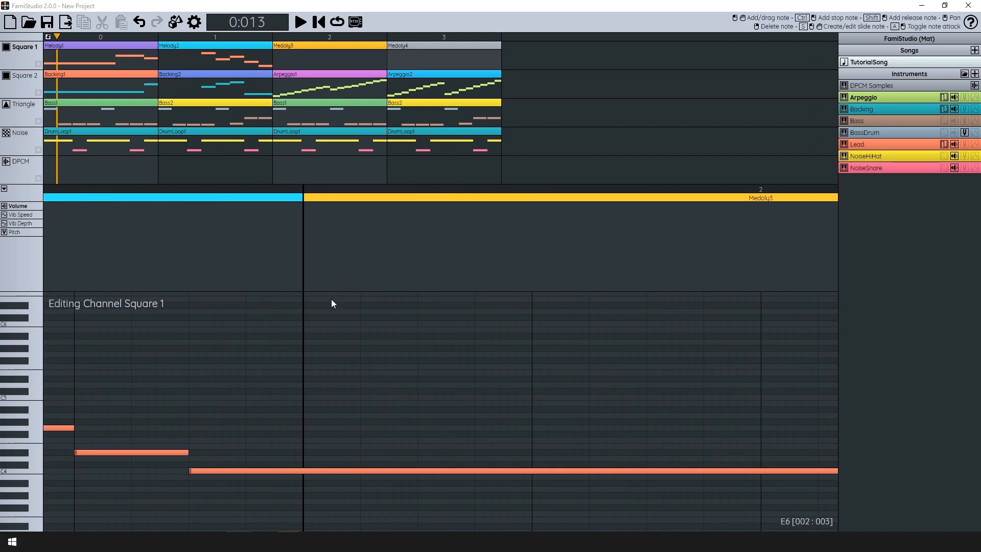
pyautogui.moveTo(329, 302); pyautogui.dragTo(346, 320)
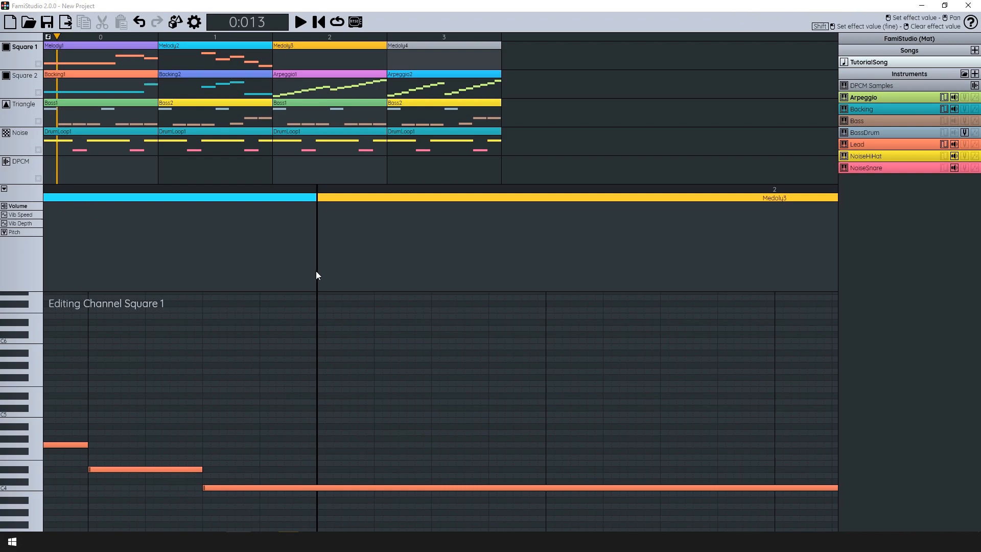
pyautogui.moveTo(322, 278); pyautogui.dragTo(327, 207)
pyautogui.moveTo(379, 241); pyautogui.dragTo(378, 215)
pyautogui.moveTo(435, 255); pyautogui.dragTo(435, 221)
pyautogui.moveTo(492, 237); pyautogui.dragTo(492, 229)
# Add a volume effect at the maximum level on the very first frame of Melody1.
pyautogui.scroll(-2, 468, 280)
pyautogui.scroll(-1, 422, 280)
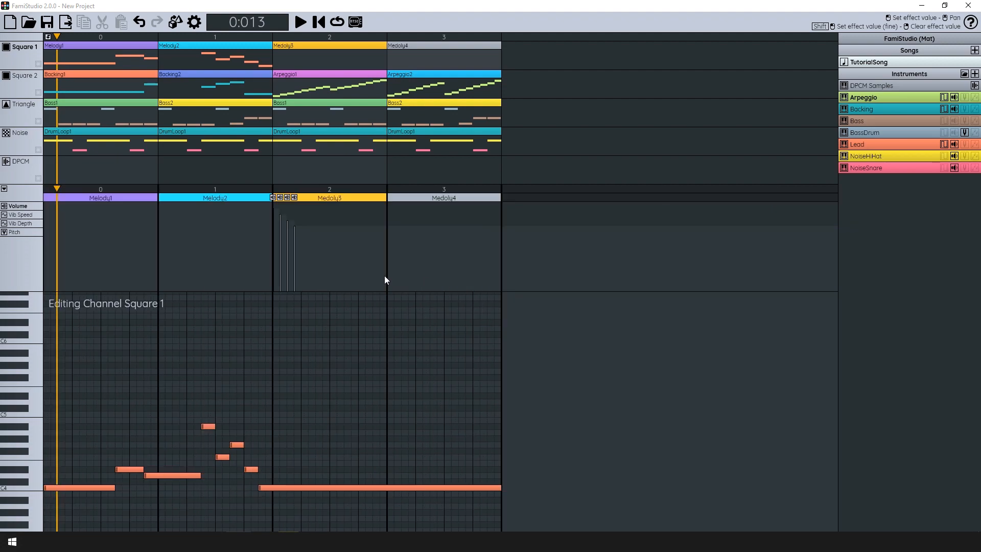
pyautogui.scroll(1, 230, 272)
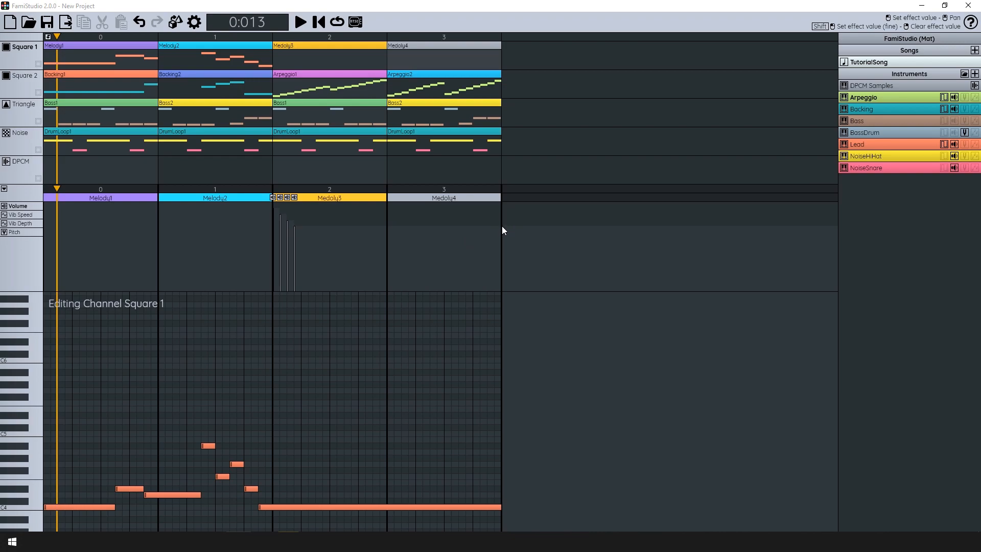
pyautogui.scroll(1, 45, 213)
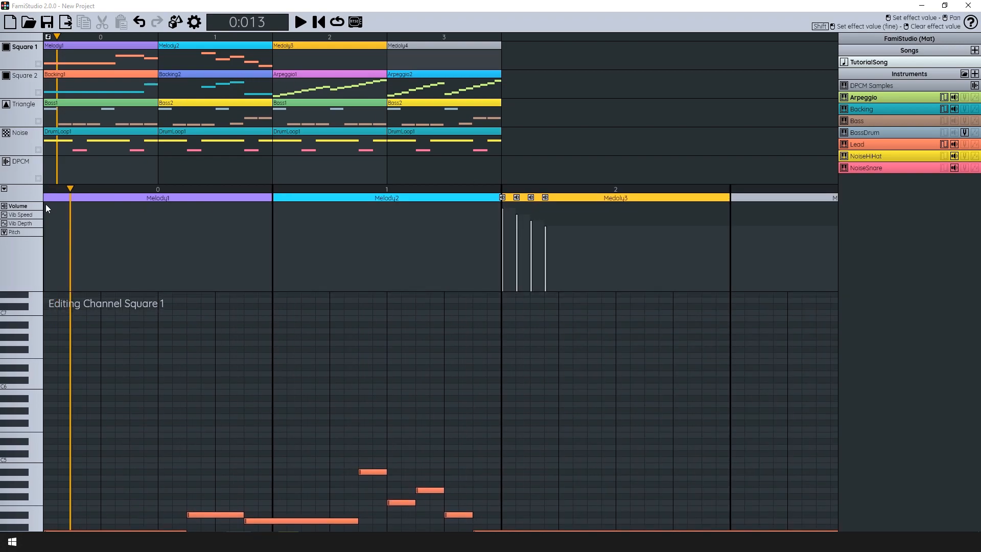
pyautogui.scroll(1, 44, 214)
pyautogui.moveTo(66, 225); pyautogui.dragTo(133, 245)
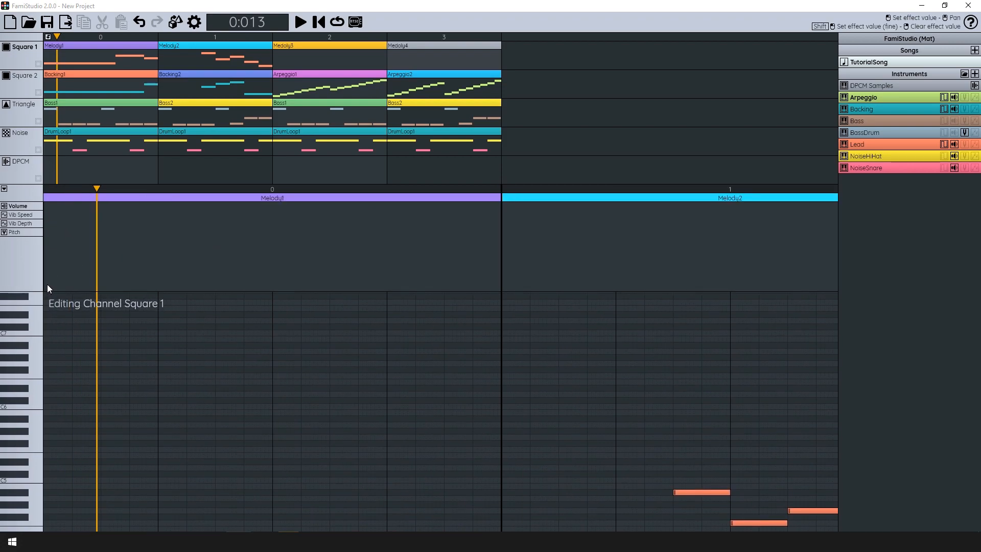
pyautogui.scroll(2, 51, 214)
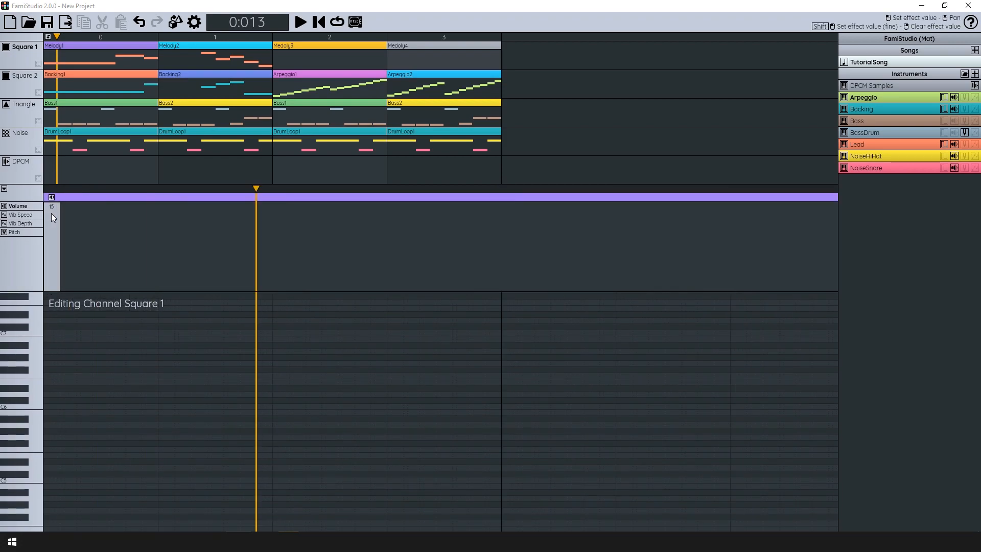
pyautogui.scroll(-4, 84, 221)
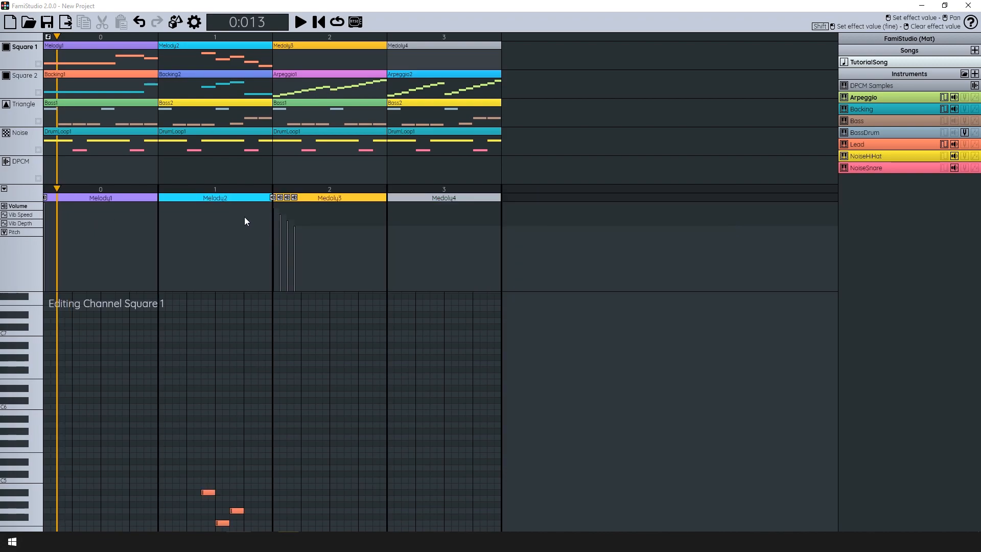
# Play the song from Melody2 through Medoly3 and Medoly4 to hear the held note's volume steps, and stop playback.
pyautogui.moveTo(201, 190); pyautogui.dragTo(140, 146)
pyautogui.moveTo(158, 259); pyautogui.dragTo(169, 234)
pyautogui.click(142, 189)
pyautogui.press('space')
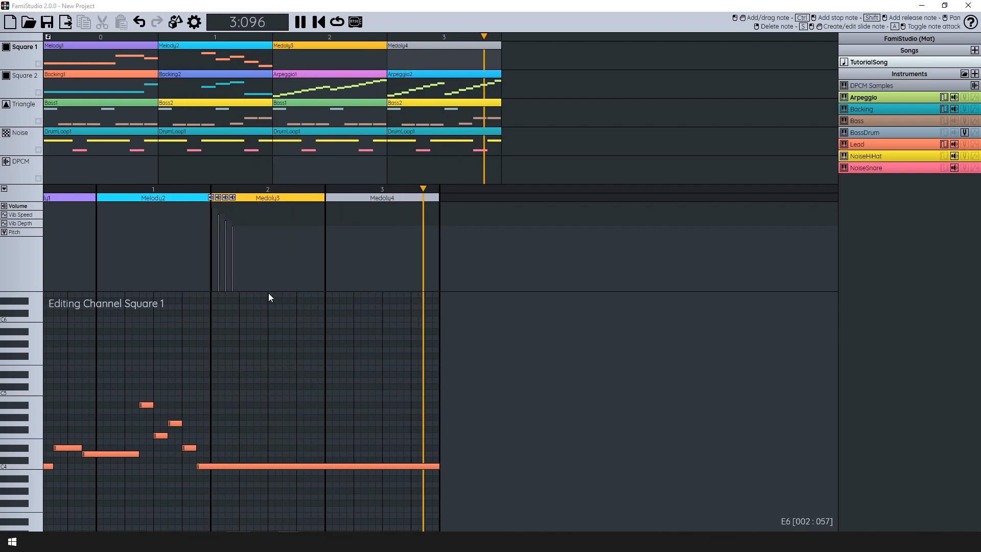
pyautogui.press('space')
# Set a vibrato speed and a vibrato depth of 9 on the held note at the start of Medoly3.
pyautogui.scroll(2, 219, 246)
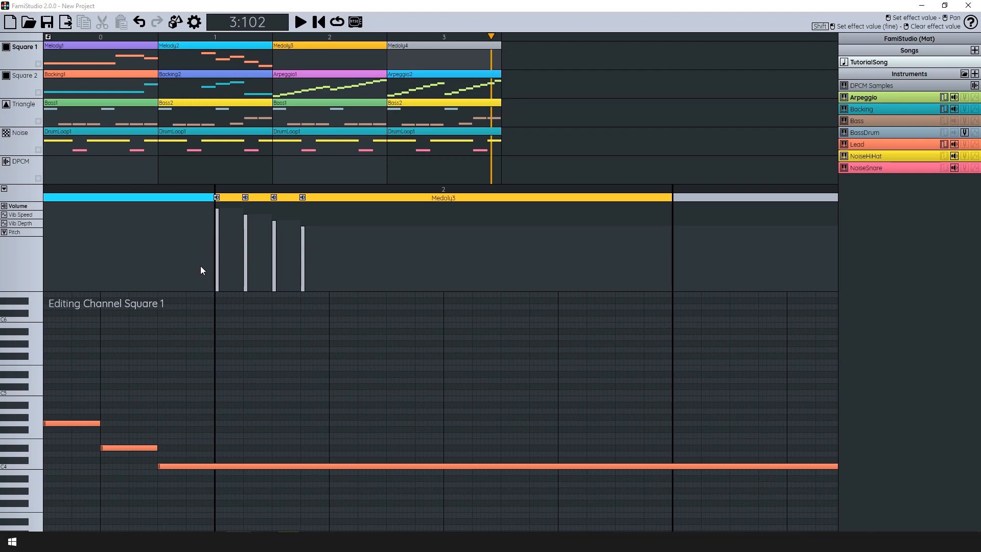
pyautogui.scroll(-1, 200, 266)
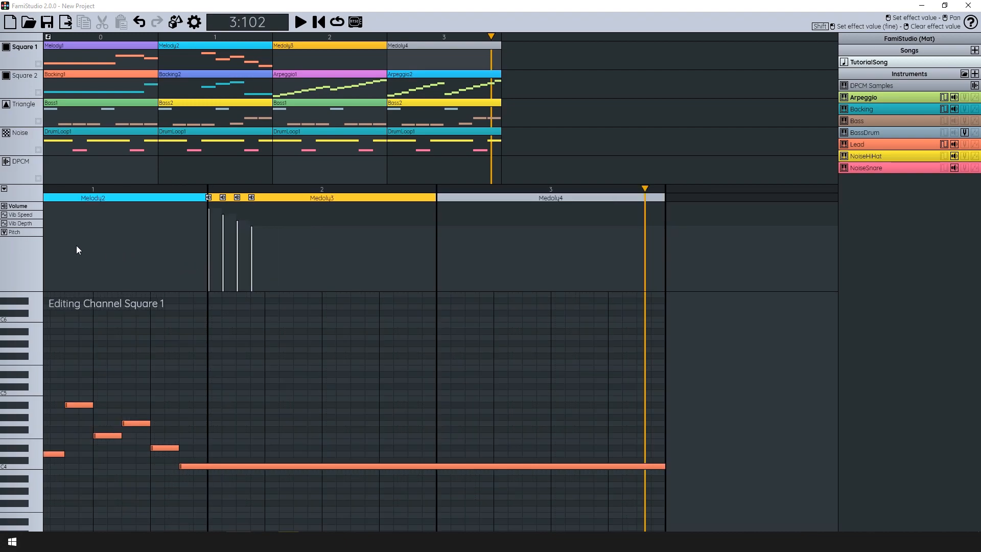
pyautogui.click(26, 215)
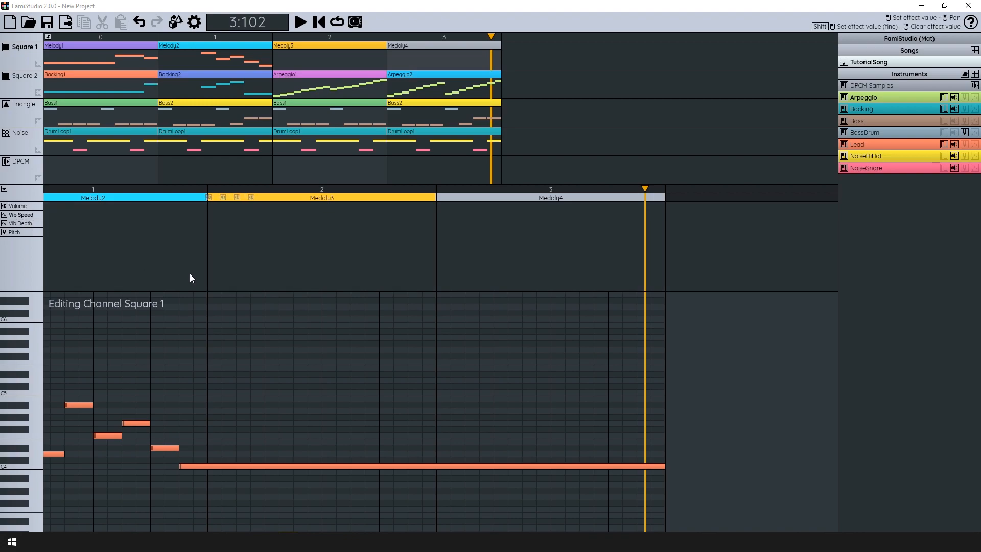
pyautogui.scroll(1, 189, 274)
pyautogui.scroll(1, 227, 289)
pyautogui.moveTo(228, 284); pyautogui.dragTo(229, 233)
pyautogui.click(41, 224)
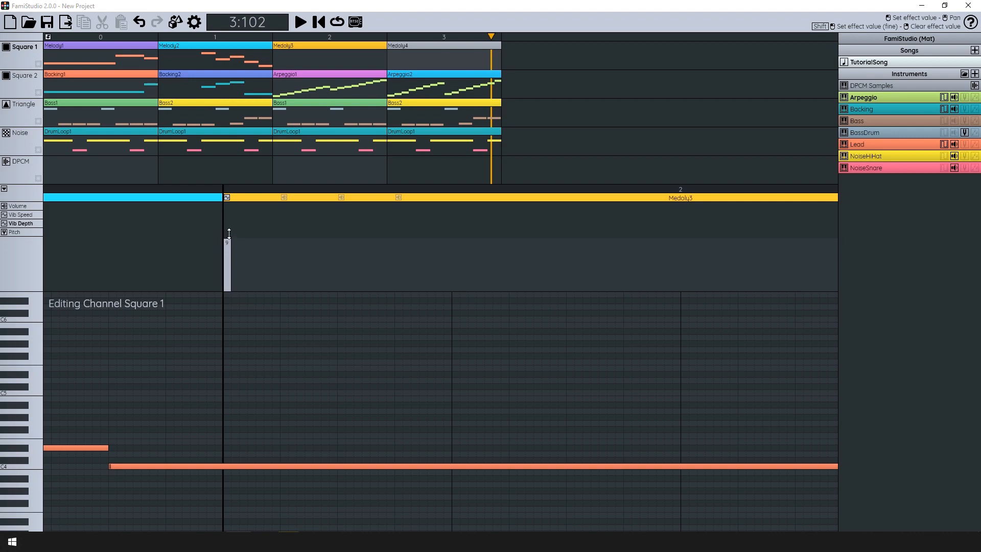
# End the vibrato with a vibrato depth effect at the very end of Medoly4, and play from Melody2 into Medoly3.
pyautogui.scroll(-4, 359, 264)
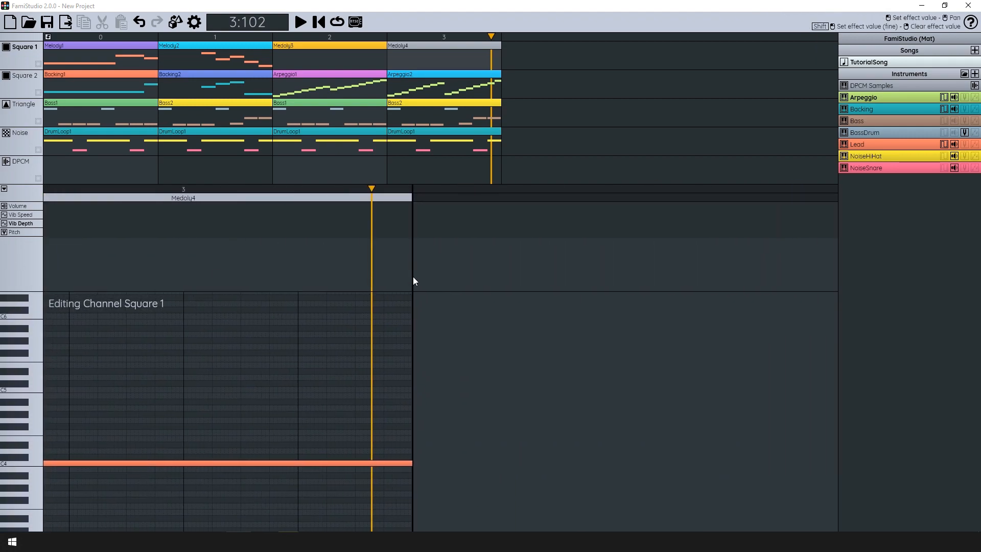
pyautogui.scroll(-3, 404, 306)
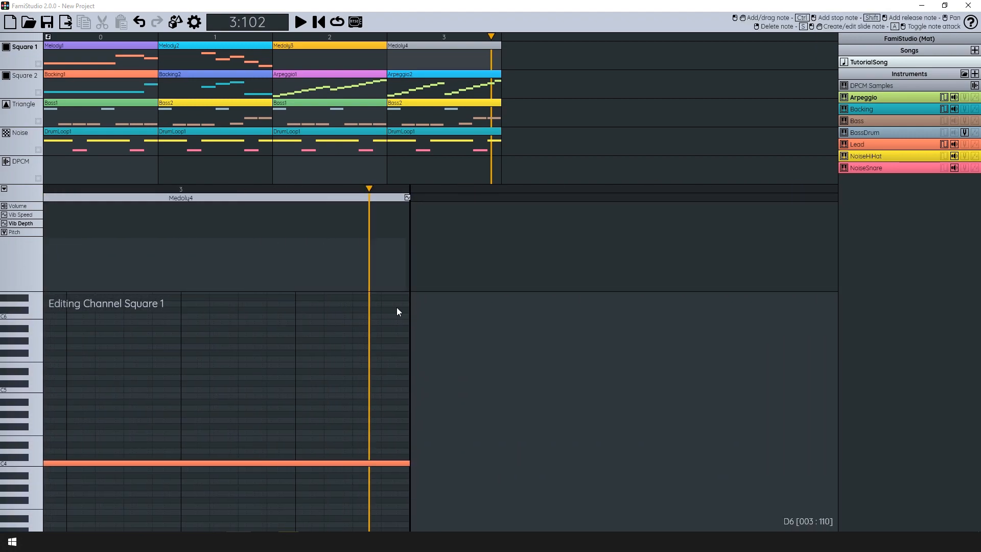
pyautogui.hscroll(-5, 443, 312)
pyautogui.click(129, 191)
pyautogui.press('space')
pyautogui.press('space')
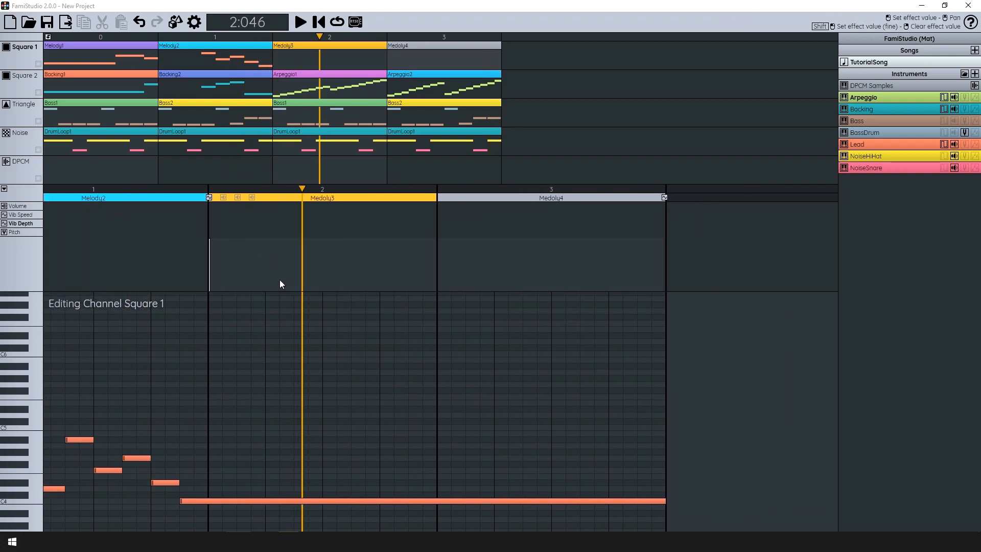
# Check the vibrato speed at the start of Medoly3 and set the vibrato depth there to 2.
pyautogui.scroll(2, 192, 263)
pyautogui.scroll(1, 284, 265)
pyautogui.click(36, 216)
pyautogui.moveTo(259, 248); pyautogui.dragTo(274, 281)
pyautogui.click(36, 223)
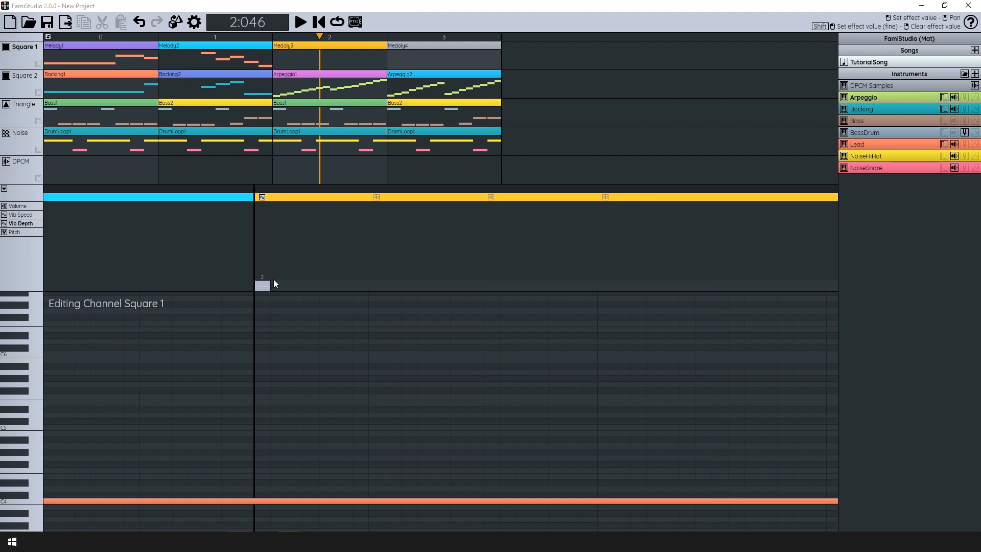
# Play the passage into Medoly3 with all channels, solo Square 1, play the passage again, and stop playback.
pyautogui.click(210, 189)
pyautogui.press('space')
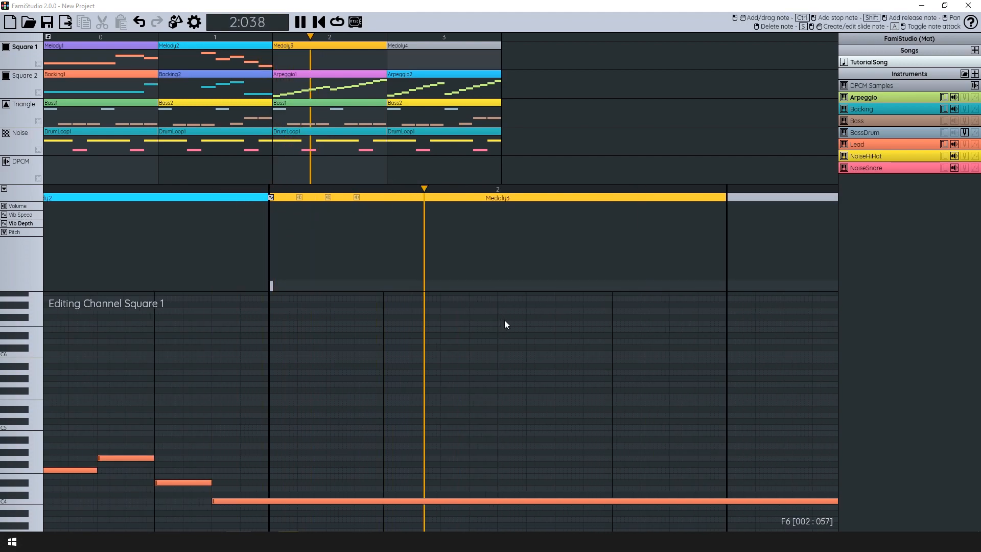
pyautogui.press('space')
pyautogui.click(134, 188)
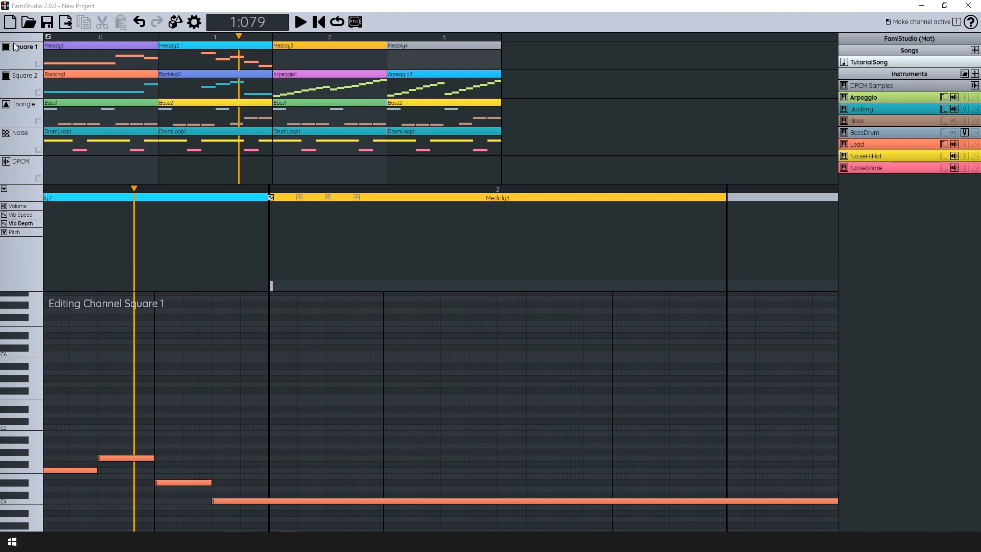
pyautogui.rightClick(6, 48)
pyautogui.press('space')
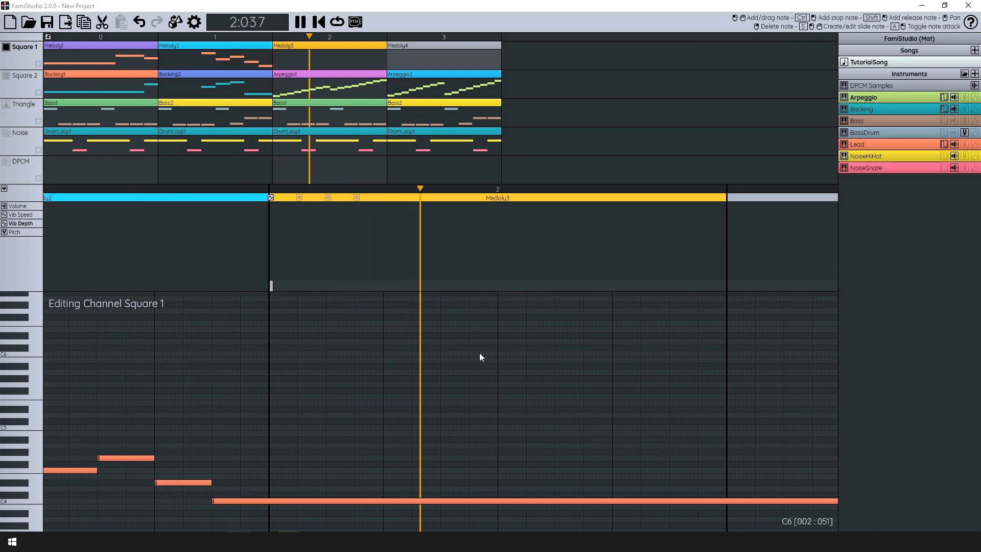
pyautogui.press('space')
pyautogui.scroll(-1, 599, 366)
pyautogui.moveTo(518, 359); pyautogui.dragTo(381, 340)
pyautogui.scroll(-1, 381, 340)
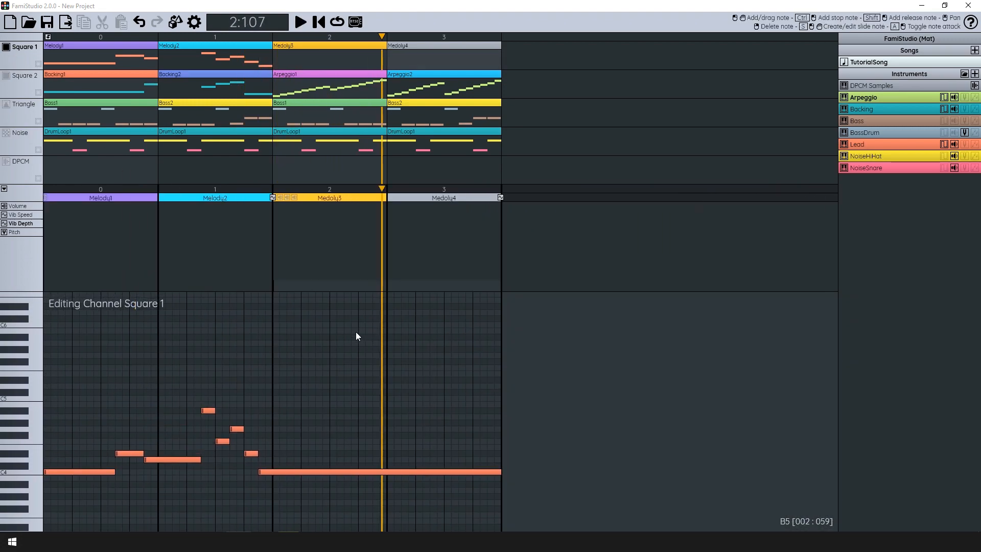
# Hide the effects lane and set TutorialSong's length to 5 patterns in the song properties.
pyautogui.click(5, 190)
pyautogui.scroll(1, 470, 388)
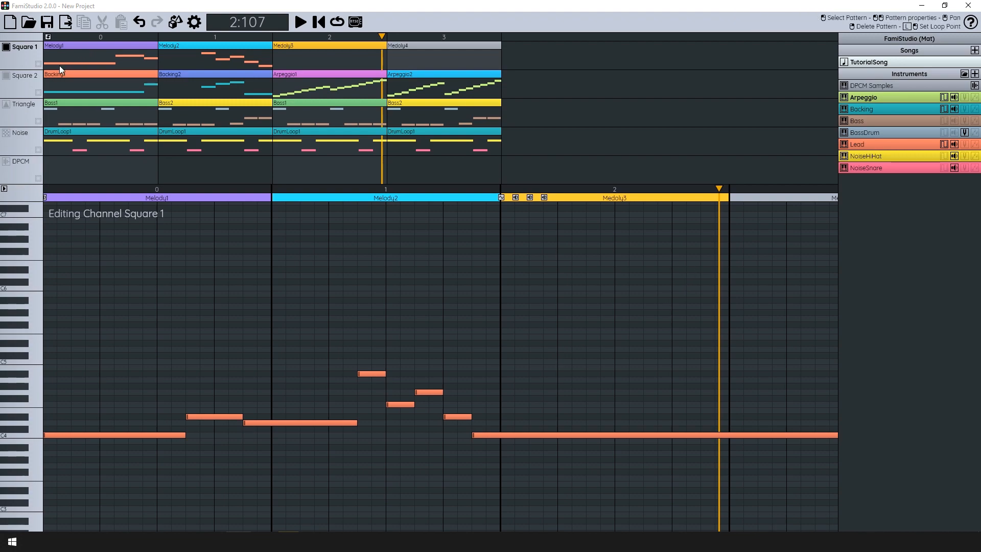
pyautogui.doubleClick(878, 63)
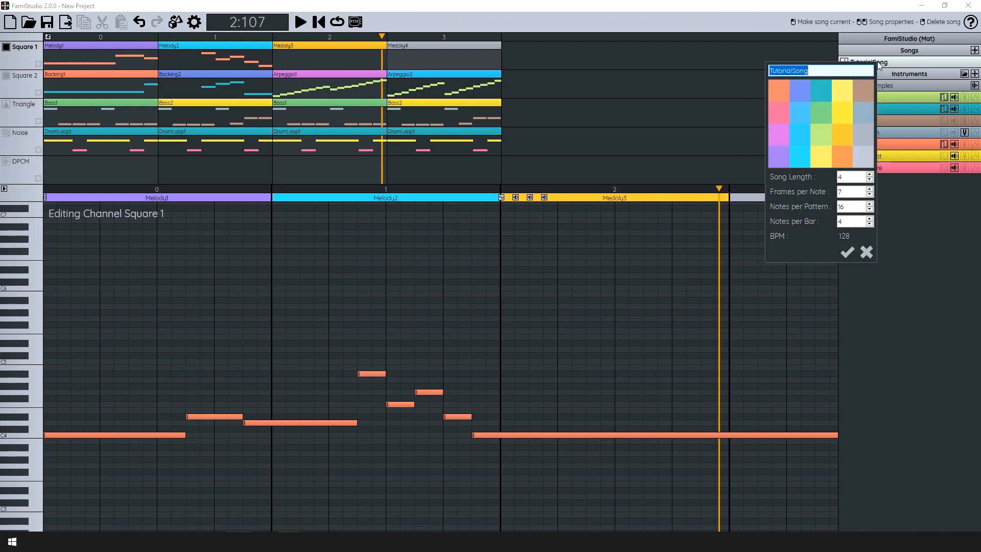
pyautogui.click(869, 175)
pyautogui.click(847, 252)
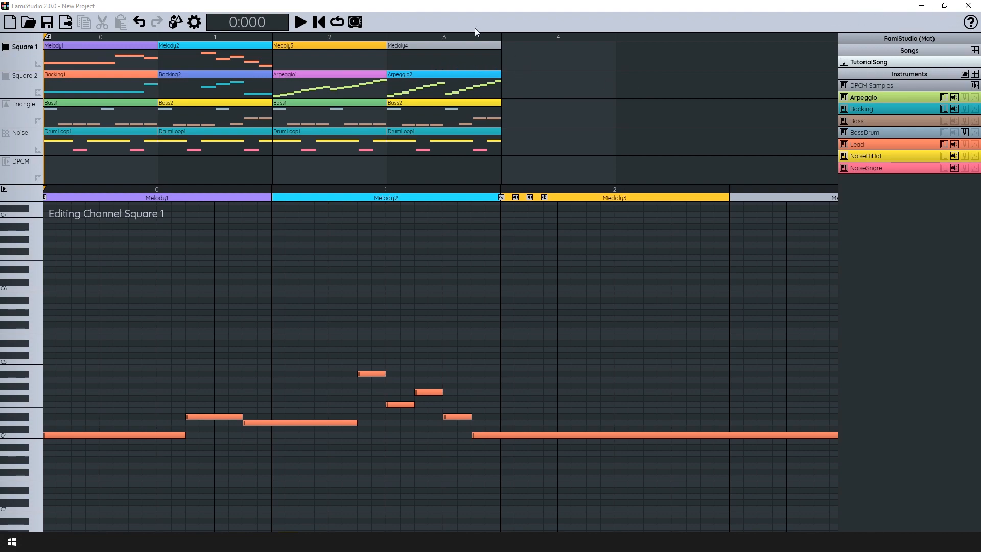
# Shift all four pattern columns one slot later in the song, clear the selection, and end the Square 1 solo.
pyautogui.moveTo(488, 37); pyautogui.dragTo(215, 60)
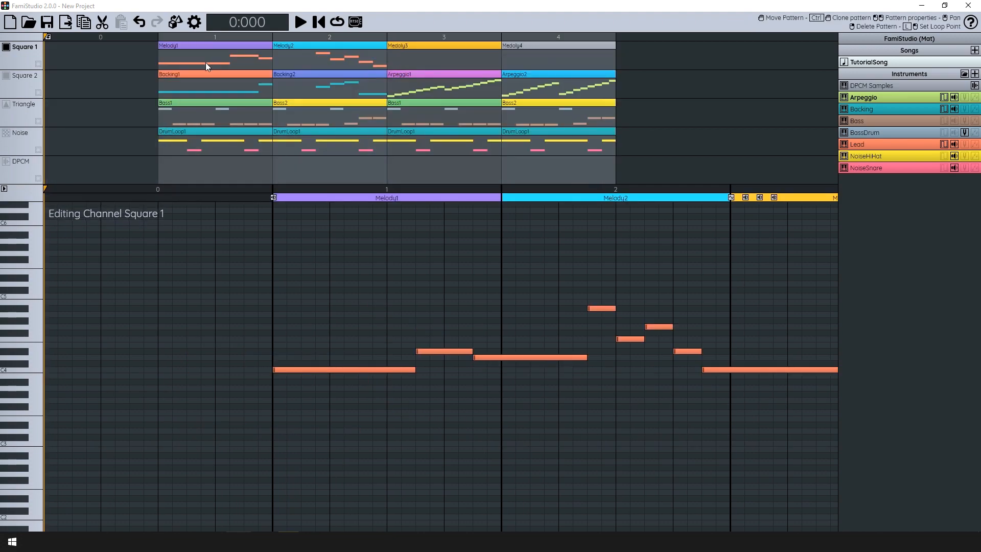
pyautogui.click(106, 66)
pyautogui.rightClick(7, 47)
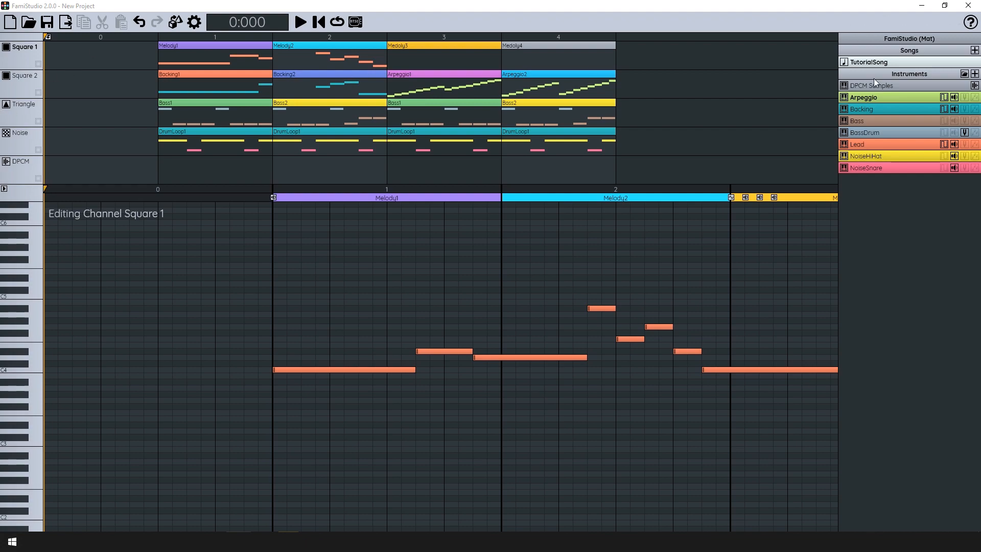
# Make Lead the active instrument, add a Square 1 pattern in the empty first slot before Melody1, and open it for note editing.
pyautogui.click(879, 145)
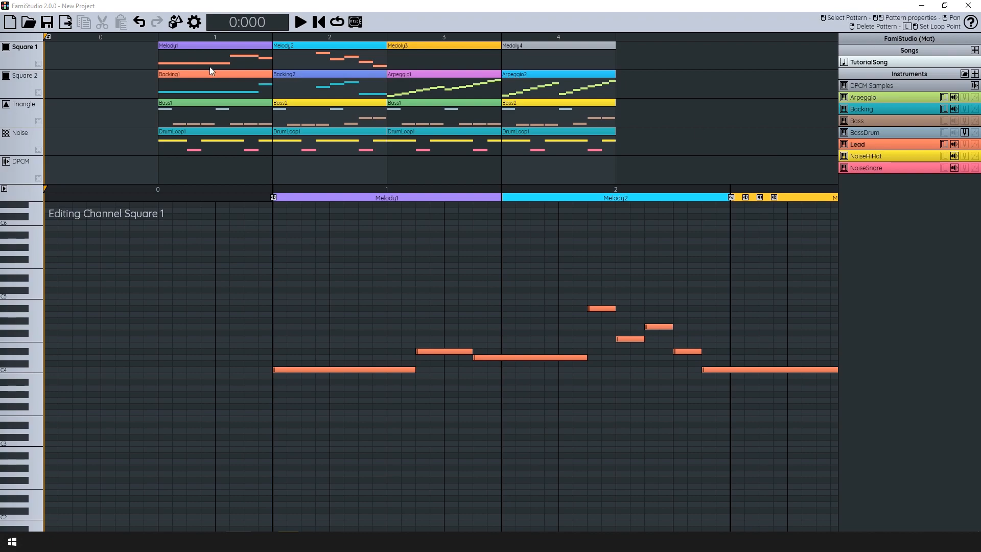
pyautogui.click(84, 57)
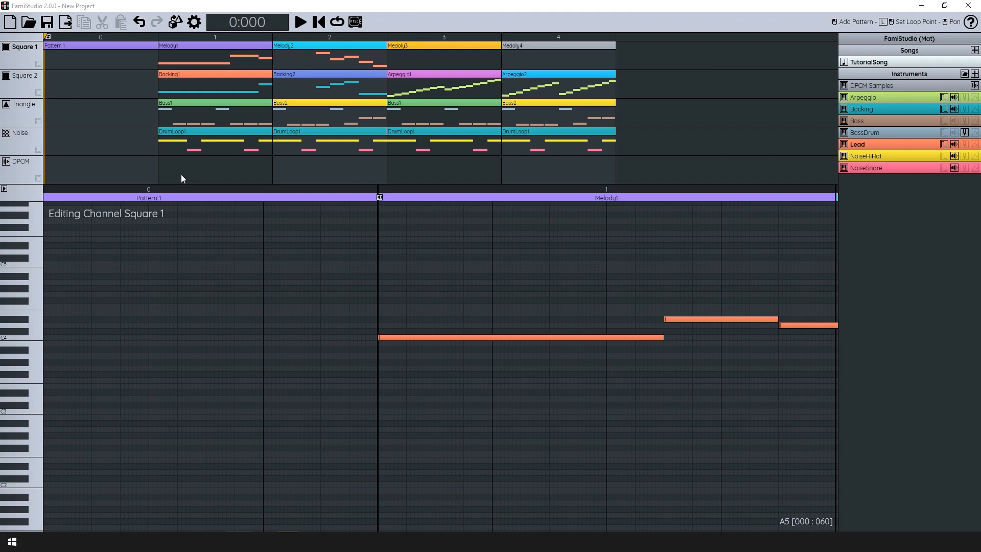
pyautogui.click(97, 63)
pyautogui.scroll(-1, 117, 377)
pyautogui.scroll(-1, 118, 377)
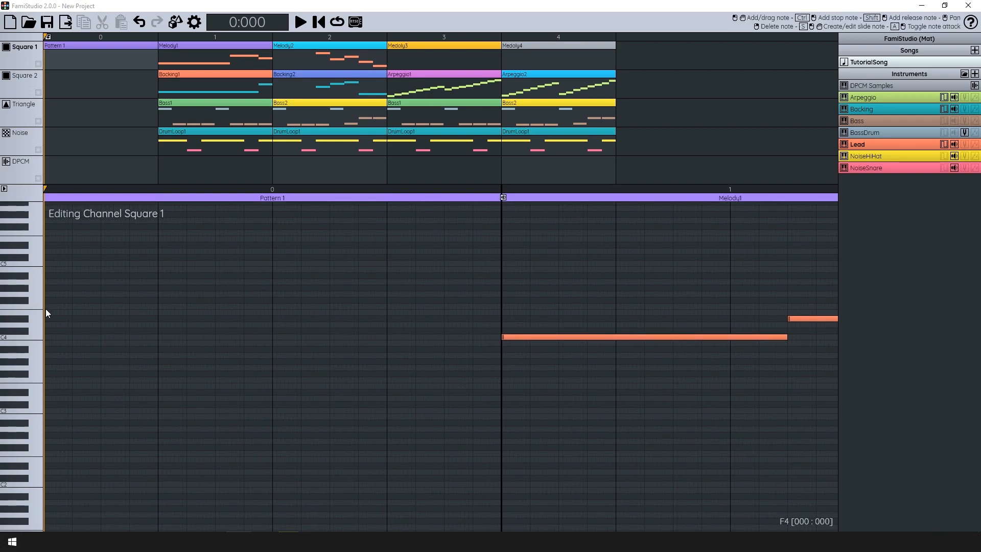
# Enter the Lead notes G3, A#3, G3 and A#3 two steps apart from the start of Pattern 1 on Square 1.
pyautogui.click(46, 368)
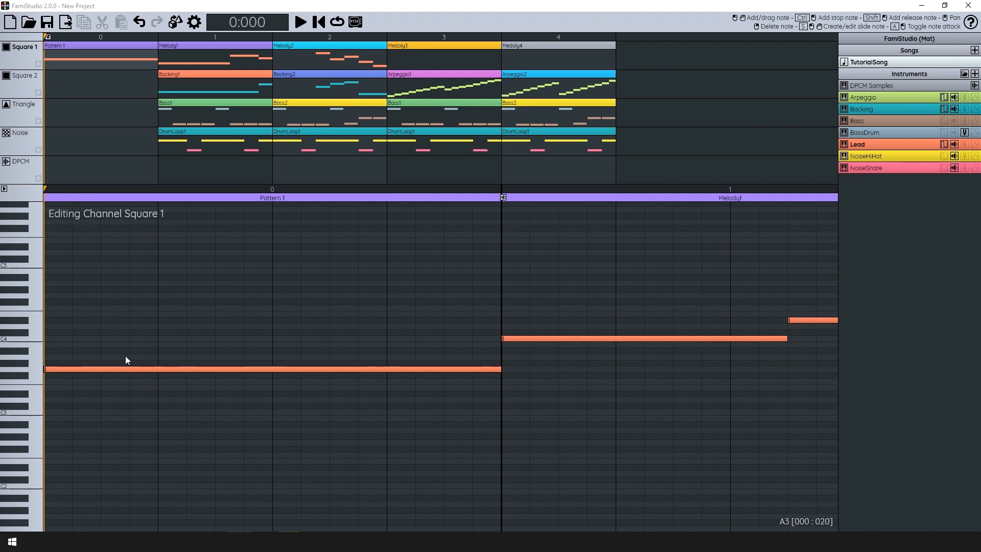
pyautogui.click(103, 357)
pyautogui.moveTo(103, 356); pyautogui.dragTo(101, 349)
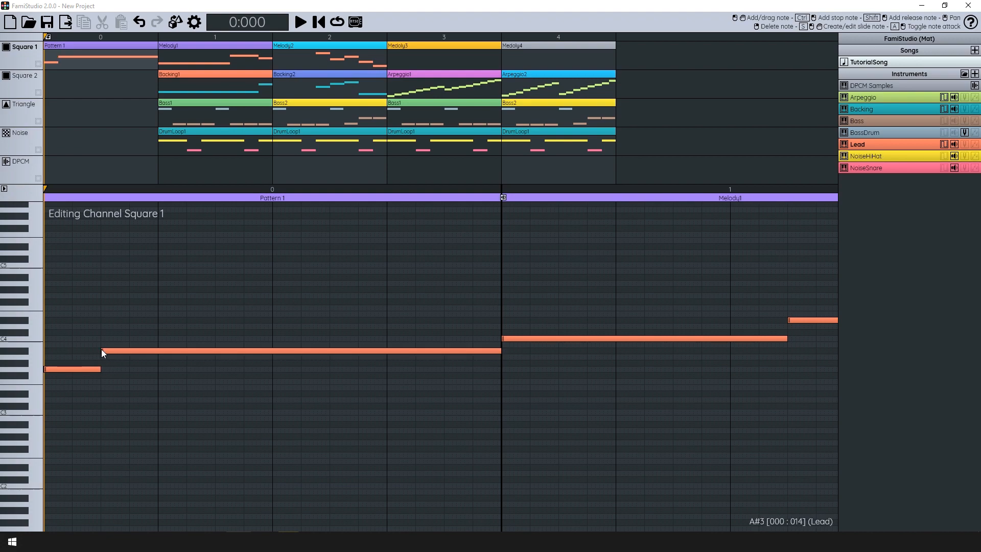
pyautogui.click(161, 369)
pyautogui.click(216, 350)
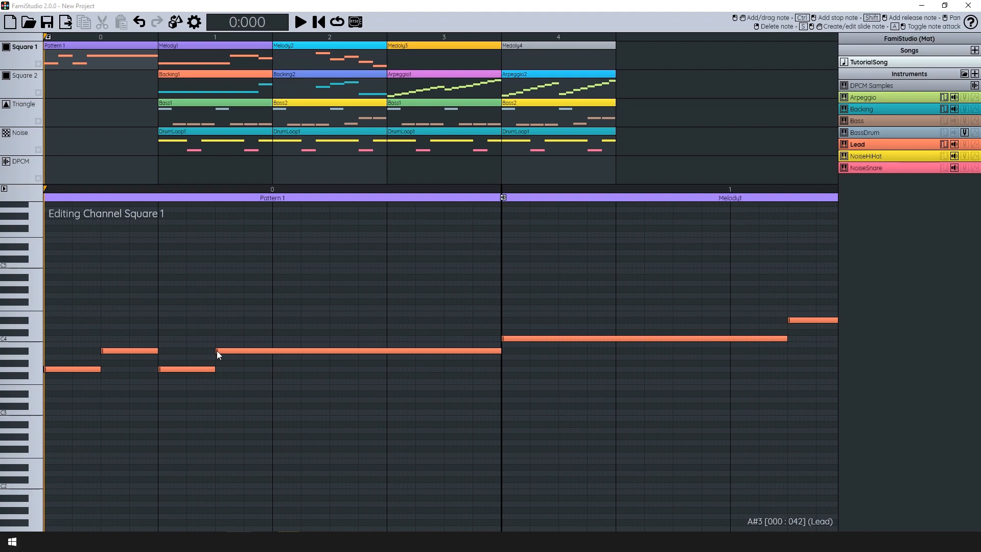
# Play the song from the start through Pattern 1 into Melody1, and stop playback.
pyautogui.scroll(-1, 215, 354)
pyautogui.scroll(-1, 168, 307)
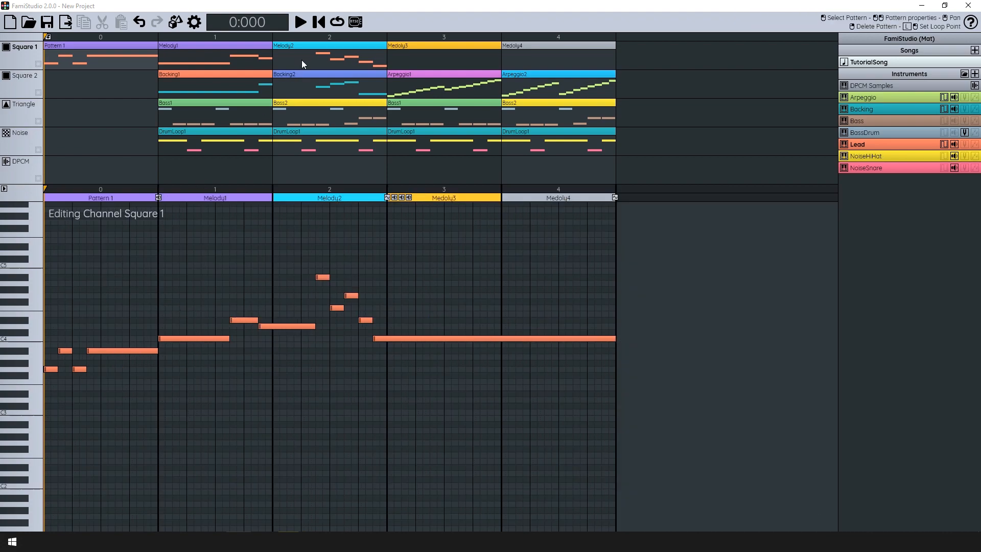
pyautogui.click(300, 22)
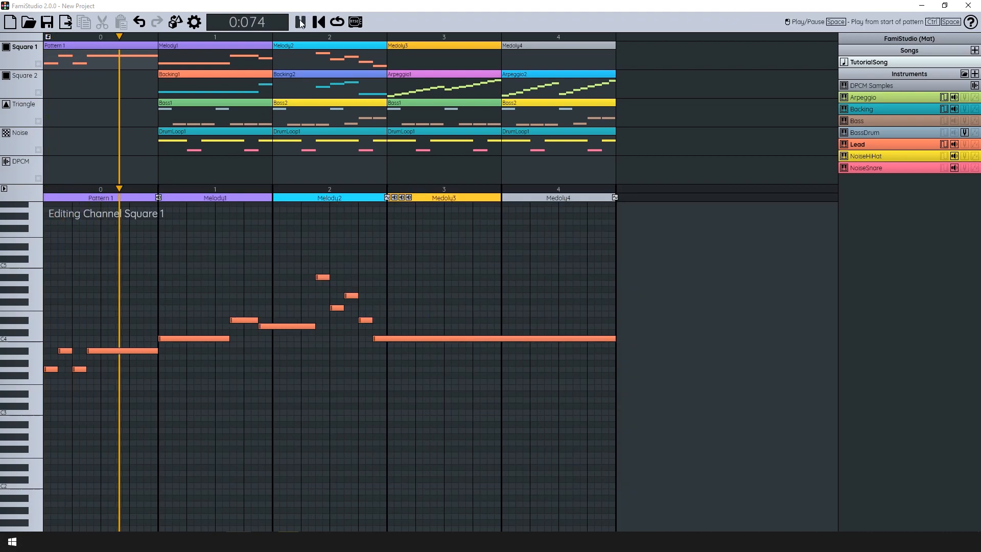
pyautogui.click(300, 22)
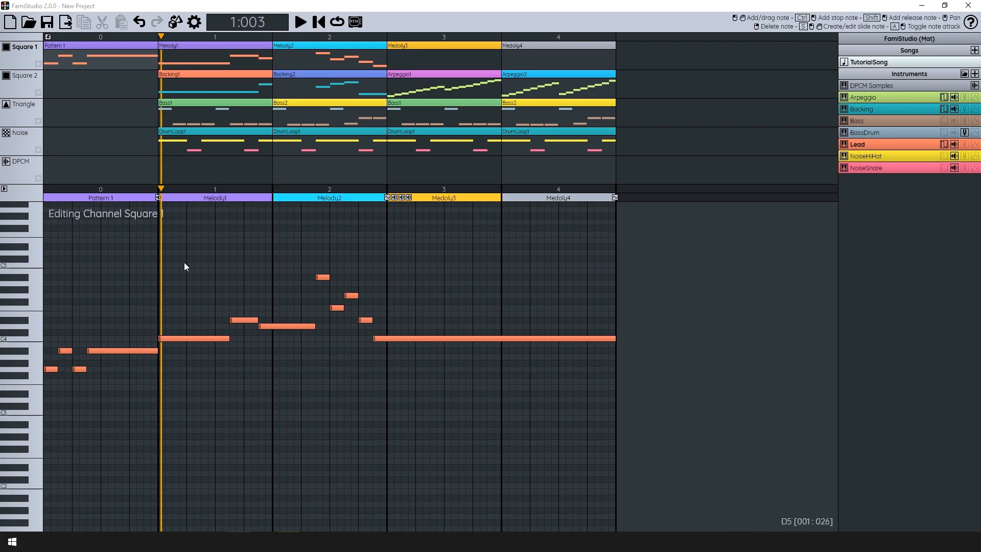
# Make the song's first pattern slot a custom pattern with 10 notes per pattern.
pyautogui.scroll(3, 102, 347)
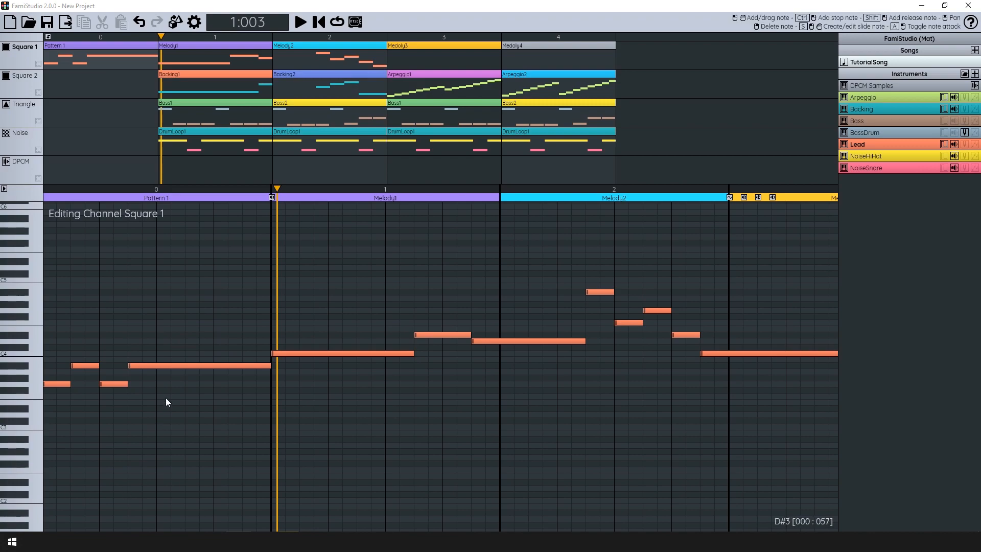
pyautogui.moveTo(126, 394); pyautogui.dragTo(210, 411)
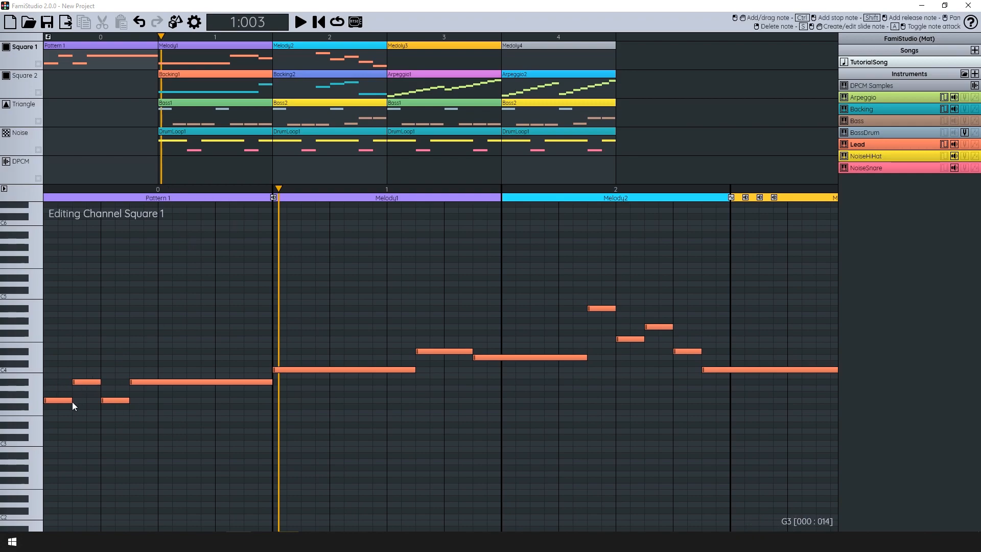
pyautogui.scroll(2, 117, 383)
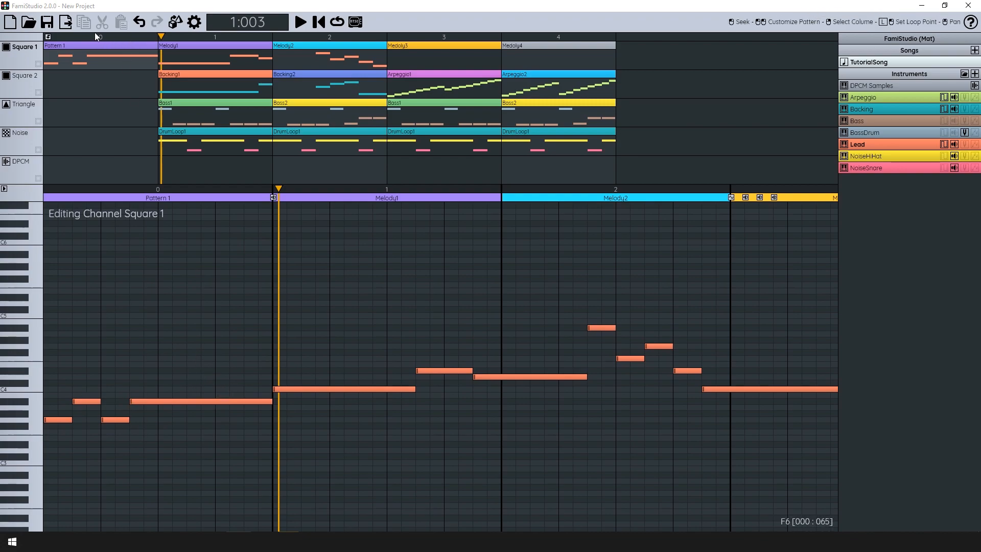
pyautogui.doubleClick(126, 34)
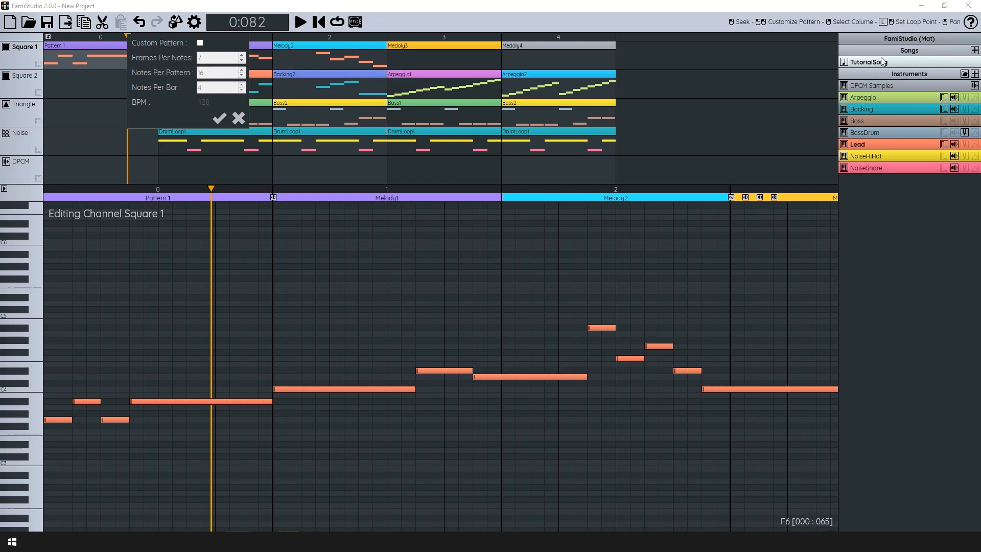
pyautogui.click(200, 44)
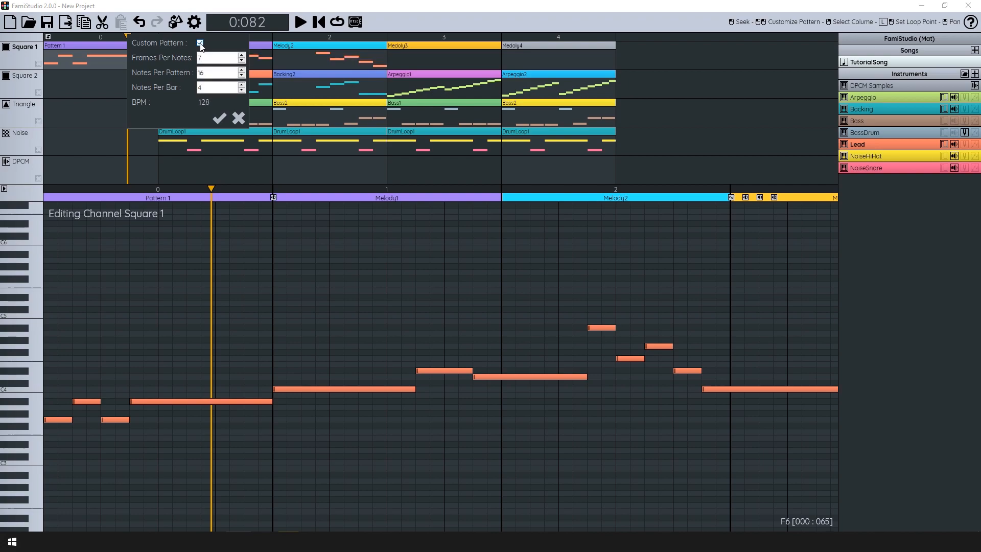
pyautogui.click(242, 75)
pyautogui.click(242, 76)
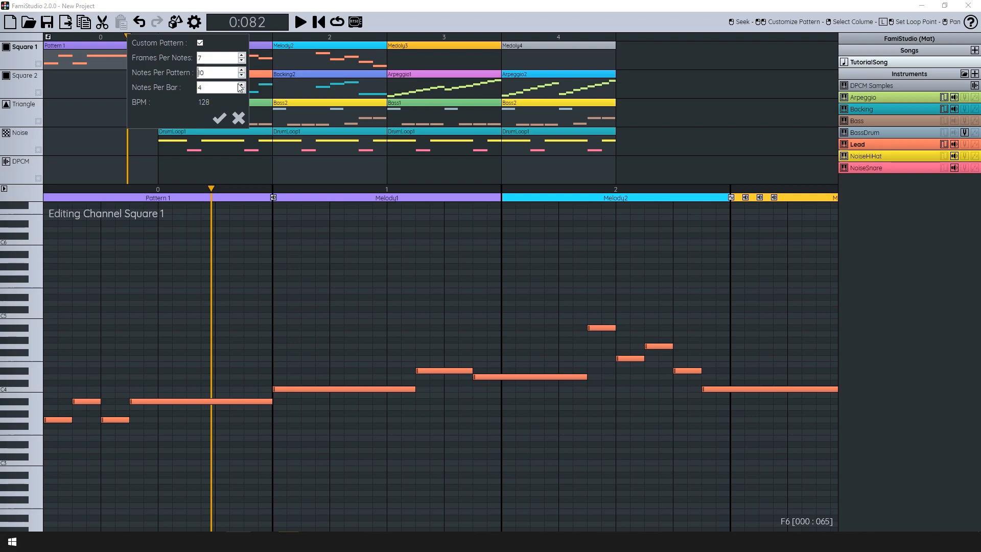
pyautogui.click(219, 118)
# Rewind the song, play the shortened intro into Melody1, and stop playback.
pyautogui.scroll(2, 102, 328)
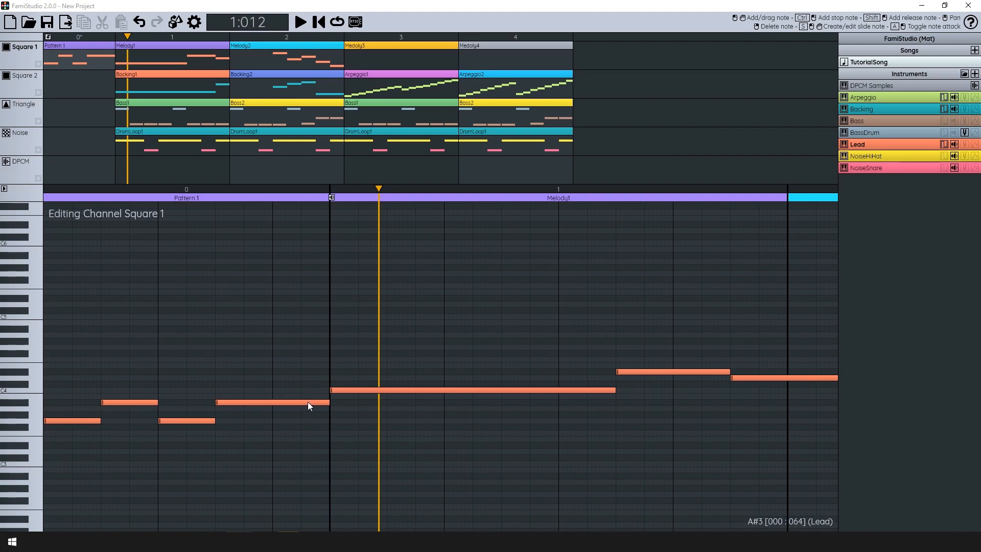
pyautogui.click(318, 21)
pyautogui.click(303, 22)
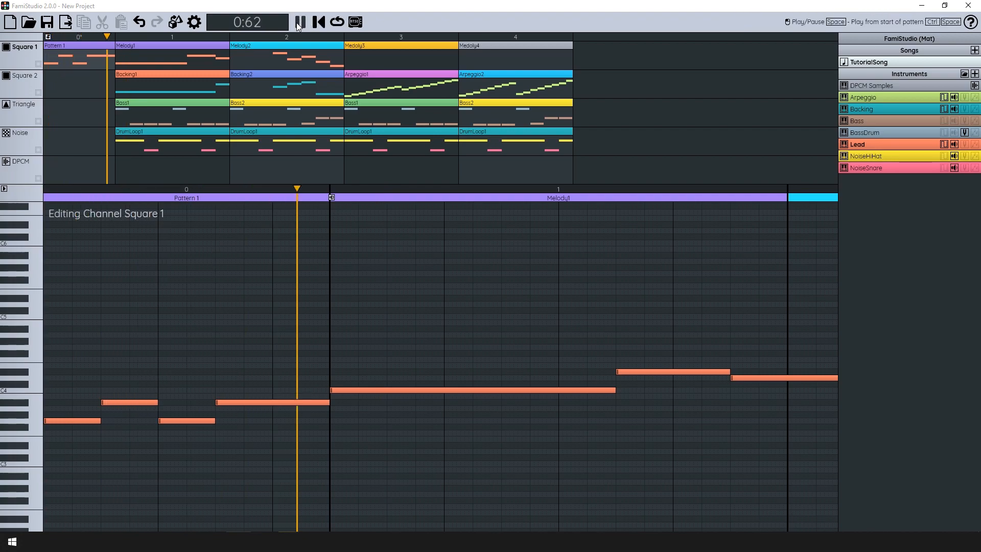
pyautogui.click(299, 22)
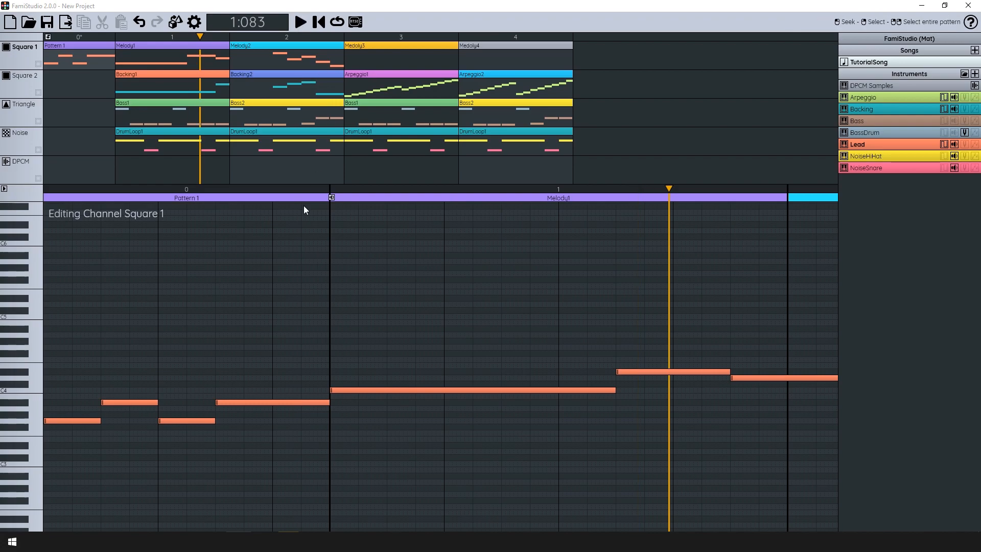
# Add an A#3 note with a slide up to C4 at the end of Pattern 1, and play the song from the start into Medoly3.
pyautogui.click(305, 402)
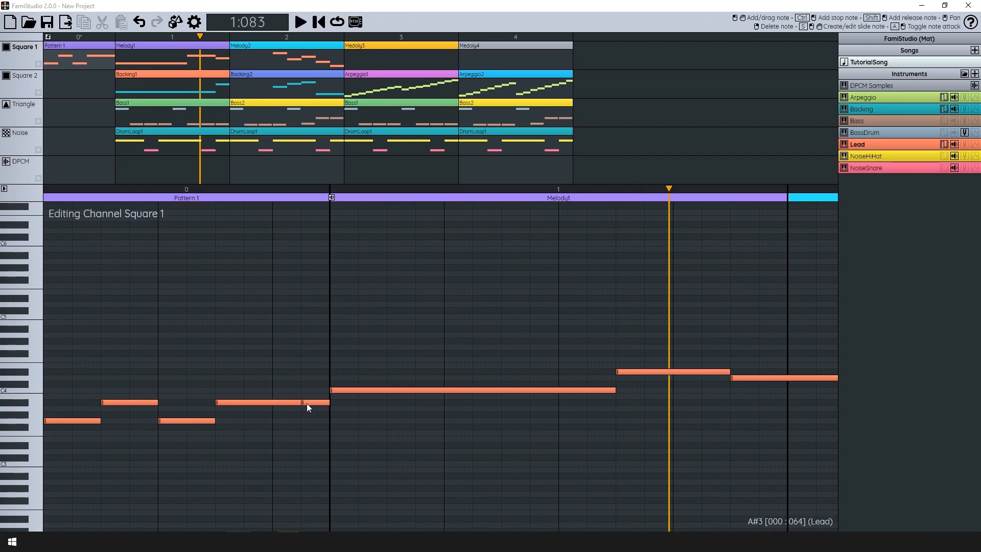
pyautogui.moveTo(315, 402); pyautogui.dragTo(317, 391)
pyautogui.scroll(-1, 319, 389)
pyautogui.click(318, 23)
pyautogui.click(300, 23)
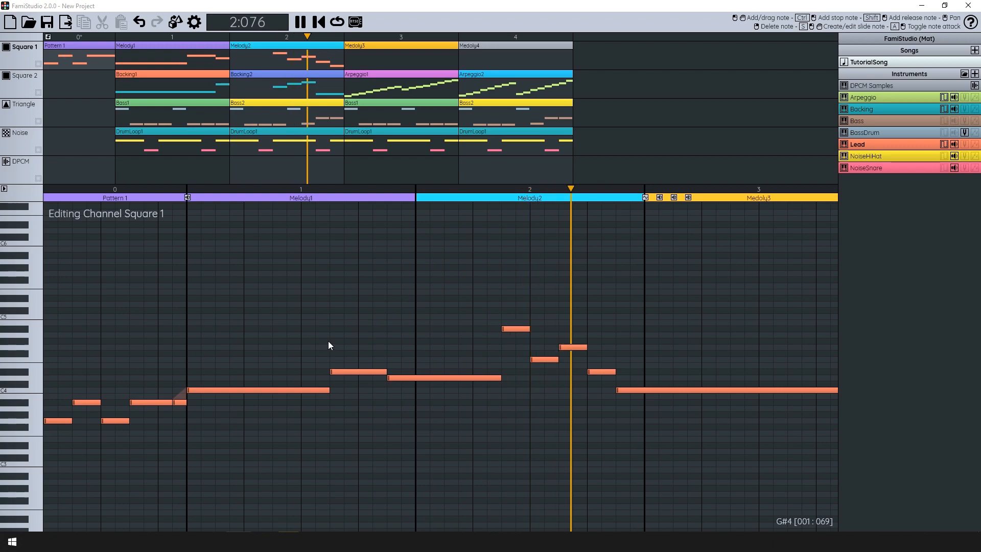
pyautogui.press('space')
# Add a Noise pattern in the first slot, and name both it and the Square 1 pattern in that slot Intro1.
pyautogui.scroll(-5, 177, 302)
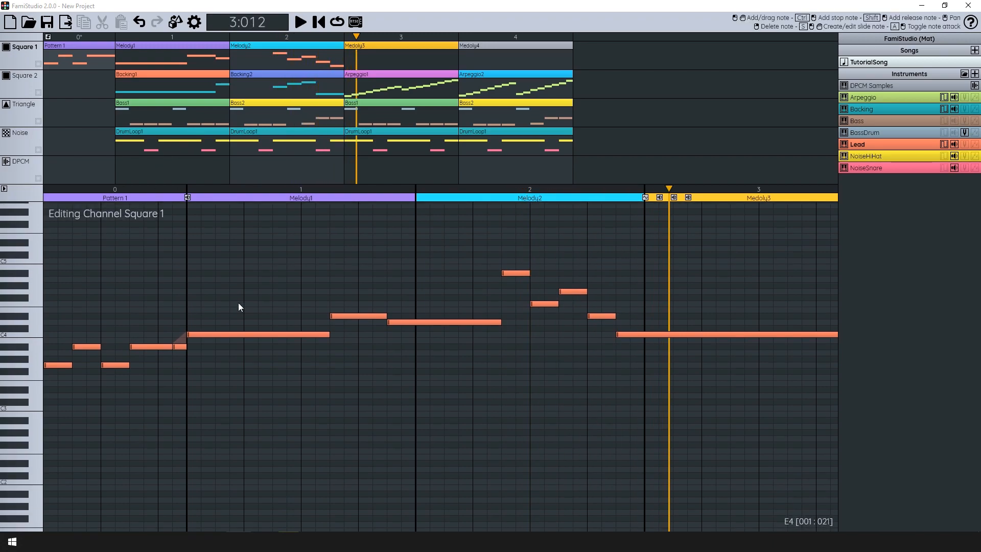
pyautogui.doubleClick(72, 144)
pyautogui.press('Escape')
pyautogui.doubleClick(66, 52)
pyautogui.write('Intro1')
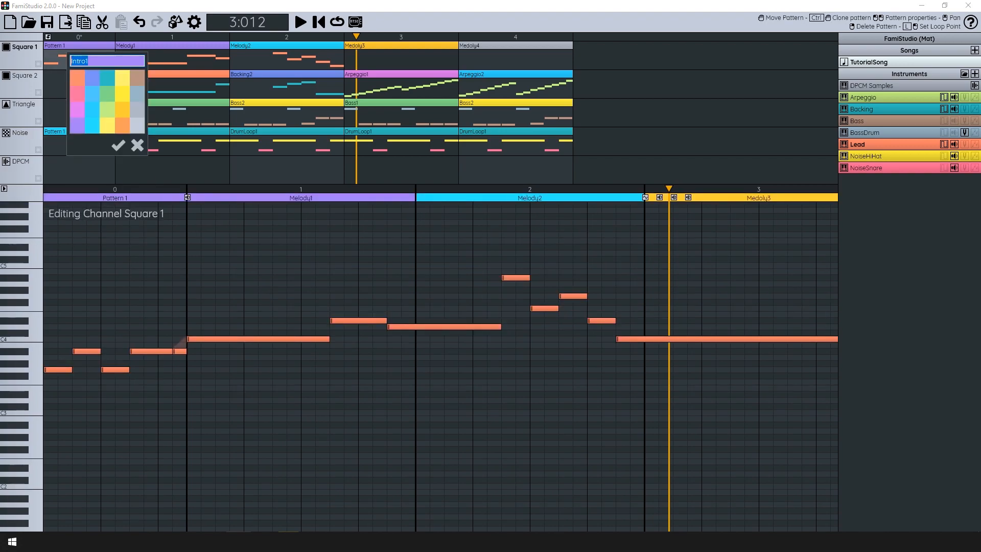
pyautogui.press('Return')
pyautogui.doubleClick(72, 147)
pyautogui.write('Intro1')
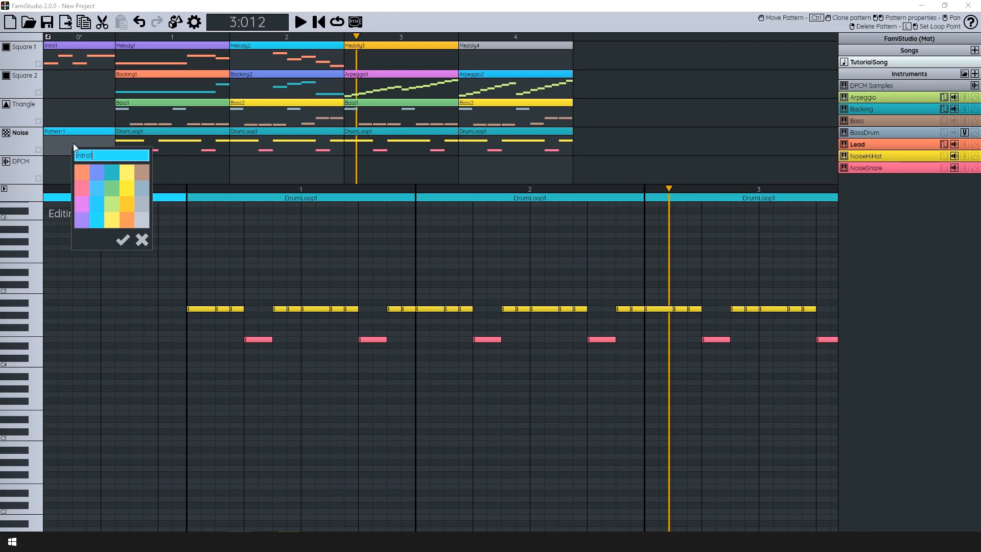
pyautogui.press('Return')
# Copy the hi-hat and snare notes from the first six steps of DrumLoop1 into the Noise Intro1, starting at its third step.
pyautogui.click(175, 137)
pyautogui.moveTo(181, 388); pyautogui.dragTo(324, 379)
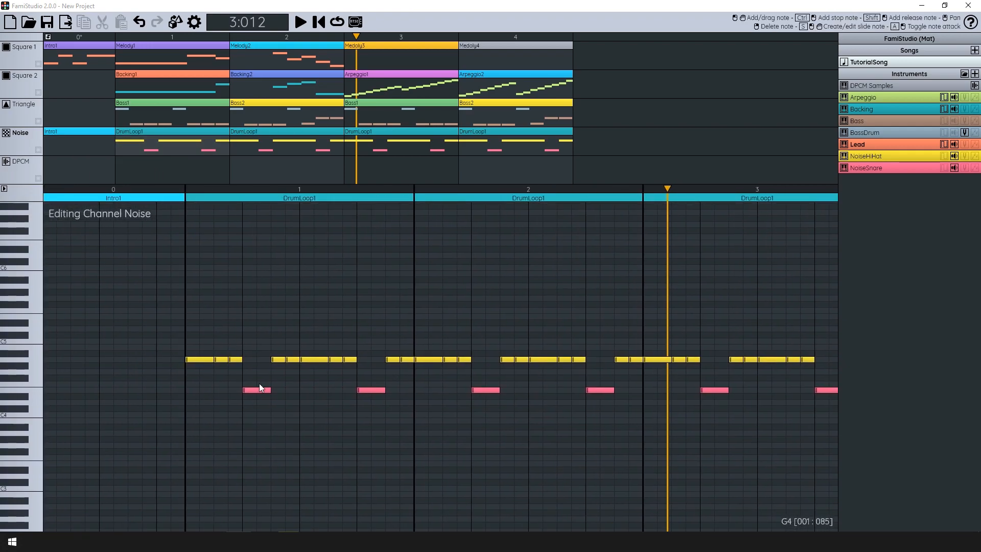
pyautogui.scroll(1, 210, 377)
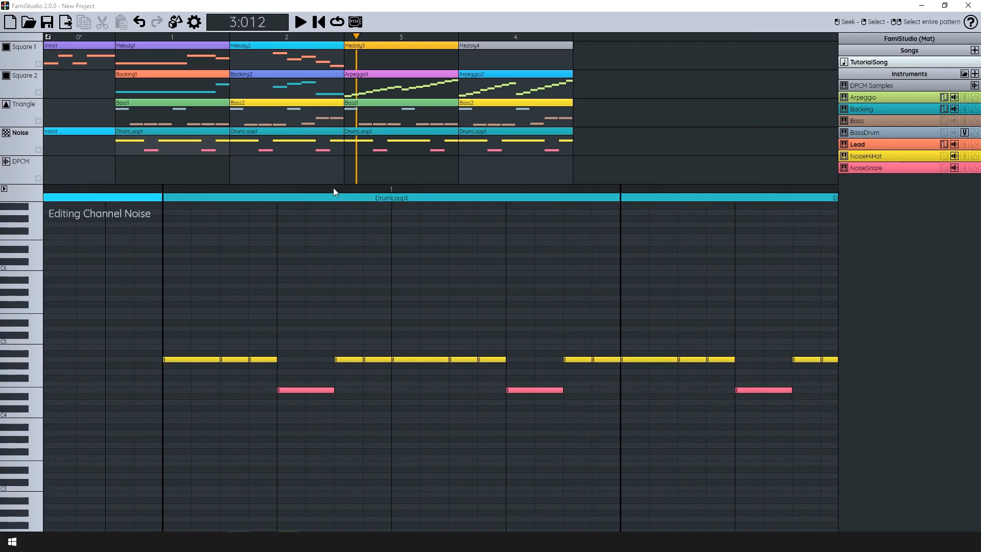
pyautogui.moveTo(333, 187); pyautogui.dragTo(164, 178)
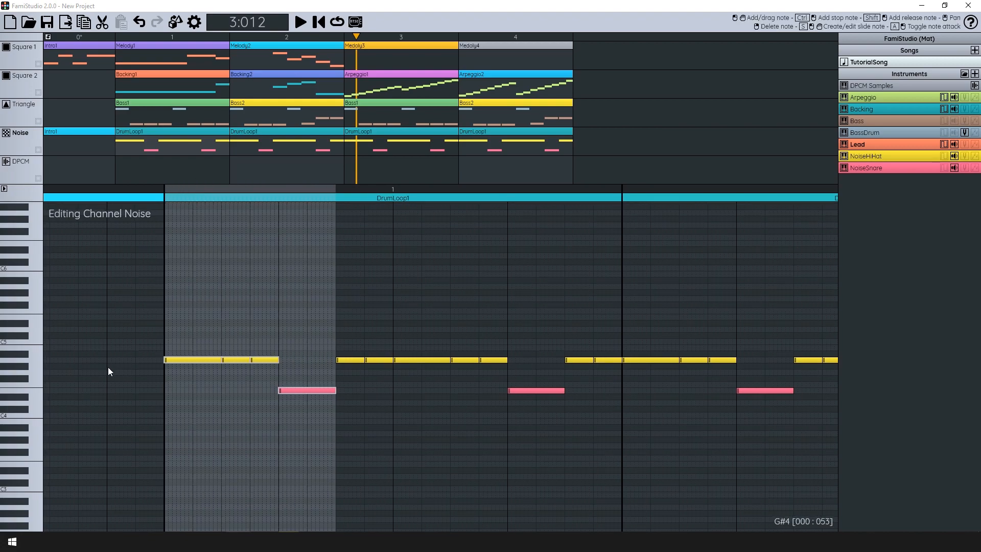
pyautogui.moveTo(102, 369); pyautogui.dragTo(269, 375)
pyautogui.moveTo(378, 366); pyautogui.dragTo(335, 353)
pyautogui.moveTo(325, 350); pyautogui.dragTo(152, 367)
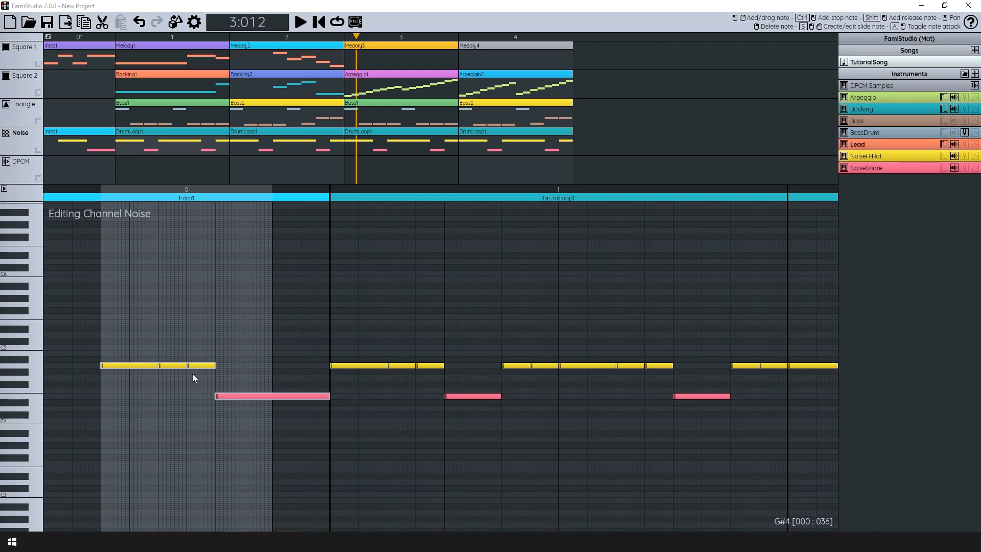
pyautogui.press('Escape')
# Rewind the song, play the intro with its drums into Melody1, and stop playback.
pyautogui.scroll(-1, 185, 365)
pyautogui.moveTo(106, 358); pyautogui.dragTo(141, 386)
pyautogui.click(319, 23)
pyautogui.click(304, 24)
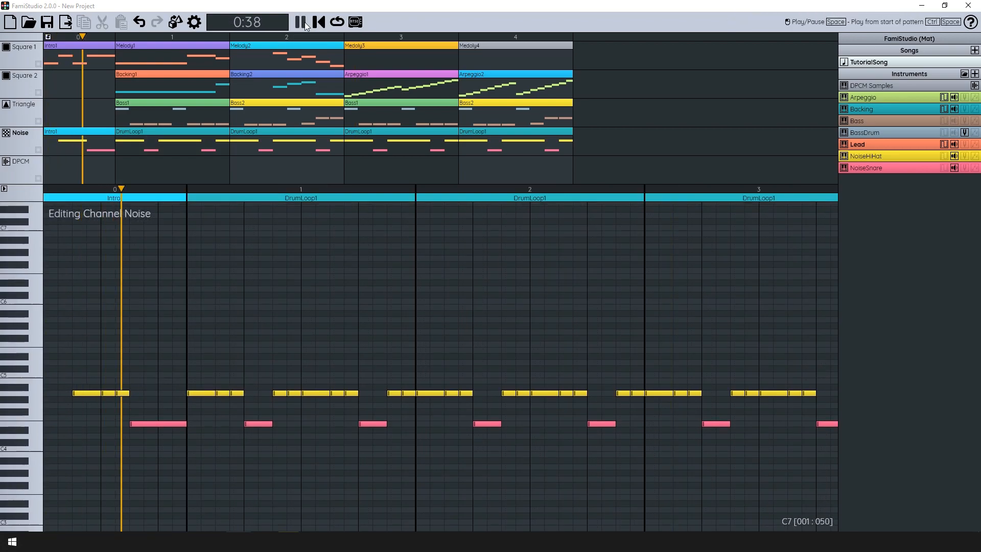
pyautogui.click(304, 24)
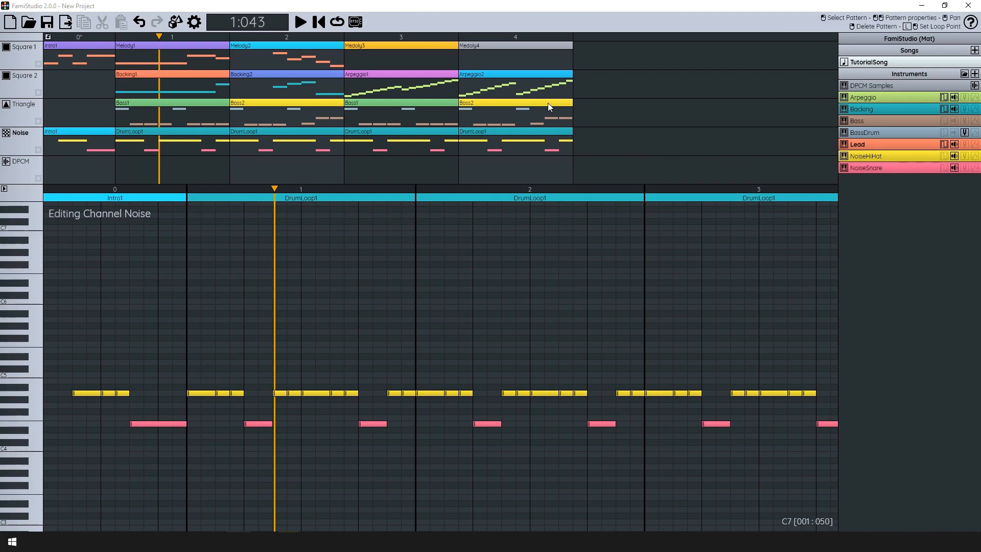
# Add a Triangle pattern in the first slot before Bass1 and name it Intro1.
pyautogui.click(94, 109)
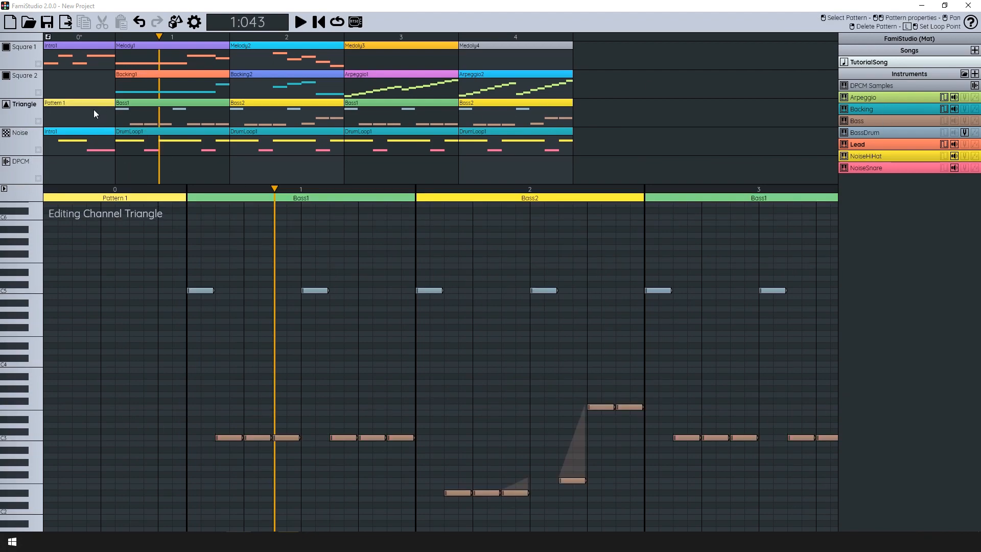
pyautogui.doubleClick(94, 109)
pyautogui.write('Intro1')
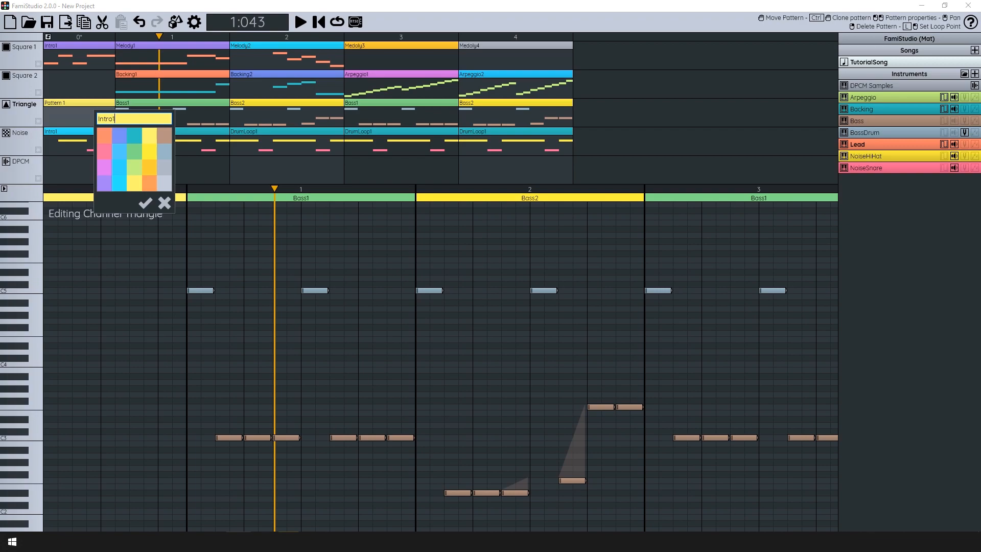
pyautogui.press('Return')
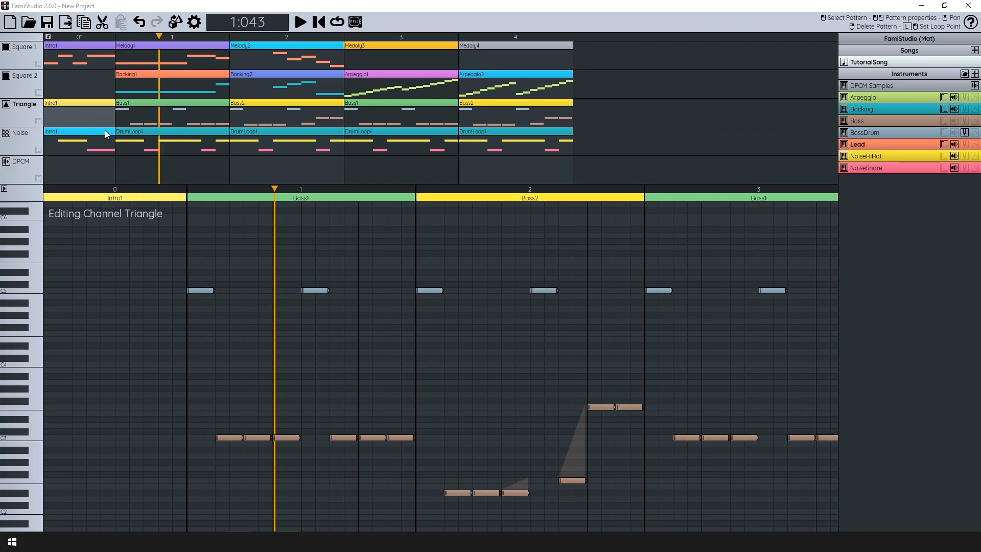
# Make BassDrum the active instrument and add C5 notes at the third, fifth and sixth steps of the Triangle Intro1.
pyautogui.click(895, 123)
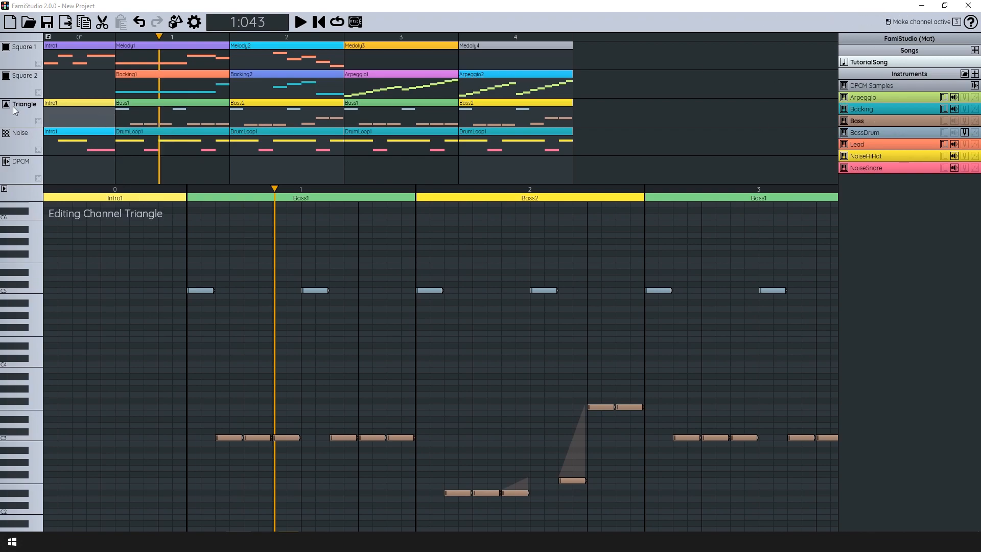
pyautogui.click(885, 133)
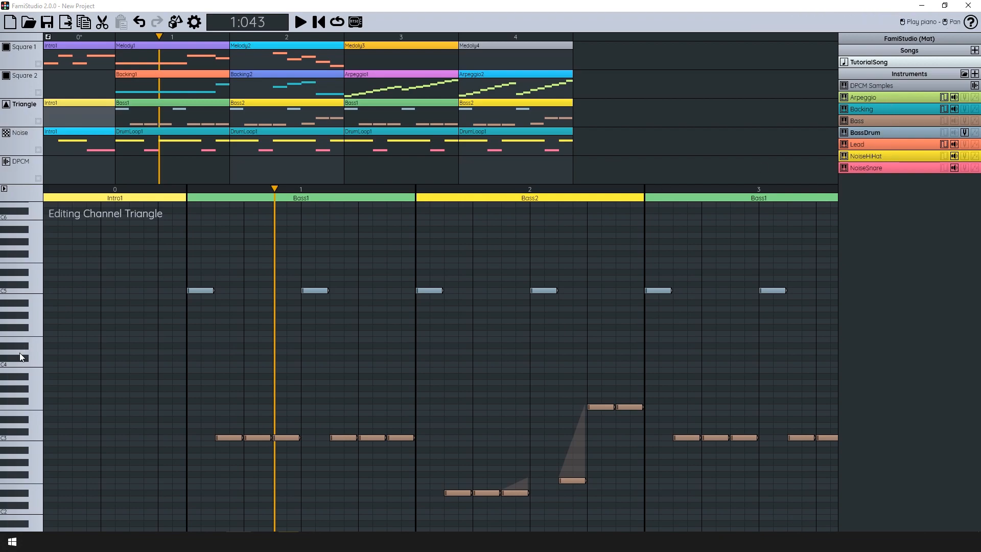
pyautogui.scroll(1, 60, 243)
pyautogui.scroll(2, 226, 253)
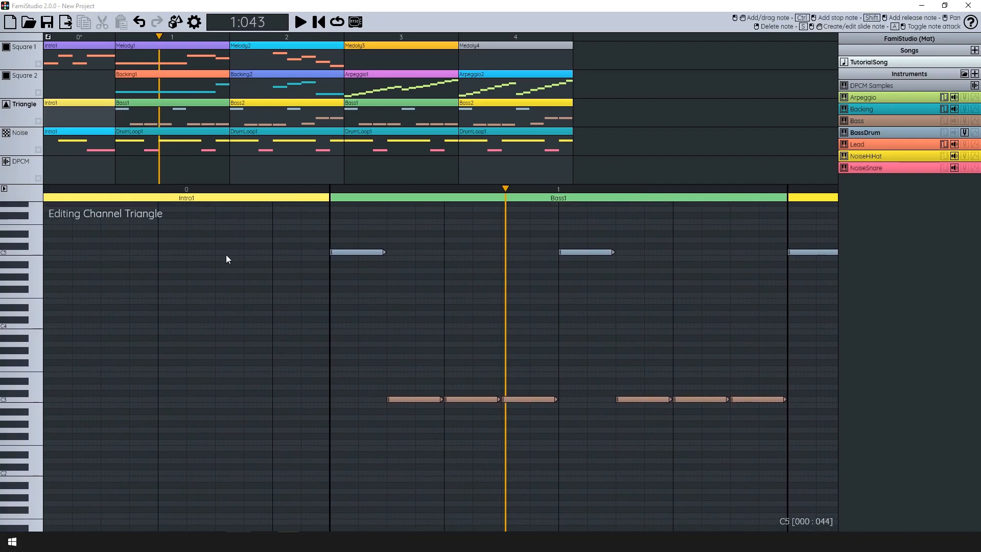
pyautogui.click(102, 254)
pyautogui.click(159, 252)
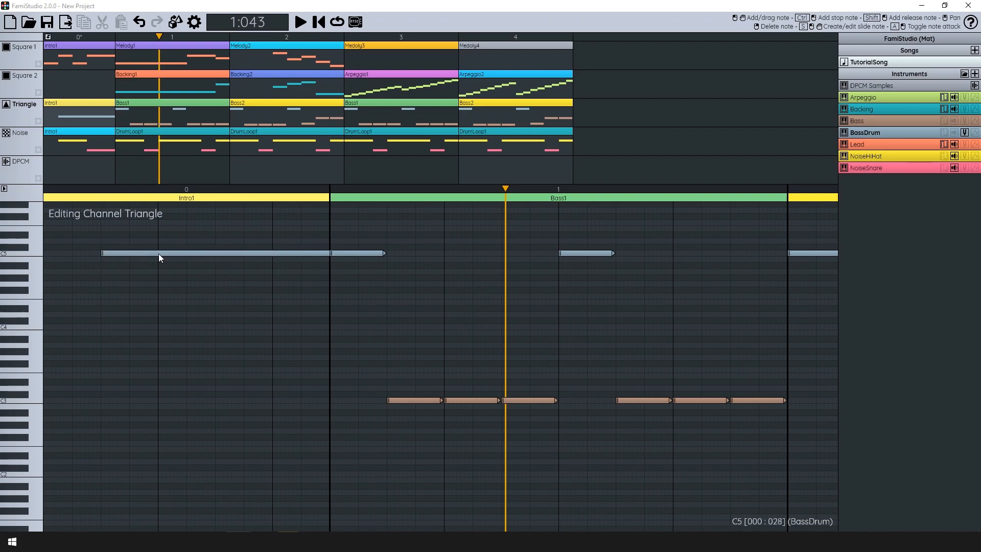
pyautogui.click(189, 253)
# Add a Bass note on C5 at the seventh step of the Triangle Intro1 and make it slide down to C3.
pyautogui.click(890, 123)
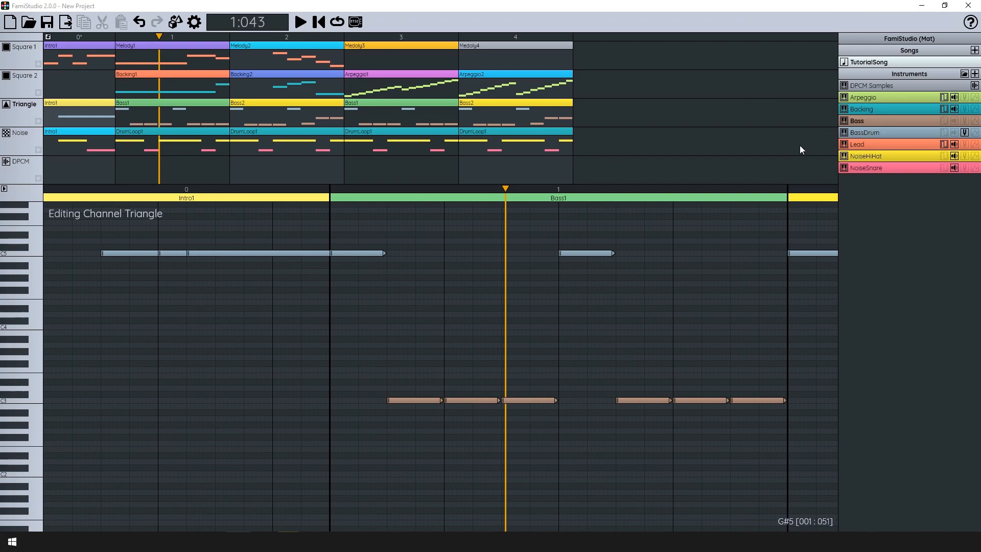
pyautogui.click(218, 253)
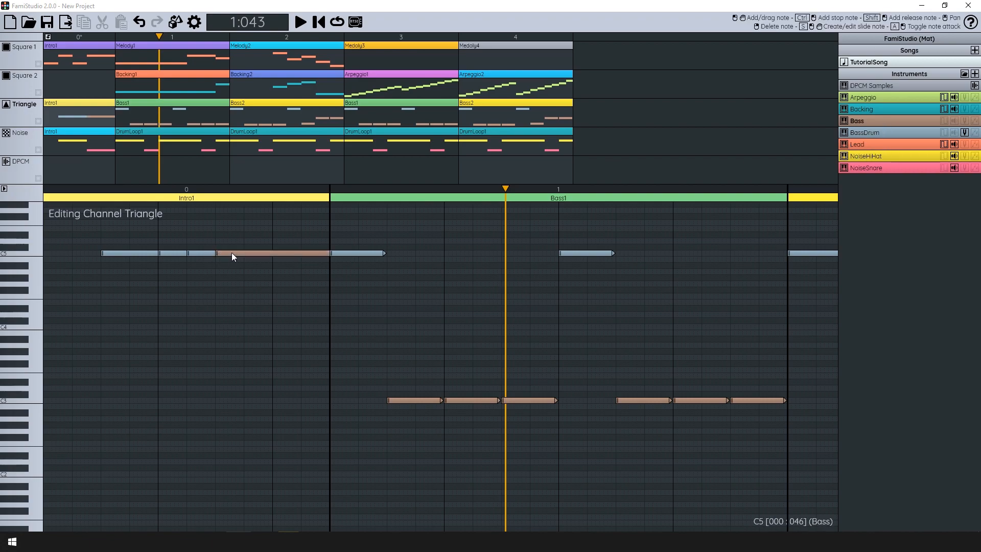
pyautogui.moveTo(240, 253); pyautogui.dragTo(247, 403)
pyautogui.scroll(-1, 297, 271)
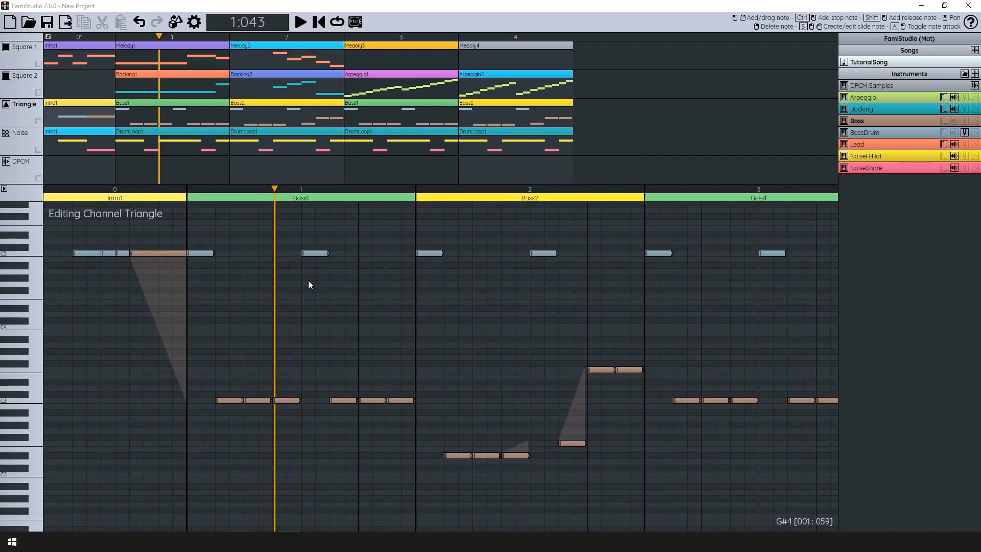
pyautogui.scroll(1, 85, 258)
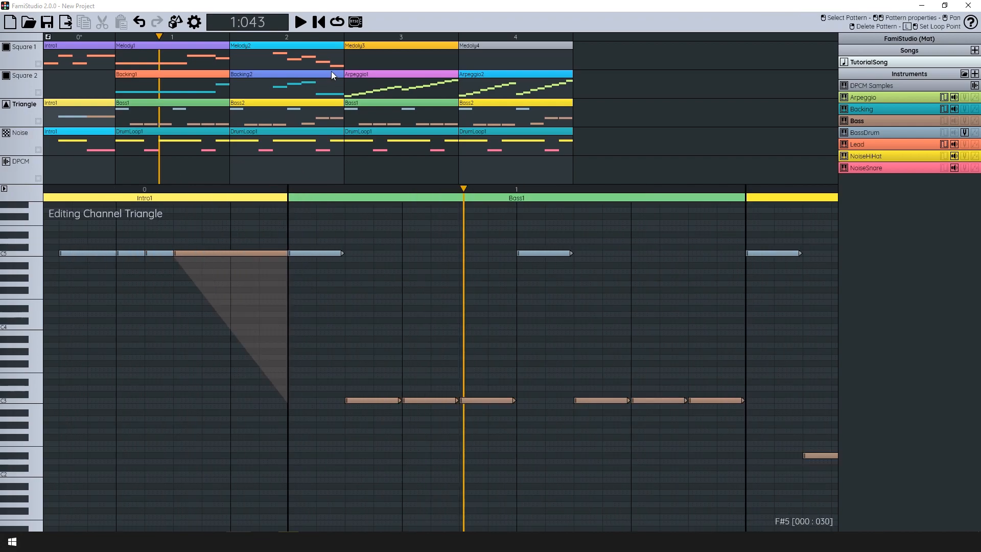
# Rewind the song, play it from the intro to hear the new Triangle part, and stop playback.
pyautogui.click(317, 26)
pyautogui.click(303, 23)
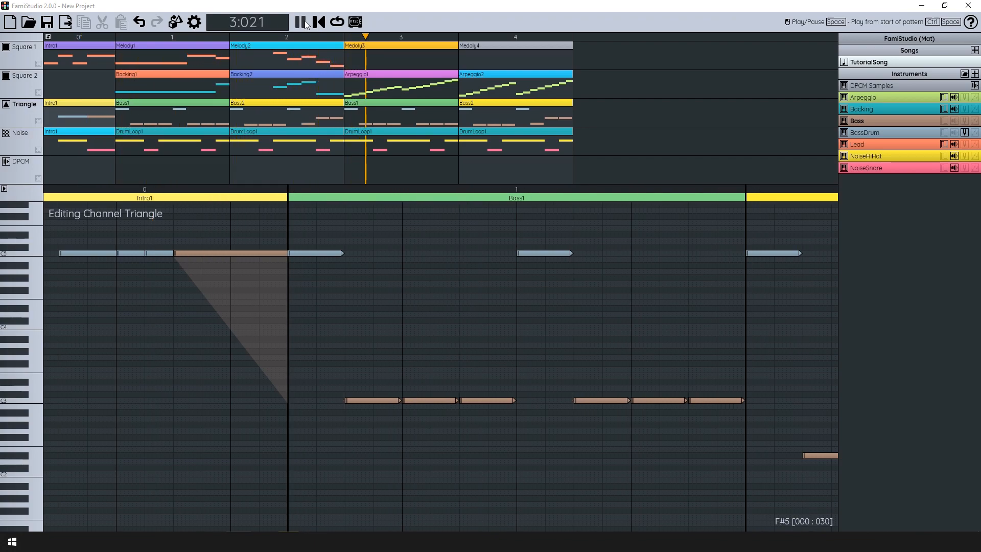
pyautogui.scroll(-2, 318, 223)
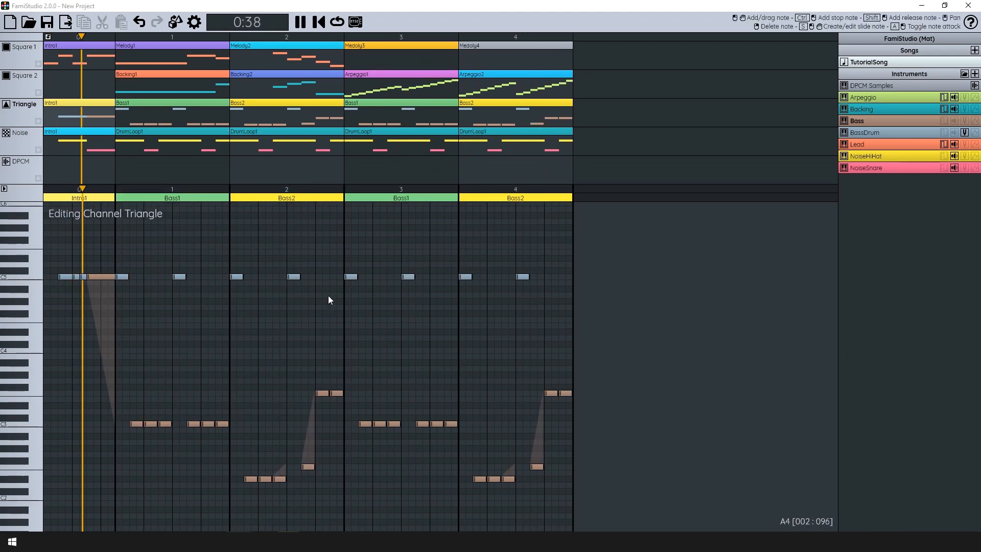
pyautogui.press('space')
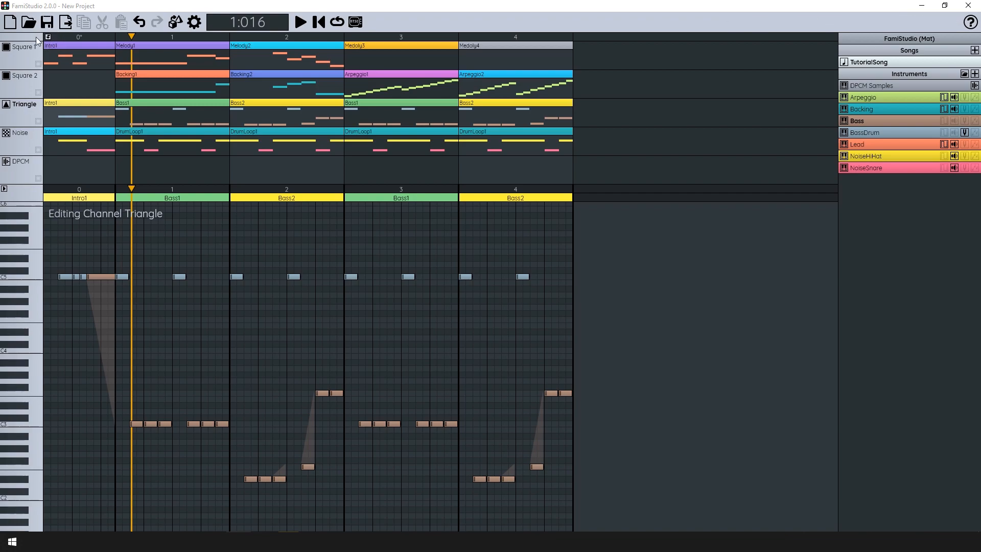
# Move the song's loop point to the Melody1 slot so the intro is skipped on repeat, and play to check the loop.
pyautogui.click(155, 56)
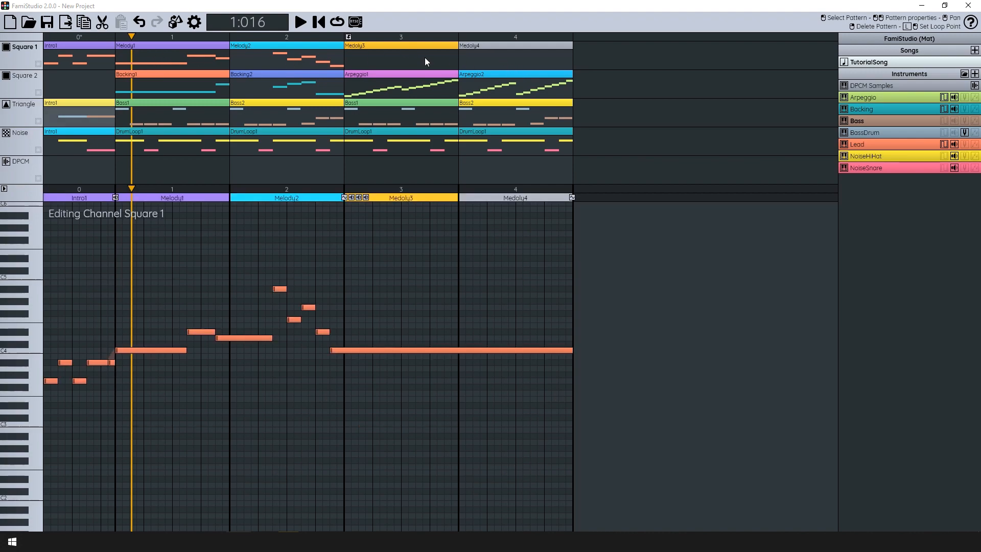
pyautogui.click(267, 66)
pyautogui.click(146, 52)
pyautogui.press('space')
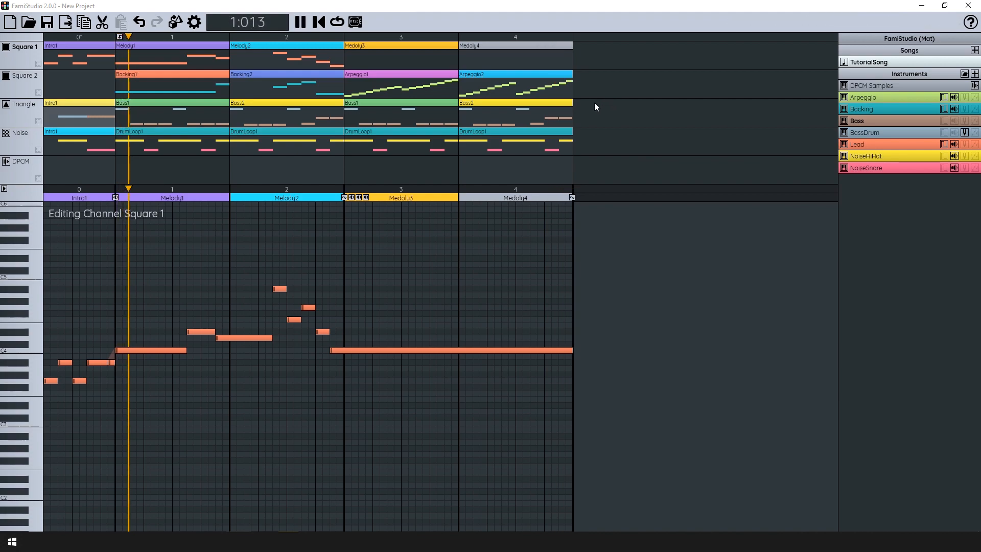
pyautogui.press('space')
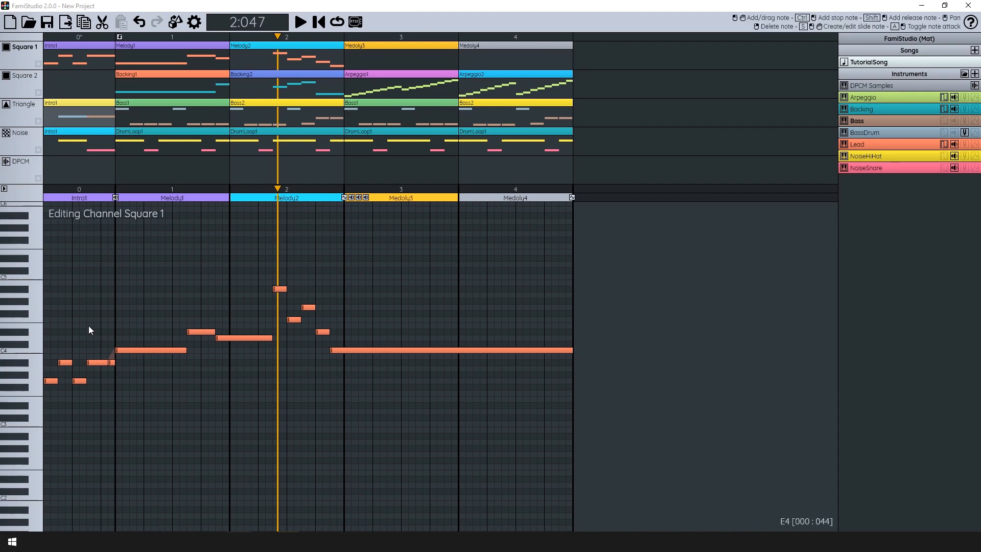
# Delete the stop notes after the C5 bass drum notes in the Triangle Bass1 and Bass2 patterns.
pyautogui.scroll(1, 89, 326)
pyautogui.click(129, 105)
pyautogui.scroll(1, 92, 370)
pyautogui.moveTo(93, 369); pyautogui.dragTo(404, 291)
pyautogui.scroll(1, 151, 305)
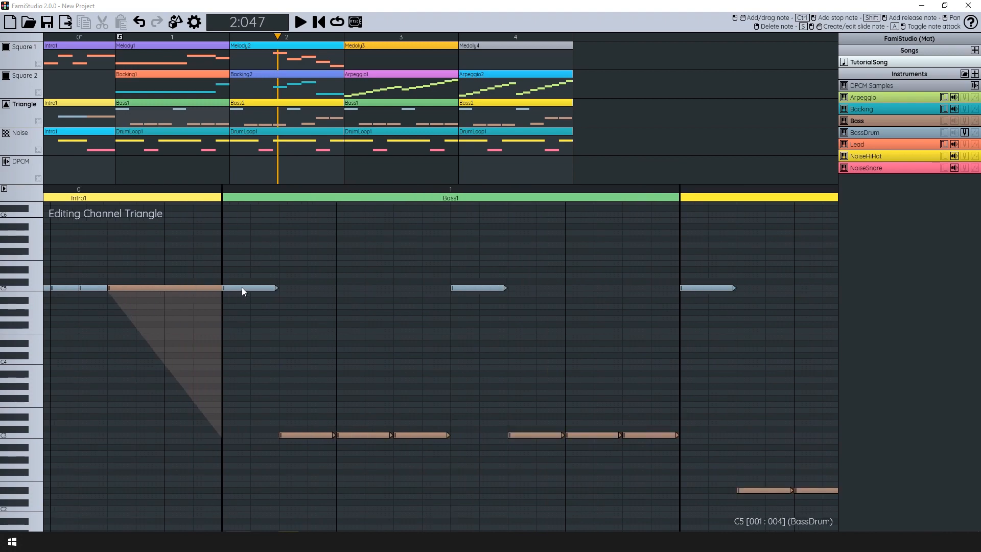
pyautogui.rightClick(276, 288)
pyautogui.rightClick(505, 289)
pyautogui.moveTo(703, 299); pyautogui.dragTo(345, 277)
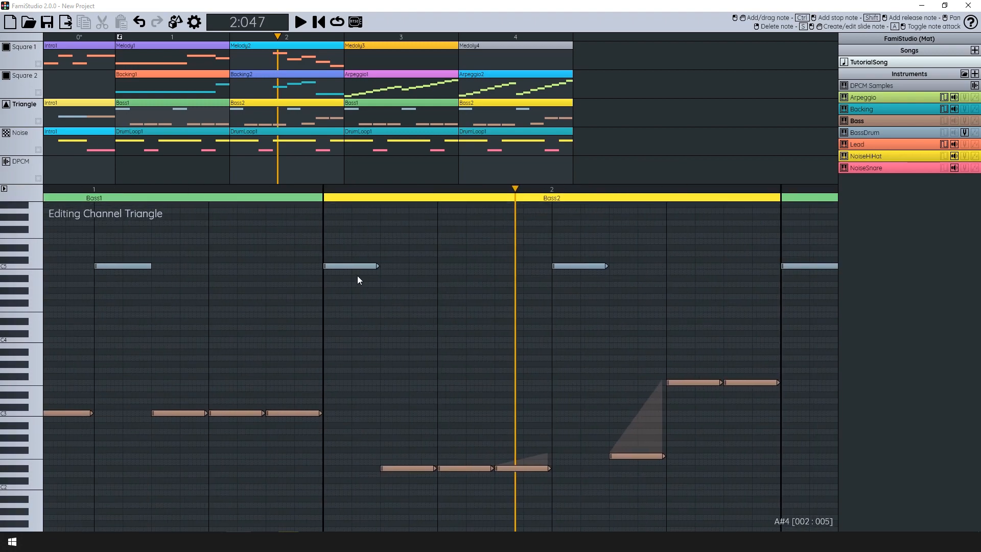
pyautogui.rightClick(606, 267)
pyautogui.scroll(-1, 663, 266)
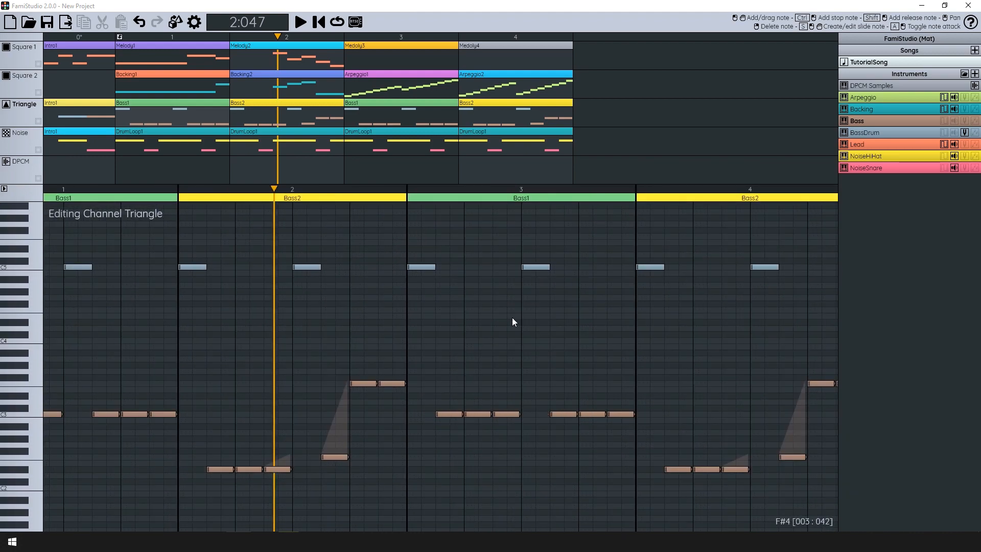
pyautogui.scroll(-1, 532, 333)
pyautogui.scroll(1, 173, 305)
pyautogui.moveTo(173, 304); pyautogui.dragTo(416, 340)
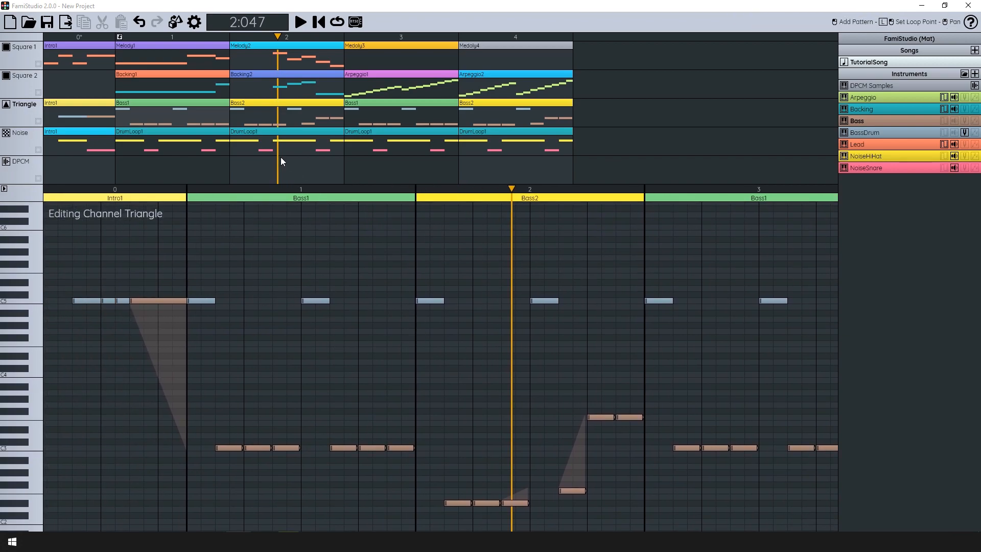
# Examine how the notes are laid out in the Noise, Square 2 and Triangle channels.
pyautogui.click(287, 147)
pyautogui.moveTo(234, 314); pyautogui.dragTo(249, 327)
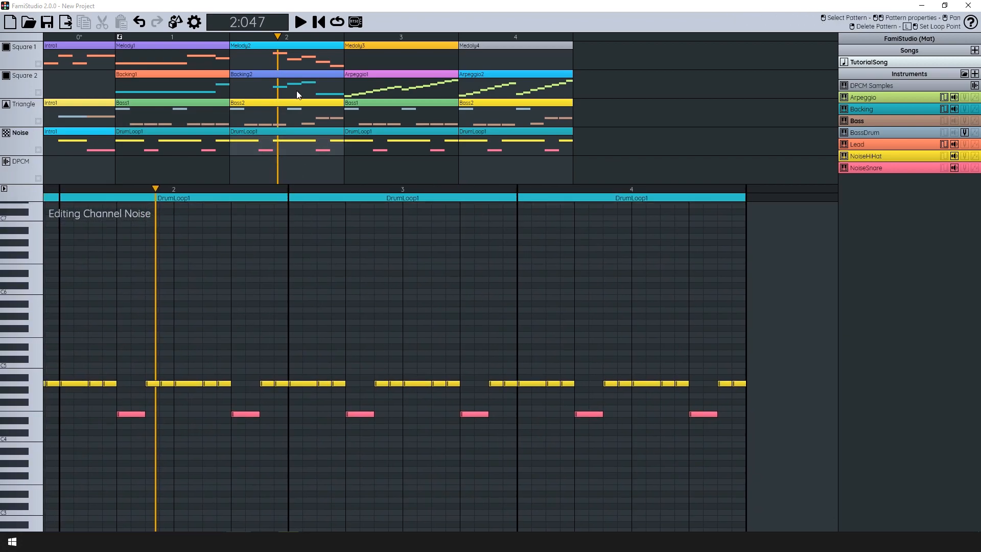
pyautogui.click(341, 90)
pyautogui.moveTo(249, 216); pyautogui.dragTo(254, 293)
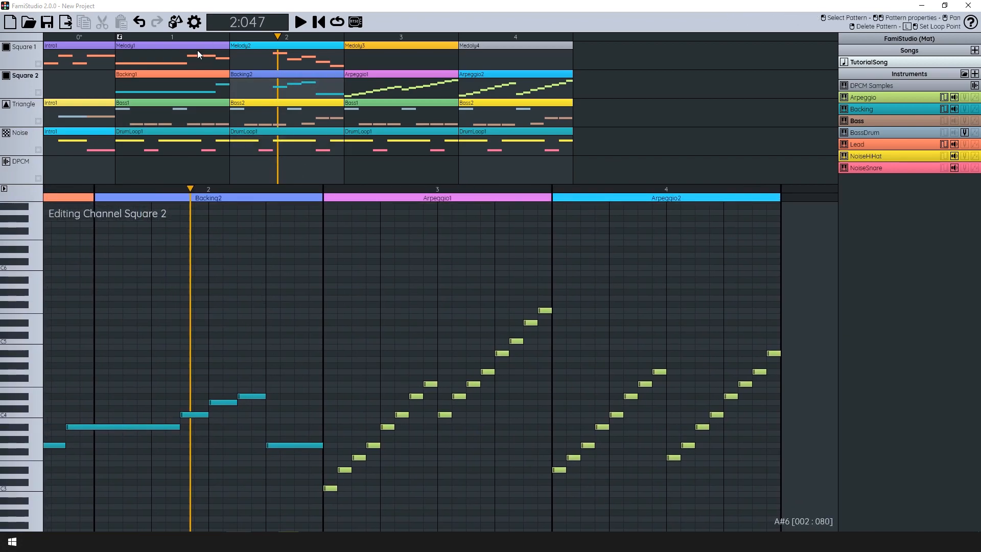
pyautogui.moveTo(216, 336); pyautogui.dragTo(371, 320)
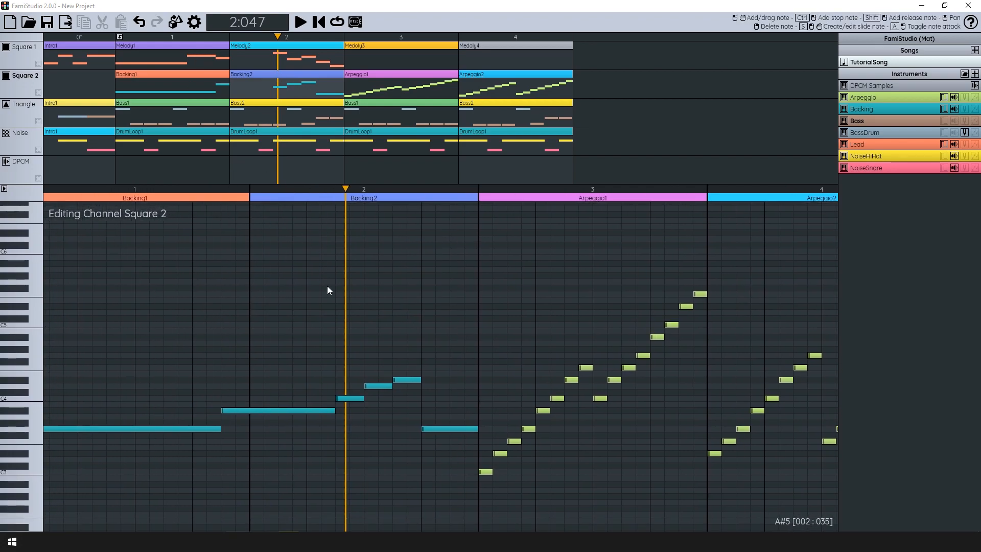
pyautogui.click(167, 109)
pyautogui.moveTo(366, 323); pyautogui.dragTo(437, 246)
pyautogui.moveTo(434, 315); pyautogui.dragTo(483, 257)
pyautogui.moveTo(431, 354); pyautogui.dragTo(236, 340)
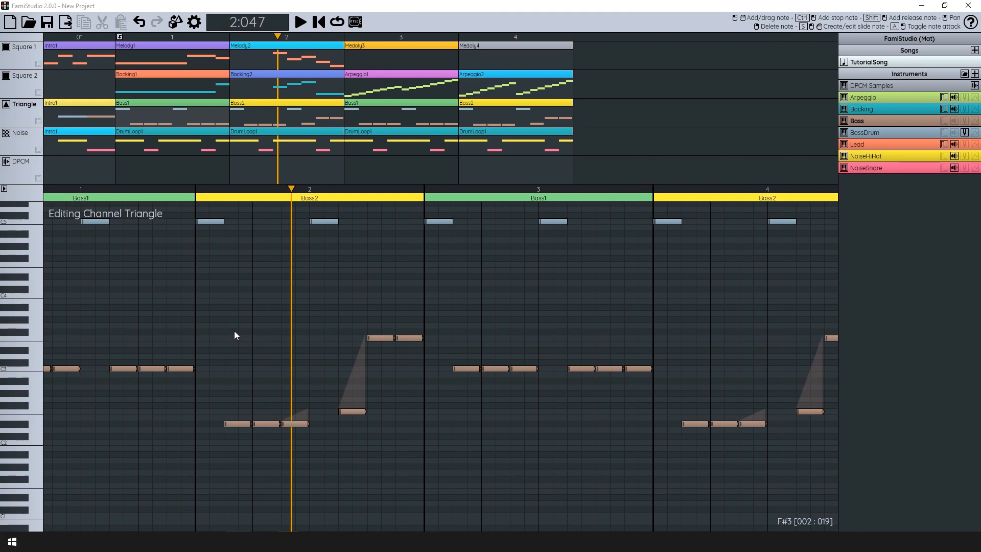
pyautogui.moveTo(118, 290); pyautogui.dragTo(486, 302)
pyautogui.moveTo(333, 304); pyautogui.dragTo(354, 321)
pyautogui.moveTo(393, 270); pyautogui.dragTo(415, 278)
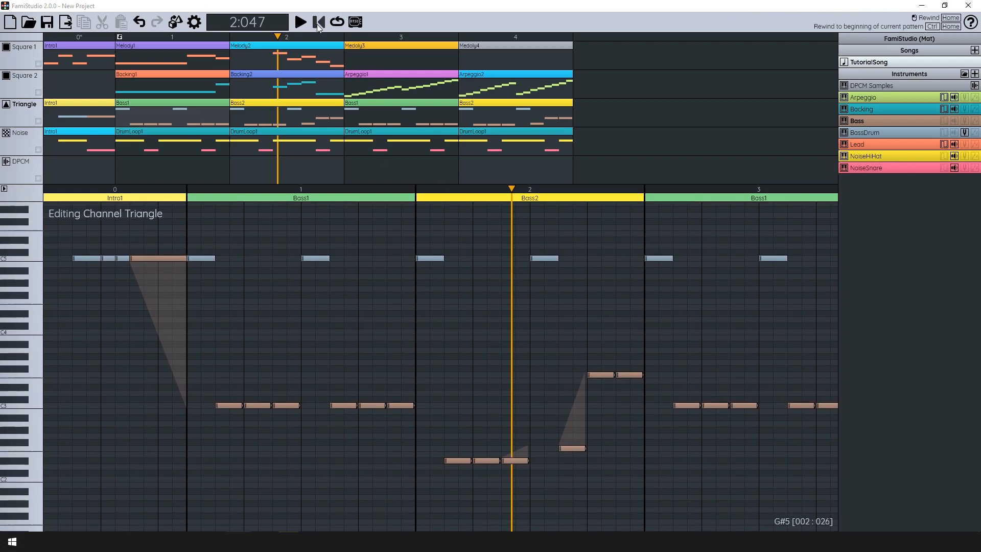
pyautogui.moveTo(490, 310); pyautogui.dragTo(557, 278)
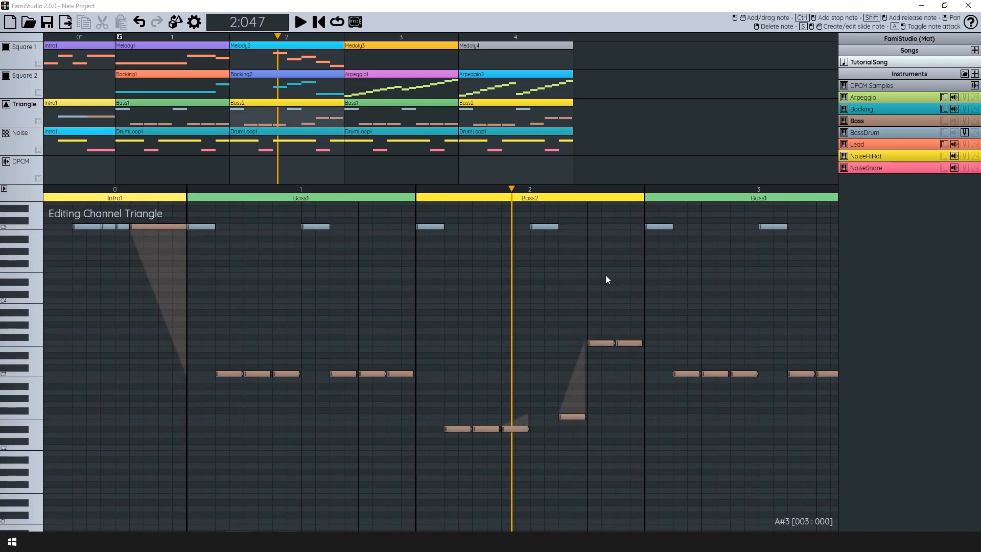
# Rewind and play the whole song while viewing the Square 1 and Square 2 notes, and stop playback.
pyautogui.click(319, 22)
pyautogui.click(304, 21)
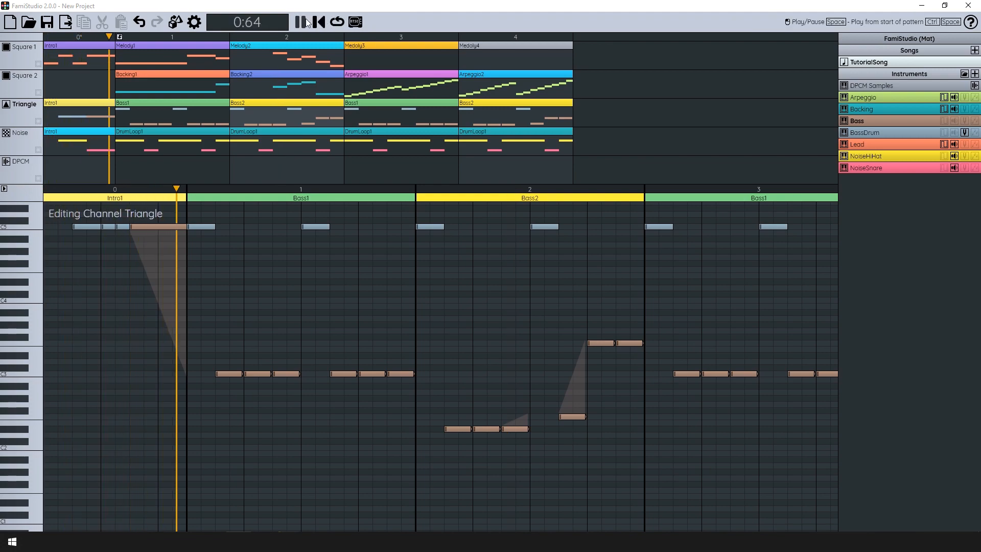
pyautogui.moveTo(351, 336); pyautogui.dragTo(349, 355)
pyautogui.doubleClick(204, 61)
pyautogui.moveTo(311, 288); pyautogui.dragTo(290, 296)
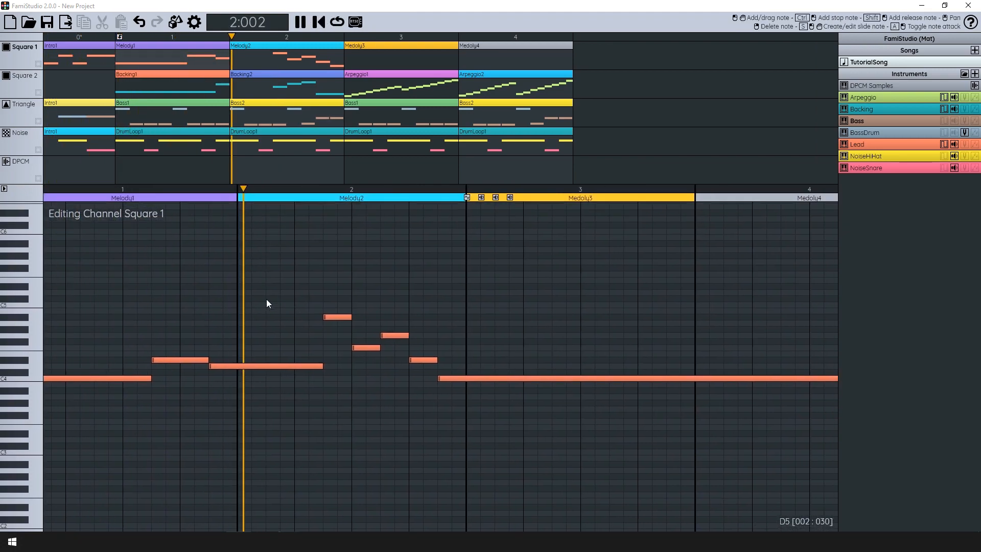
pyautogui.doubleClick(373, 87)
pyautogui.moveTo(335, 352); pyautogui.dragTo(432, 407)
pyautogui.moveTo(313, 386); pyautogui.dragTo(598, 398)
pyautogui.moveTo(112, 335); pyautogui.dragTo(315, 341)
pyautogui.press('space')
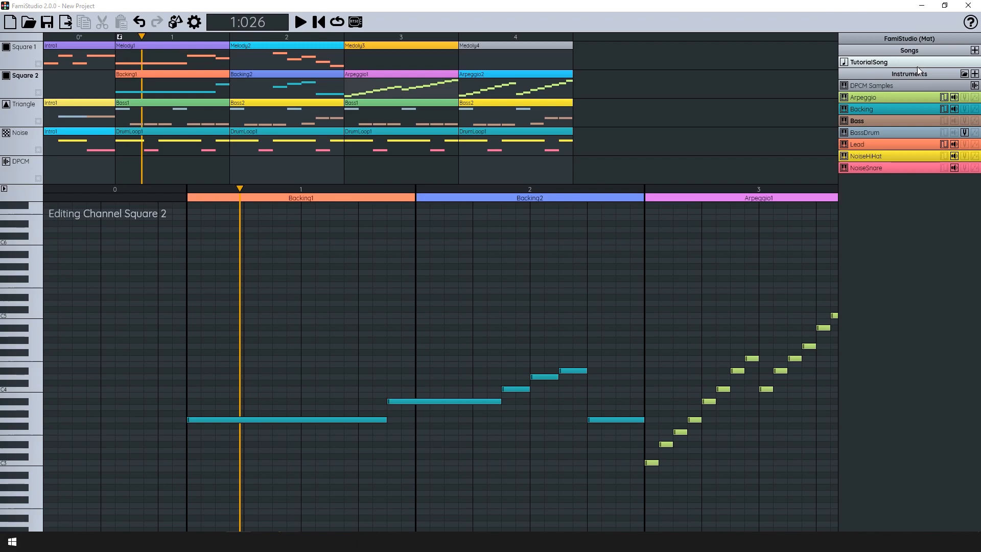
# Load BassDrum.dmc on C3 and Snare.dmc on D3 of the DPCM samples from the Samples folder.
pyautogui.click(961, 85)
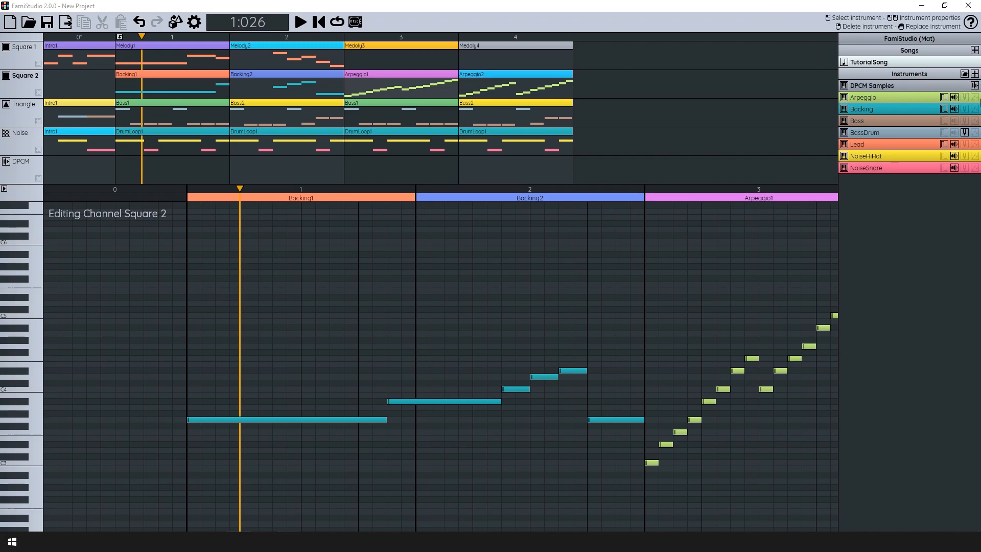
pyautogui.click(975, 86)
pyautogui.moveTo(352, 423); pyautogui.dragTo(644, 348)
pyautogui.scroll(-3, 361, 412)
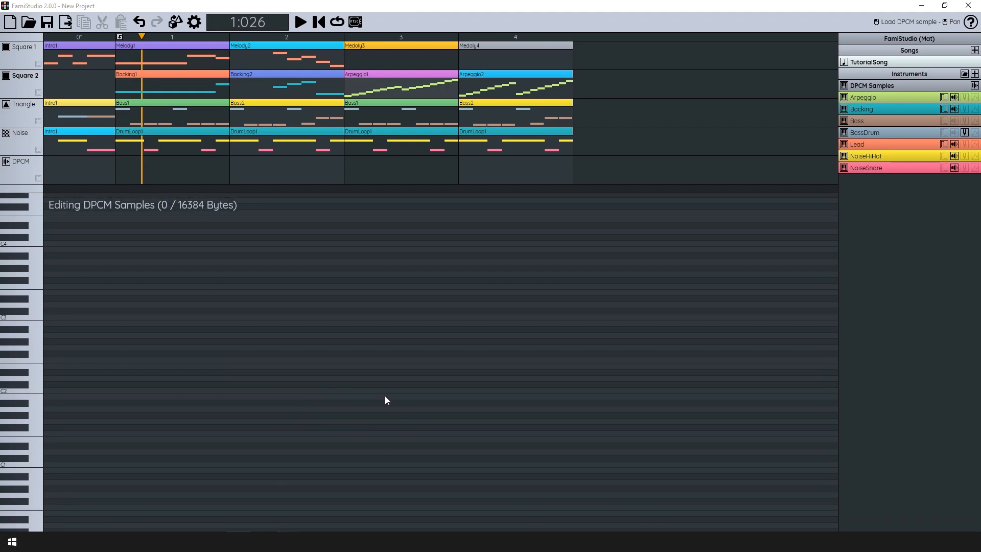
pyautogui.moveTo(100, 308); pyautogui.dragTo(92, 315)
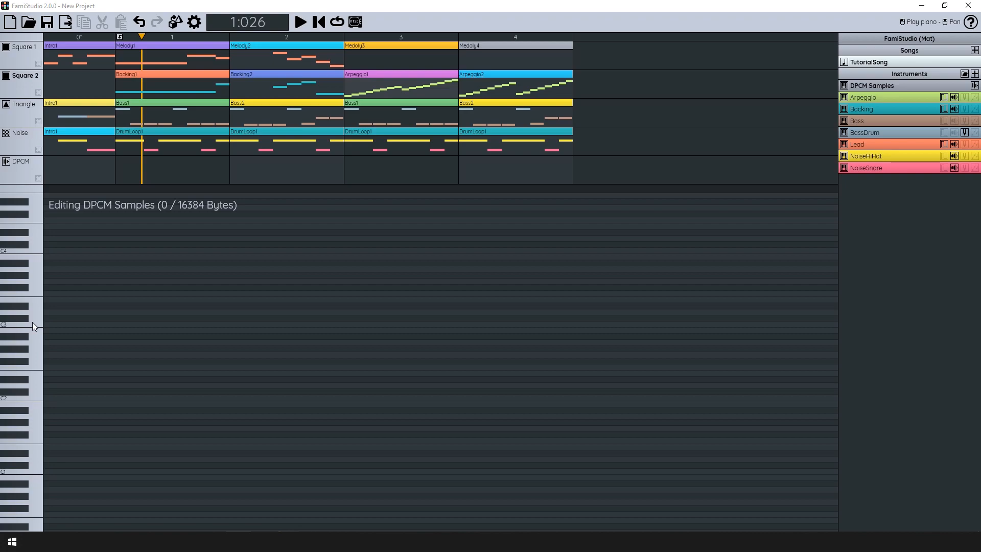
pyautogui.click(53, 324)
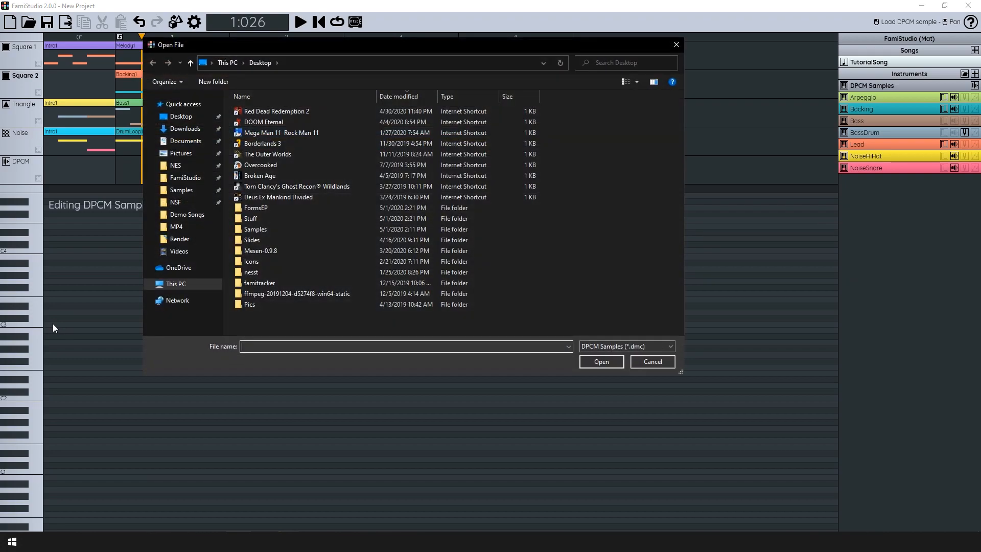
pyautogui.click(180, 190)
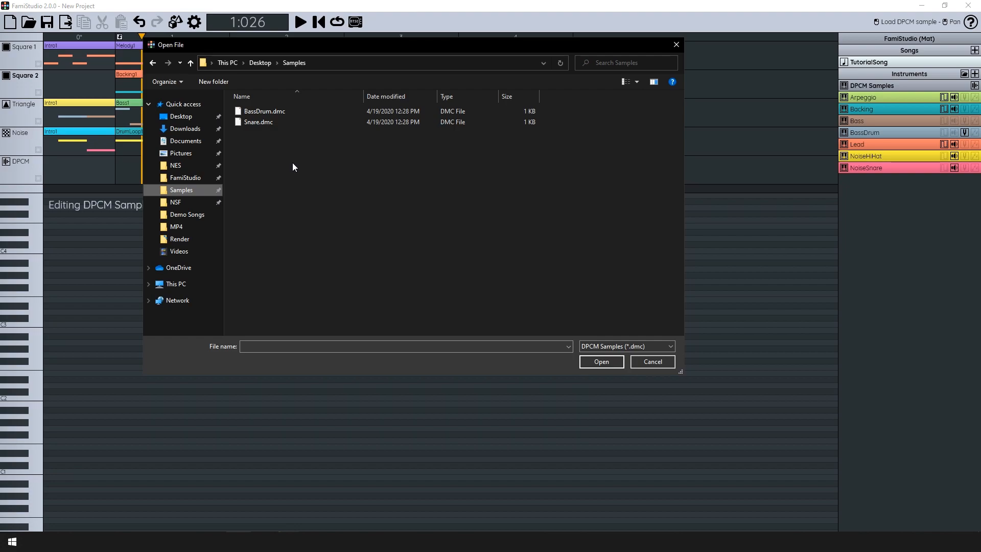
pyautogui.doubleClick(274, 112)
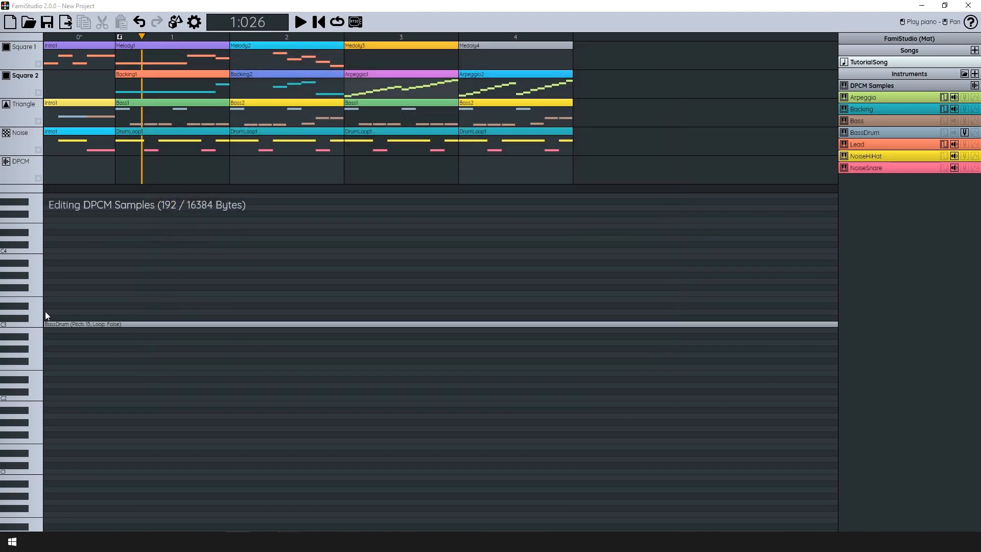
pyautogui.click(66, 311)
pyautogui.doubleClick(250, 121)
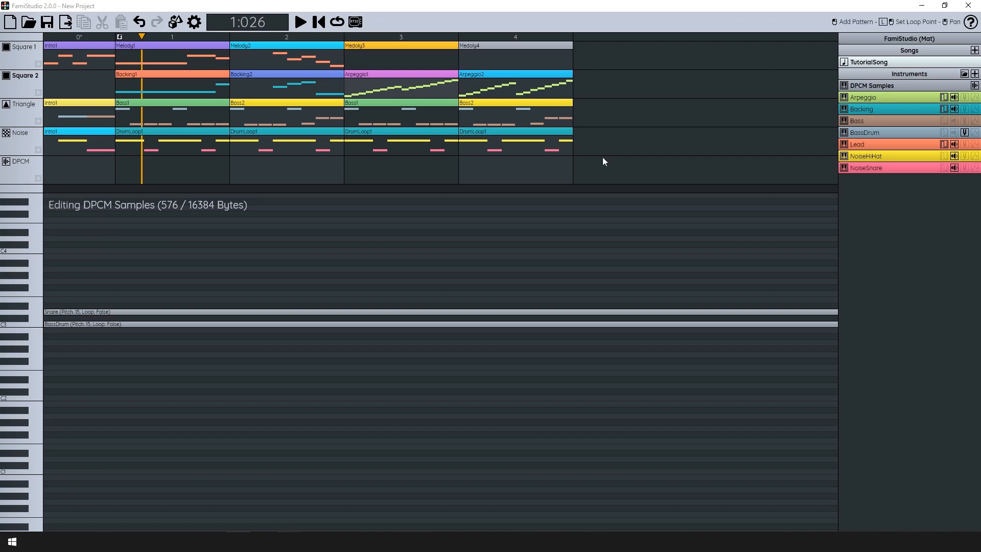
# Add a DPCM pattern in the slot below the first Noise DrumLoop1 and name it DrumLoop1.
pyautogui.click(146, 176)
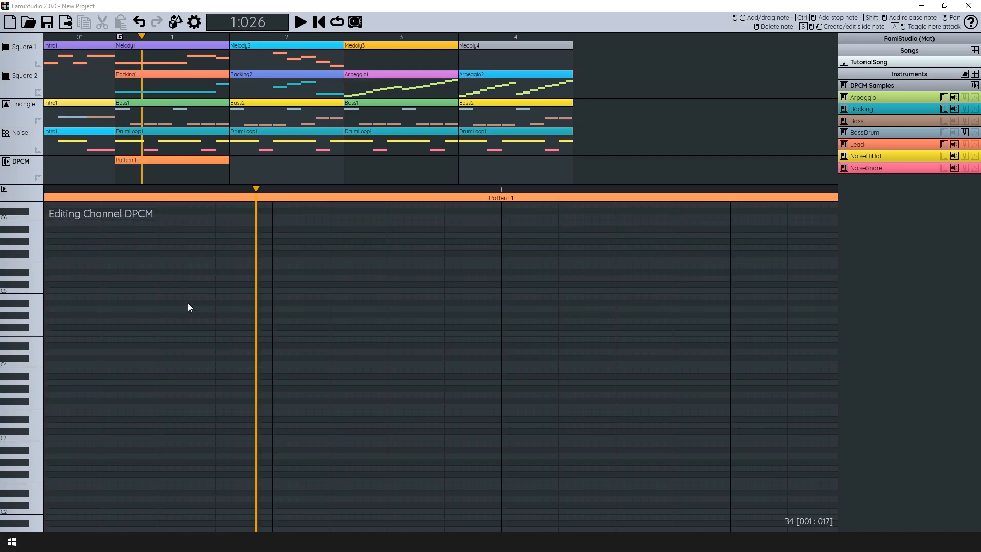
pyautogui.scroll(-1, 212, 290)
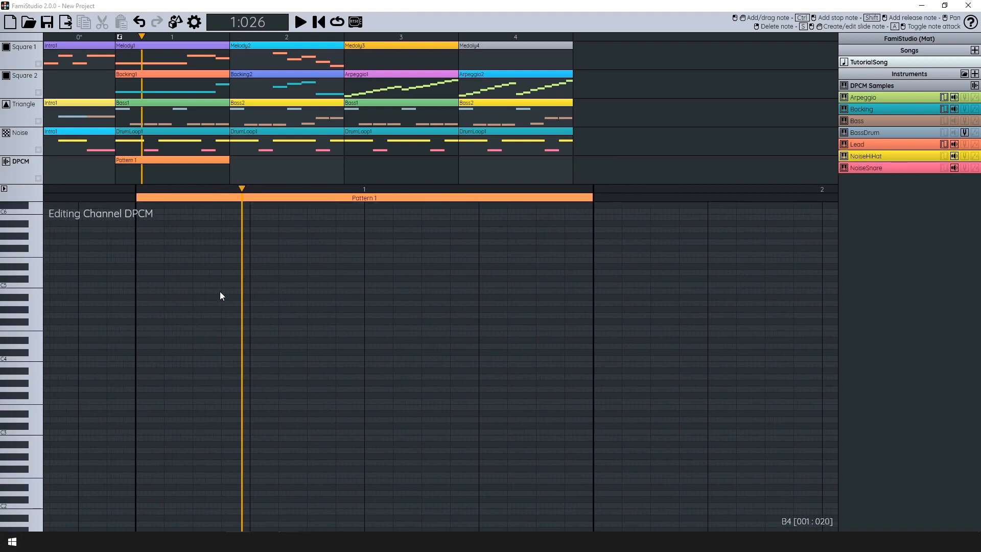
pyautogui.doubleClick(195, 170)
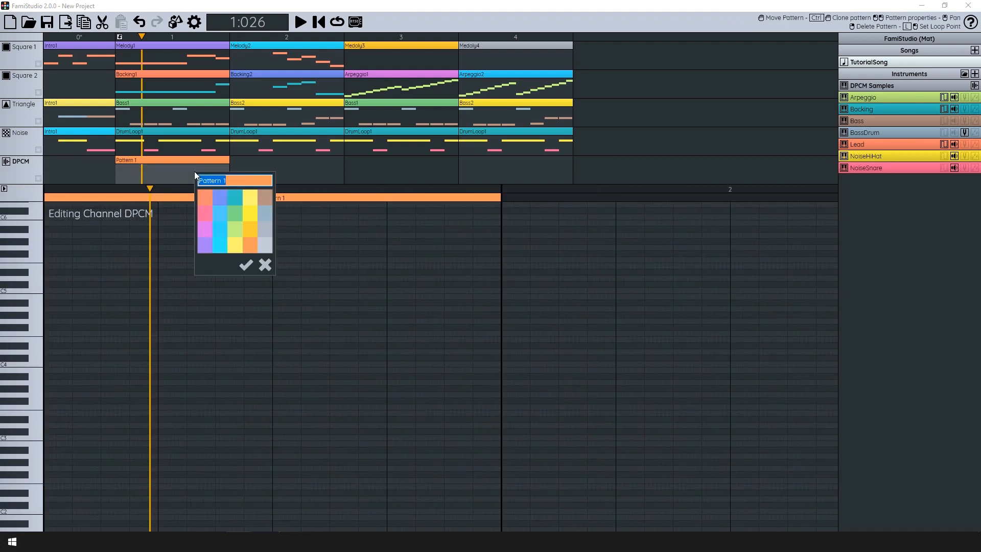
pyautogui.write('DrumLoop1')
pyautogui.press('Return')
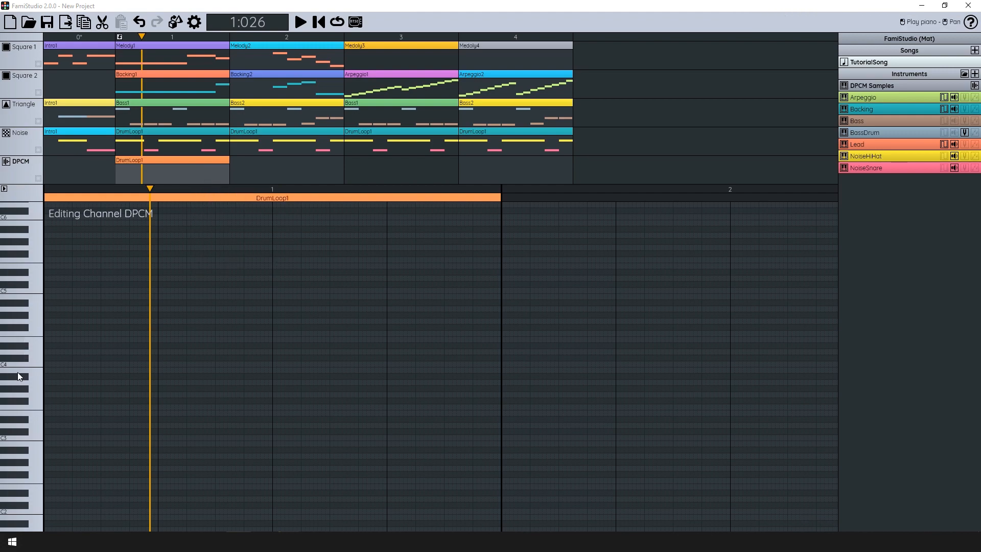
# Fill the DPCM DrumLoop1 pattern with four evenly spaced notes alternating C3 and D3, and copy the pattern into slots 2, 3 and 4.
pyautogui.click(45, 437)
pyautogui.click(161, 425)
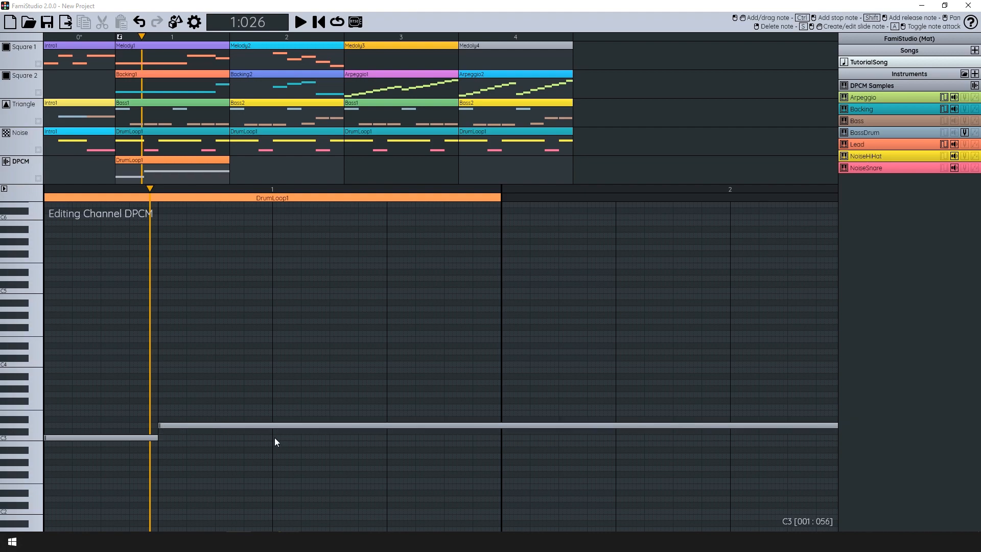
pyautogui.click(274, 437)
pyautogui.click(389, 425)
pyautogui.moveTo(154, 314); pyautogui.dragTo(290, 333)
pyautogui.moveTo(195, 170); pyautogui.dragTo(469, 165)
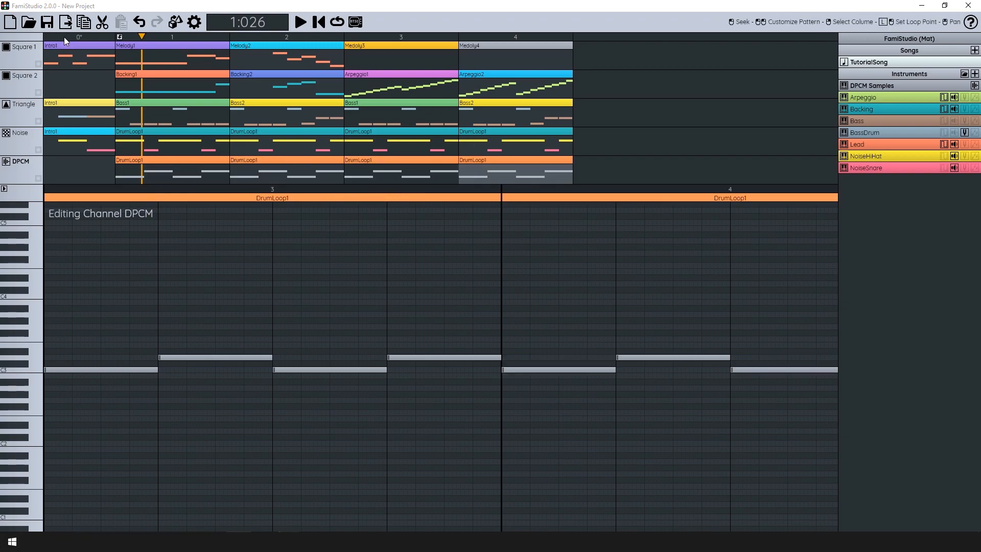
# Play the song from the intro, stop playback near the end, and open the DPCM Samples mapping for viewing.
pyautogui.click(104, 36)
pyautogui.press('space')
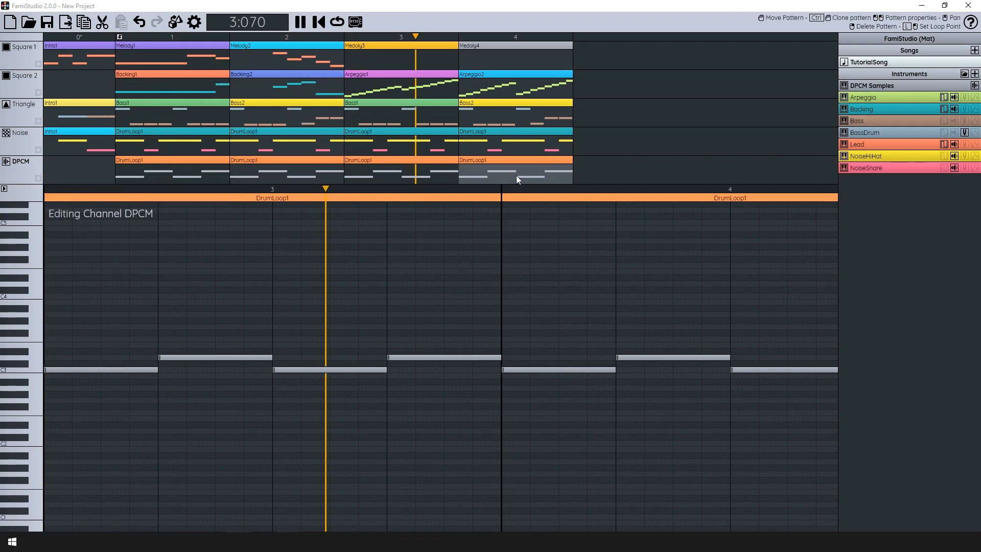
pyautogui.press('space')
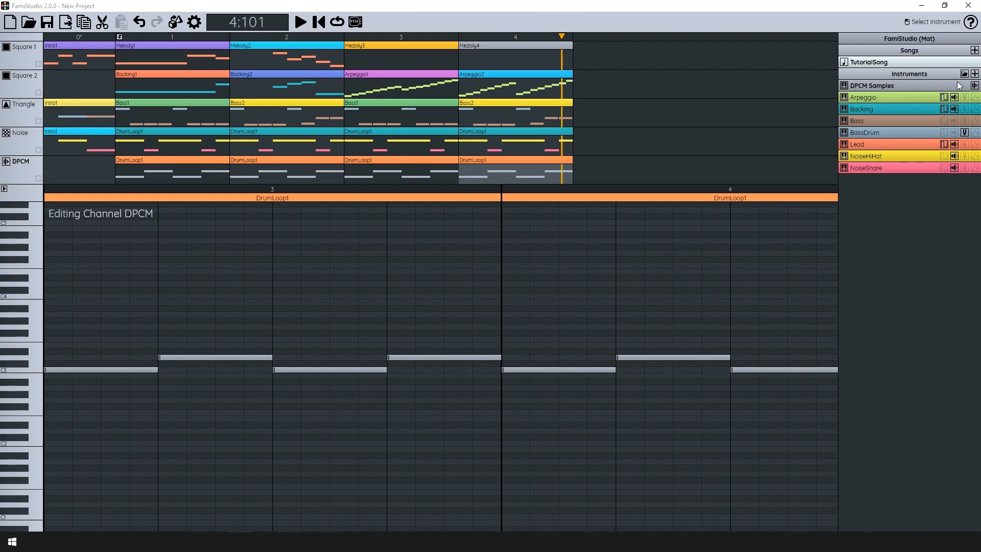
pyautogui.click(974, 86)
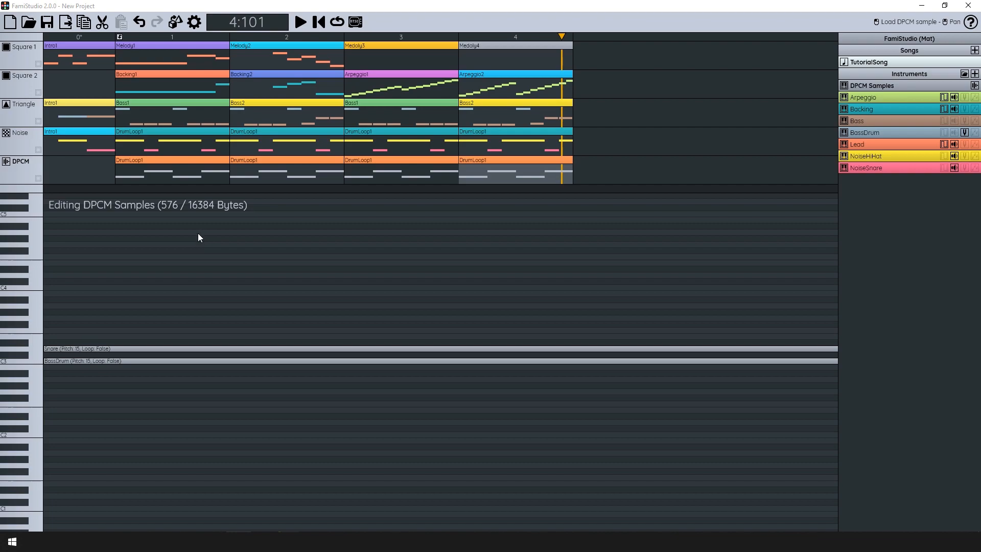
# Review the export formats and export TutorialSong as FamiTracker Text to the Samples folder with the file name Tutorial.
pyautogui.click(66, 23)
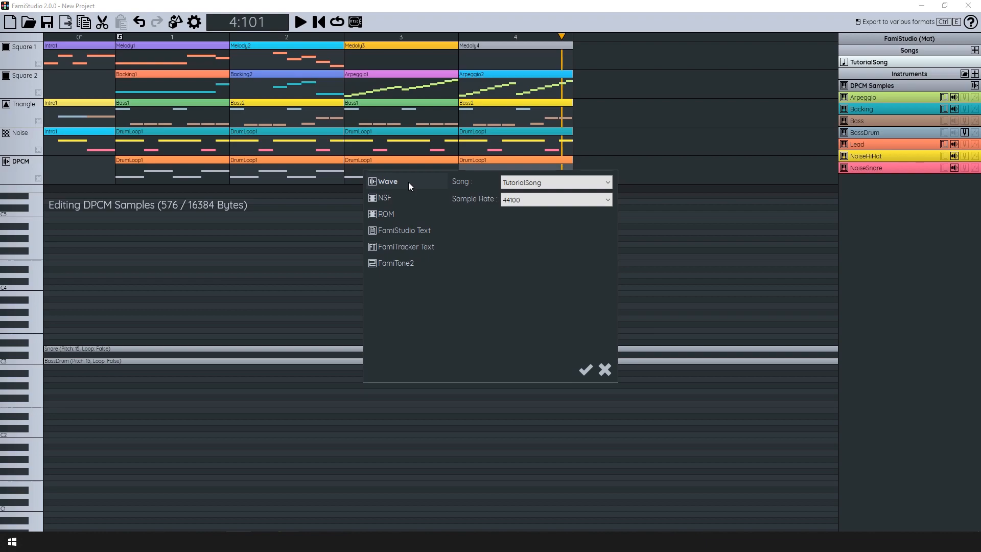
pyautogui.click(417, 197)
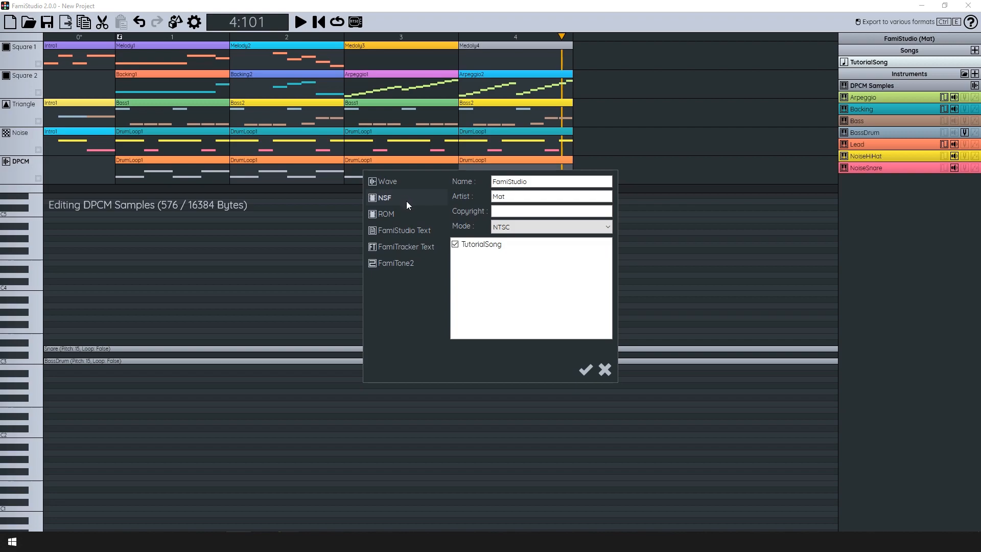
pyautogui.click(414, 214)
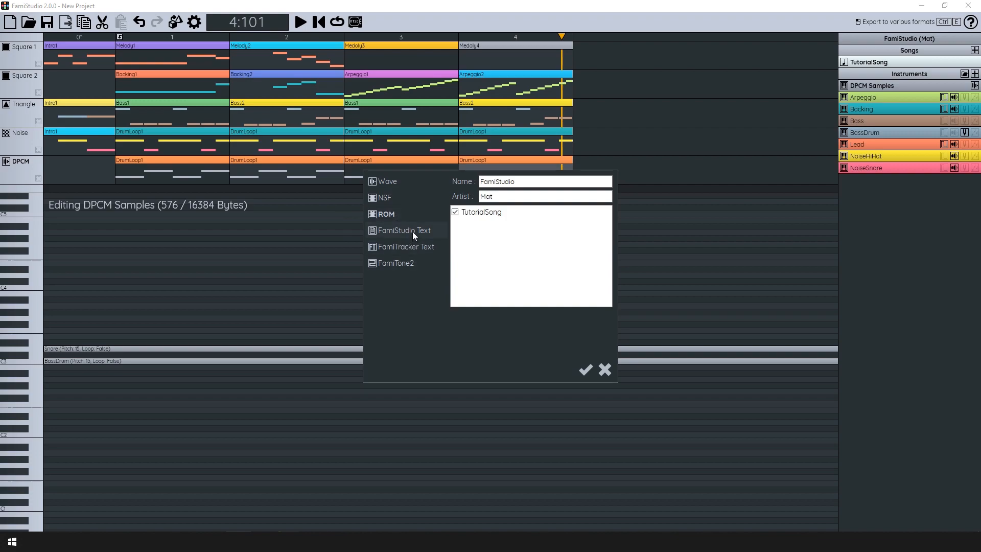
pyautogui.click(414, 248)
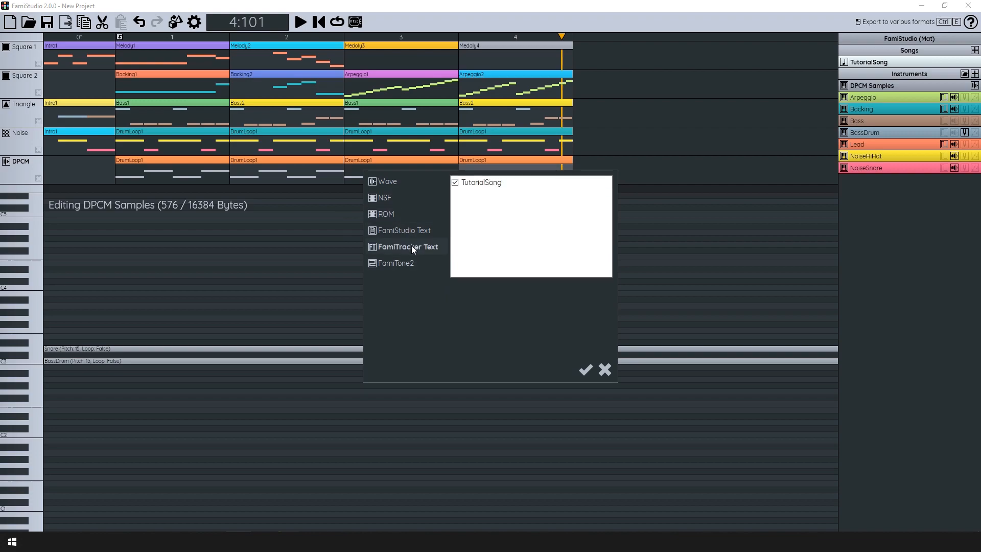
pyautogui.click(584, 368)
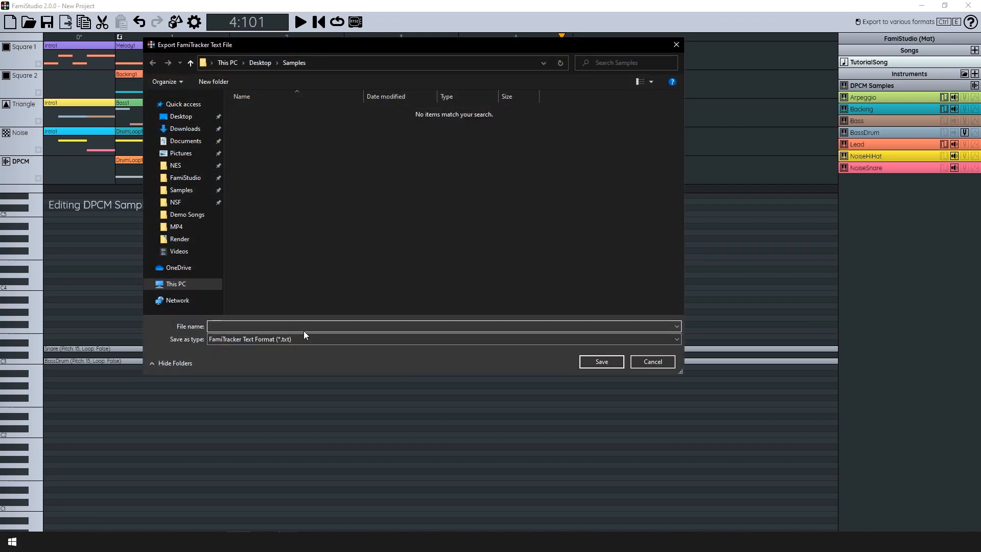
pyautogui.write('Tutorial')
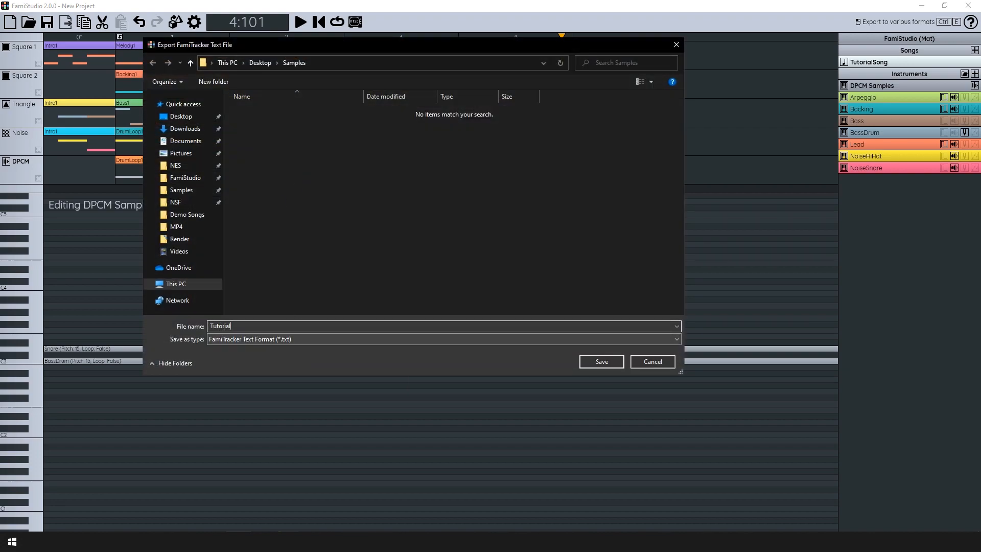
pyautogui.press('Return')
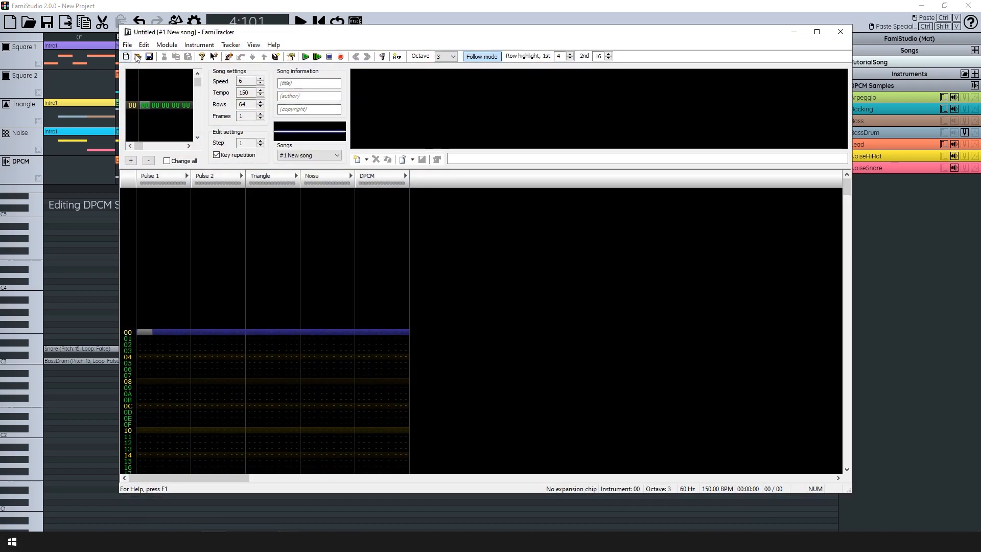
pyautogui.click(137, 57)
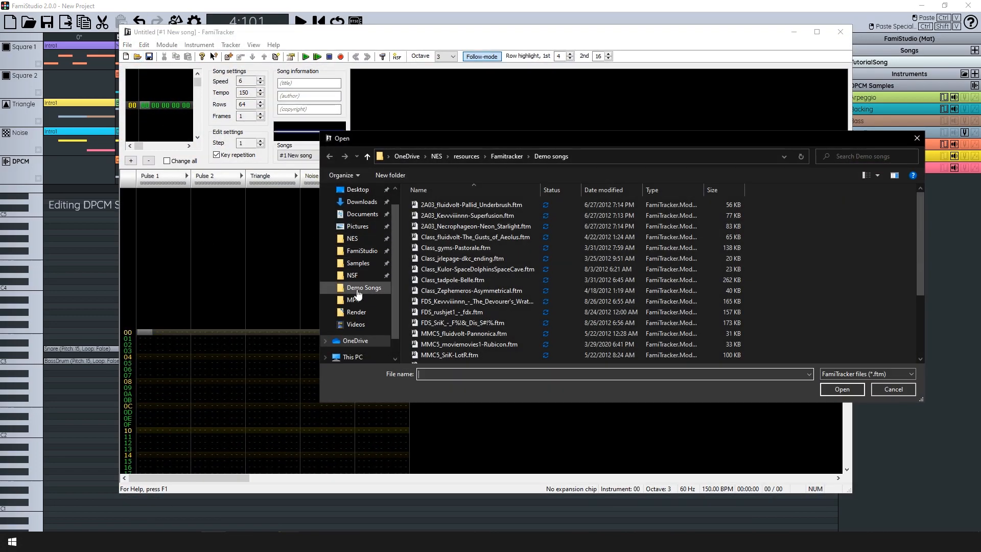
pyautogui.click(357, 263)
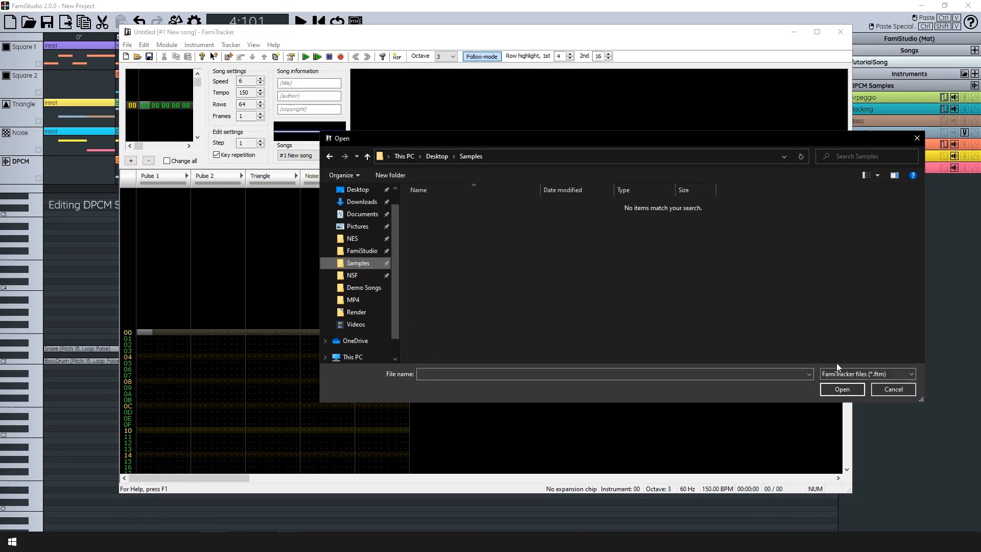
pyautogui.press('Escape')
# Import the text file Tutorial.txt from the Samples folder into FamiTracker.
pyautogui.click(127, 45)
pyautogui.click(179, 132)
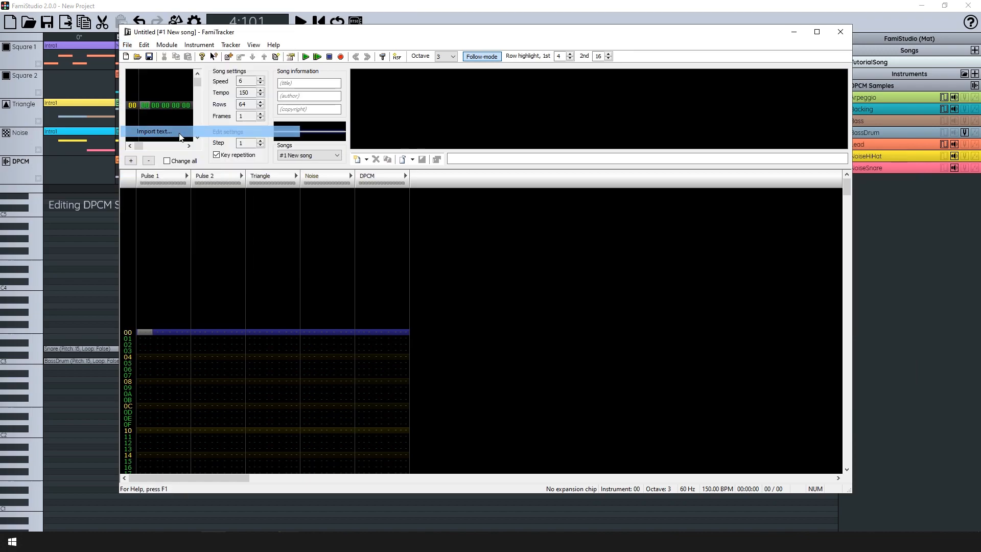
pyautogui.click(358, 263)
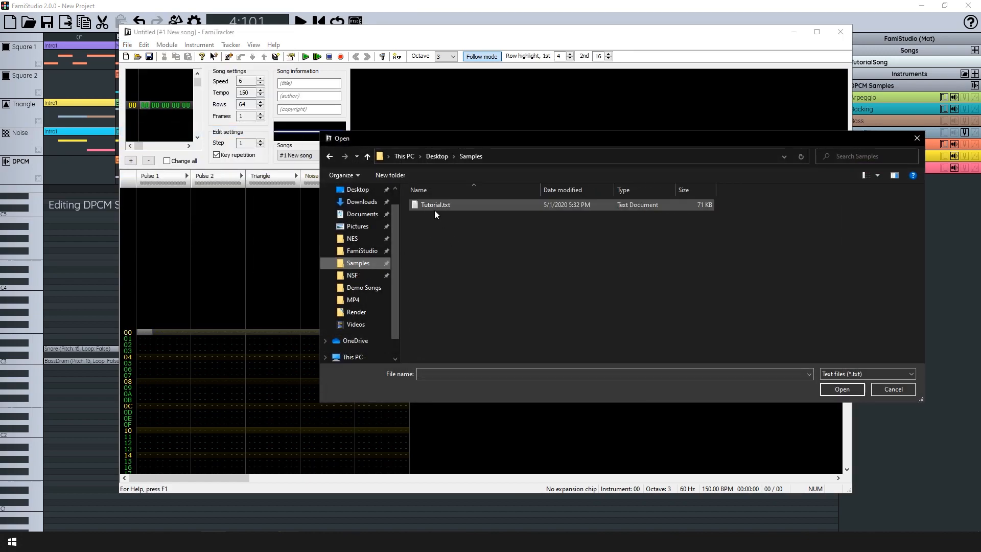
pyautogui.doubleClick(432, 204)
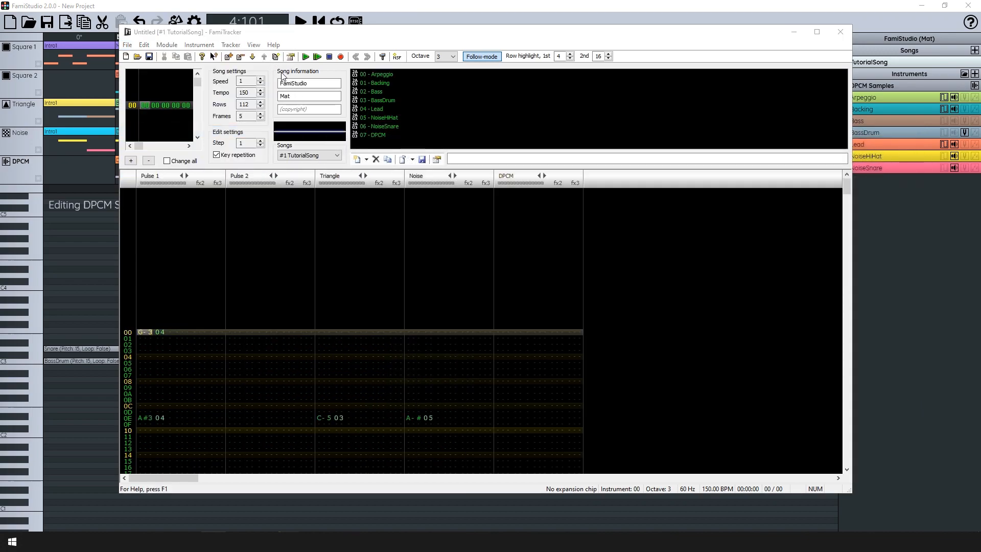
# Play the imported TutorialSong from the beginning, stop playback, and shift the FamiTracker window slightly.
pyautogui.click(312, 57)
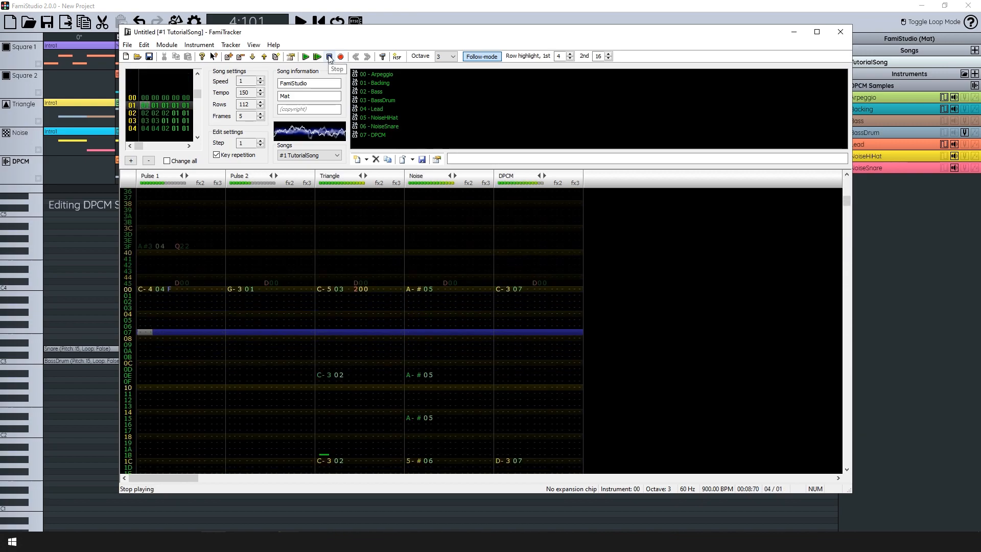
pyautogui.click(329, 57)
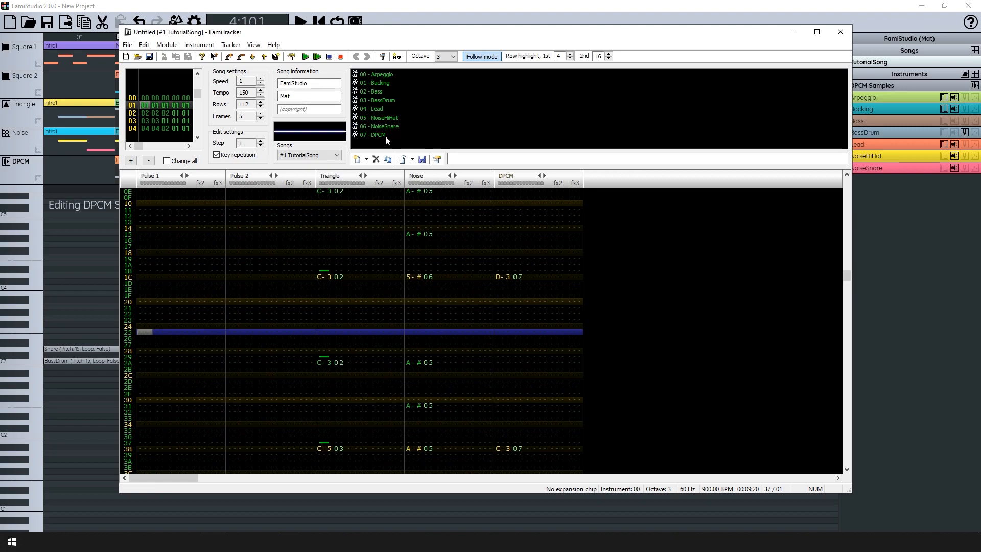
pyautogui.moveTo(423, 34); pyautogui.dragTo(401, 53)
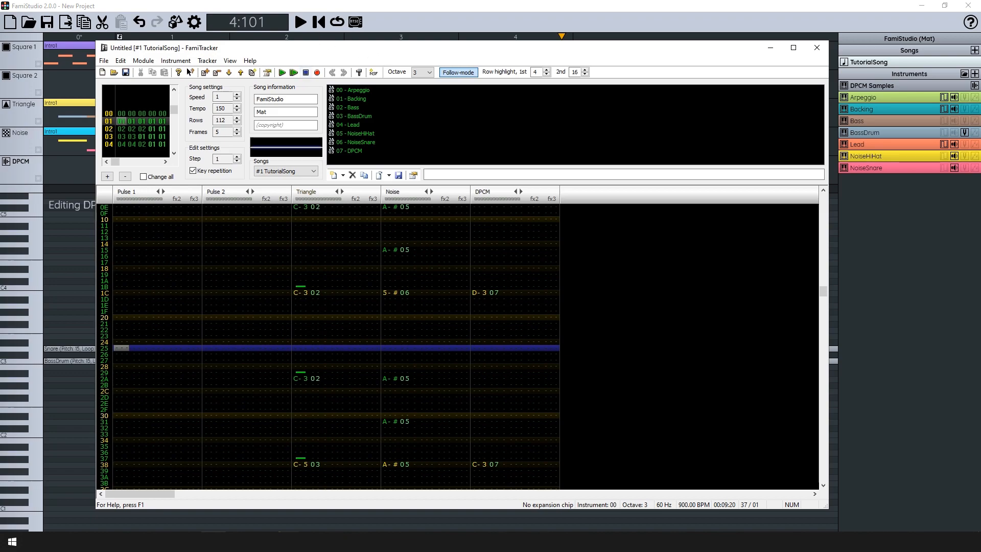
# Switch back to FamiStudio, view the ROM export options for TutorialSong, and close the export dialog without exporting.
pyautogui.hotkey('alt', 'Tab')
pyautogui.click(66, 22)
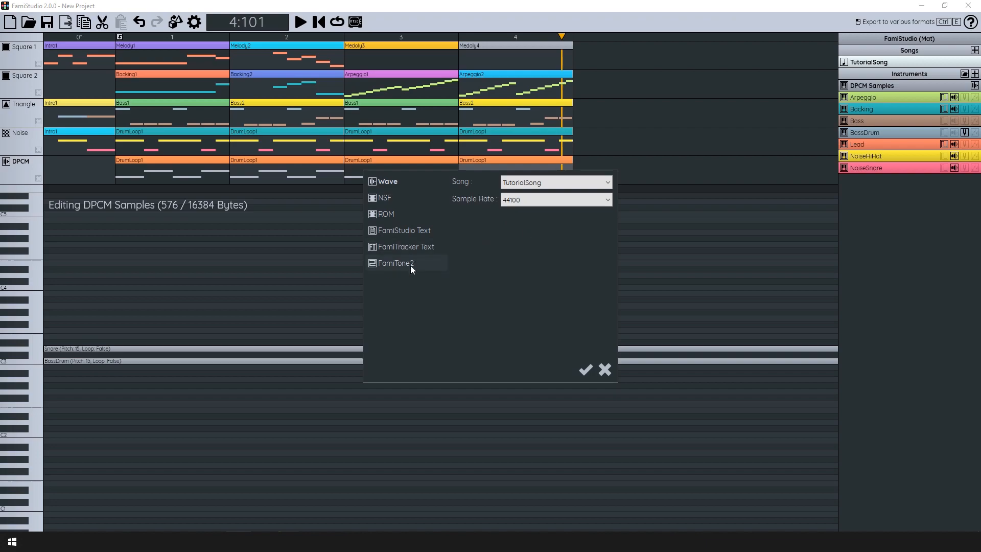
pyautogui.click(404, 214)
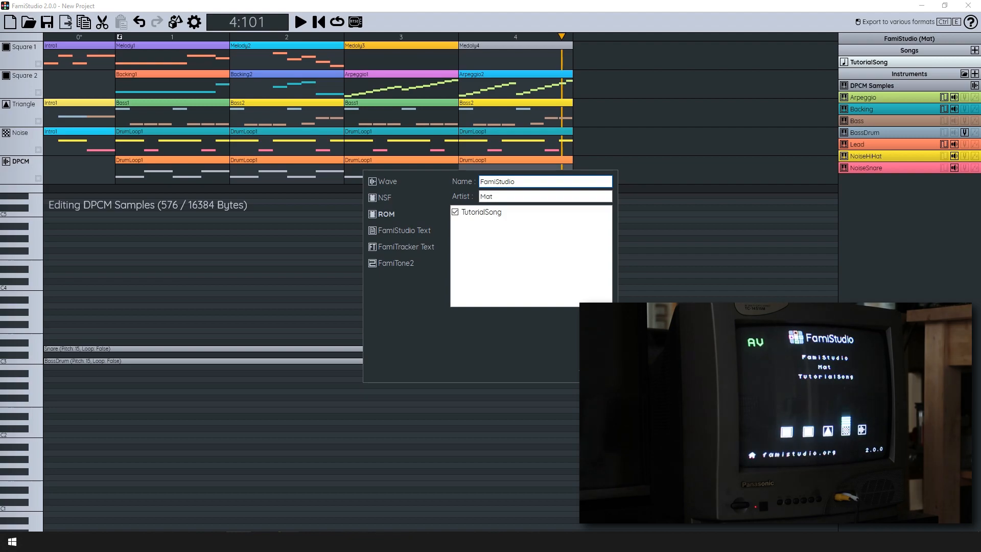
pyautogui.click(605, 372)
pyautogui.moveTo(459, 250); pyautogui.dragTo(459, 266)
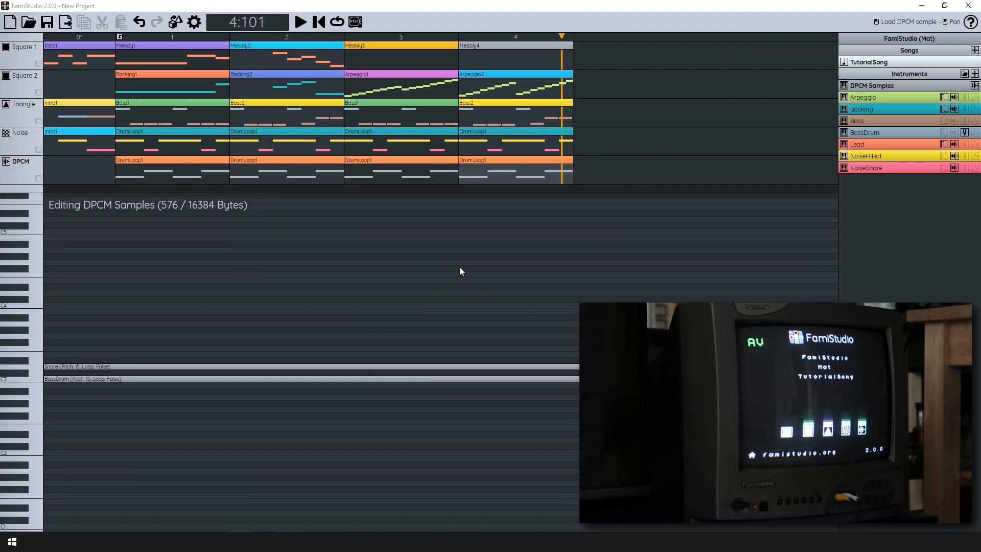